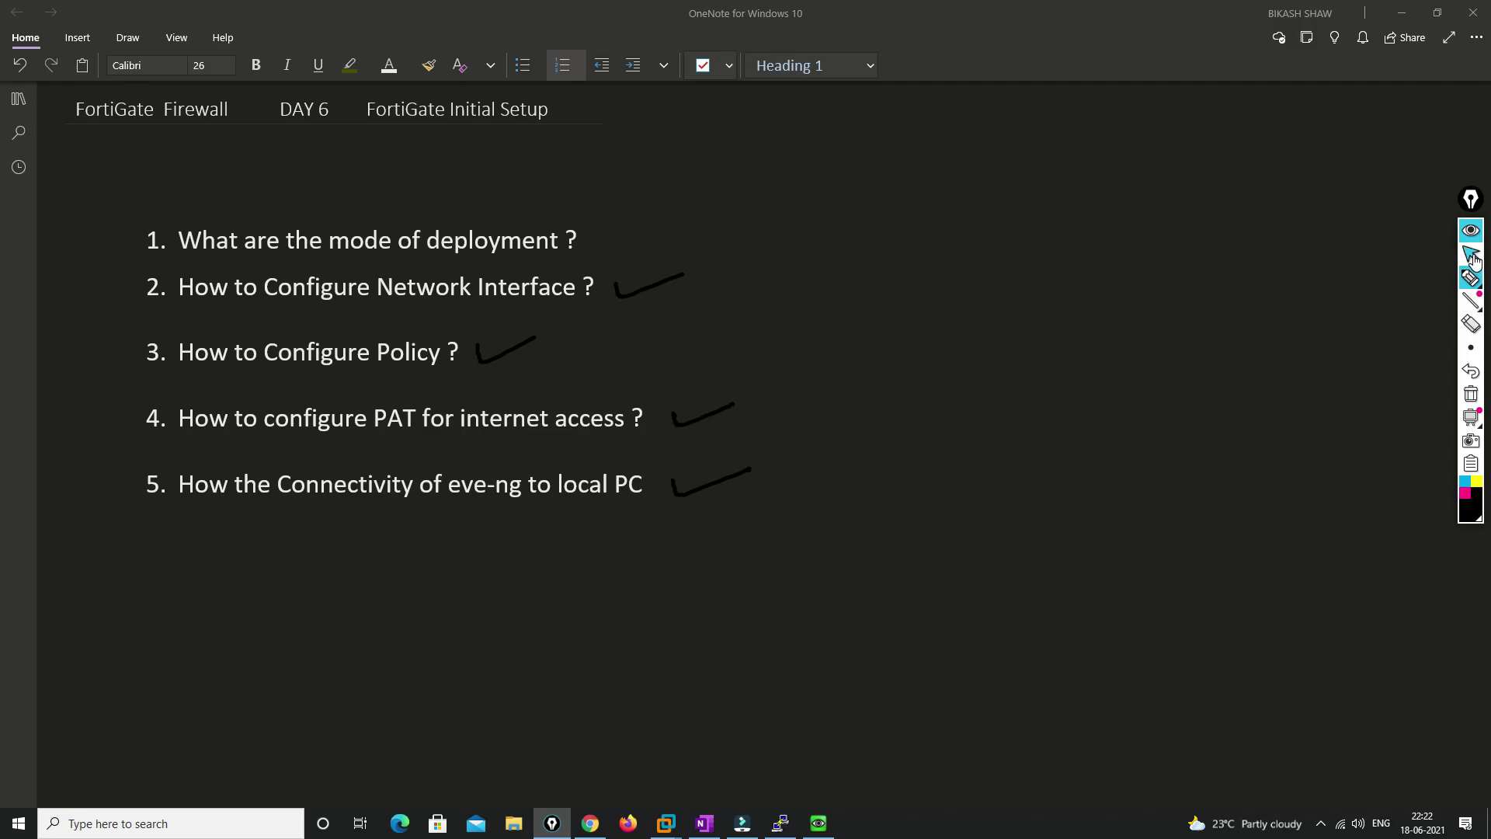
# Switch from the OneNote Day 6 list to the EVE-NG lab topology in Chrome
pyautogui.click(590, 823)
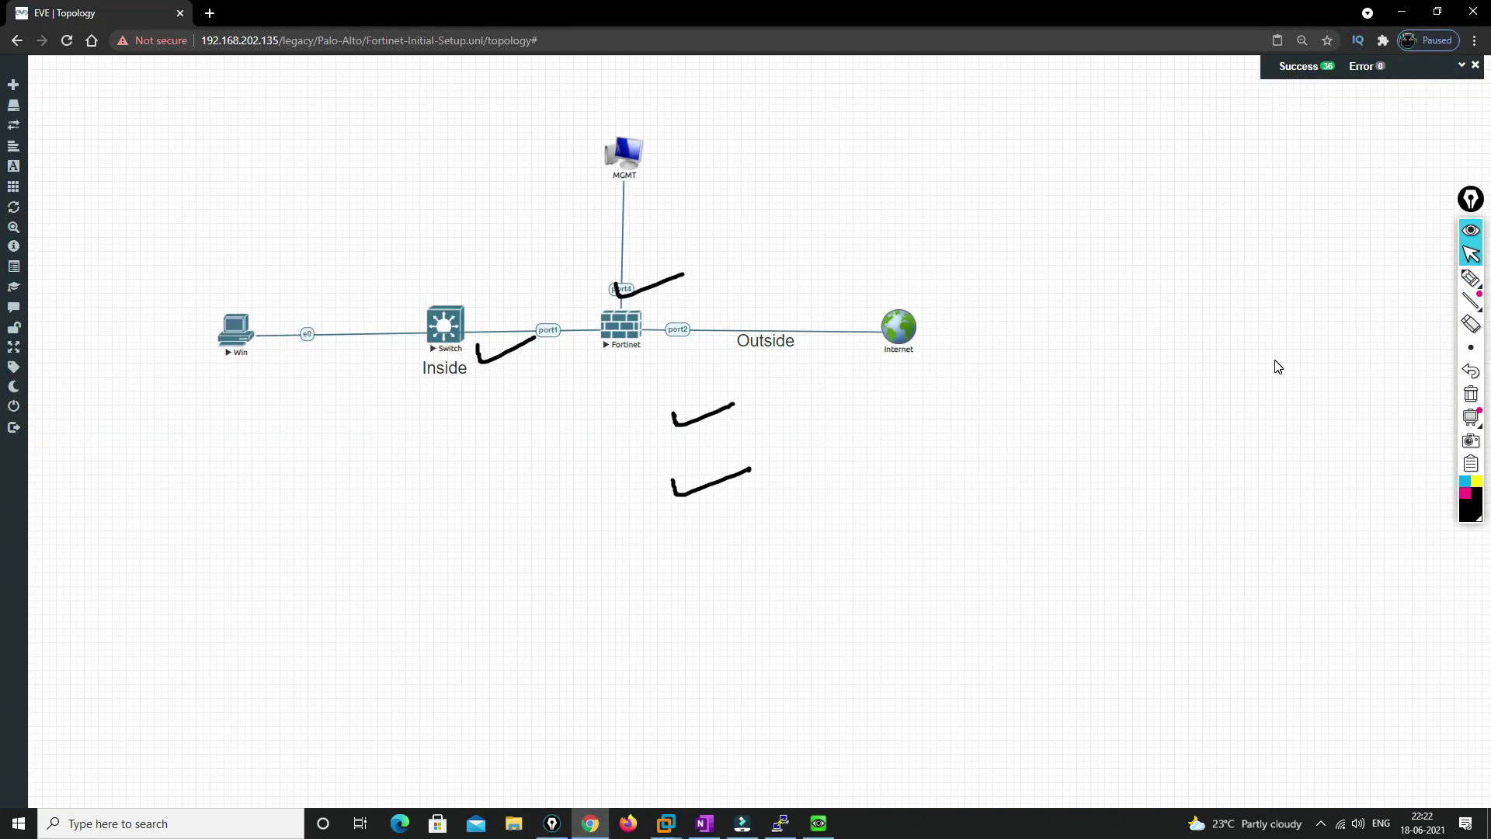
# Clear the leftover ink, then sketch the V10/V20 host boxes, their links and the switch
pyautogui.click(1470, 394)
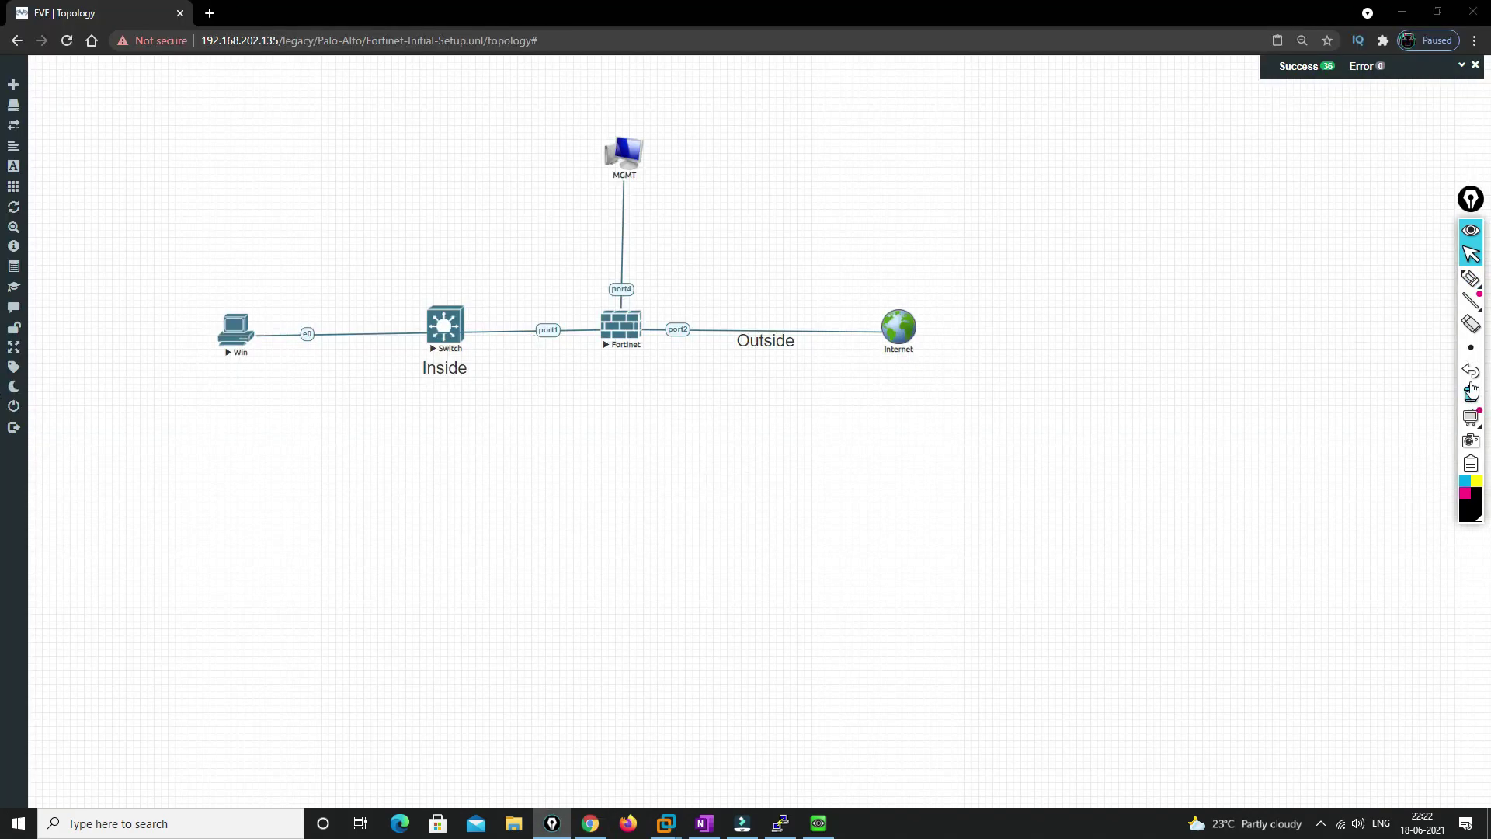
pyautogui.click(1470, 277)
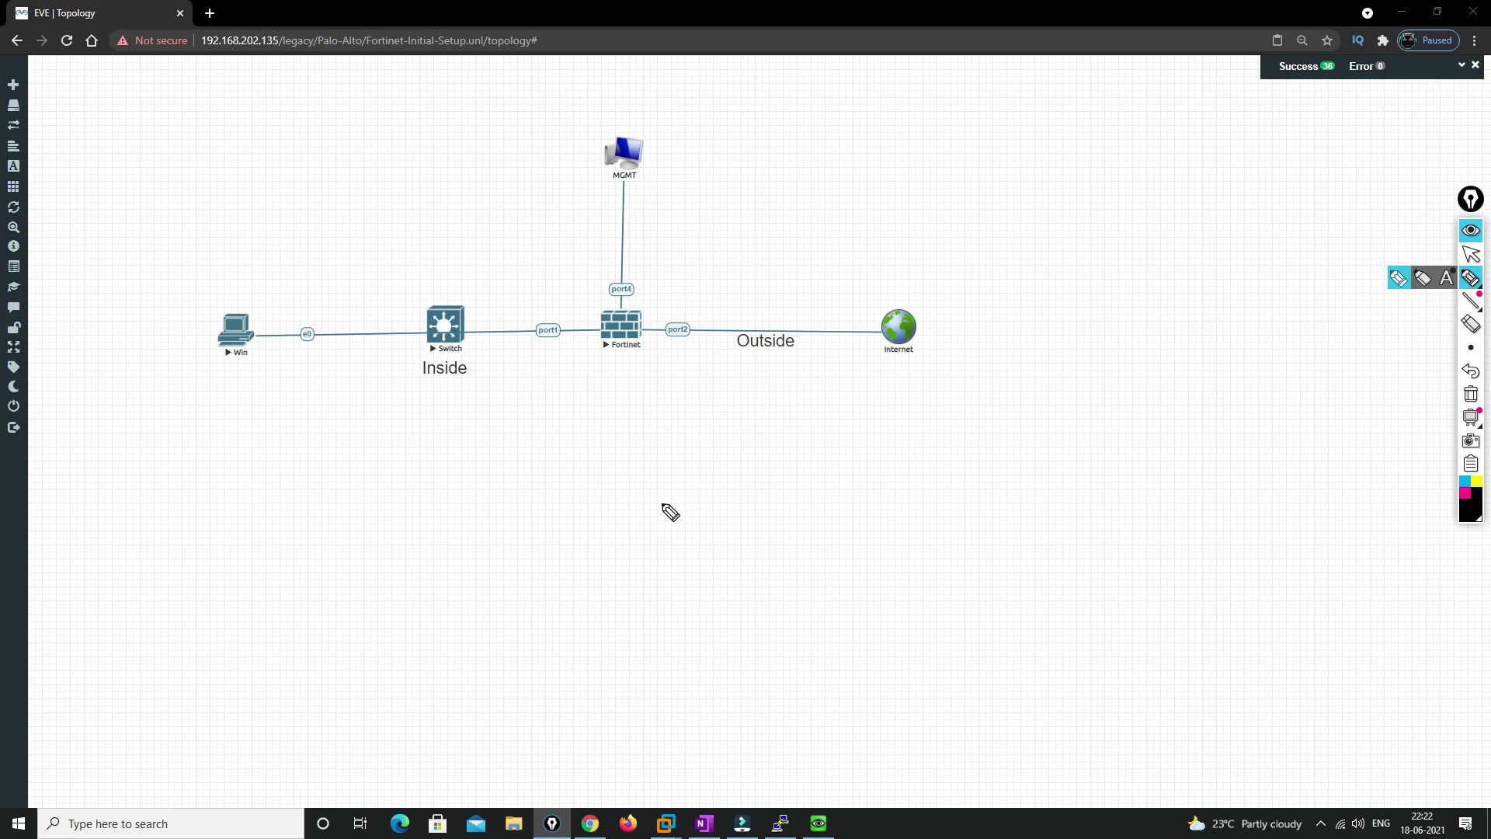
pyautogui.moveTo(665, 497)
pyautogui.mouseDown()
pyautogui.moveTo(699, 519)
pyautogui.moveTo(663, 523)
pyautogui.moveTo(705, 519)
pyautogui.moveTo(683, 536)
pyautogui.moveTo(672, 592)
pyautogui.moveTo(694, 647)
pyautogui.mouseUp()
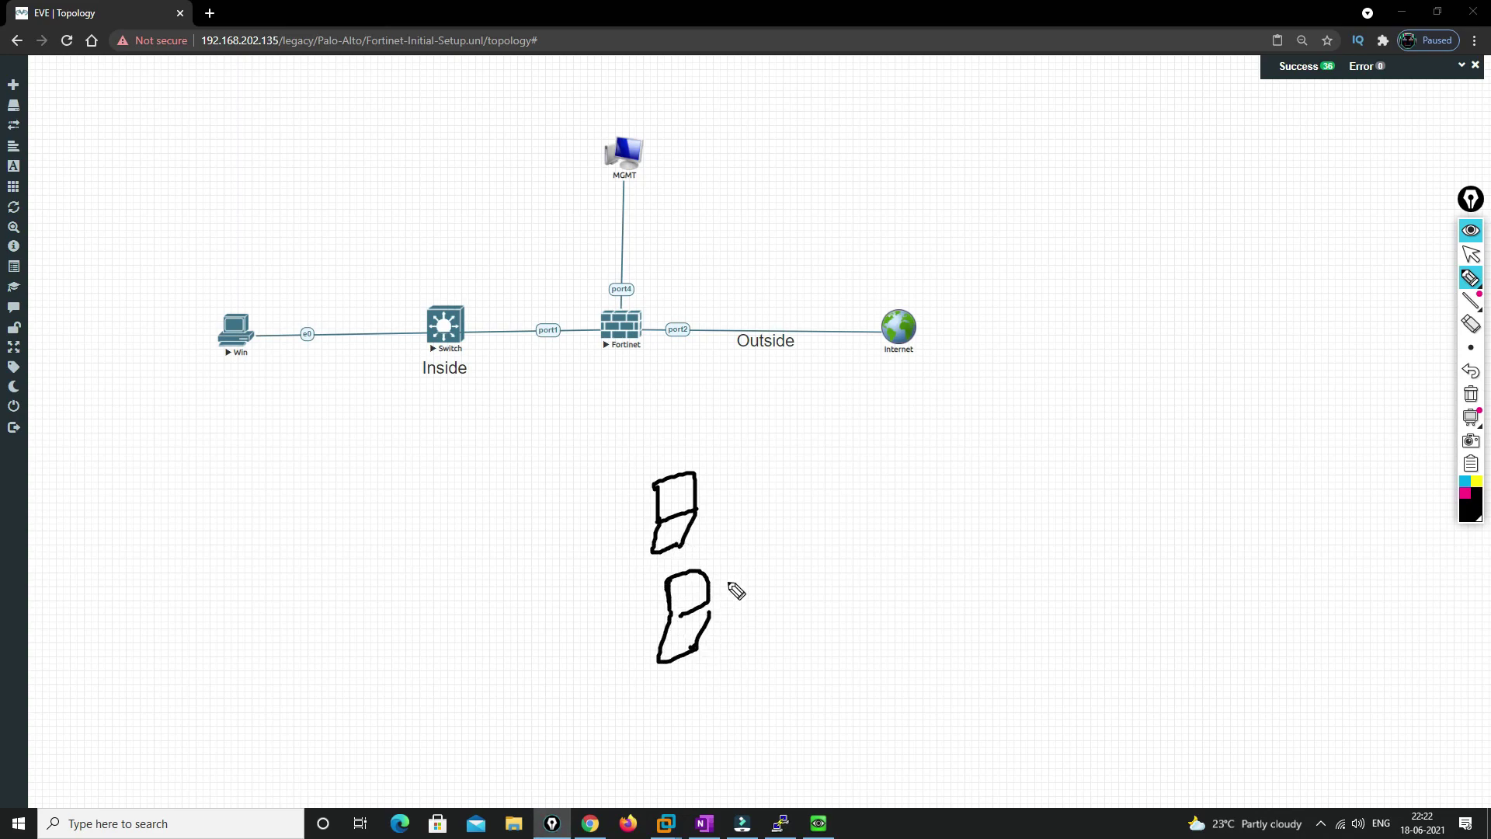
pyautogui.moveTo(697, 506); pyautogui.dragTo(787, 492)
pyautogui.moveTo(710, 597); pyautogui.dragTo(769, 569)
pyautogui.moveTo(716, 468); pyautogui.dragTo(753, 466)
pyautogui.moveTo(740, 613)
pyautogui.mouseDown()
pyautogui.moveTo(774, 604)
pyautogui.moveTo(777, 631)
pyautogui.mouseUp()
pyautogui.moveTo(792, 601)
pyautogui.mouseDown()
pyautogui.moveTo(841, 522)
pyautogui.moveTo(835, 556)
pyautogui.mouseUp()
pyautogui.moveTo(838, 490)
pyautogui.mouseDown()
pyautogui.moveTo(893, 476)
pyautogui.moveTo(840, 552)
pyautogui.moveTo(845, 528)
pyautogui.moveTo(988, 472)
pyautogui.moveTo(1071, 405)
pyautogui.moveTo(1032, 506)
pyautogui.moveTo(1004, 507)
pyautogui.moveTo(1009, 437)
pyautogui.moveTo(1038, 458)
pyautogui.moveTo(1138, 420)
pyautogui.moveTo(1265, 314)
pyautogui.moveTo(1227, 466)
pyautogui.moveTo(1162, 402)
pyautogui.mouseUp()
# Sketch the internet cloud, the firewall's Policy label and circled uplink, and a Router label
pyautogui.moveTo(1199, 386)
pyautogui.mouseDown()
pyautogui.moveTo(1229, 382)
pyautogui.moveTo(1207, 418)
pyautogui.moveTo(1246, 392)
pyautogui.mouseUp()
pyautogui.moveTo(1246, 392); pyautogui.dragTo(1266, 381)
pyautogui.moveTo(1032, 500)
pyautogui.mouseDown()
pyautogui.moveTo(1045, 594)
pyautogui.moveTo(1141, 542)
pyautogui.moveTo(1108, 622)
pyautogui.moveTo(1143, 602)
pyautogui.mouseUp()
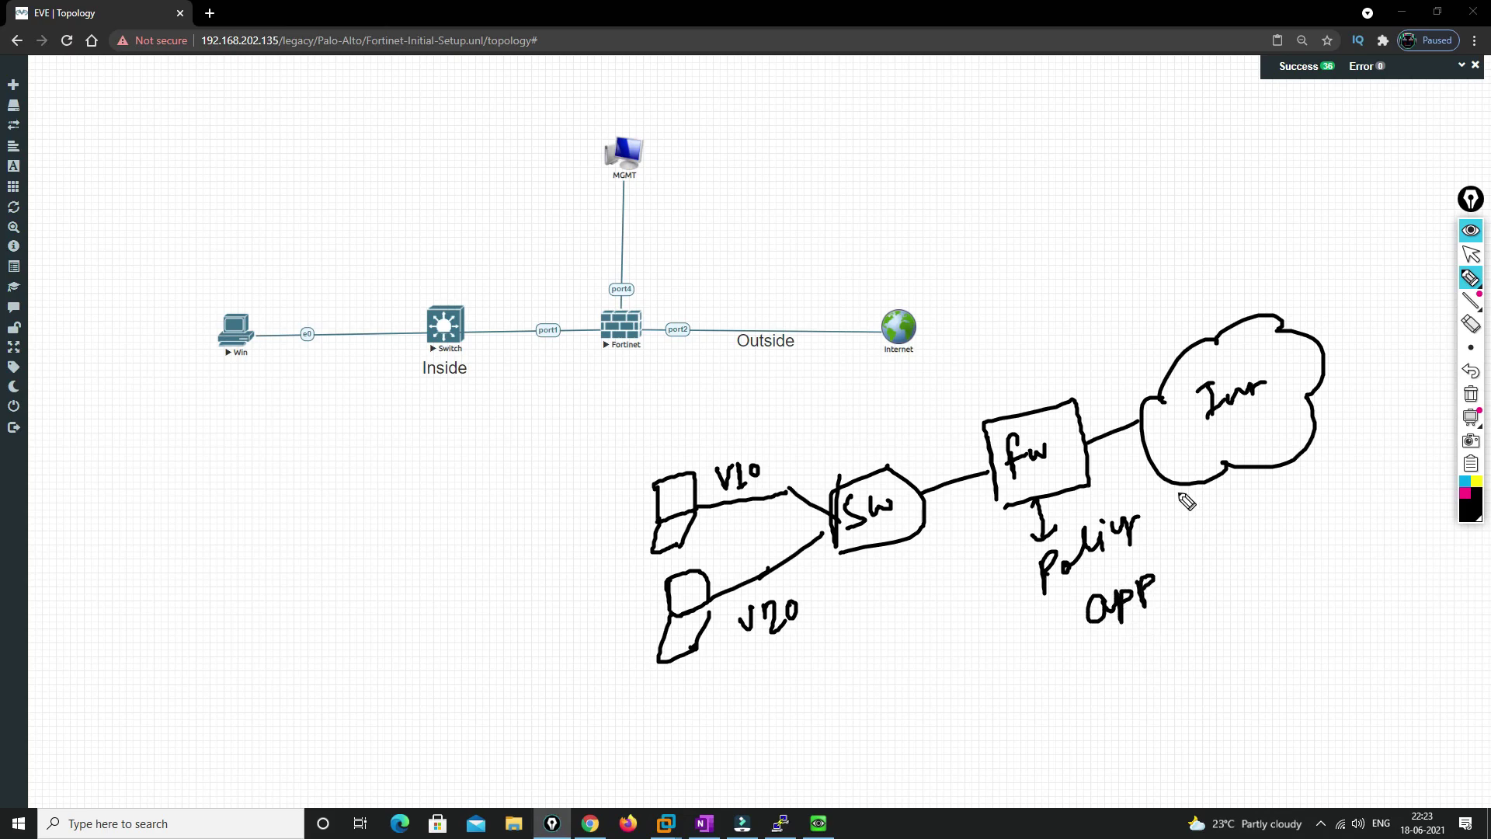
pyautogui.moveTo(1045, 411)
pyautogui.mouseDown()
pyautogui.moveTo(1047, 343)
pyautogui.moveTo(1088, 290)
pyautogui.moveTo(1105, 343)
pyautogui.moveTo(1139, 305)
pyautogui.mouseUp()
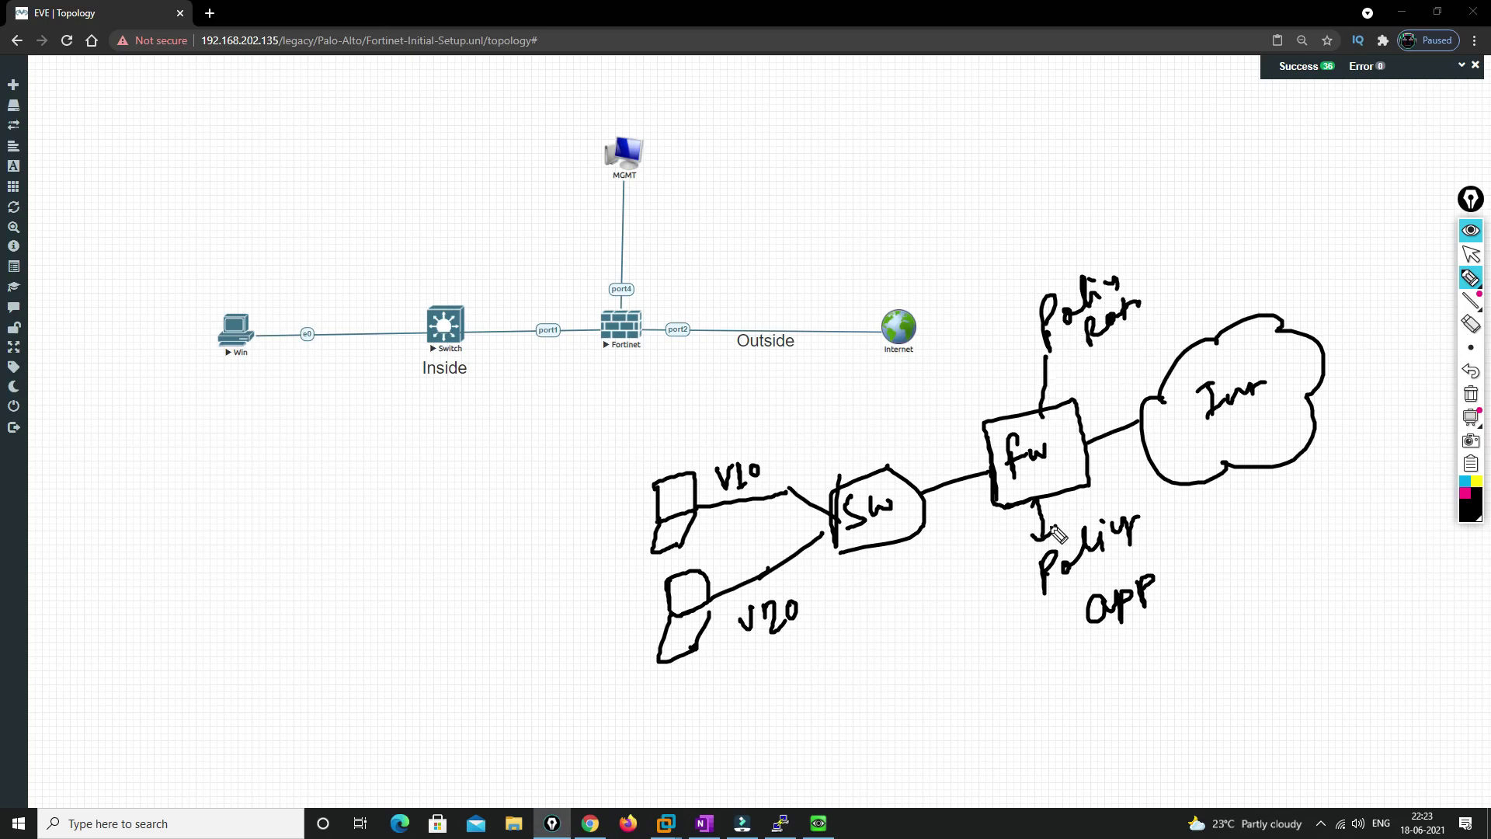
pyautogui.moveTo(1130, 414); pyautogui.dragTo(1126, 450)
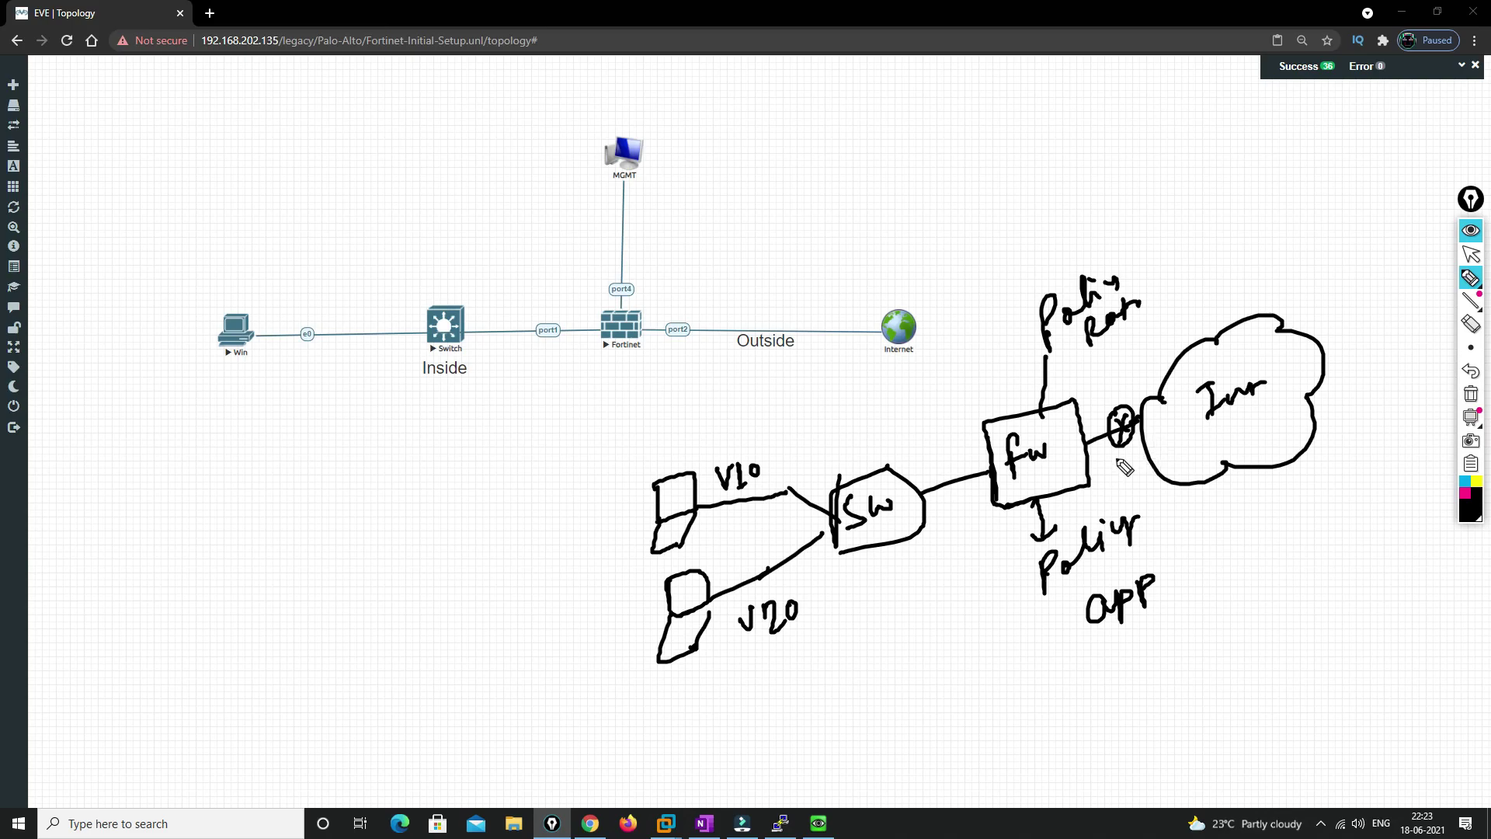
pyautogui.moveTo(1003, 506); pyautogui.dragTo(972, 575)
pyautogui.moveTo(971, 556)
pyautogui.mouseDown()
pyautogui.moveTo(993, 568)
pyautogui.moveTo(966, 626)
pyautogui.moveTo(1029, 612)
pyautogui.mouseUp()
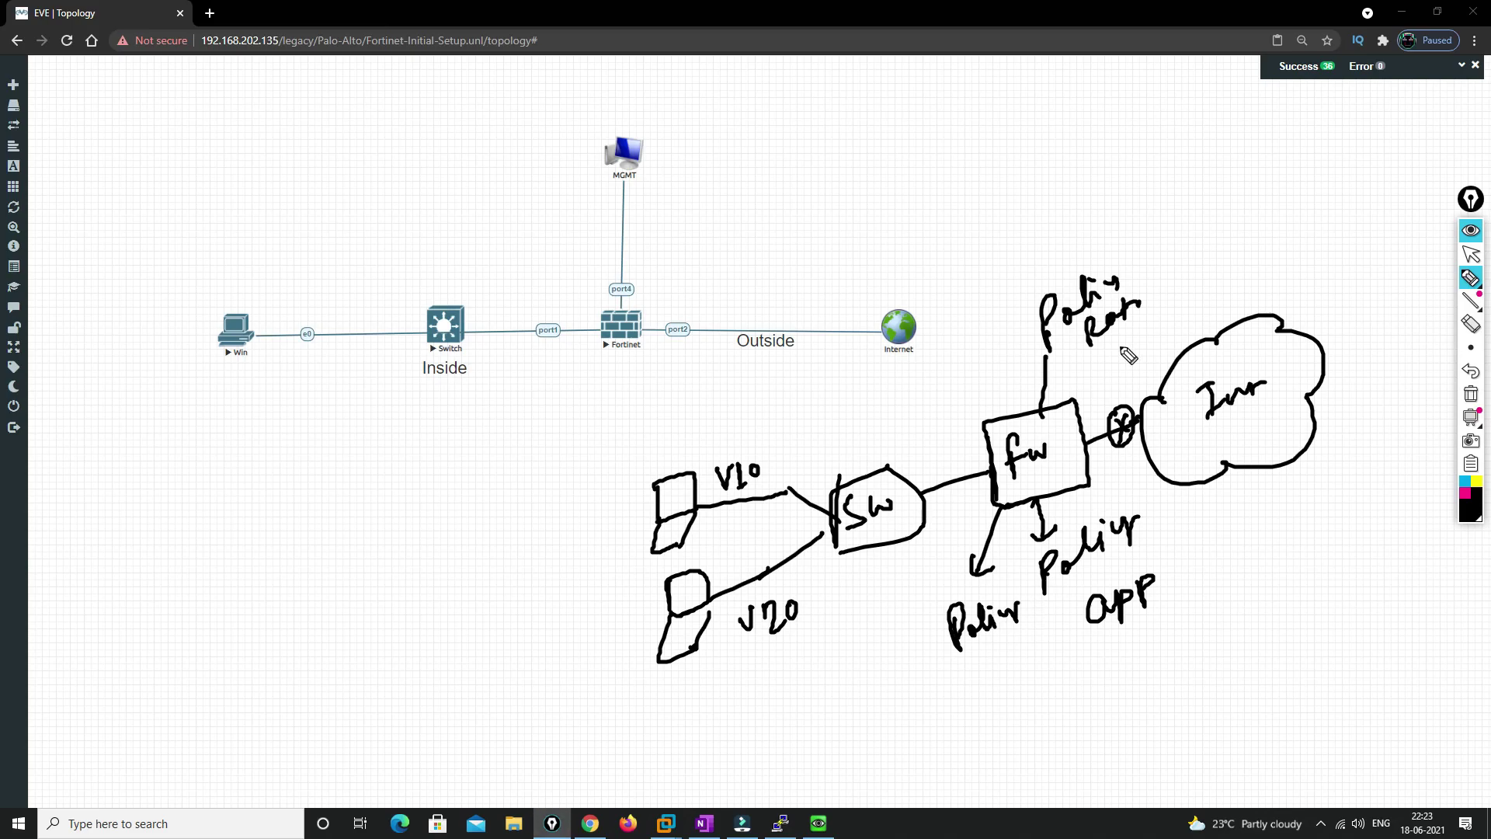
pyautogui.moveTo(1123, 405); pyautogui.dragTo(1166, 331)
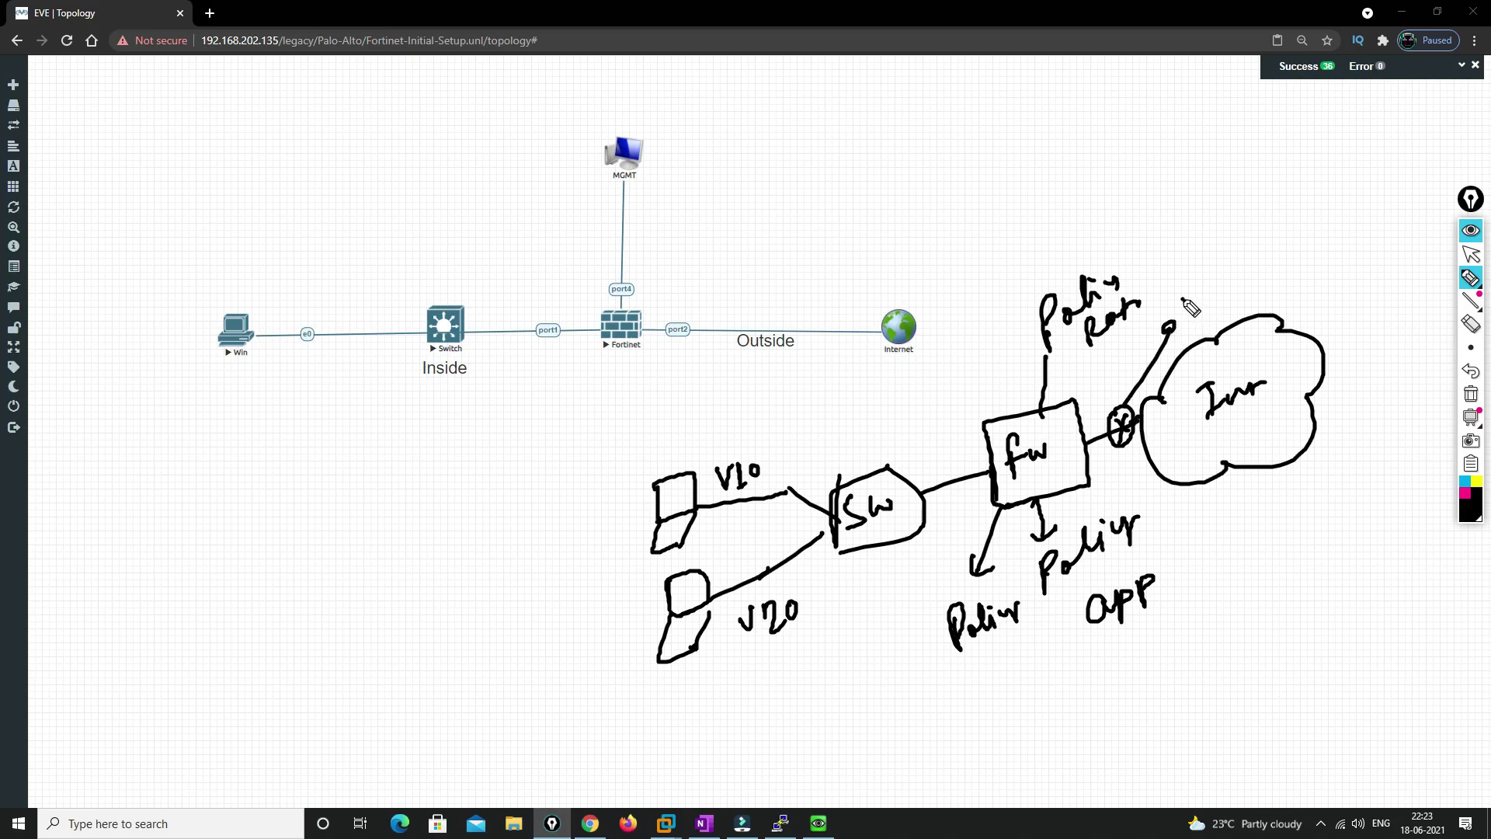
pyautogui.moveTo(1184, 282)
pyautogui.mouseDown()
pyautogui.moveTo(1200, 301)
pyautogui.moveTo(1260, 248)
pyautogui.mouseUp()
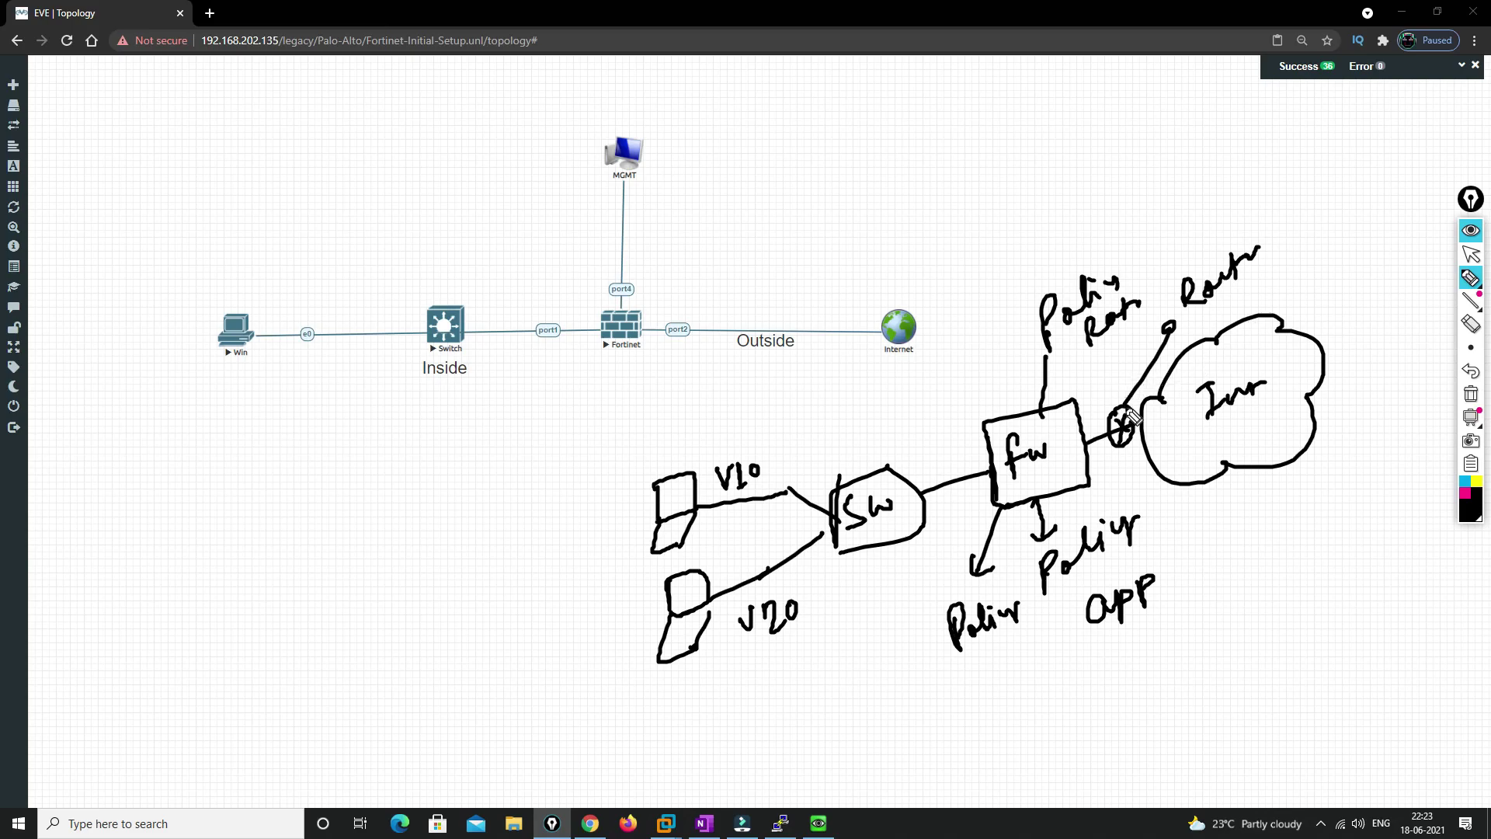
pyautogui.moveTo(1124, 421)
pyautogui.mouseDown()
pyautogui.moveTo(1110, 444)
pyautogui.moveTo(1130, 458)
pyautogui.moveTo(1139, 400)
pyautogui.moveTo(1181, 328)
pyautogui.moveTo(1165, 334)
pyautogui.mouseUp()
# Add an underline beneath the sketch, then wipe all ink from the topology
pyautogui.click(1470, 254)
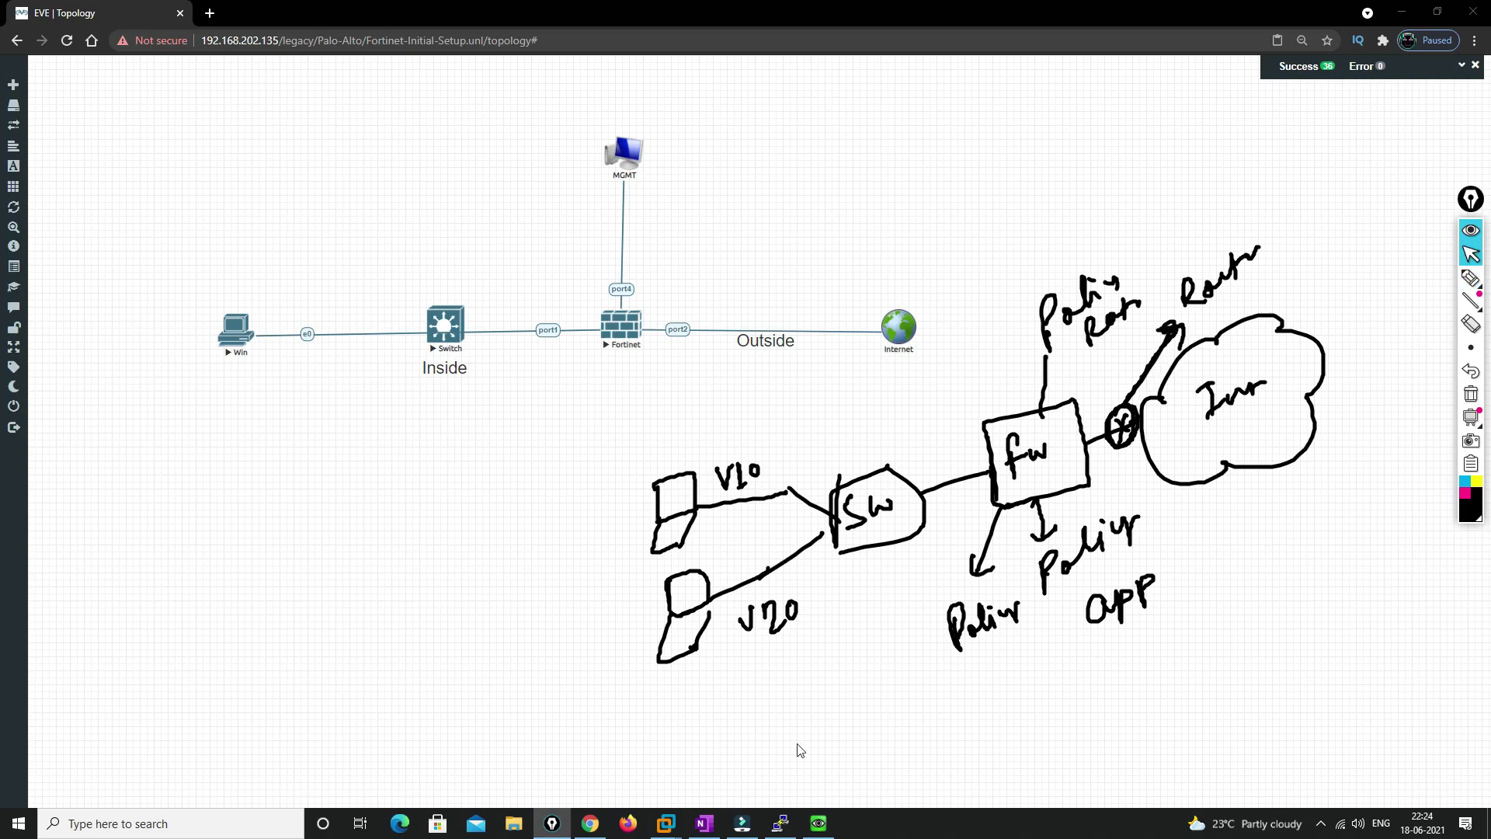
pyautogui.click(1470, 277)
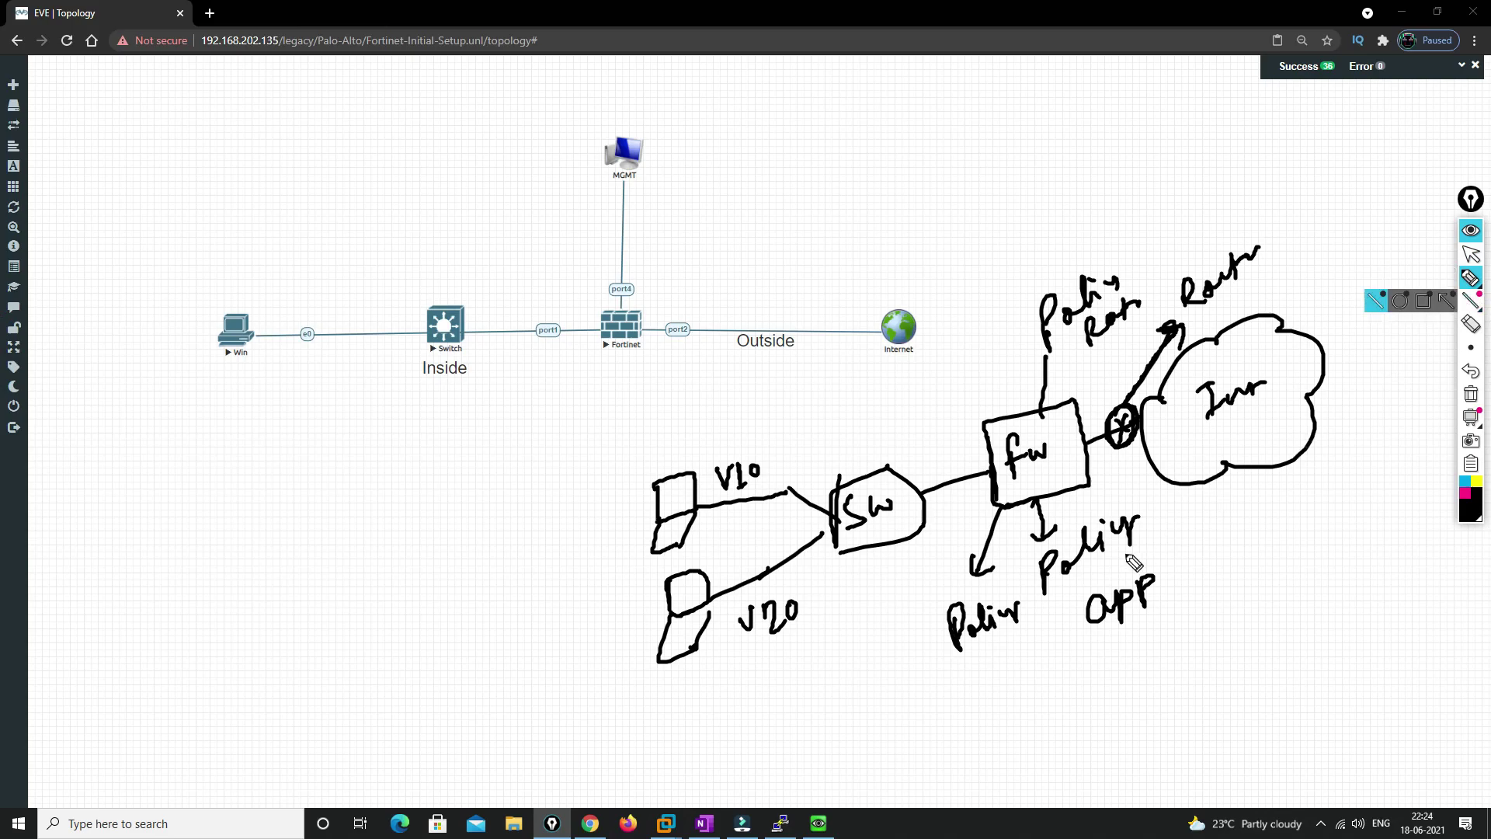
pyautogui.moveTo(866, 759); pyautogui.dragTo(1188, 611)
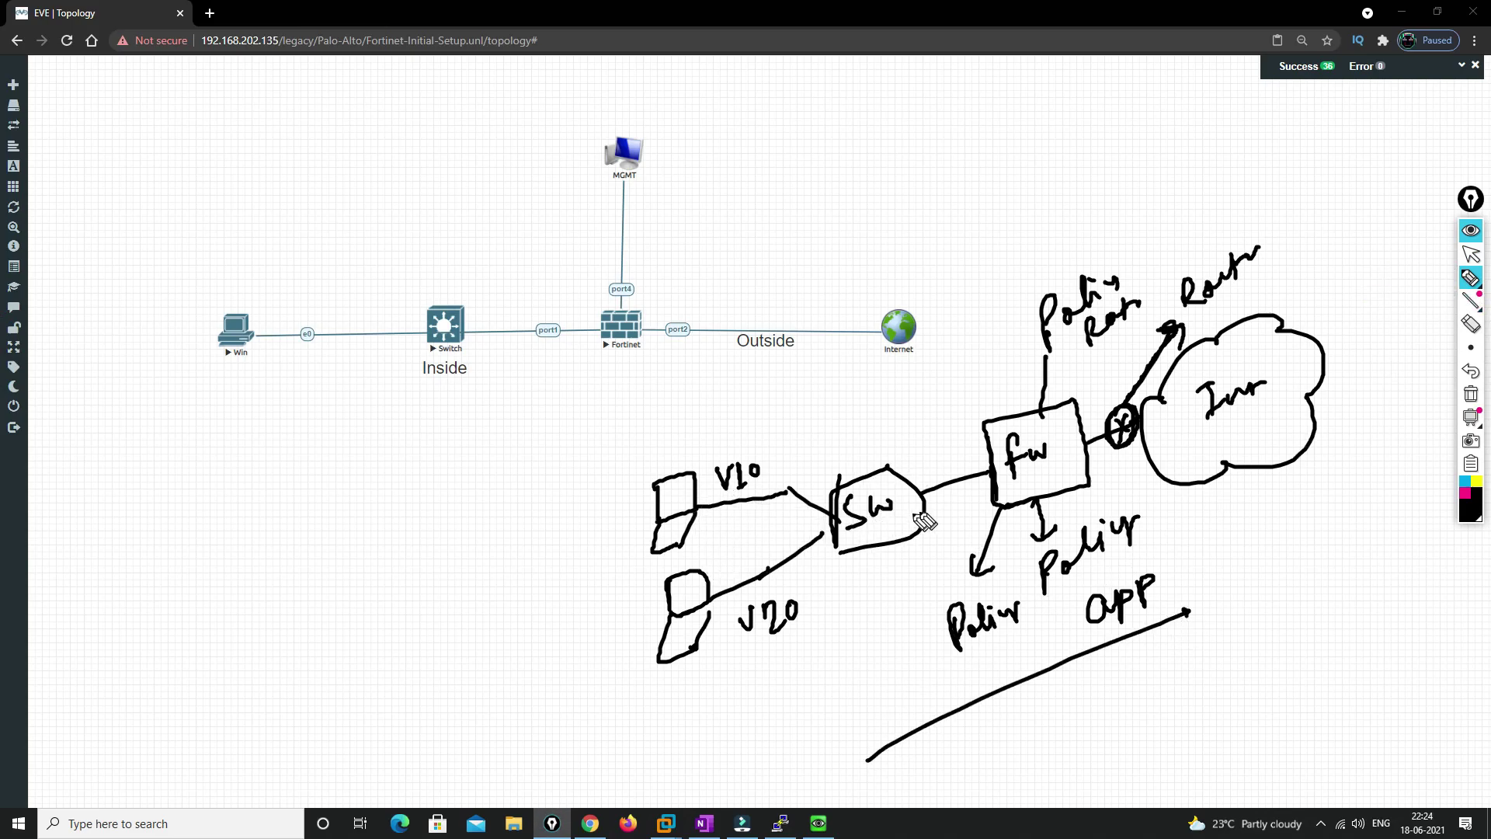
pyautogui.click(1471, 394)
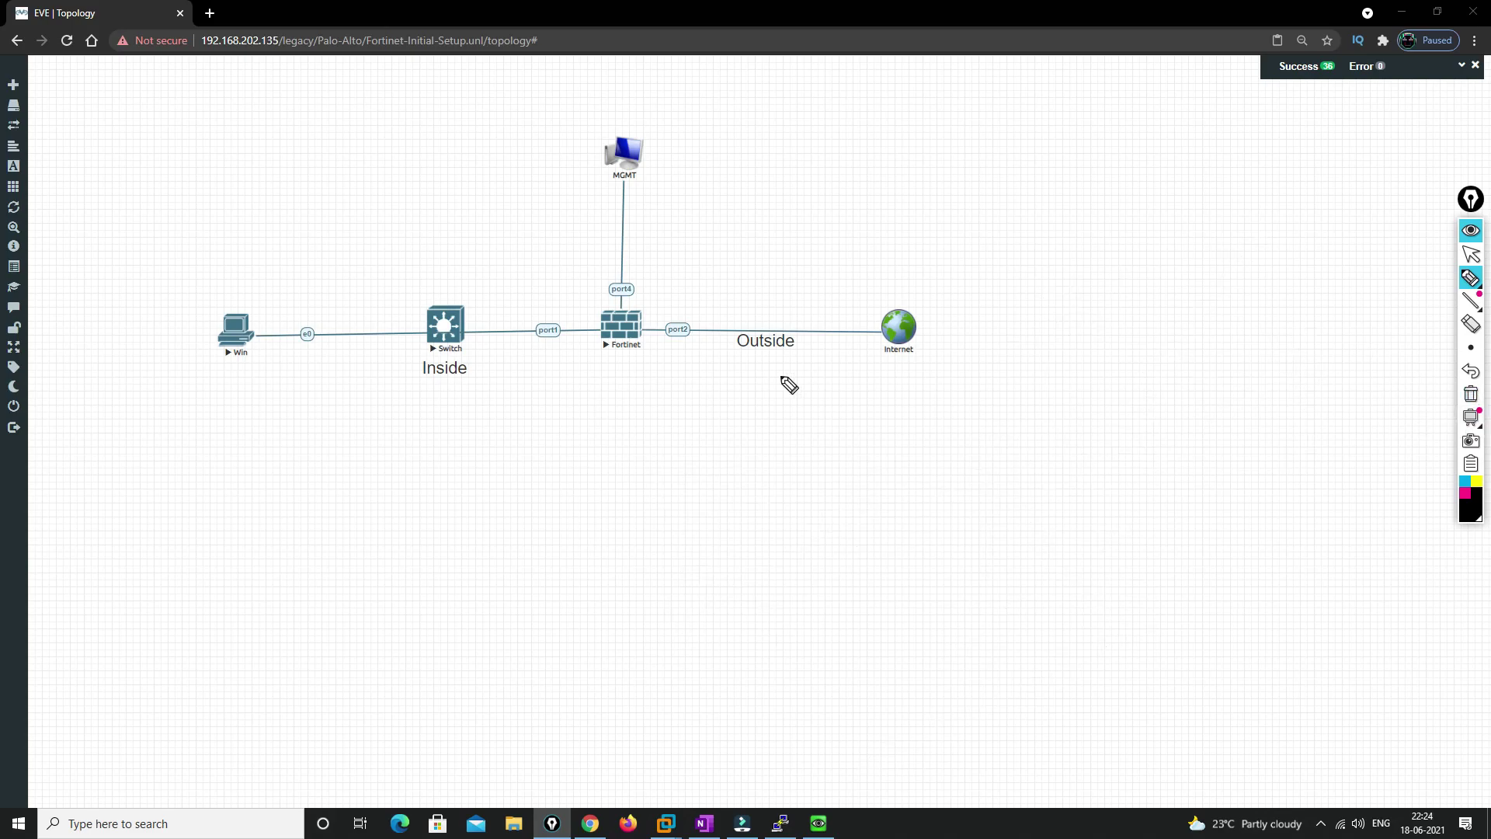
# Annotate the Fortinet node and its port4 link up to MGMT with arrows and a circle
pyautogui.moveTo(709, 218)
pyautogui.mouseDown()
pyautogui.moveTo(658, 282)
pyautogui.moveTo(676, 287)
pyautogui.mouseUp()
pyautogui.moveTo(633, 342); pyautogui.dragTo(630, 405)
pyautogui.moveTo(619, 391); pyautogui.dragTo(641, 394)
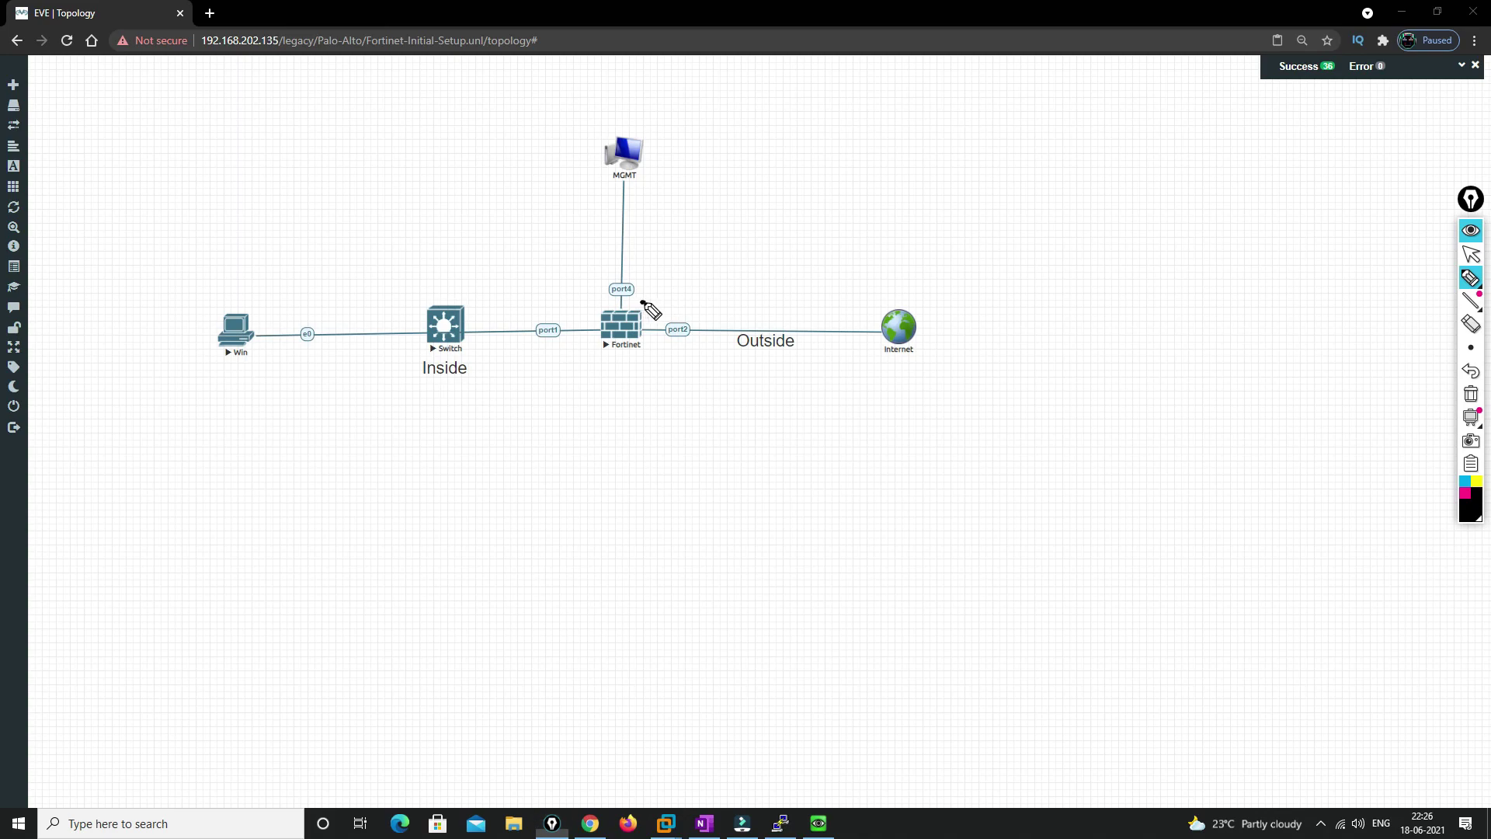
pyautogui.moveTo(646, 305)
pyautogui.mouseDown()
pyautogui.moveTo(626, 298)
pyautogui.moveTo(585, 332)
pyautogui.moveTo(615, 372)
pyautogui.moveTo(656, 357)
pyautogui.moveTo(649, 301)
pyautogui.mouseUp()
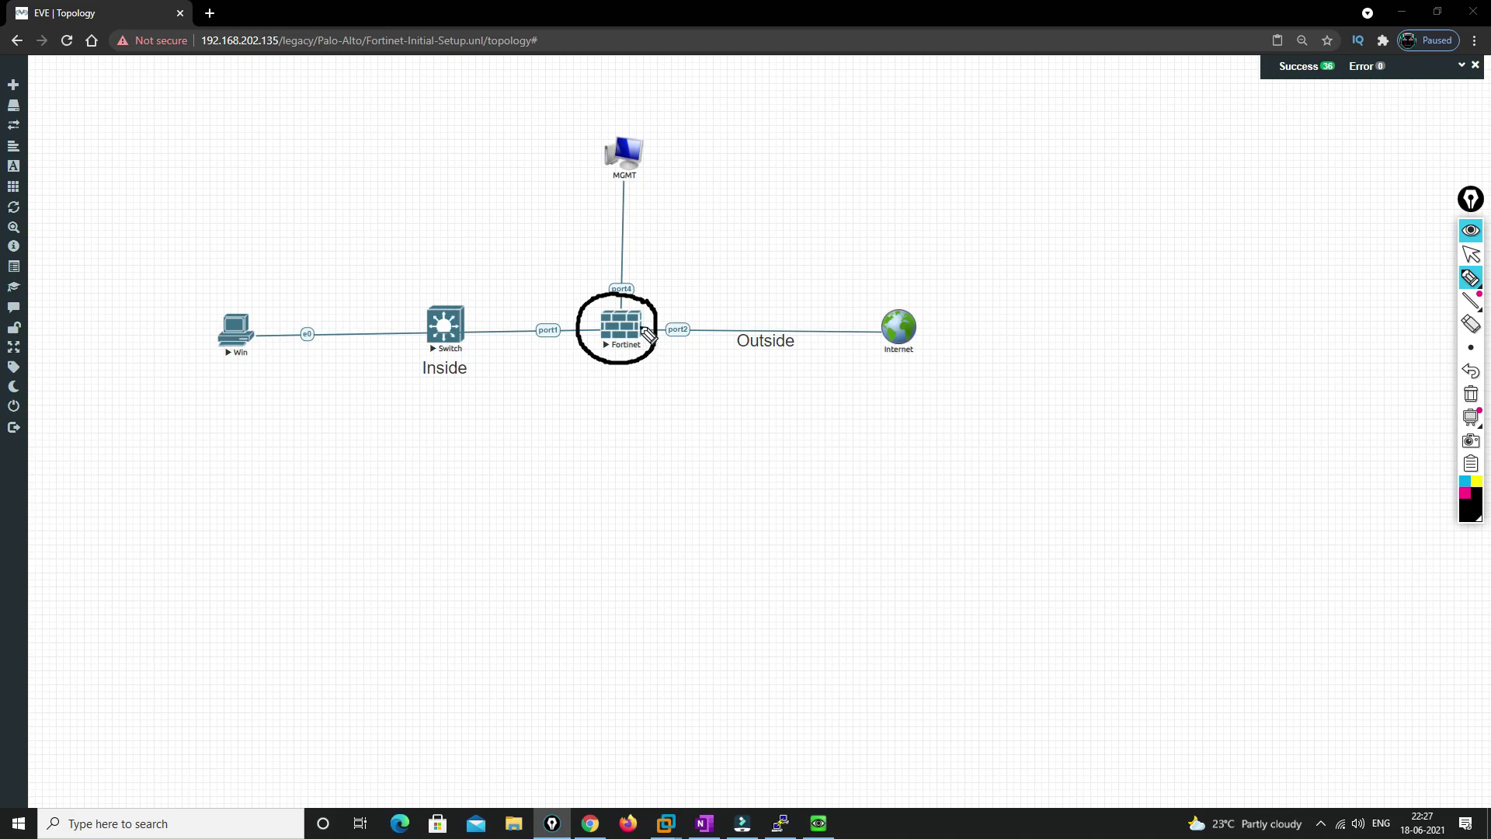
pyautogui.moveTo(620, 311)
pyautogui.mouseDown()
pyautogui.moveTo(617, 252)
pyautogui.moveTo(631, 262)
pyautogui.mouseUp()
pyautogui.moveTo(622, 181)
pyautogui.mouseDown()
pyautogui.moveTo(620, 239)
pyautogui.moveTo(613, 226)
pyautogui.moveTo(627, 228)
pyautogui.mouseUp()
# Erase the annotations and open the Fortinet node's console
pyautogui.click(1470, 395)
pyautogui.click(1474, 260)
pyautogui.moveTo(1472, 281)
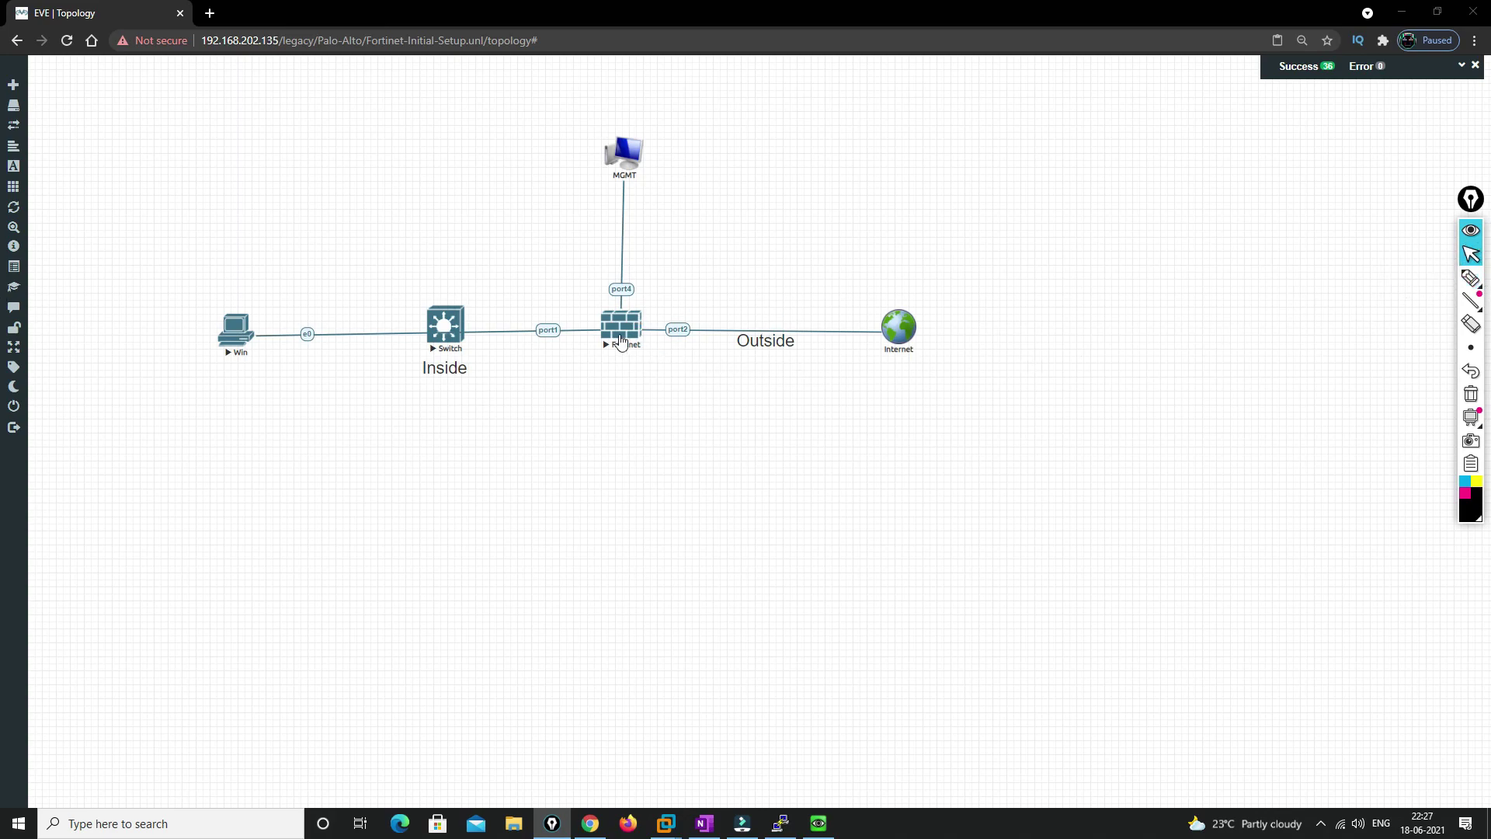
pyautogui.click(626, 328)
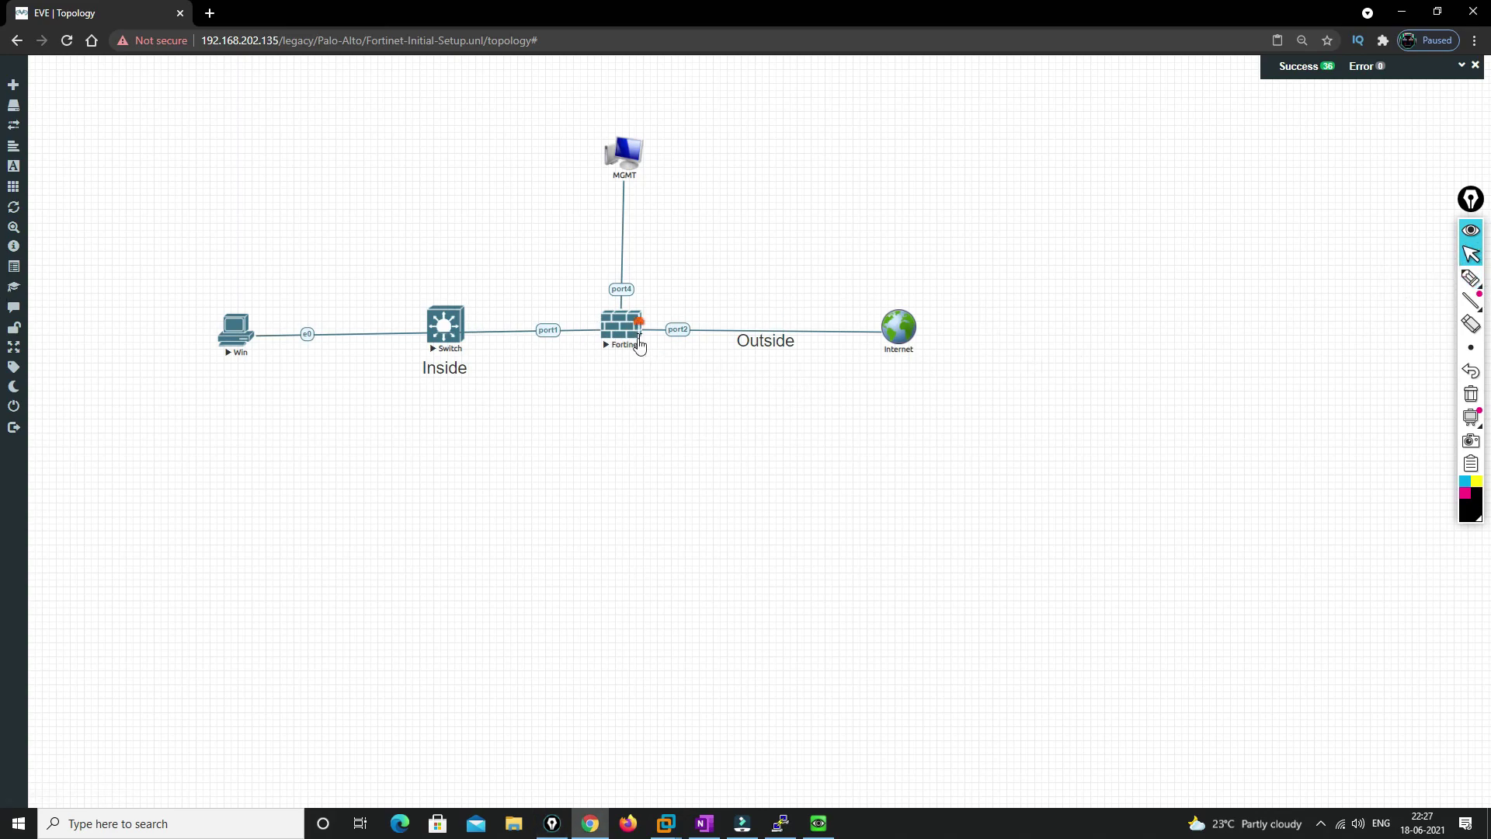
# Launch PuTTY, log in as admin with a new password, and type 'config system interface'
pyautogui.click(828, 173)
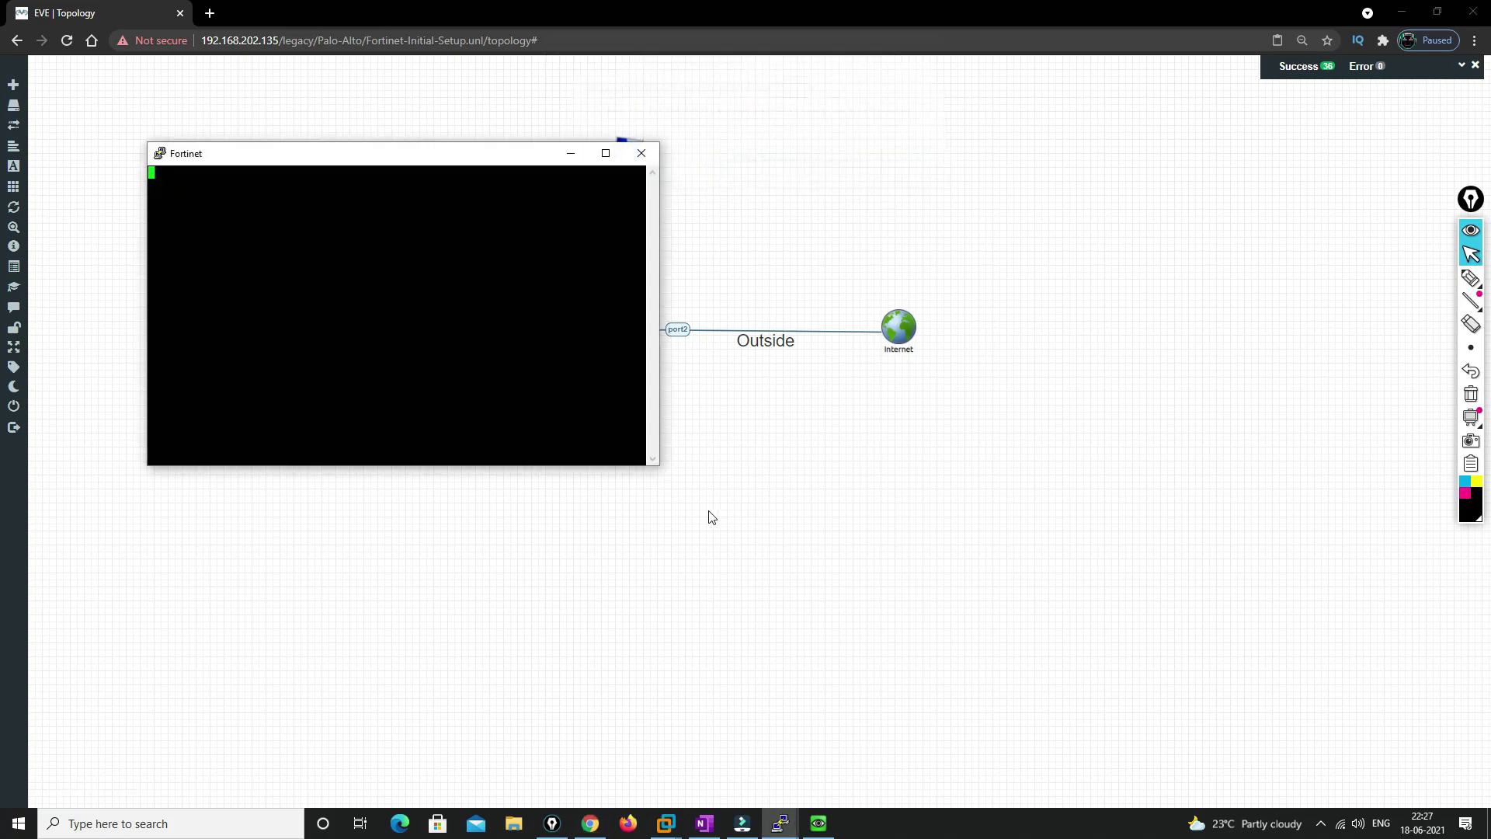
pyautogui.moveTo(334, 163); pyautogui.dragTo(937, 401)
pyautogui.press('Return')
pyautogui.write('admi')
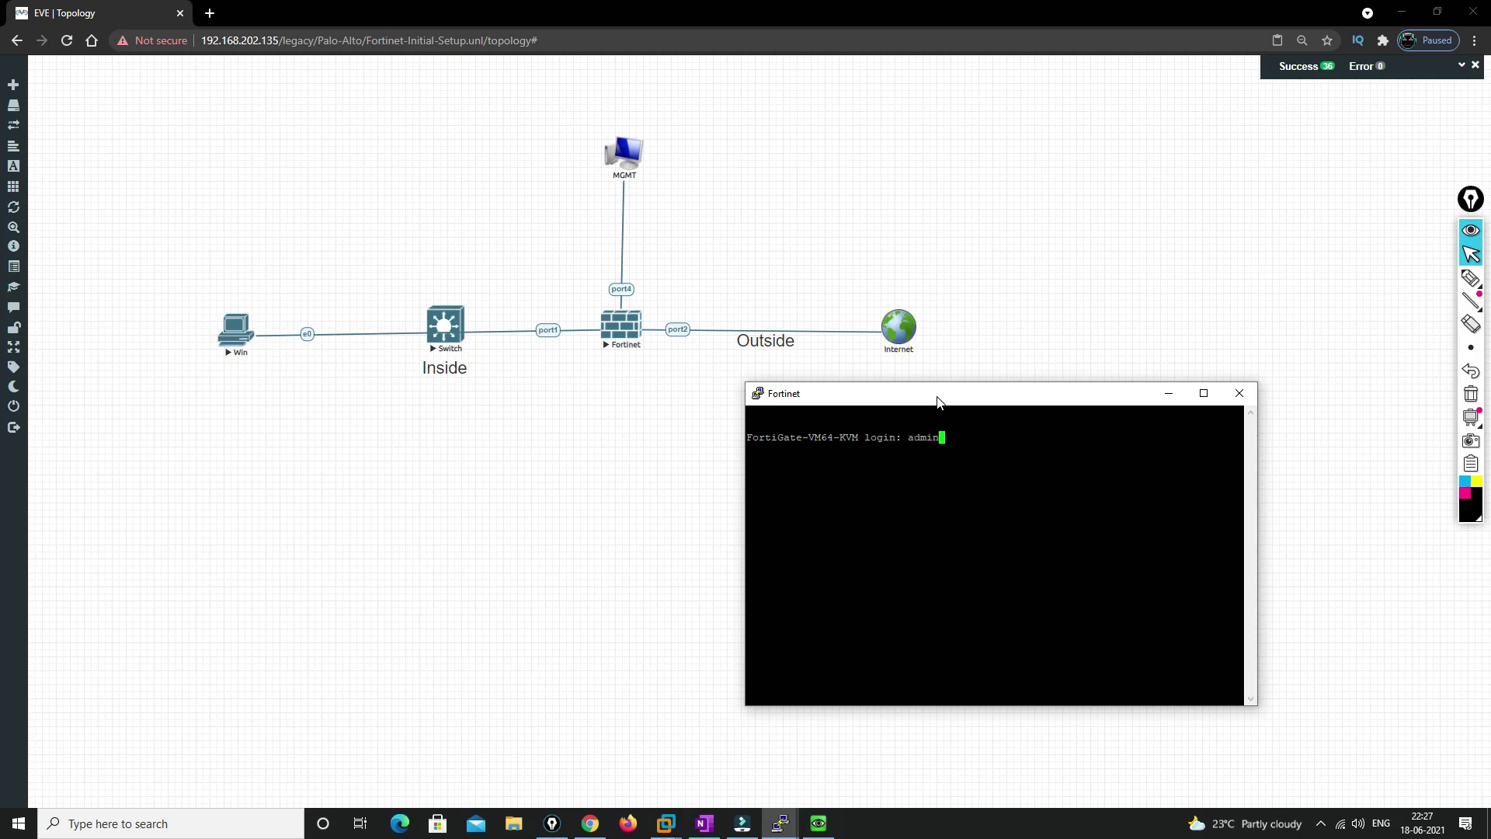
pyautogui.write('n')
pyautogui.press('Return')
pyautogui.press('Return')
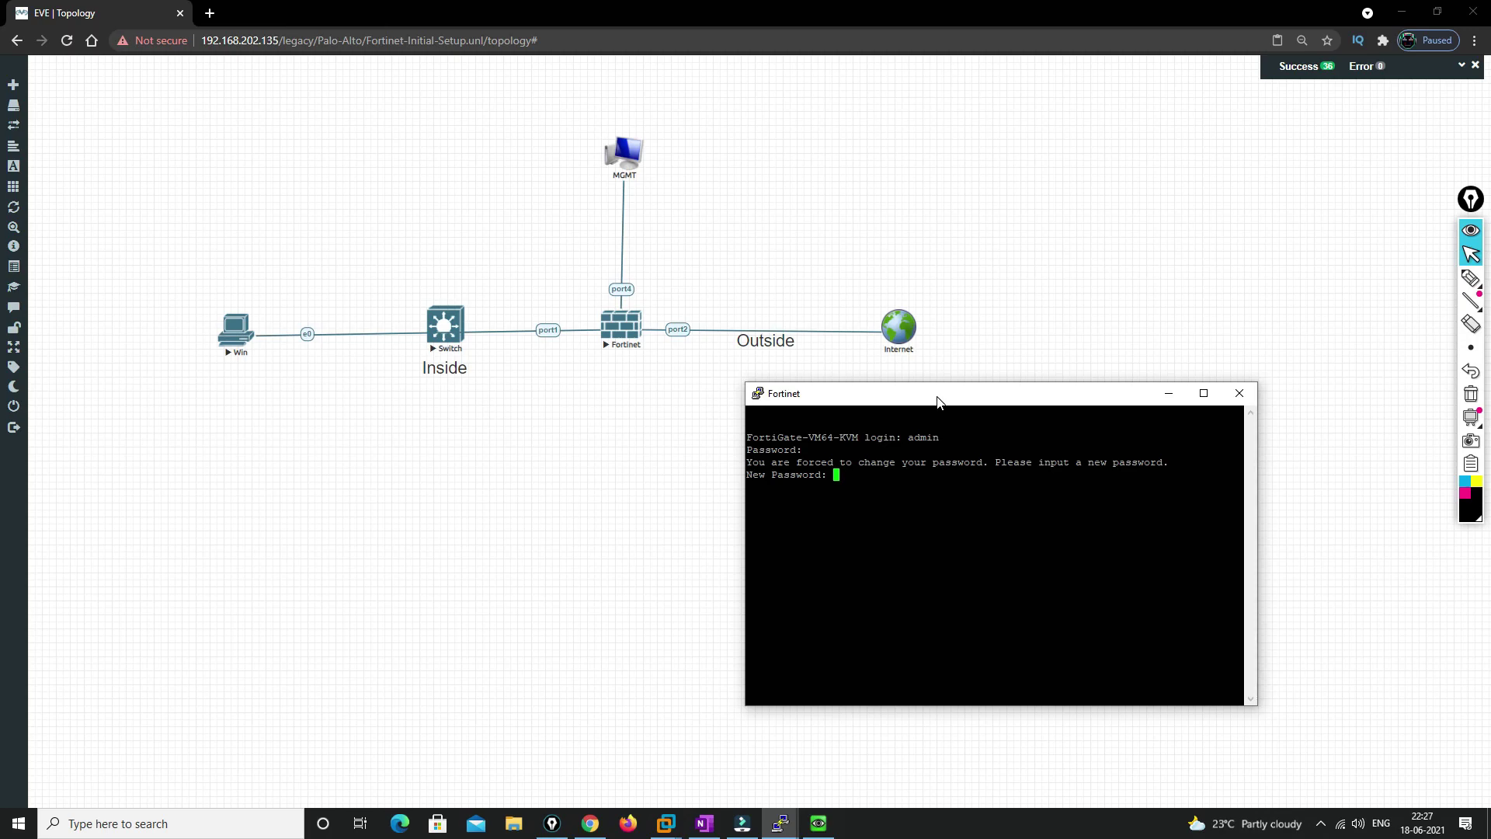
pyautogui.press('Return')
pyautogui.press('Return')
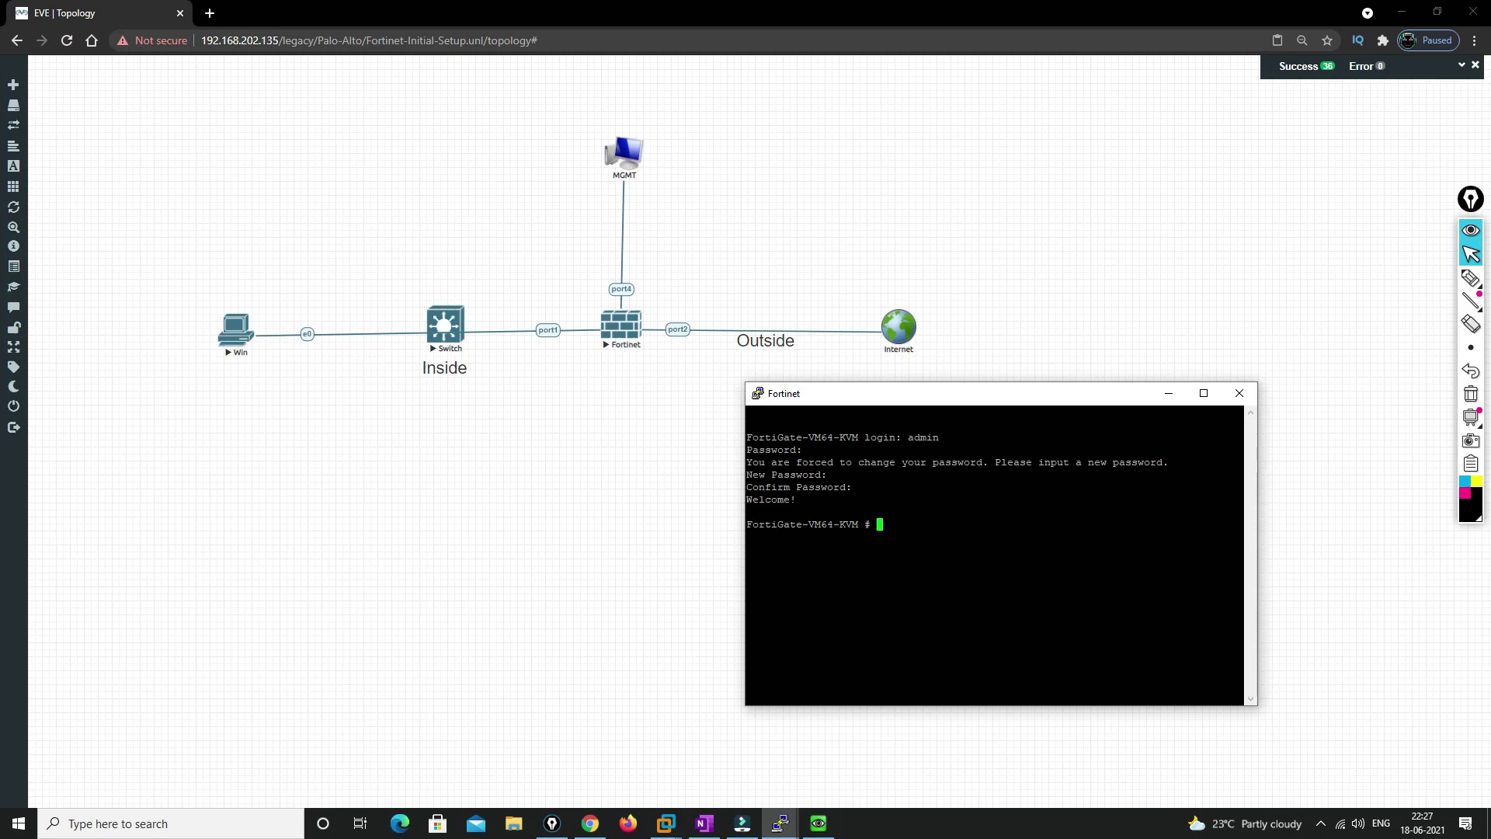
pyautogui.write('config system interface')
# Enter interface configuration, edit port4 and show its current settings
pyautogui.press('Return')
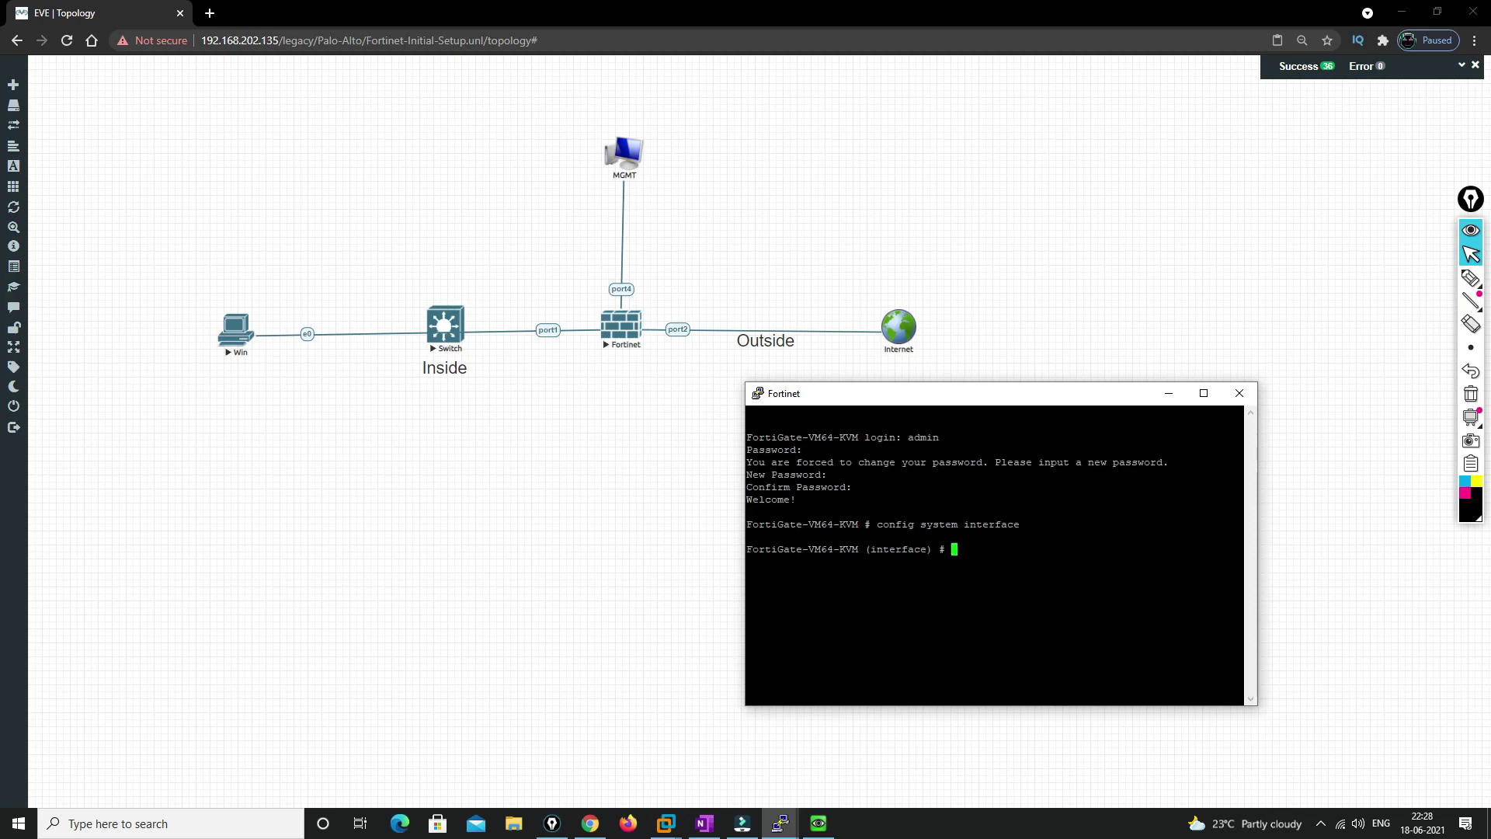
pyautogui.write('edit port1')
pyautogui.press('Return')
pyautogui.write('show')
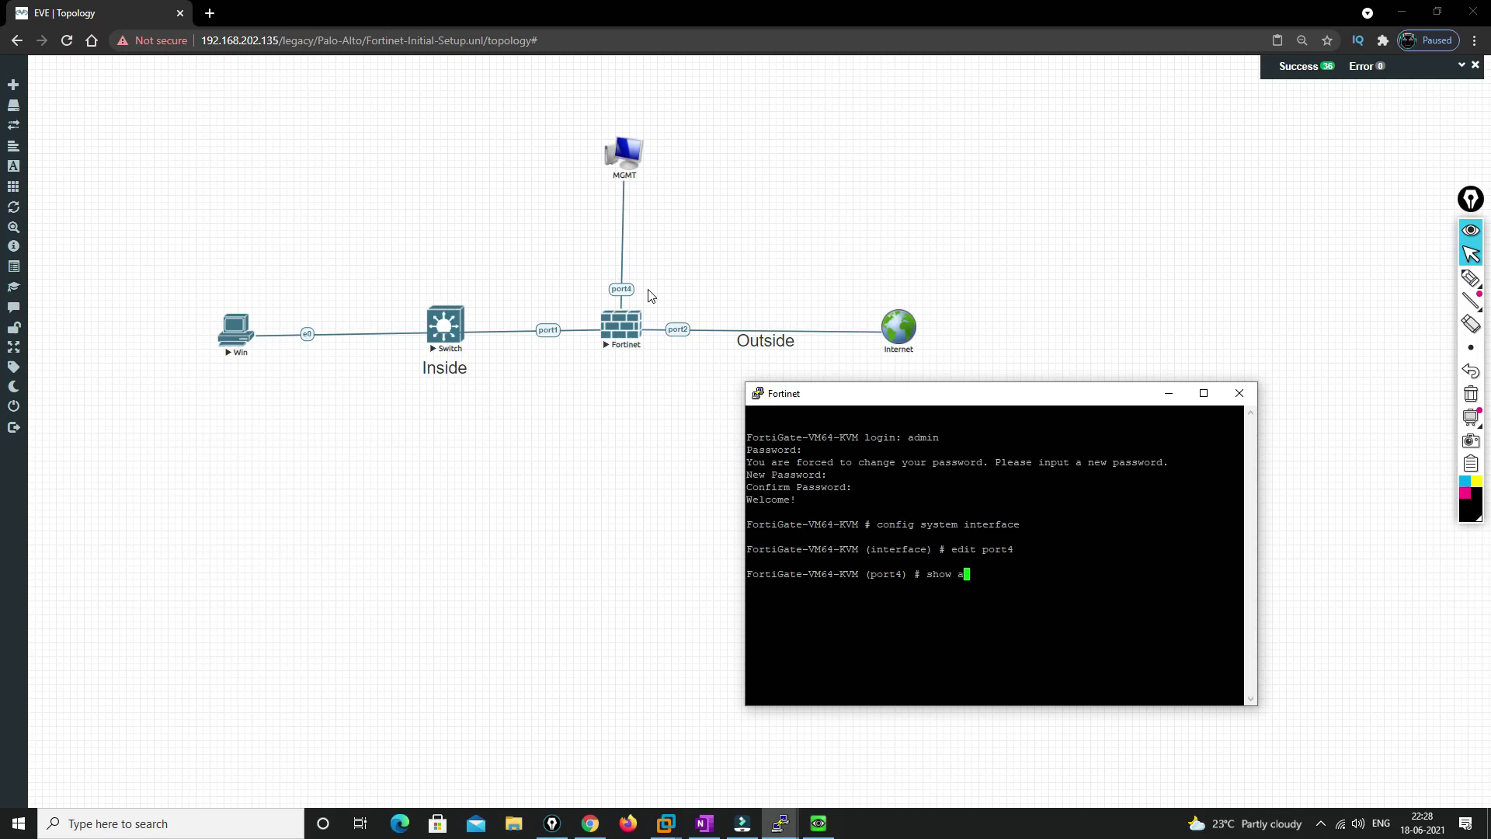
pyautogui.press('Return')
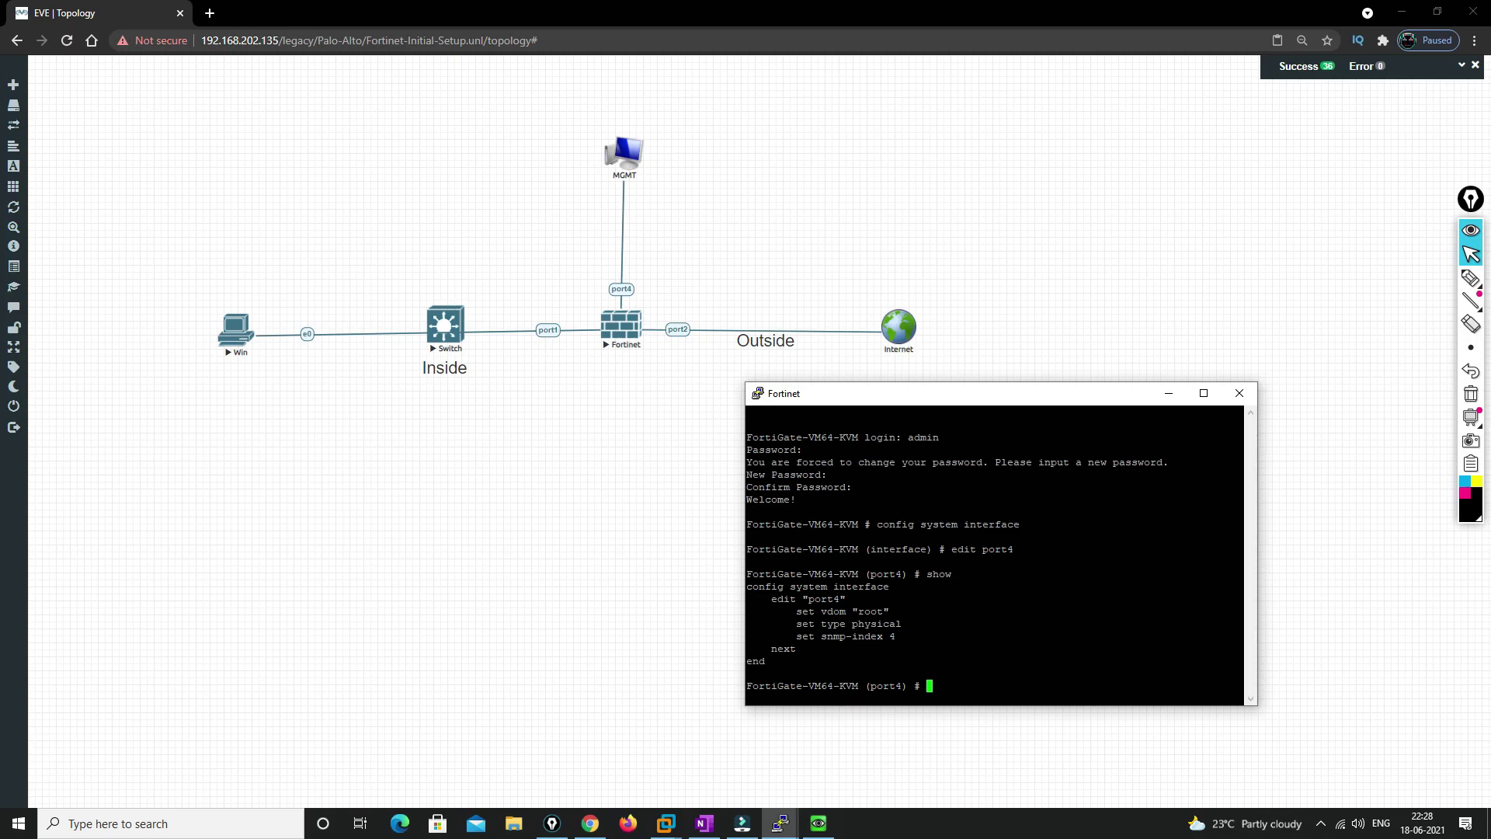
# Set port4 to static mode with IP 192.168.202.150 255.255.255.0
pyautogui.write('set mode static')
pyautogui.press('Return')
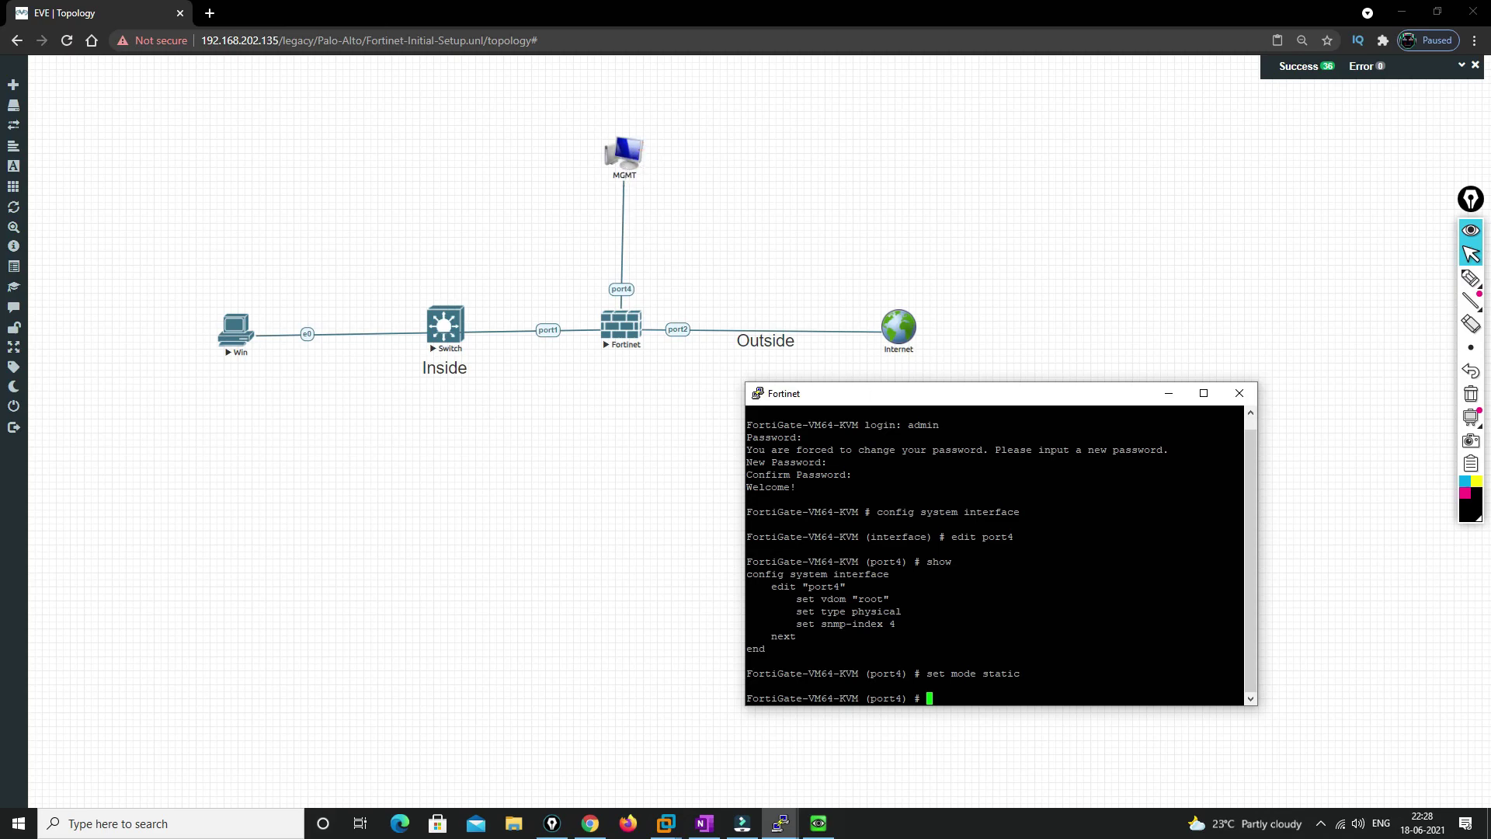
pyautogui.moveTo(982, 674); pyautogui.dragTo(1018, 673)
pyautogui.click(1018, 673)
pyautogui.write('set ip 192.168.202.150 255.255.255.0')
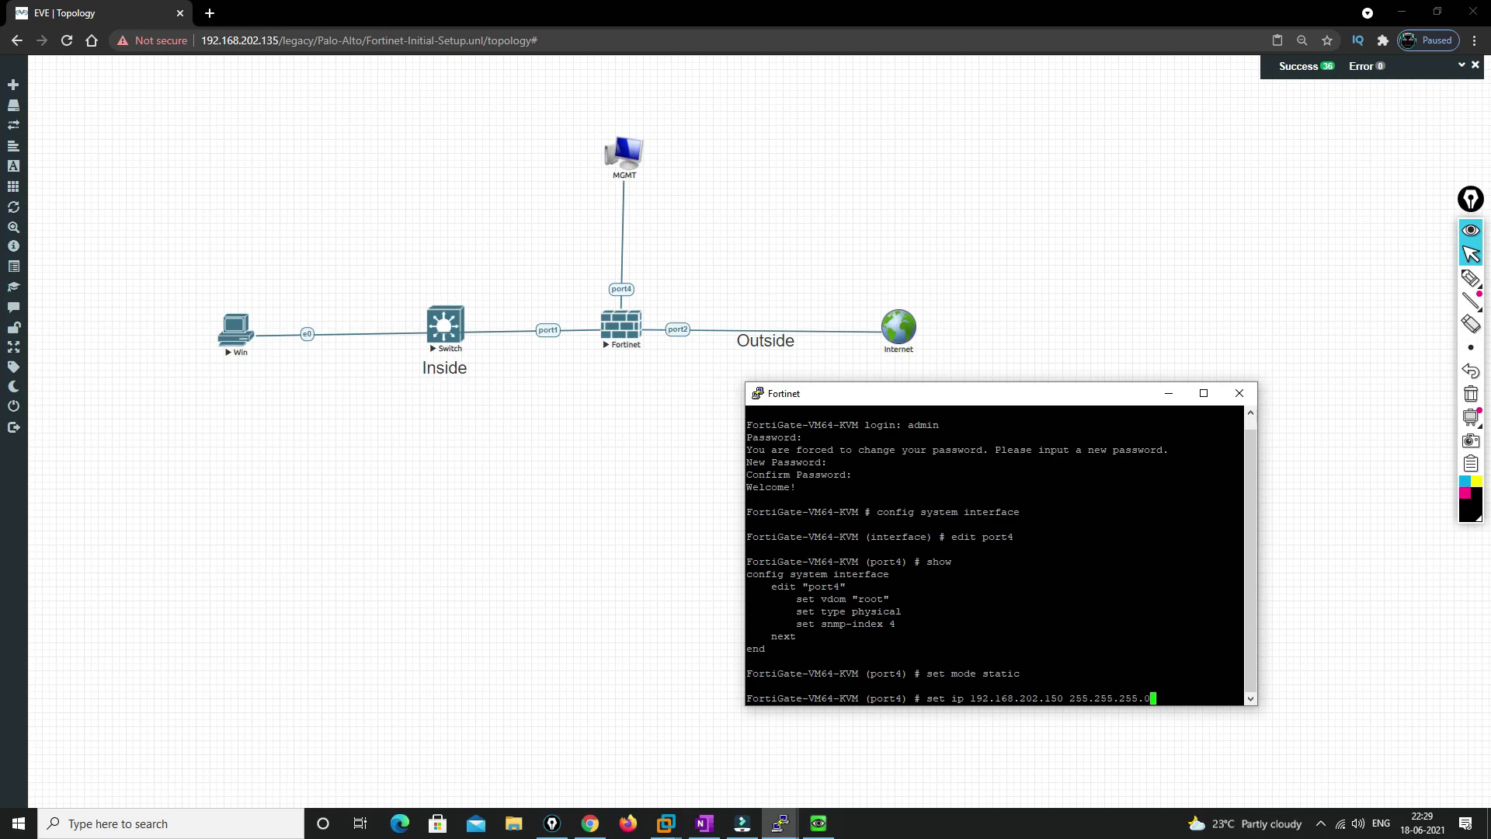
pyautogui.press('Return')
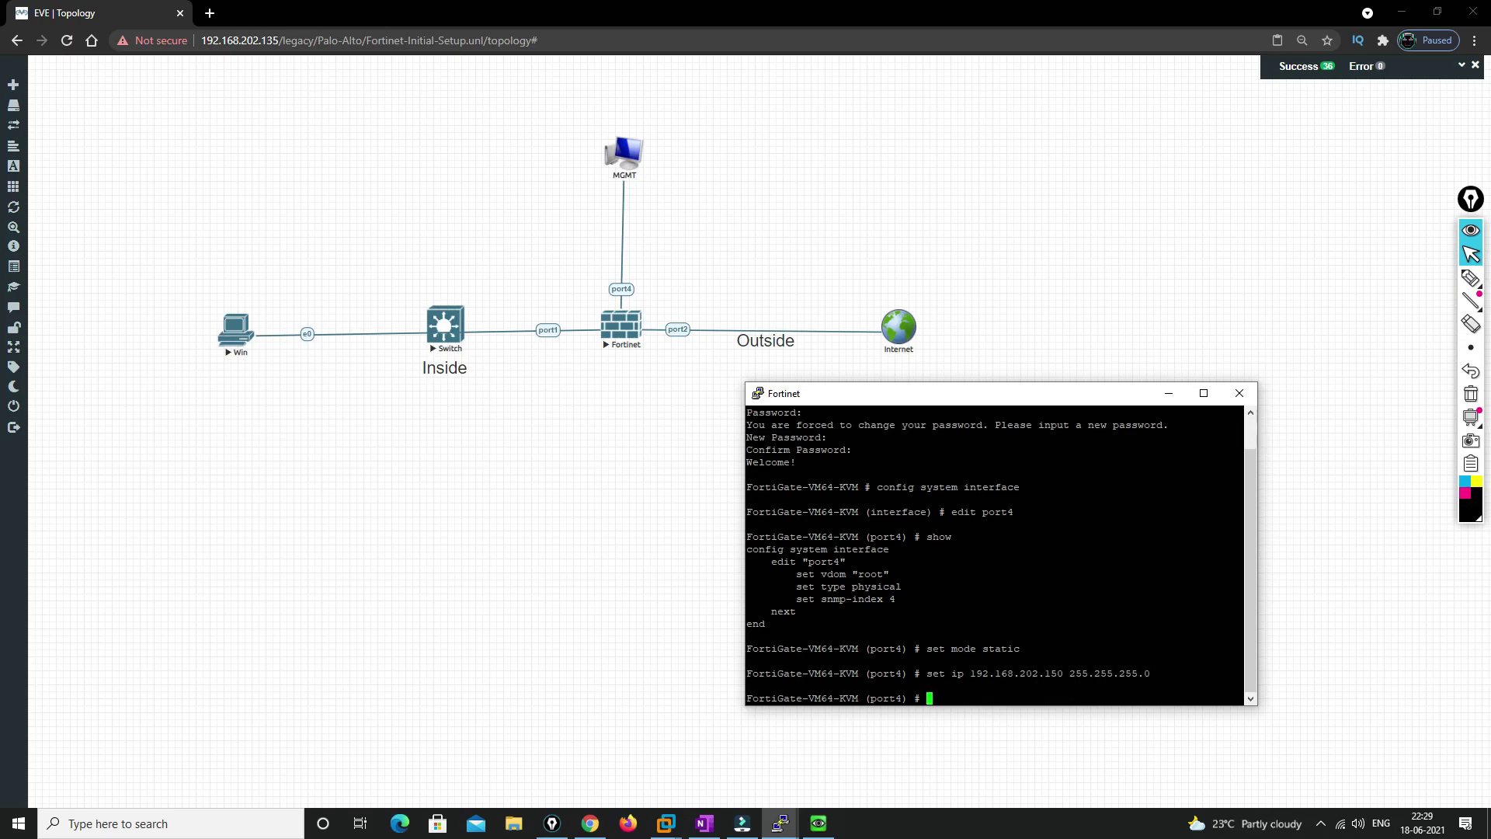
# Allow http, ssh, ping and fgfm access on port4, then 'end' to save
pyautogui.write('set allo')
pyautogui.press('Tab')
pyautogui.write('https')
pyautogui.press('BackSpace')
pyautogui.press('BackSpace')
pyautogui.press('BackSpace')
pyautogui.press('BackSpace')
pyautogui.press('BackSpace')
pyautogui.write('https')
pyautogui.press('BackSpace')
pyautogui.write('ssh ping')
pyautogui.write('fgfm')
pyautogui.press('Return')
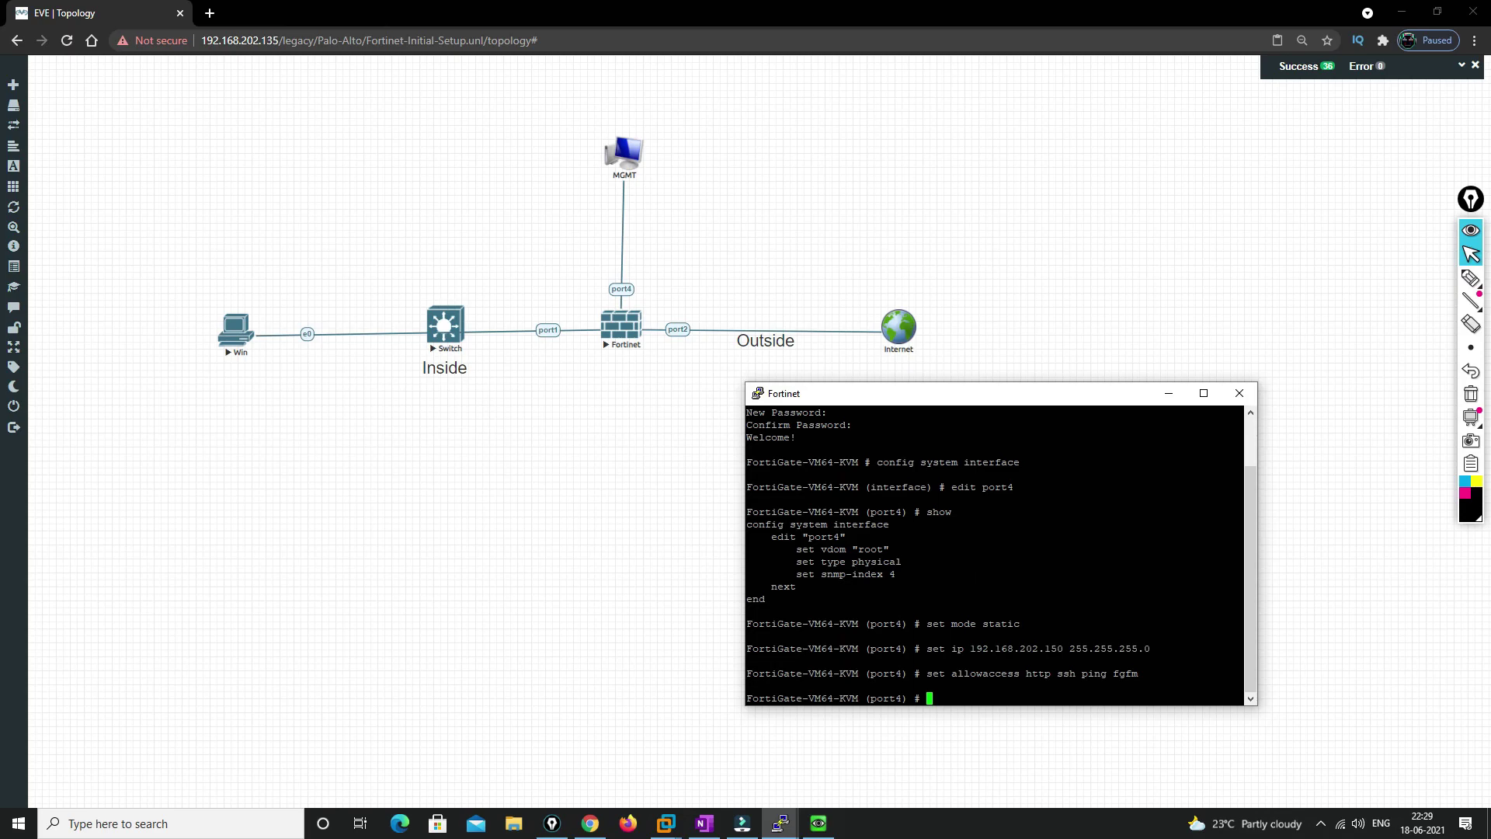
pyautogui.write('end')
pyautogui.press('Return')
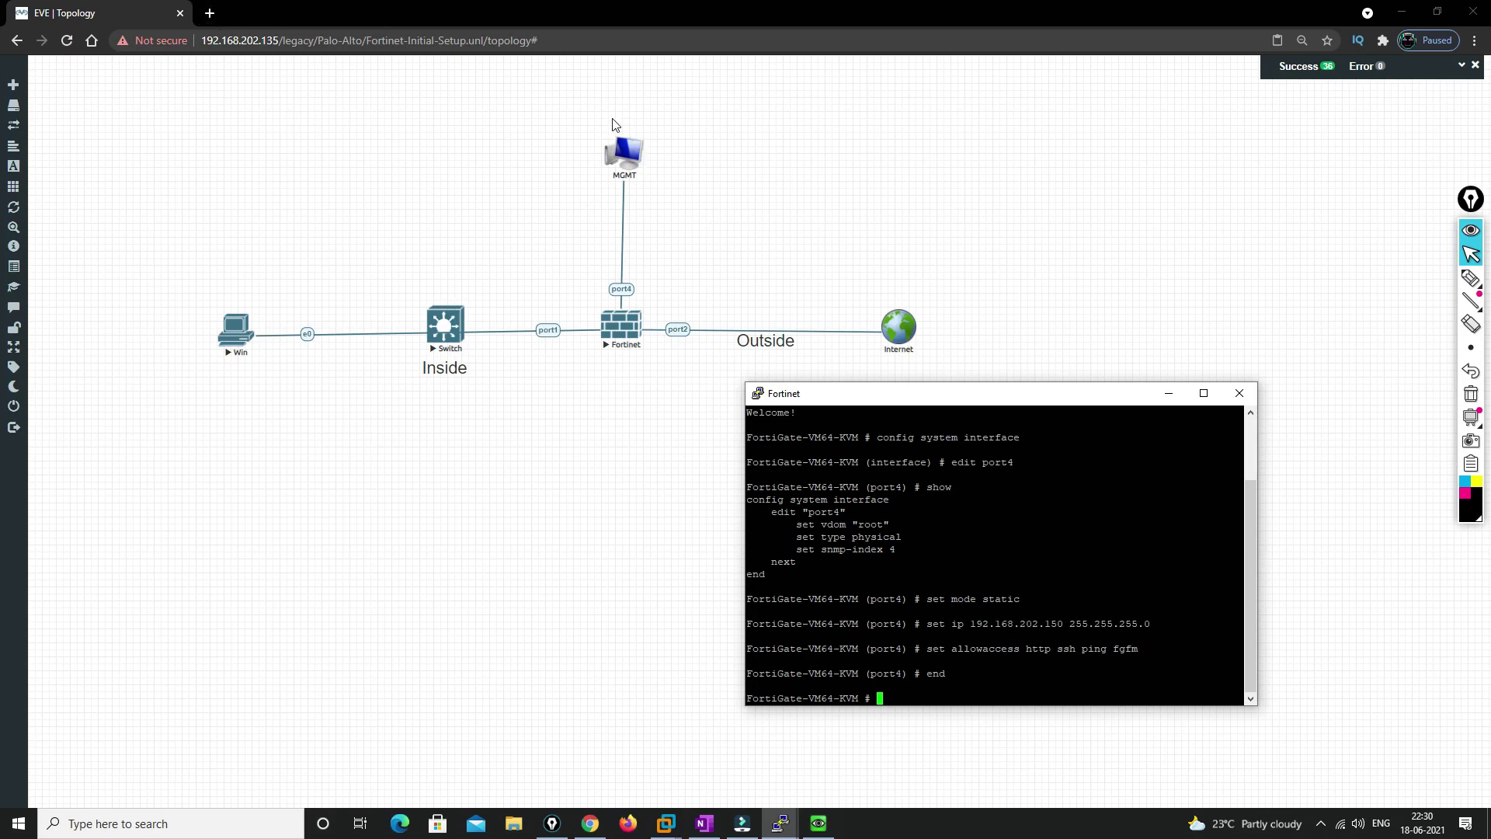
# Browse to 192.168.202.150 in a new tab and log in as admin
pyautogui.click(209, 13)
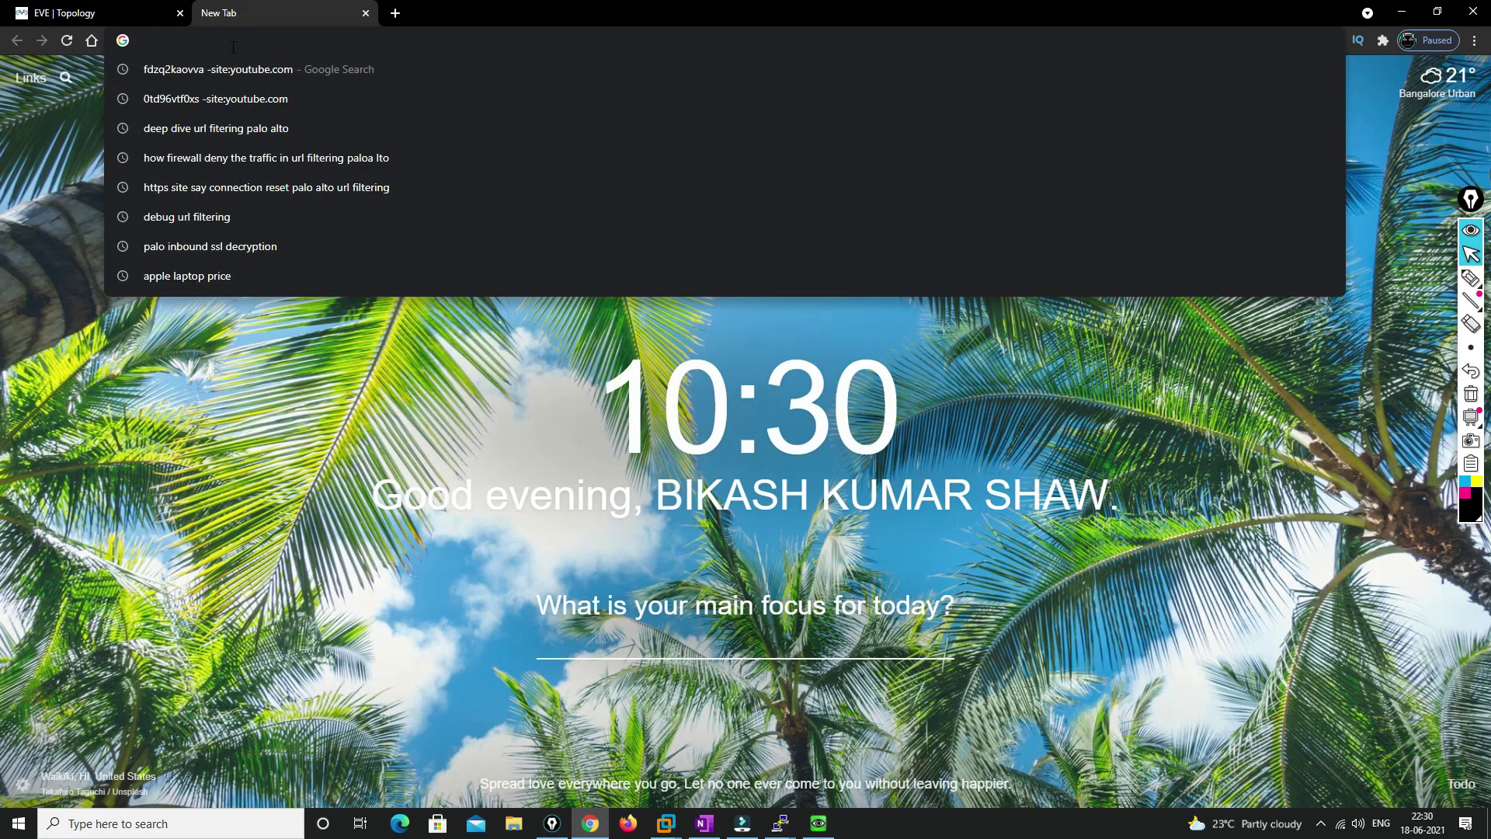
pyautogui.write('192.168.20')
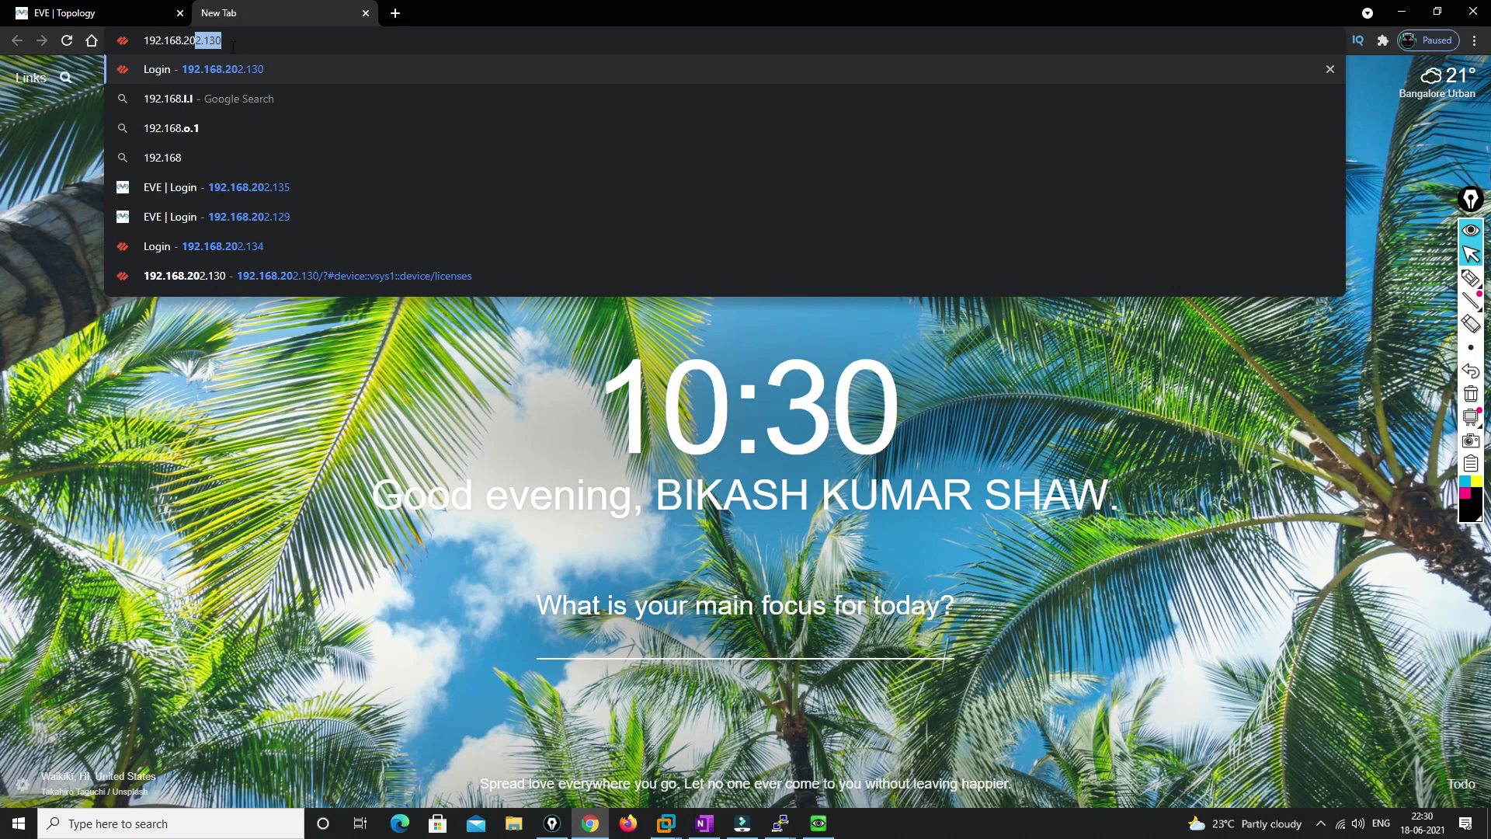
pyautogui.write('2.1350')
pyautogui.press('BackSpace')
pyautogui.press('BackSpace')
pyautogui.press('BackSpace')
pyautogui.write('50')
pyautogui.press('Return')
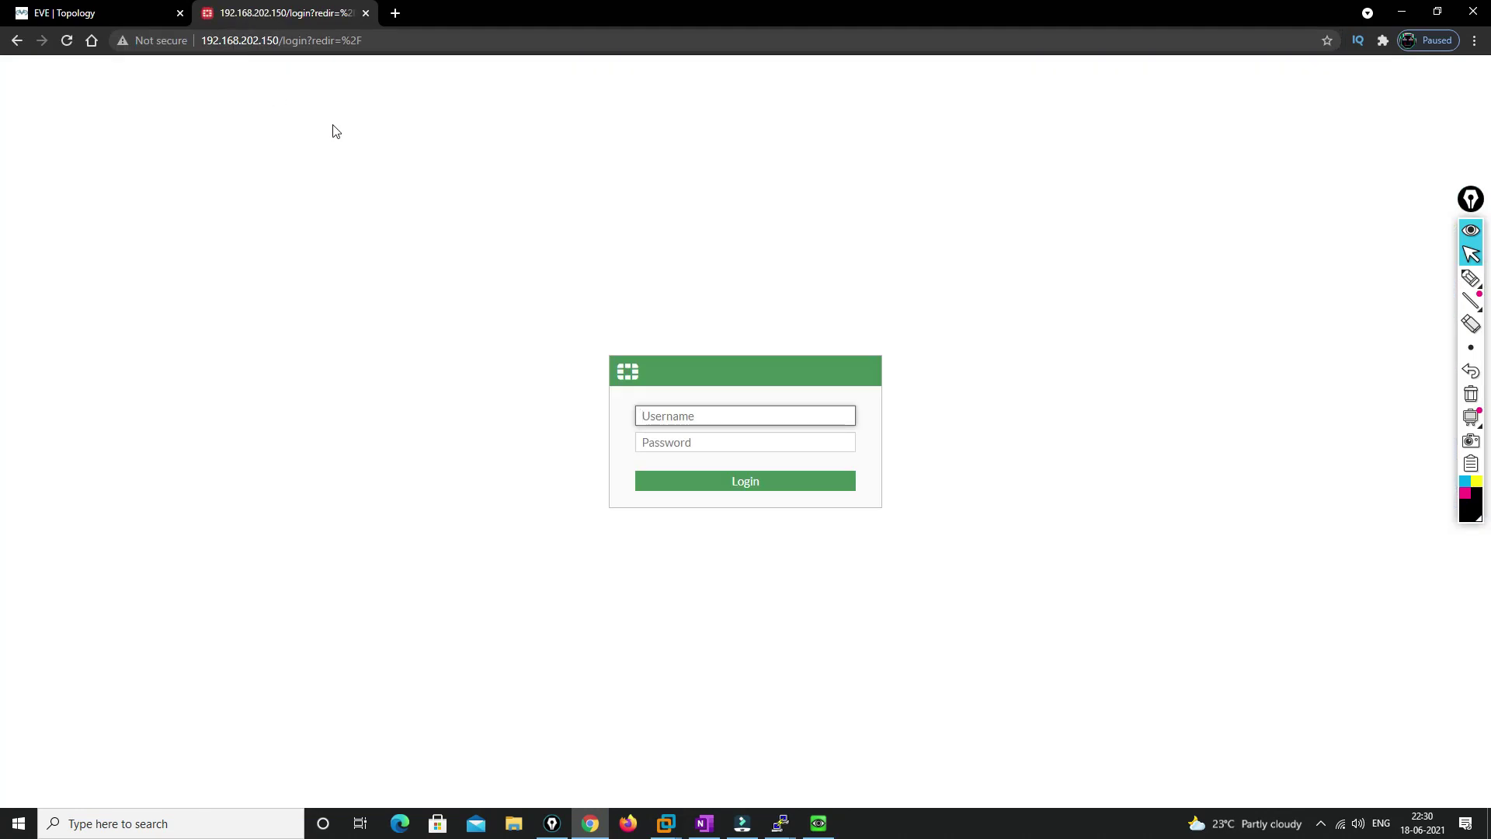
pyautogui.write('admin')
pyautogui.press('Tab')
pyautogui.write('••••••••')
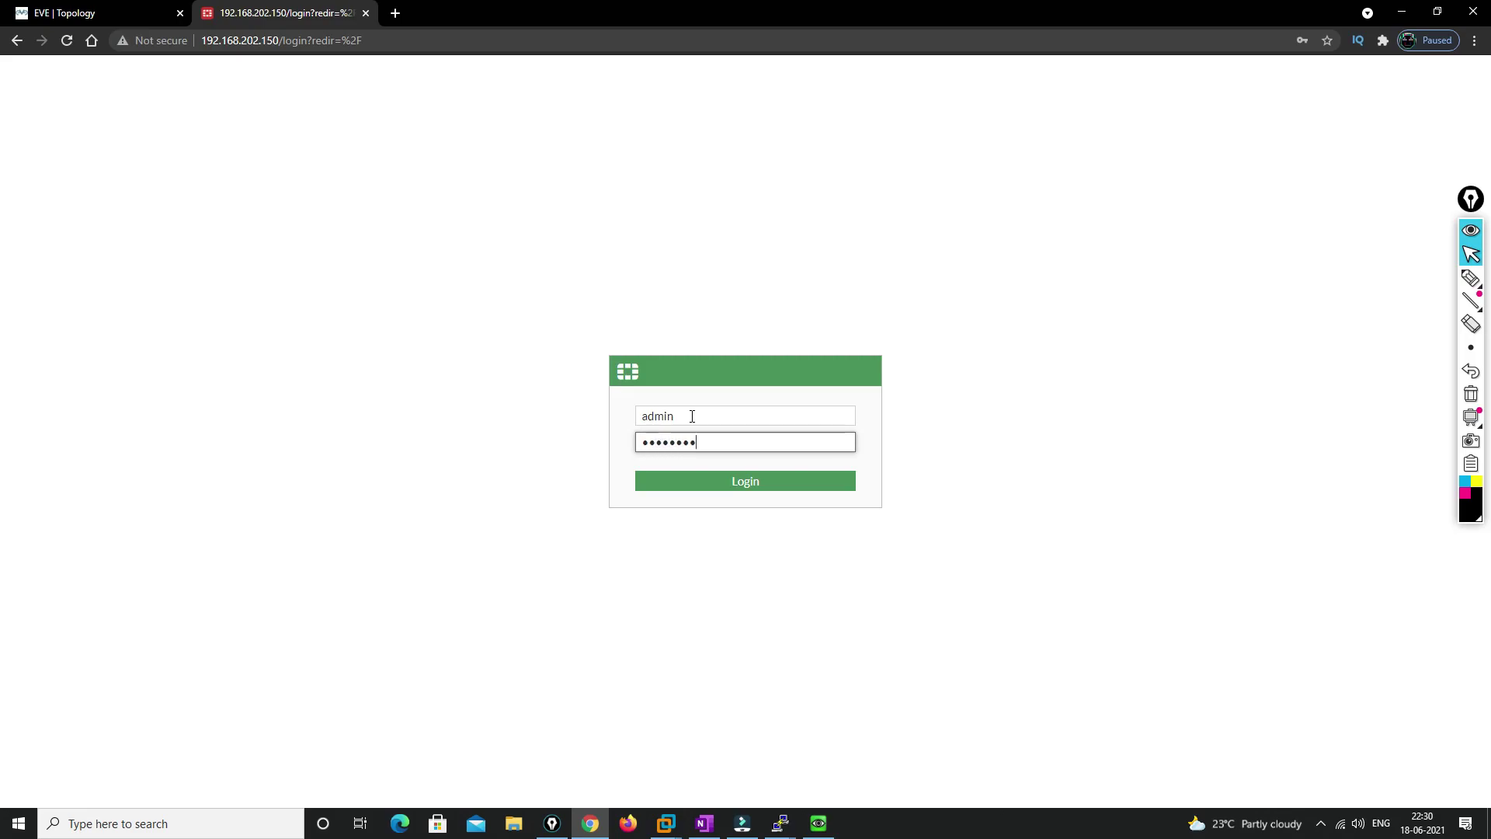
pyautogui.press('Return')
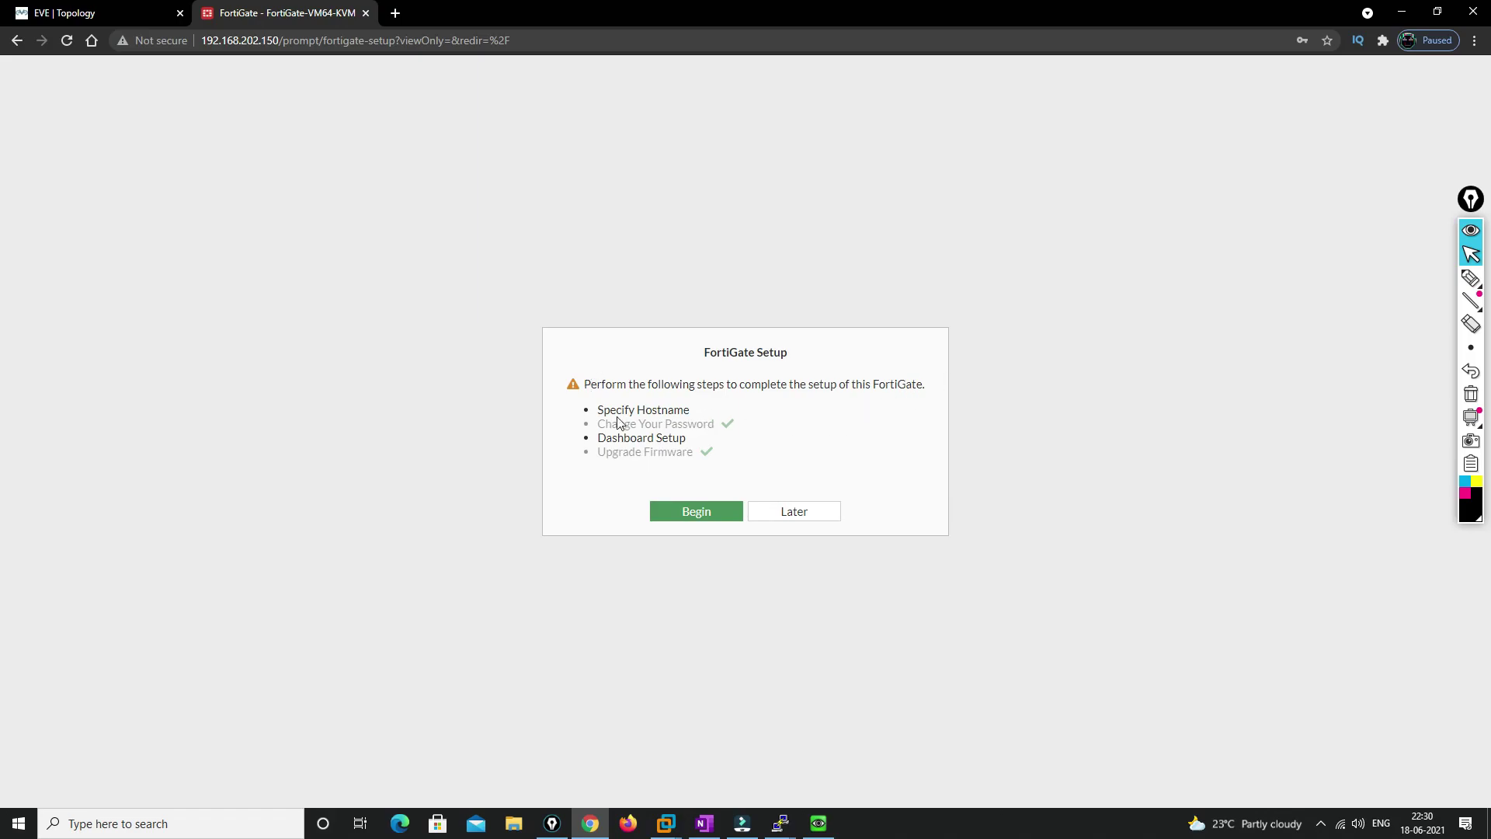
# Postpone initial setup, dismiss the FortiOS 7.0.0 What's New, and open the Security dashboard
pyautogui.moveTo(597, 409); pyautogui.dragTo(751, 432)
pyautogui.click(751, 432)
pyautogui.moveTo(598, 437); pyautogui.dragTo(695, 439)
pyautogui.click(602, 453)
pyautogui.moveTo(602, 453); pyautogui.dragTo(706, 458)
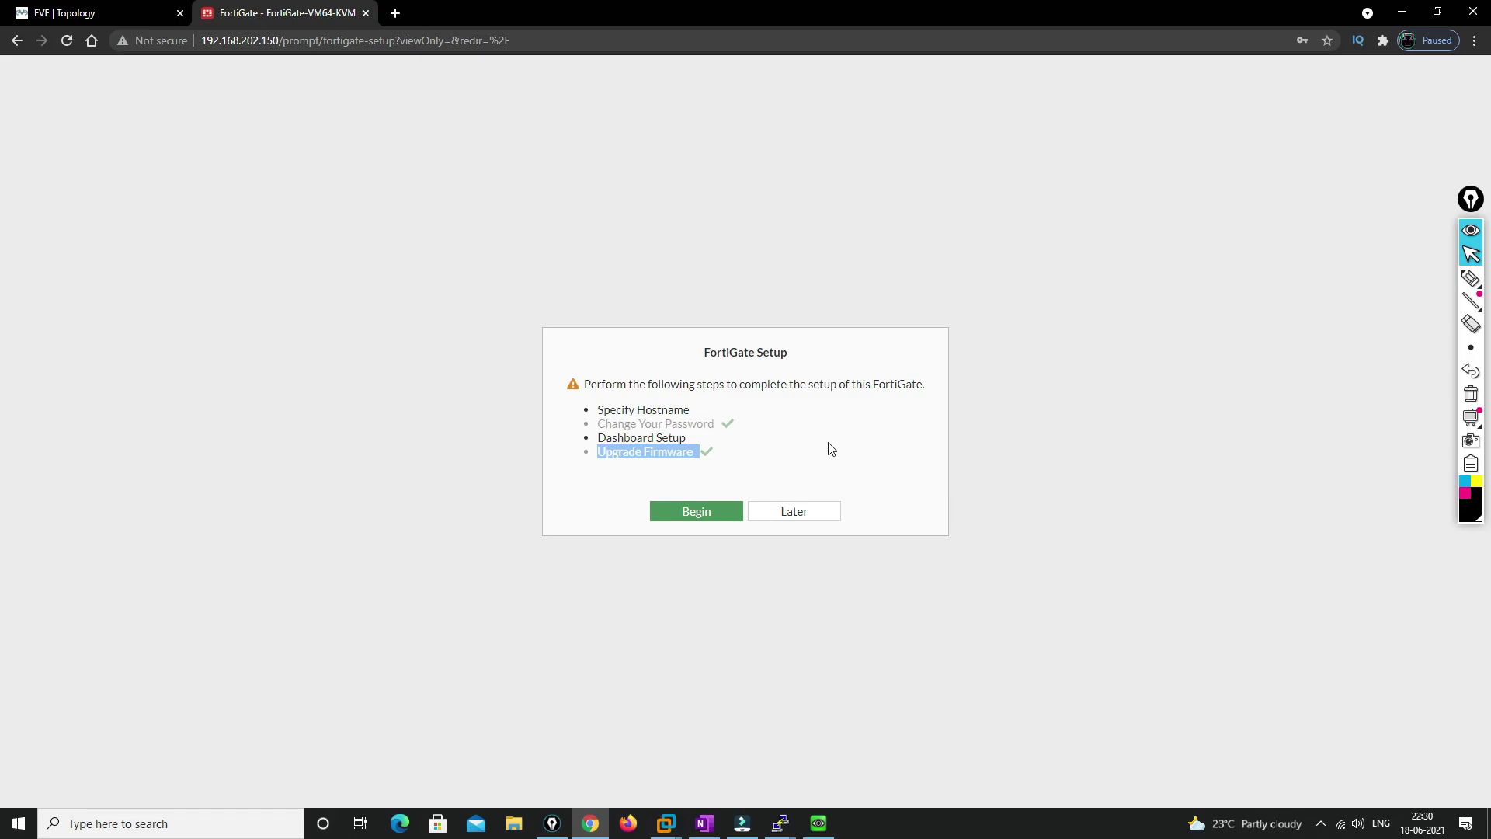
pyautogui.click(703, 417)
pyautogui.click(805, 523)
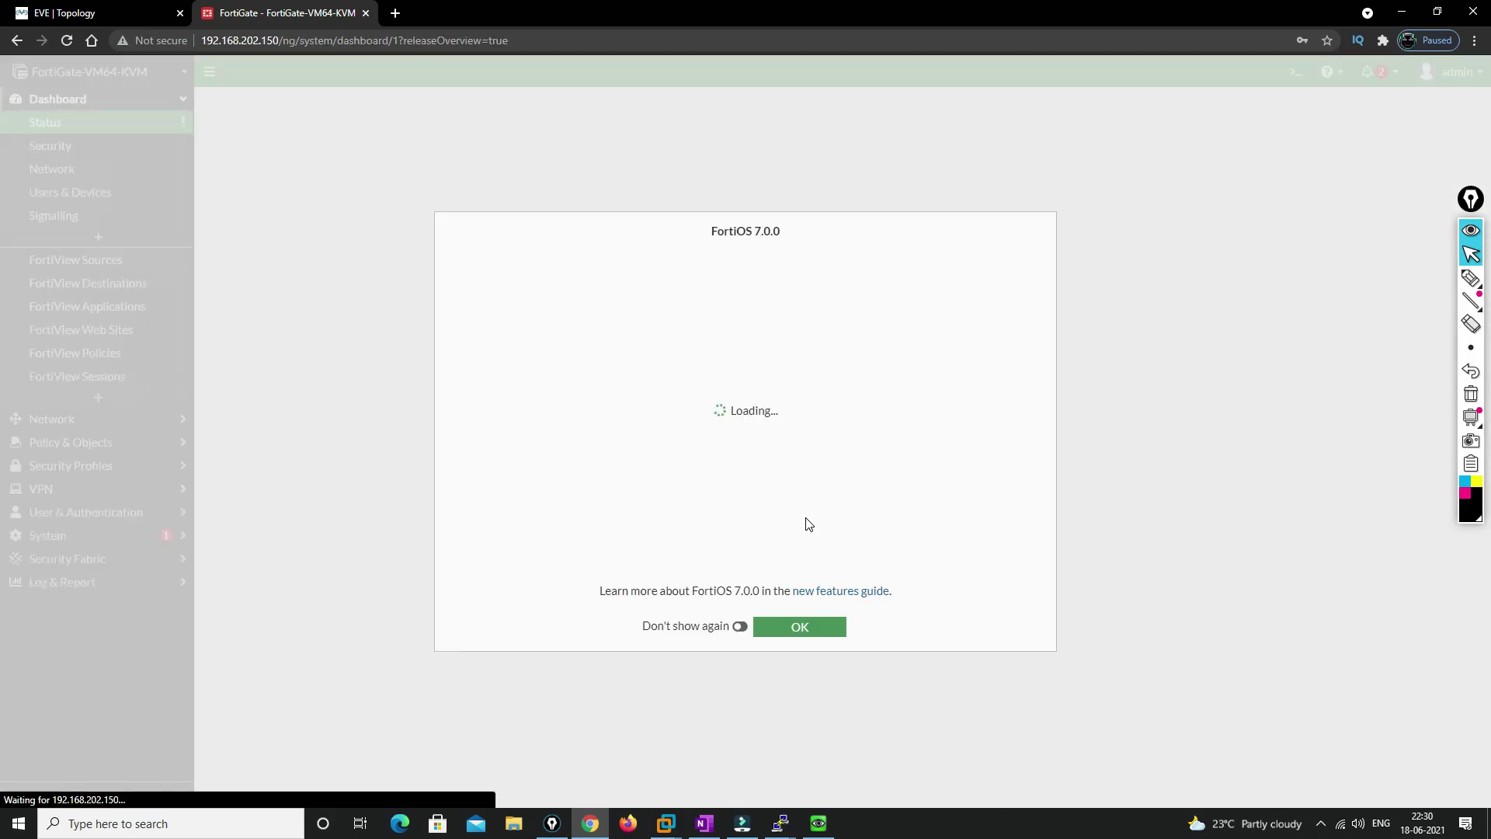
pyautogui.moveTo(717, 232); pyautogui.dragTo(792, 236)
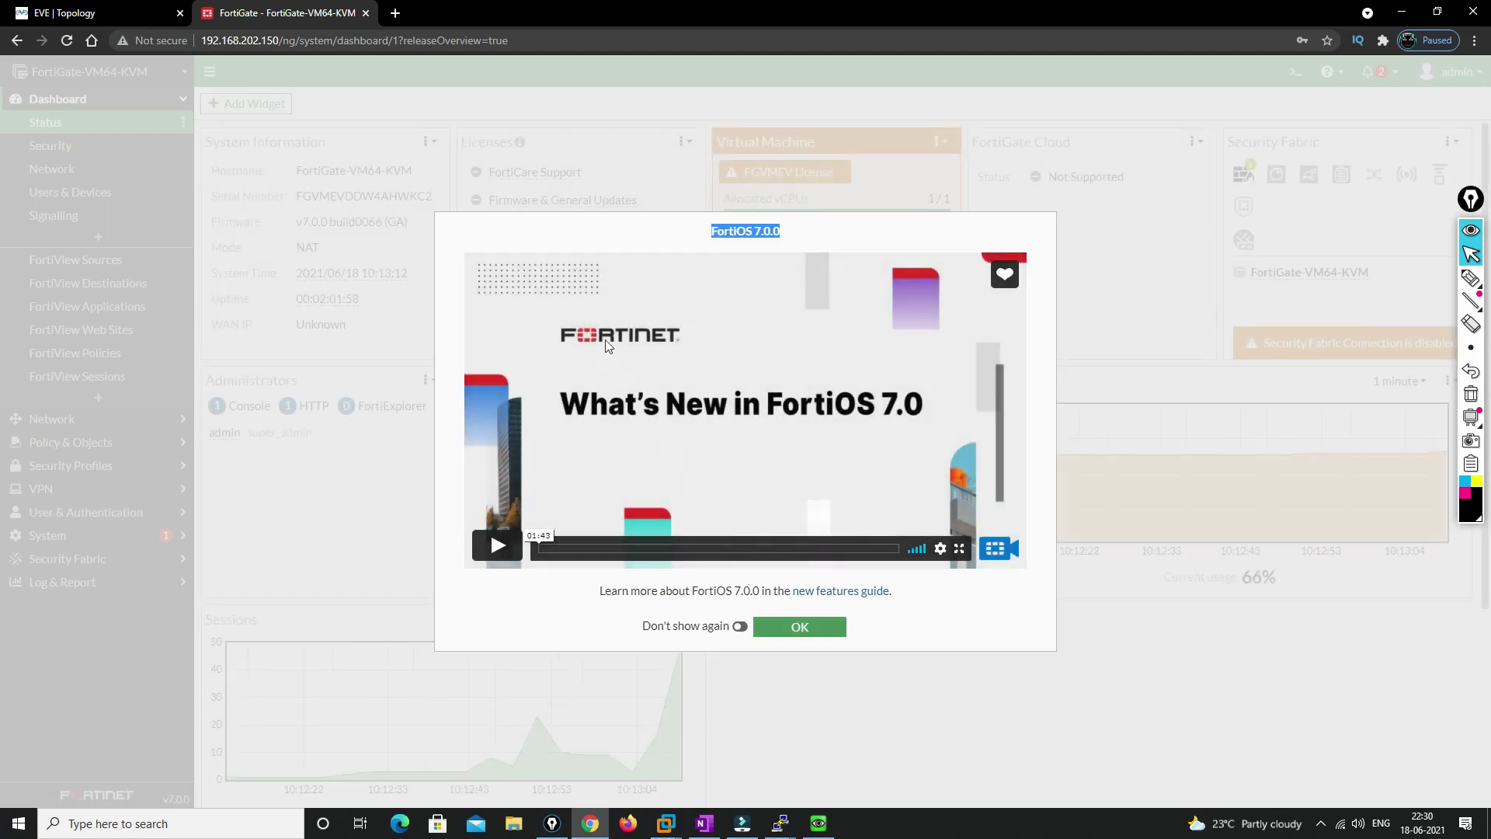
pyautogui.click(821, 639)
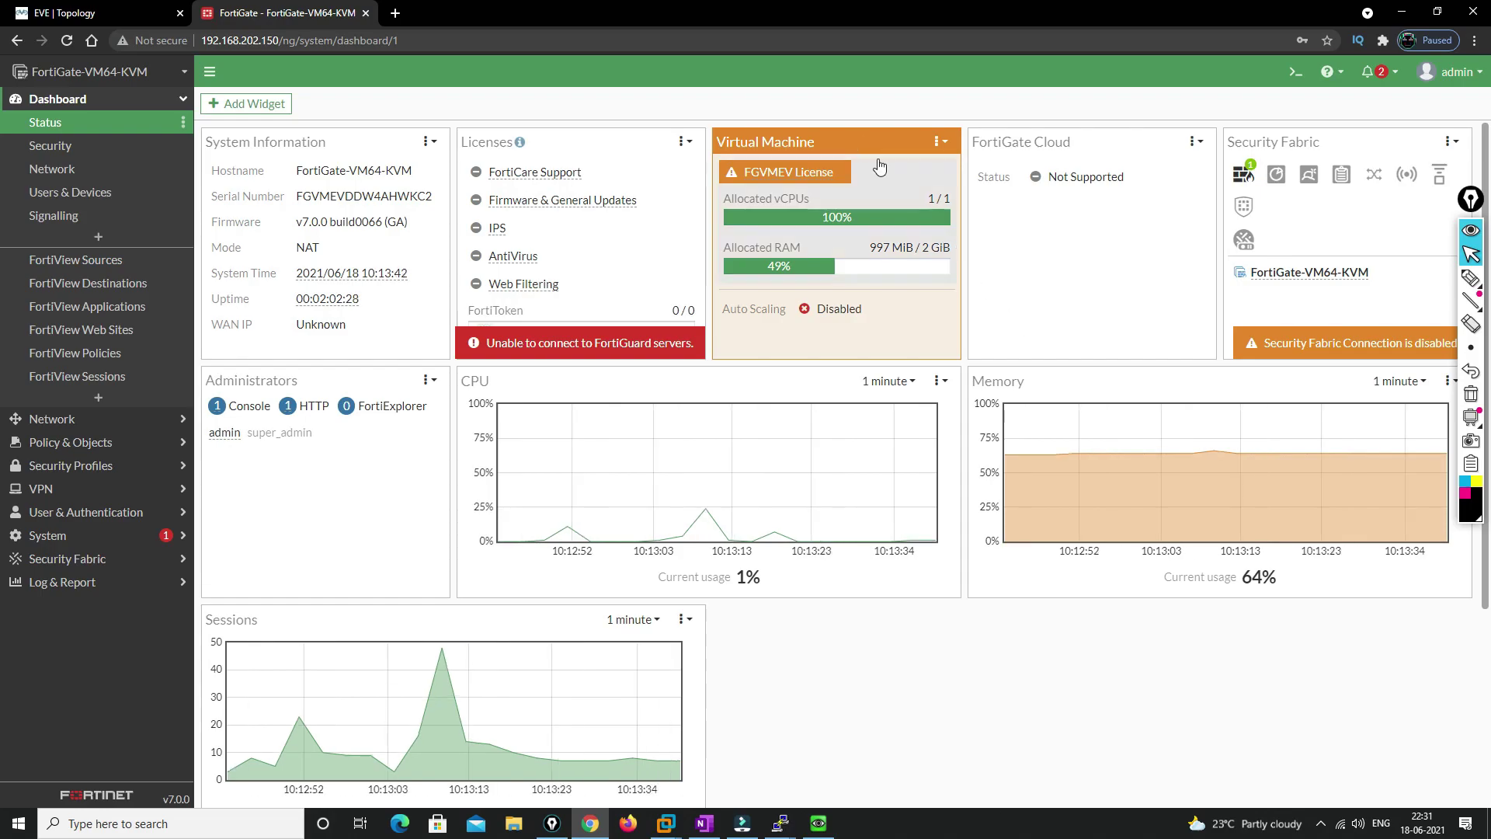
pyautogui.click(56, 149)
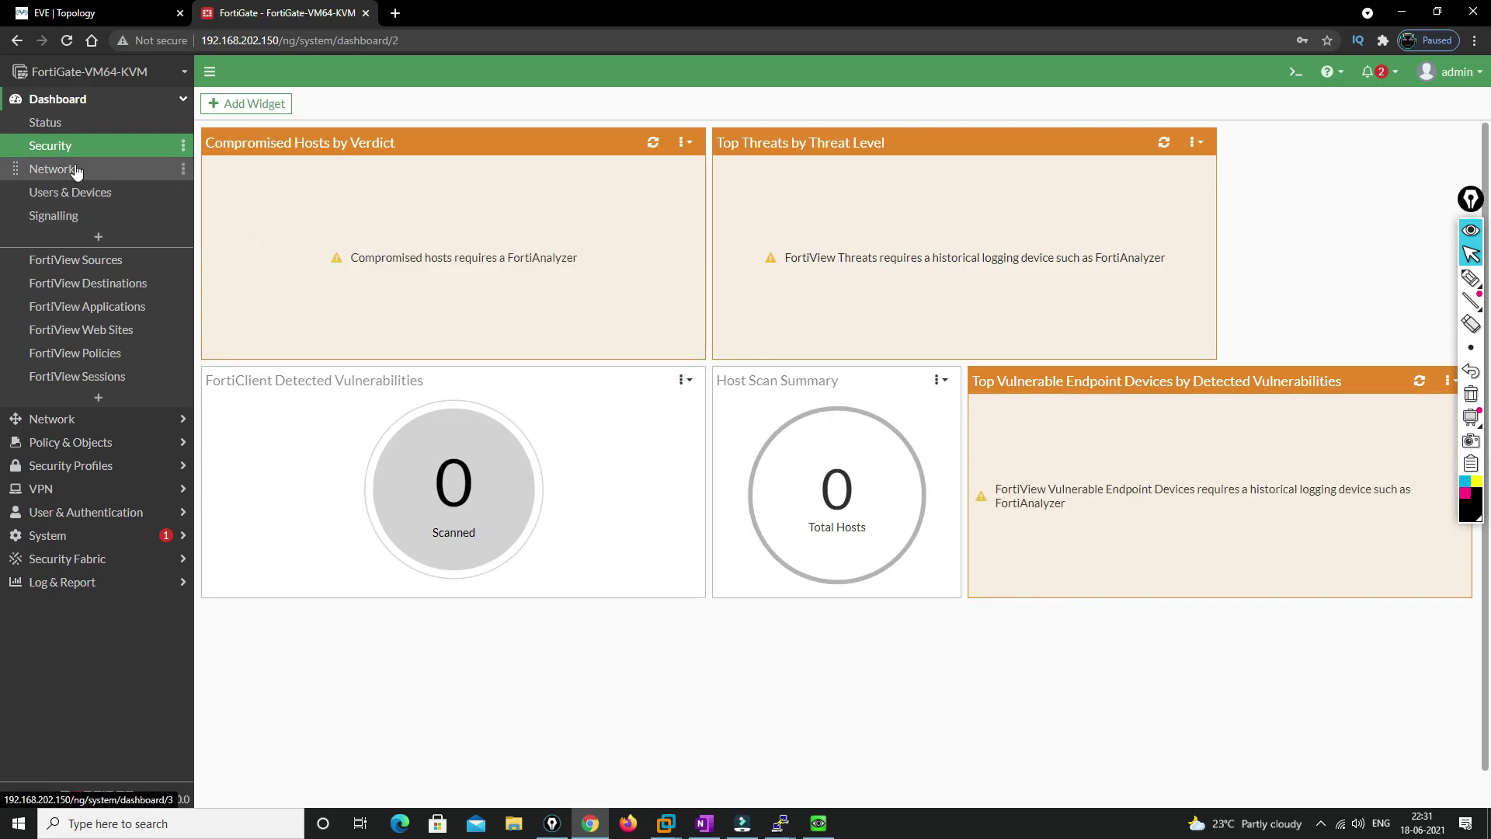
# View the Network, Users & Devices, Signalling dashboards and FortiView pages through Sessions, then collapse Dashboard
pyautogui.click(75, 171)
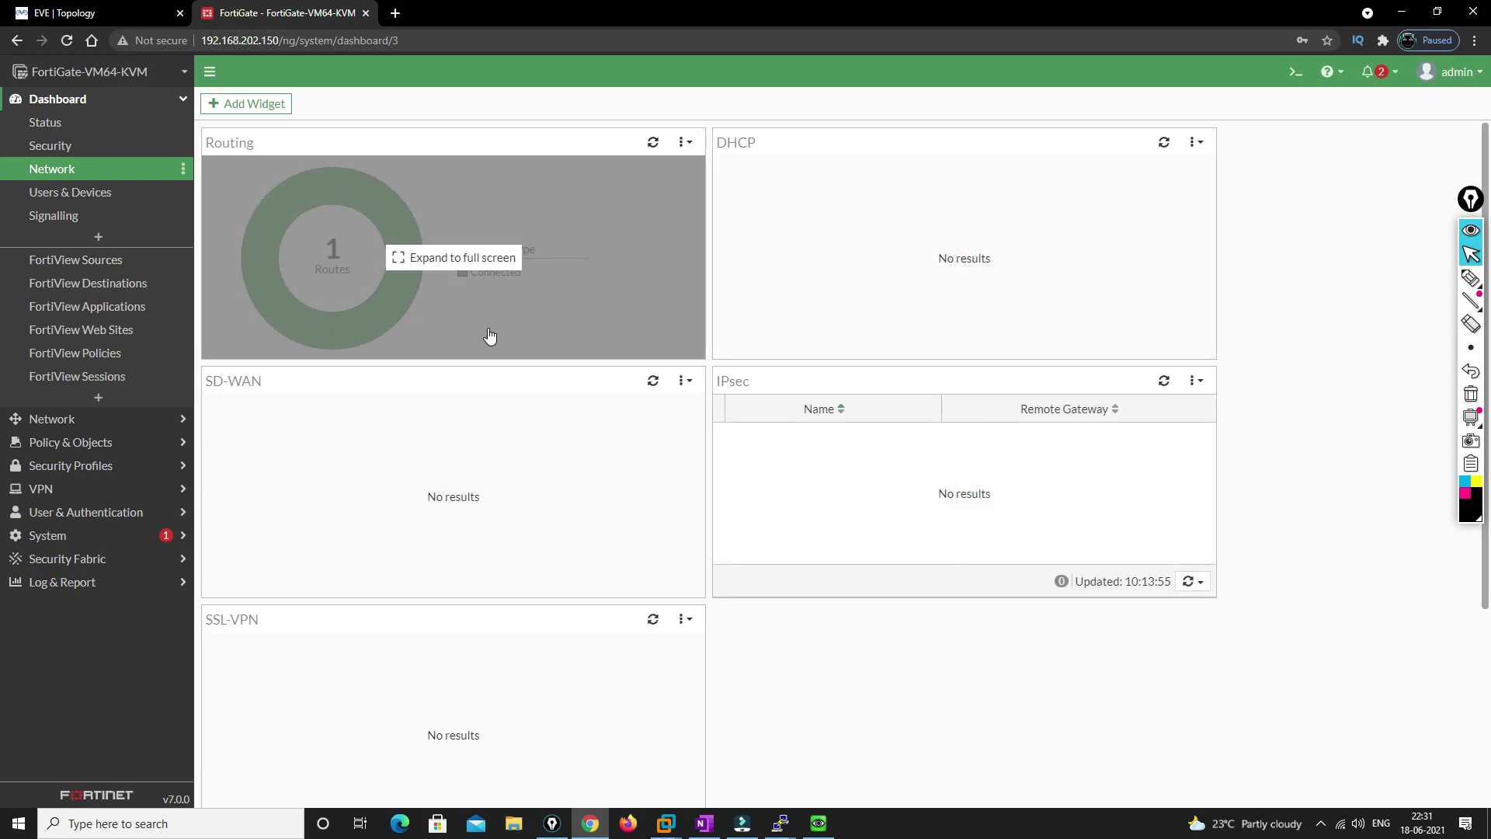
pyautogui.click(66, 194)
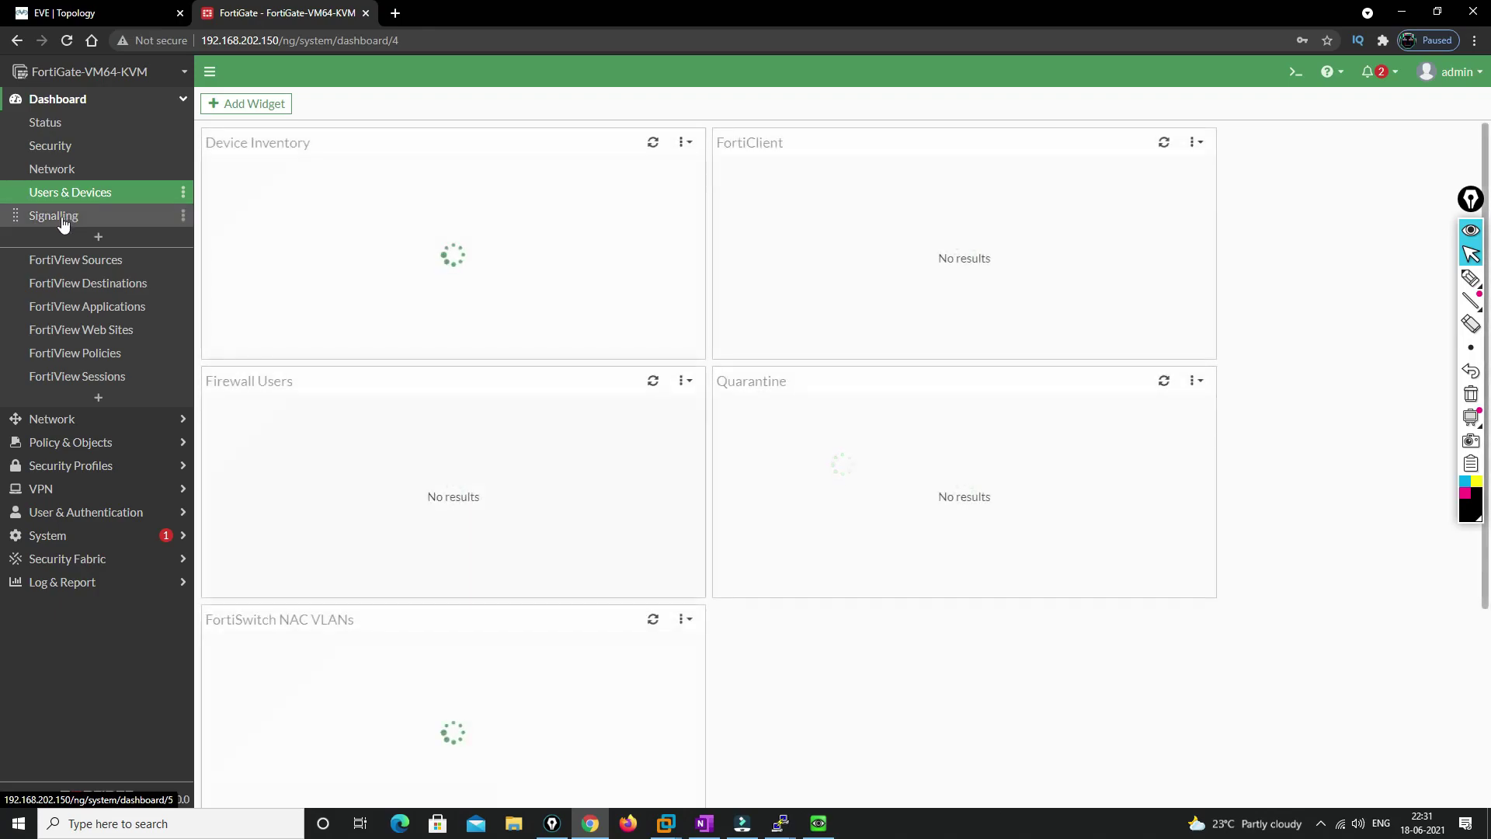
pyautogui.click(54, 216)
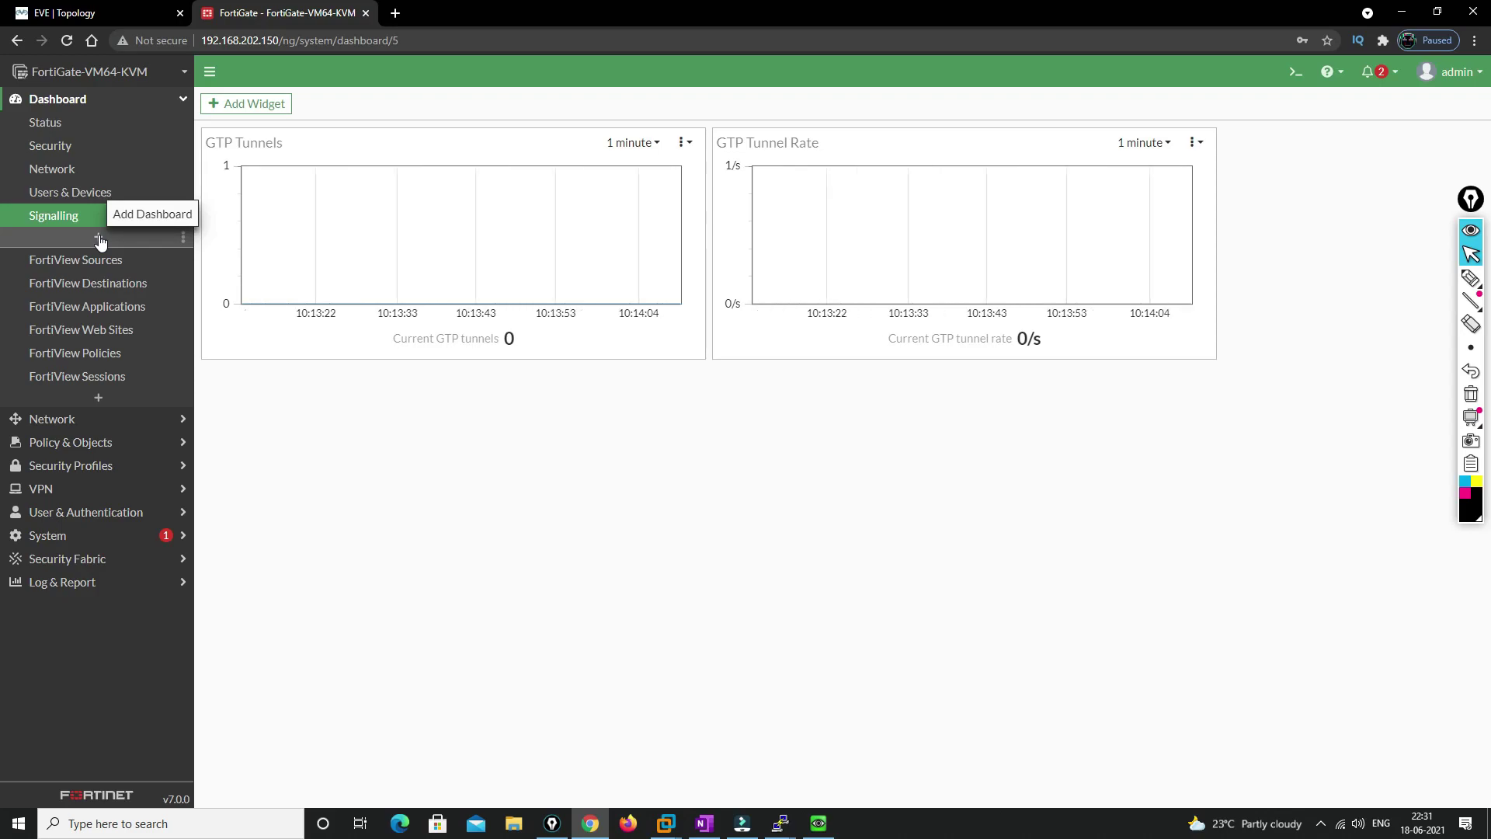
pyautogui.click(96, 262)
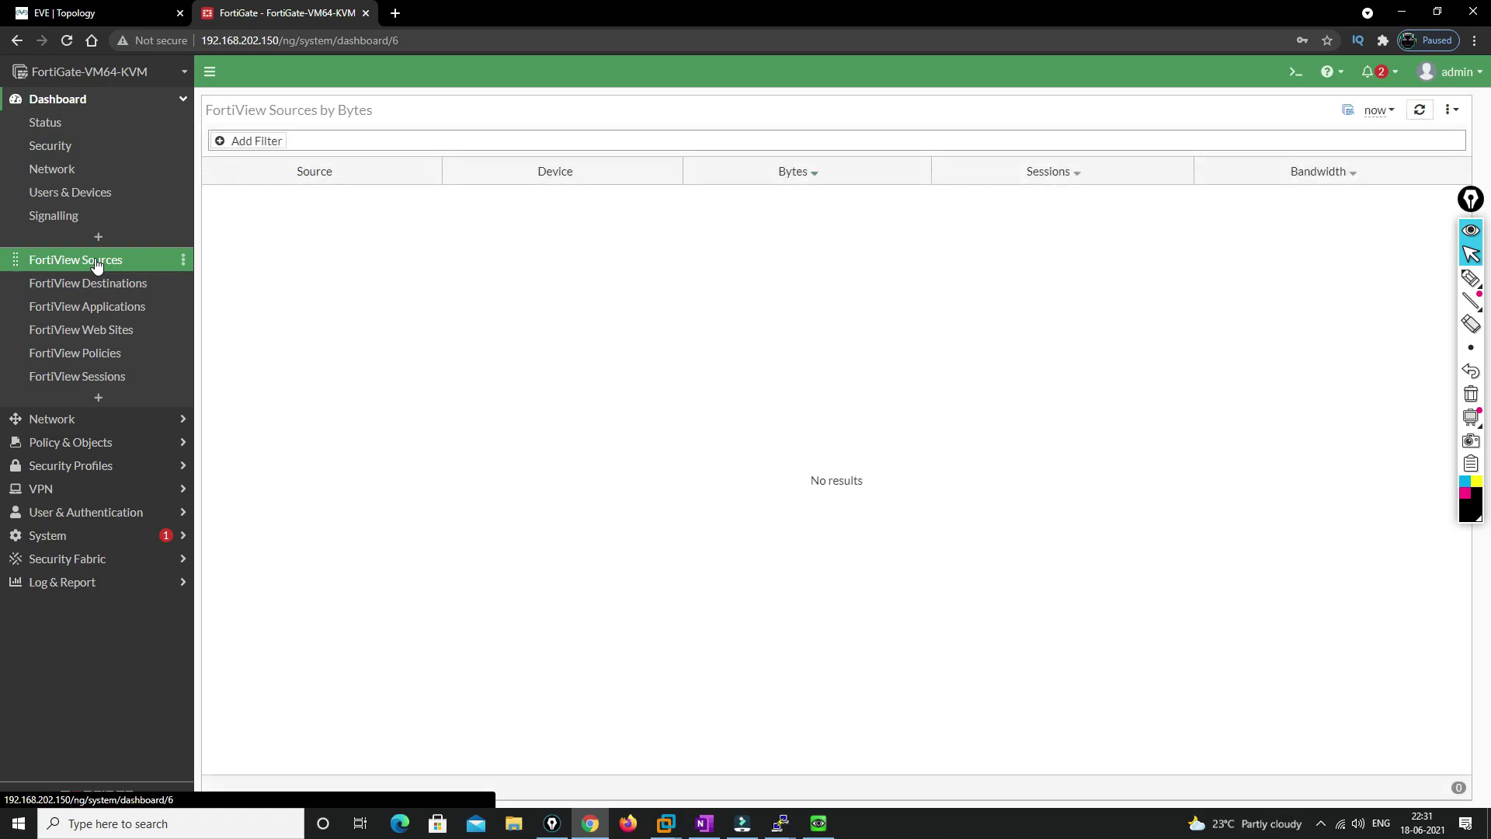
pyautogui.click(87, 286)
pyautogui.click(85, 314)
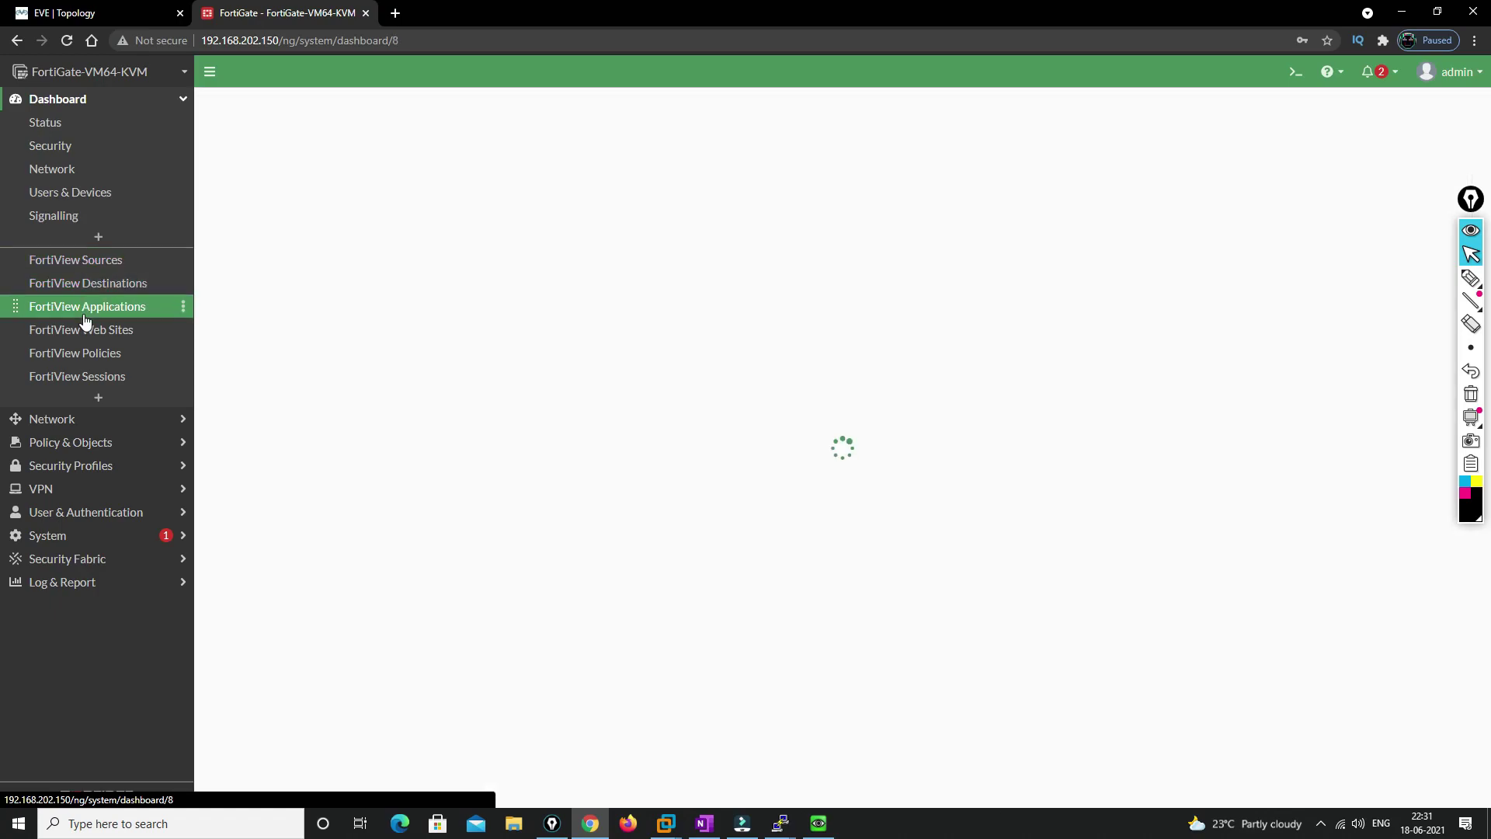
pyautogui.click(84, 332)
pyautogui.click(86, 380)
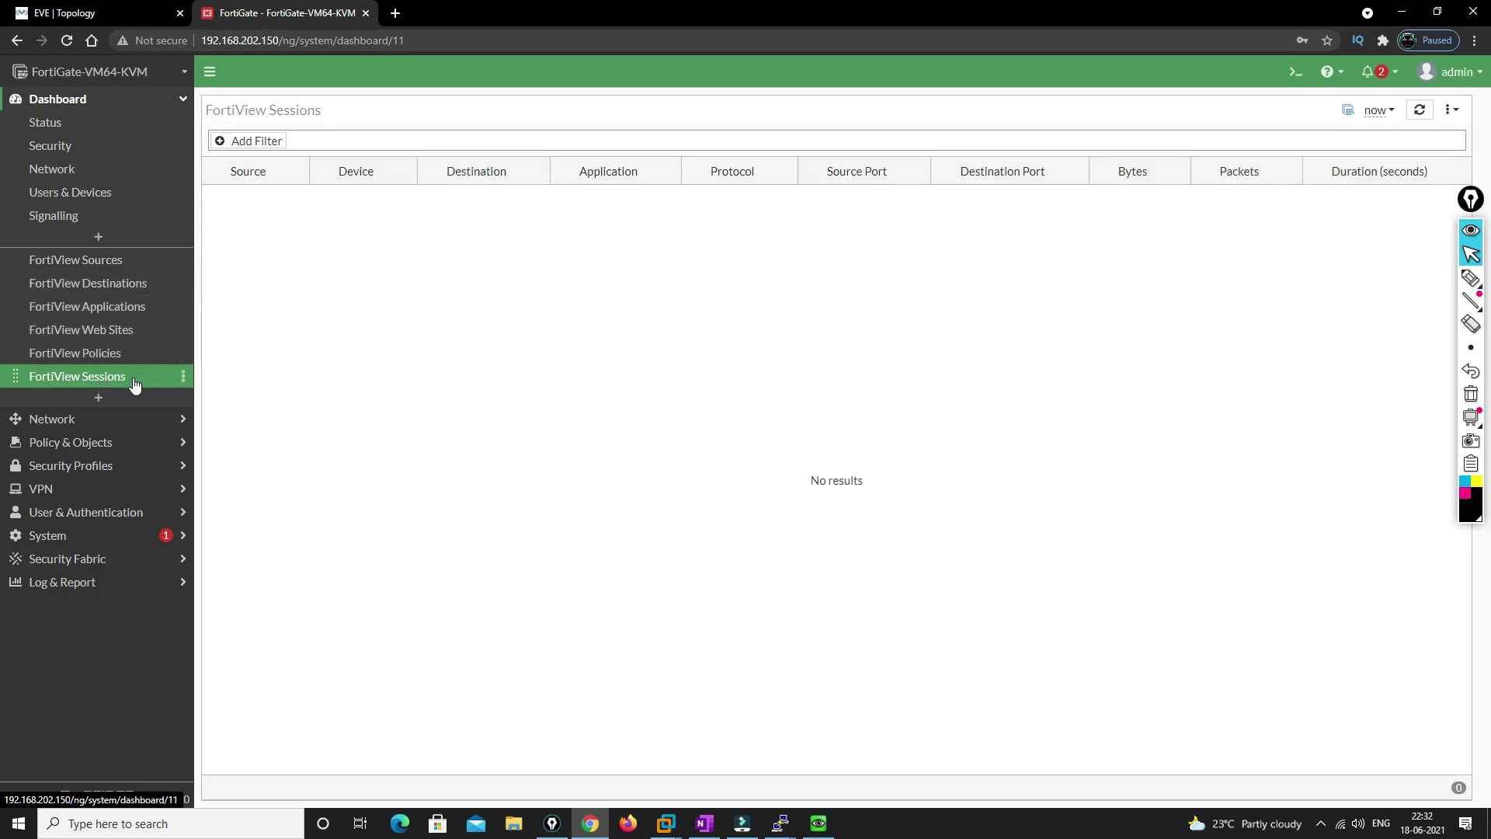
pyautogui.click(78, 102)
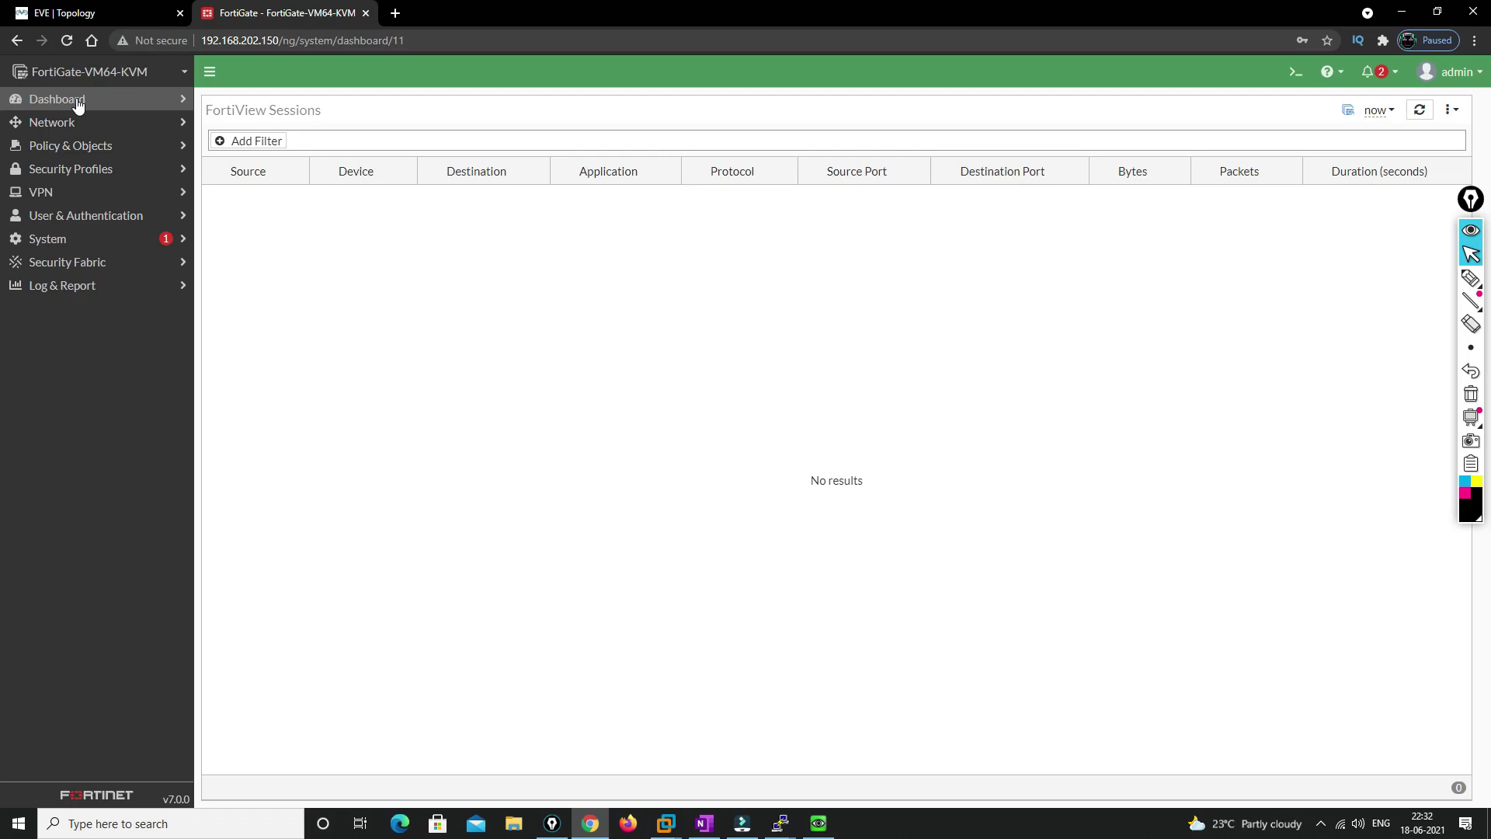
# Open Network > Interfaces, check the EVE topology, and select port2 at 20.1.1.1/255.255.255.0
pyautogui.click(74, 124)
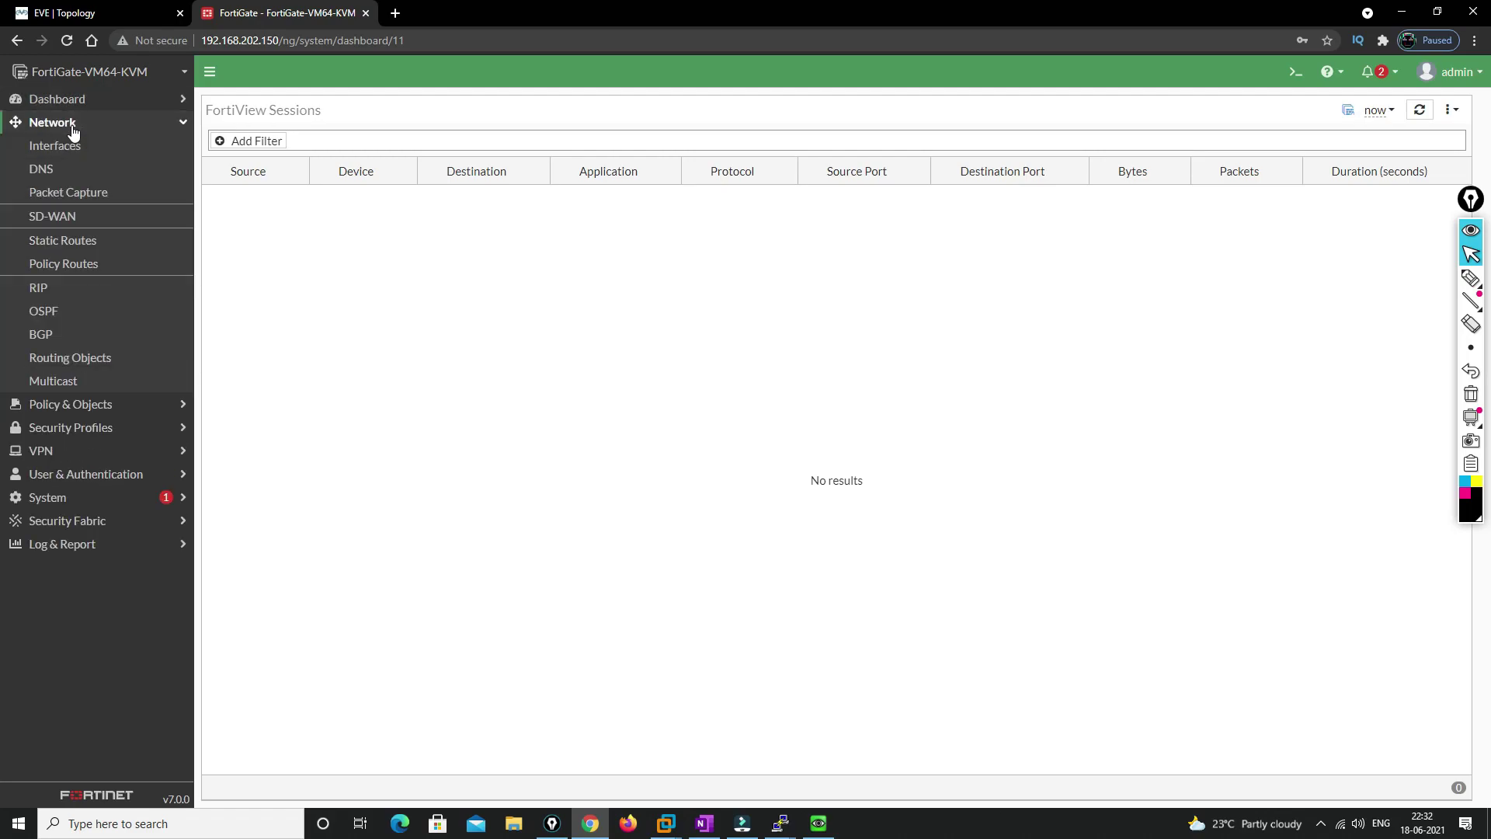
pyautogui.click(67, 146)
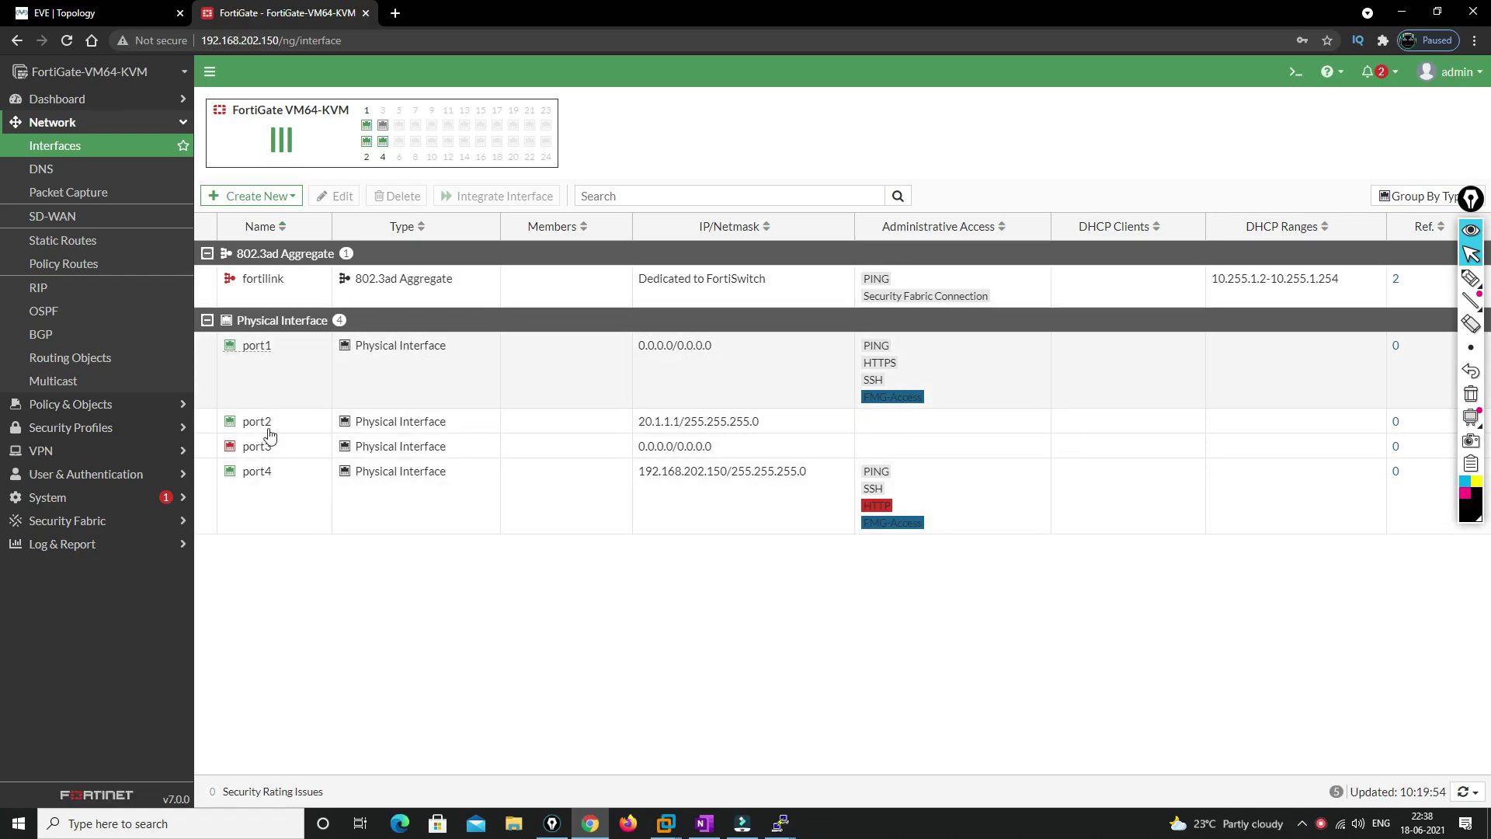
pyautogui.click(132, 13)
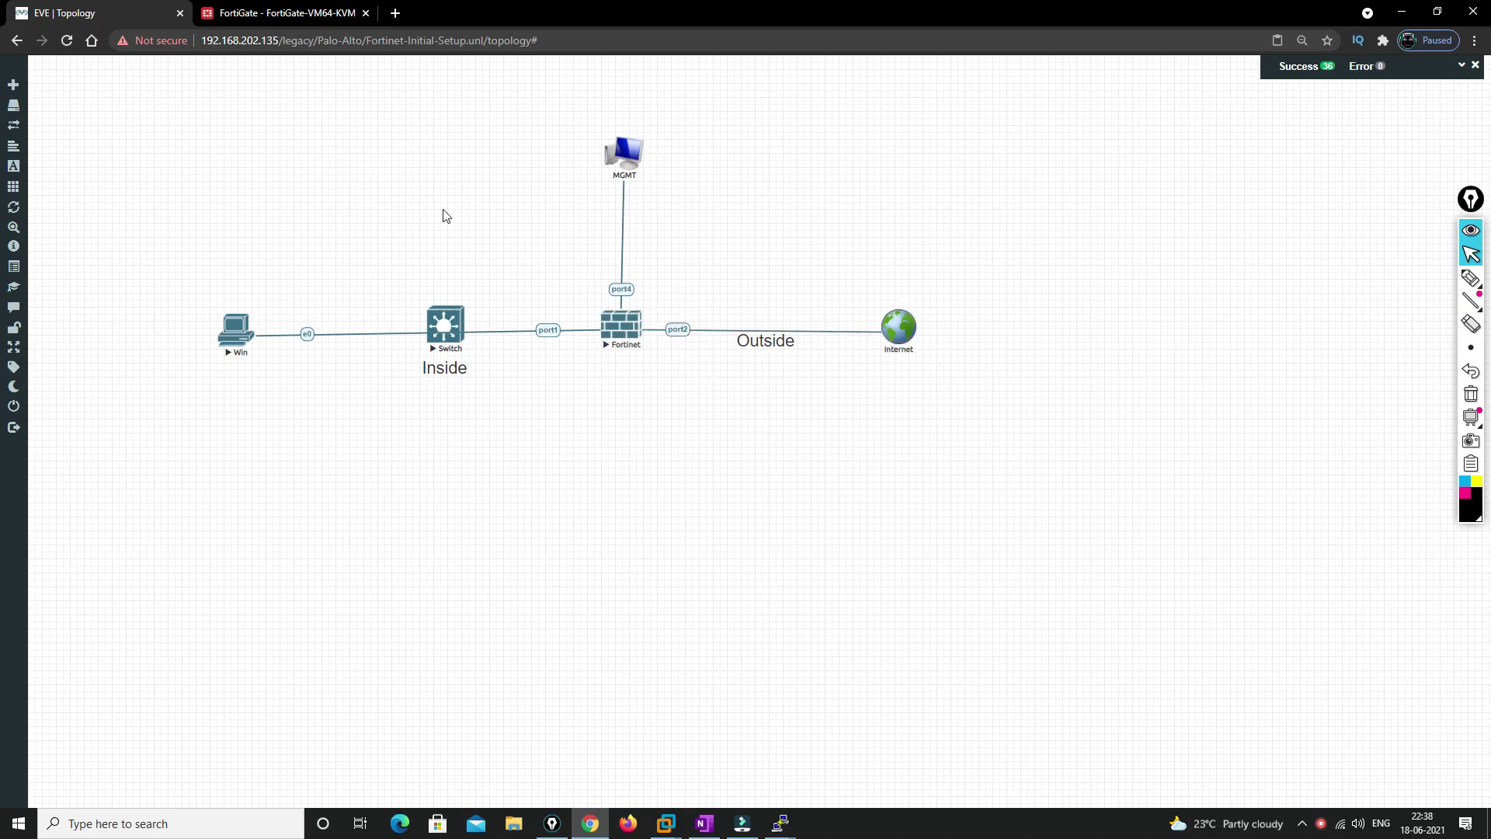
pyautogui.click(248, 16)
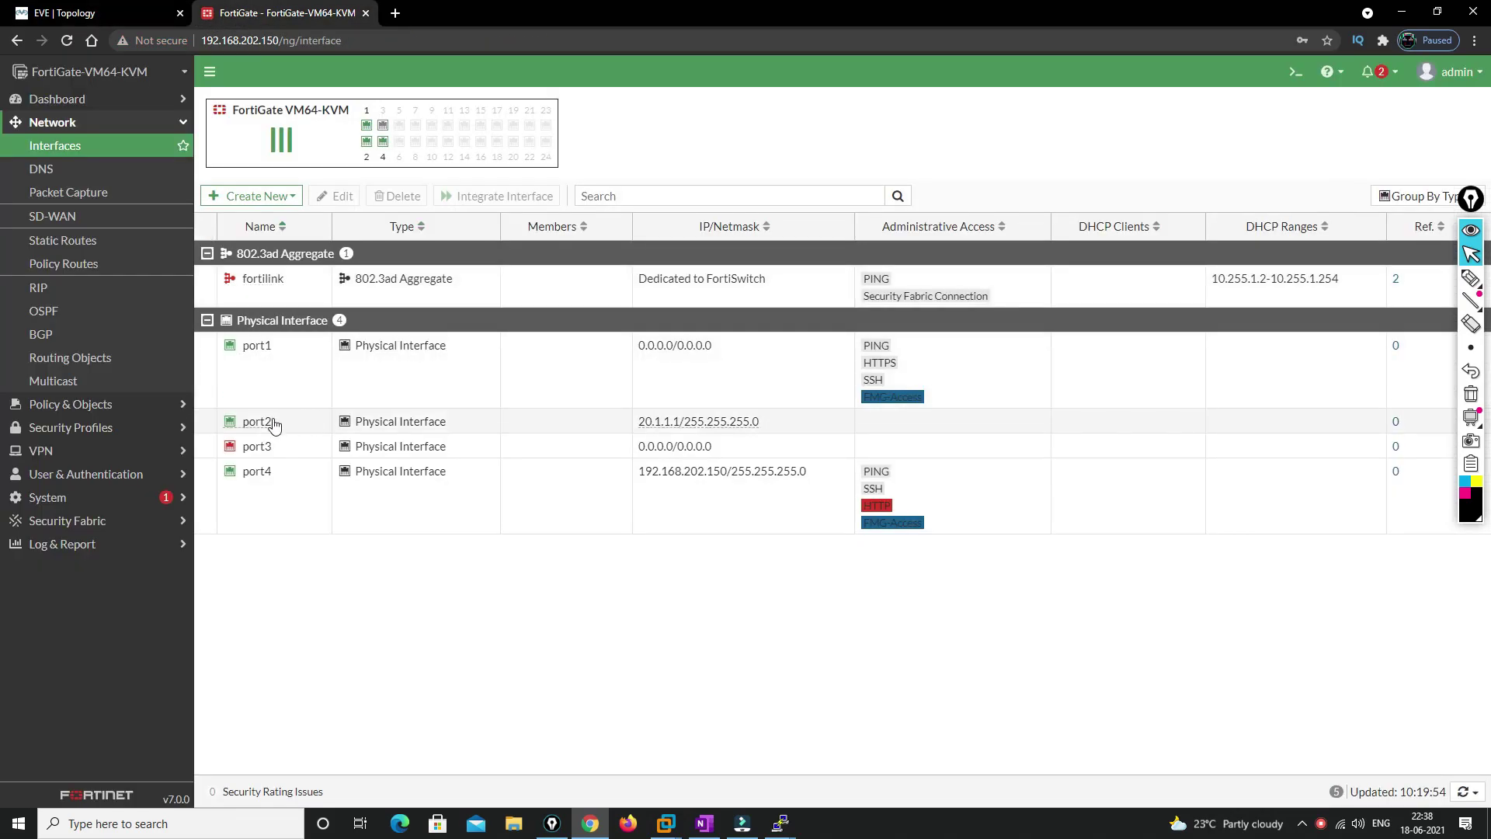
pyautogui.click(264, 423)
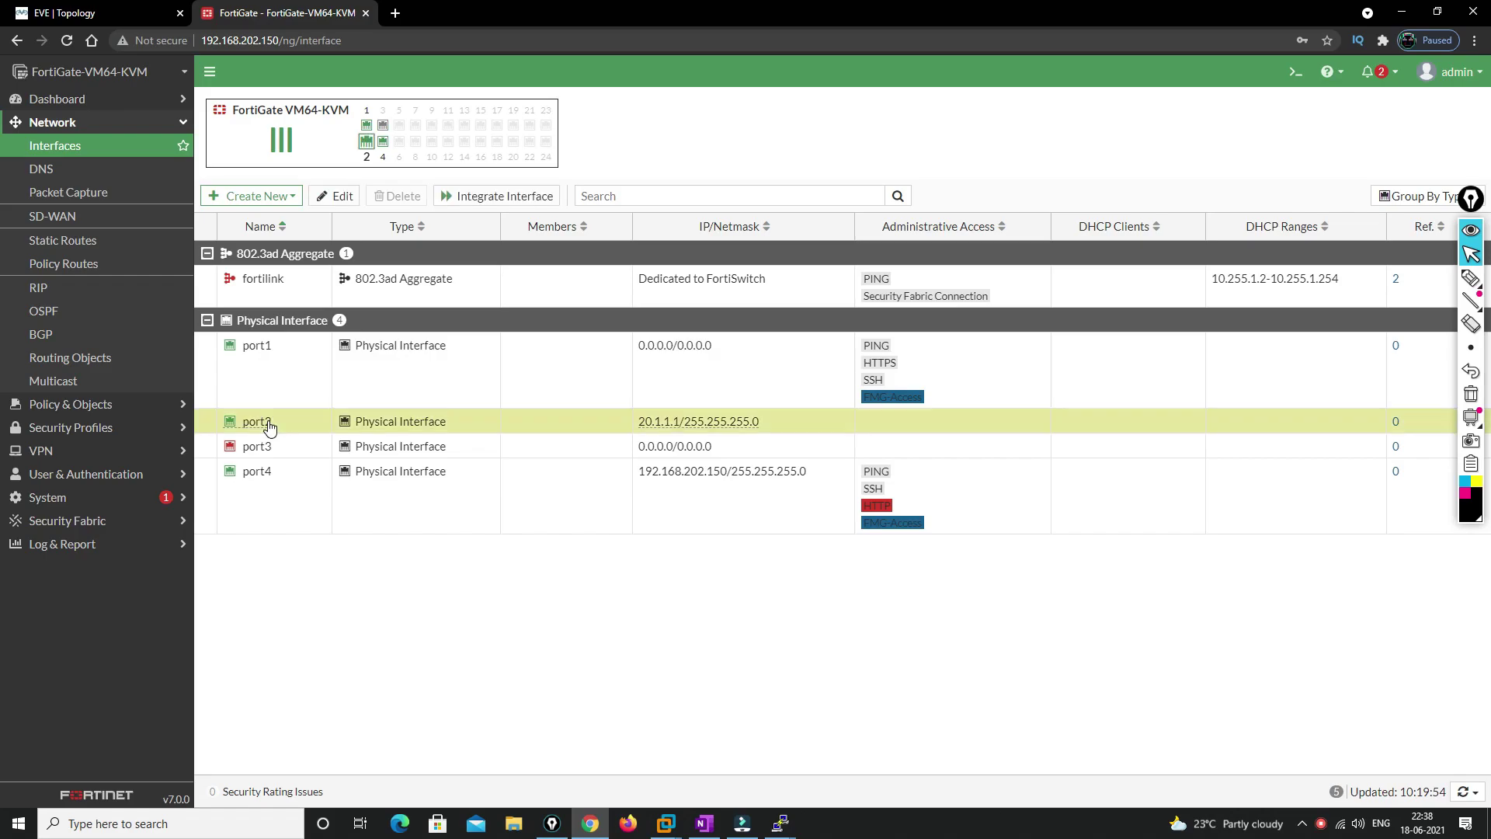
# Open port2's edit page and annotate it with DHCP, Change and Public notes
pyautogui.click(338, 198)
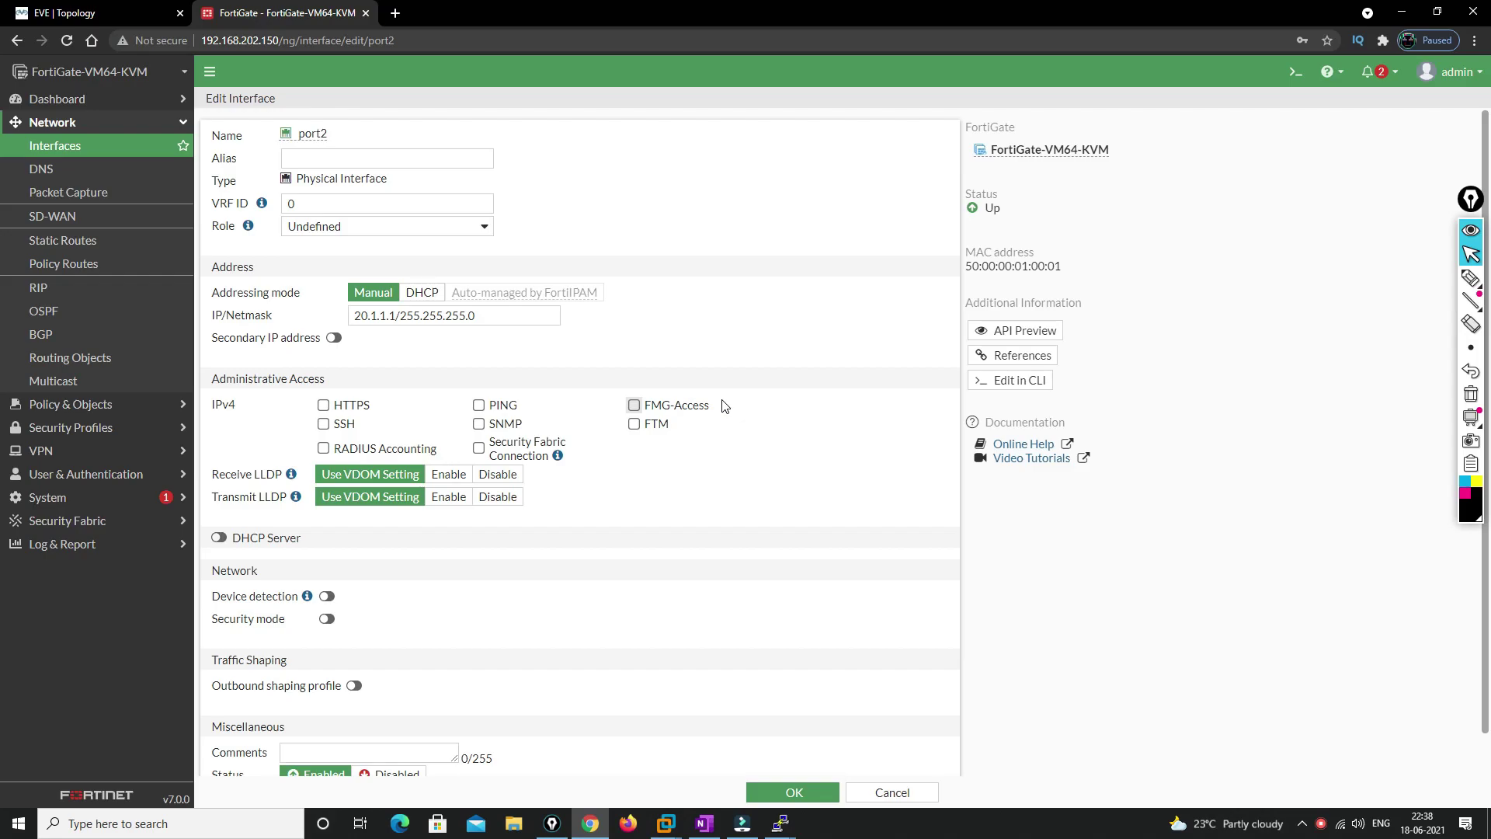
pyautogui.click(1470, 278)
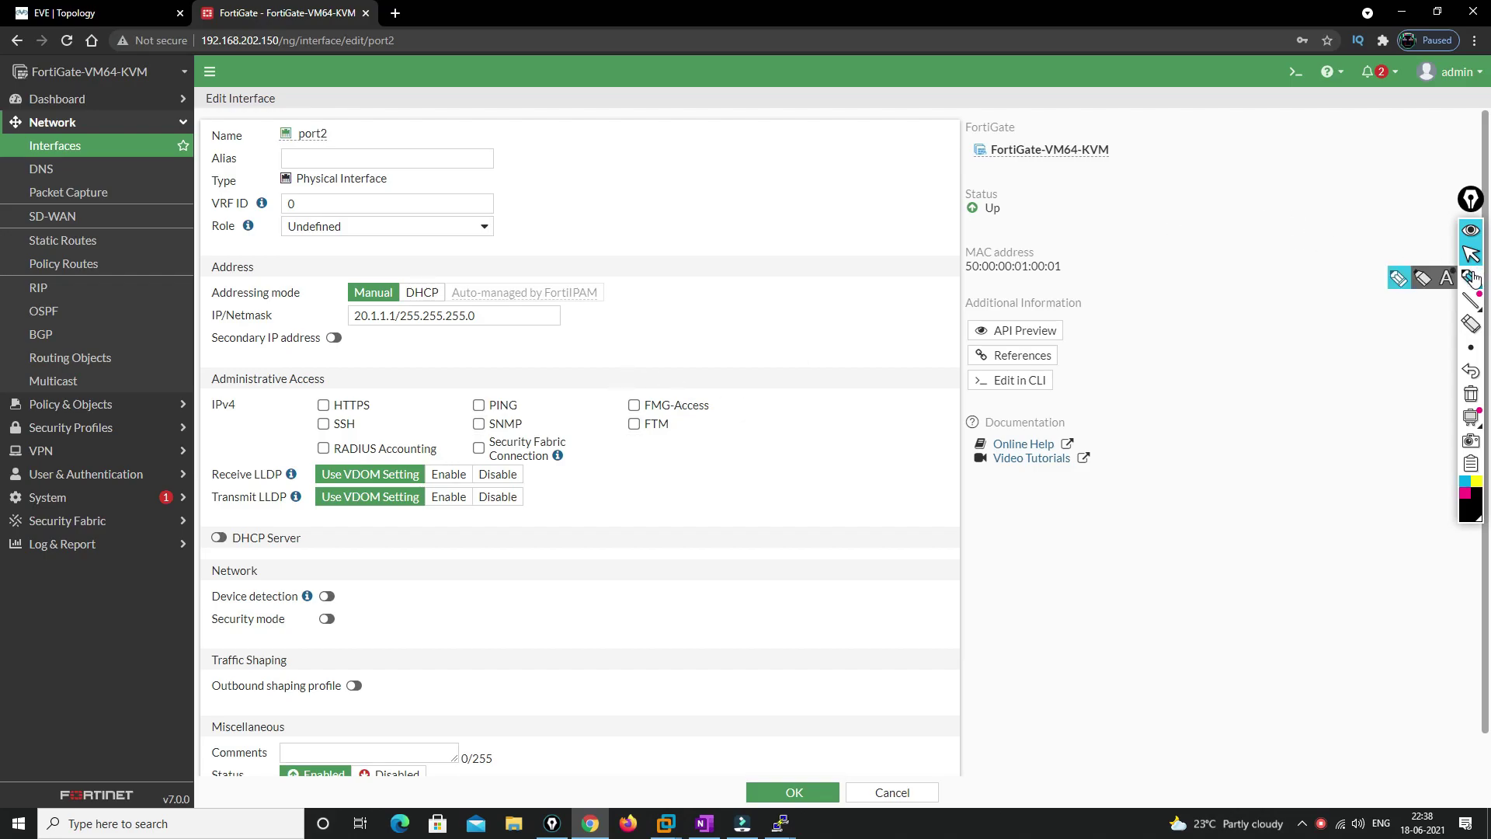
pyautogui.moveTo(1170, 278)
pyautogui.mouseDown()
pyautogui.moveTo(1171, 301)
pyautogui.moveTo(1232, 270)
pyautogui.moveTo(1223, 380)
pyautogui.moveTo(1262, 356)
pyautogui.moveTo(1256, 417)
pyautogui.moveTo(1266, 399)
pyautogui.mouseUp()
pyautogui.moveTo(1258, 444)
pyautogui.mouseDown()
pyautogui.moveTo(1250, 469)
pyautogui.moveTo(1263, 458)
pyautogui.mouseUp()
pyautogui.moveTo(1266, 439)
pyautogui.mouseDown()
pyautogui.moveTo(1274, 456)
pyautogui.moveTo(1295, 447)
pyautogui.moveTo(1305, 418)
pyautogui.mouseUp()
pyautogui.moveTo(1275, 338); pyautogui.dragTo(1296, 312)
pyautogui.moveTo(1283, 314); pyautogui.dragTo(1295, 324)
pyautogui.moveTo(1312, 274)
pyautogui.mouseDown()
pyautogui.moveTo(1314, 311)
pyautogui.moveTo(1315, 289)
pyautogui.moveTo(1340, 277)
pyautogui.mouseUp()
pyautogui.moveTo(1347, 263); pyautogui.dragTo(1364, 287)
pyautogui.moveTo(1370, 260); pyautogui.dragTo(1386, 278)
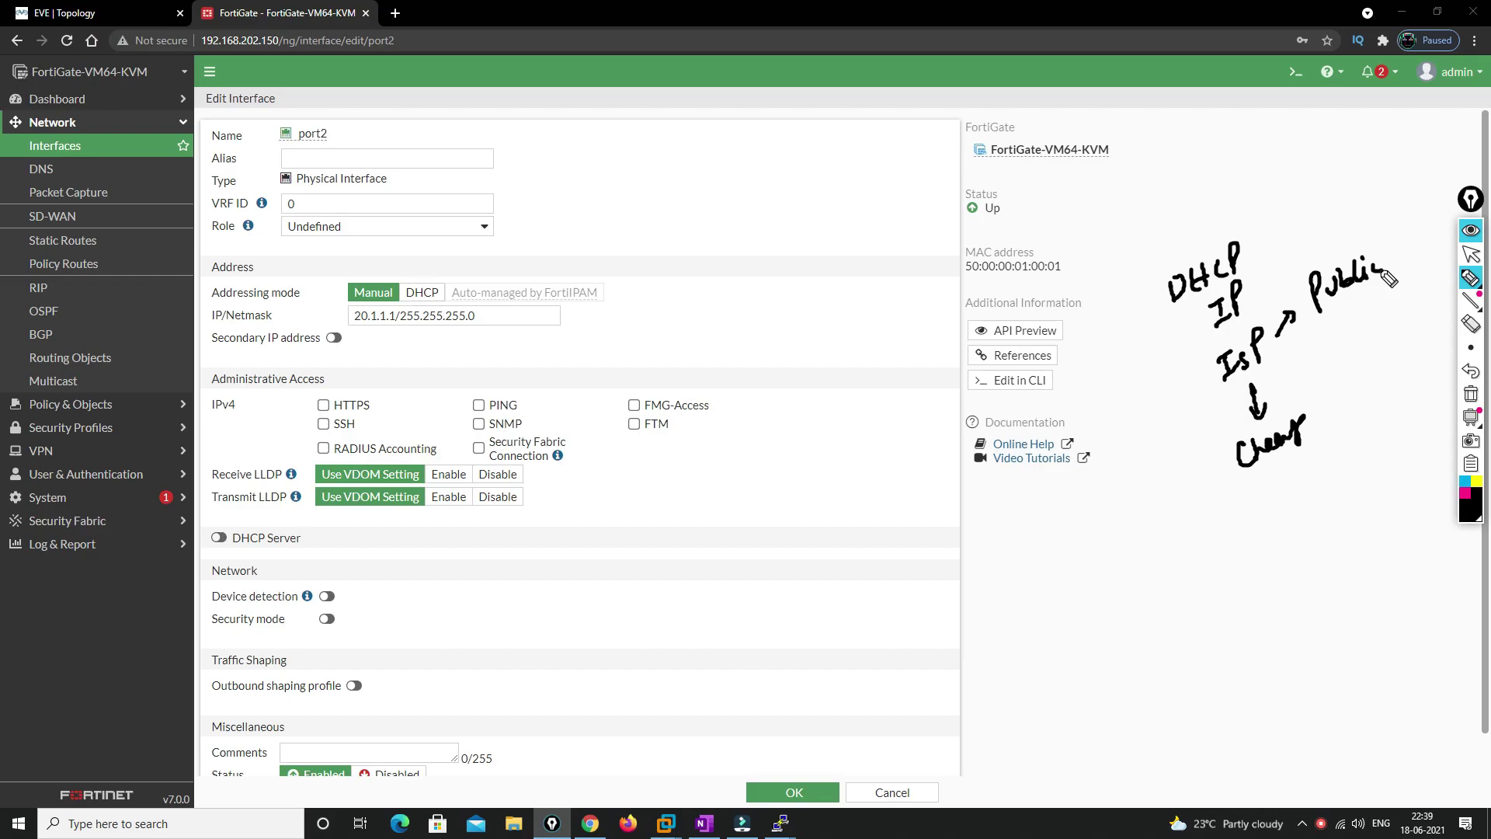
pyautogui.moveTo(1363, 295)
pyautogui.mouseDown()
pyautogui.moveTo(1364, 325)
pyautogui.moveTo(1373, 309)
pyautogui.mouseUp()
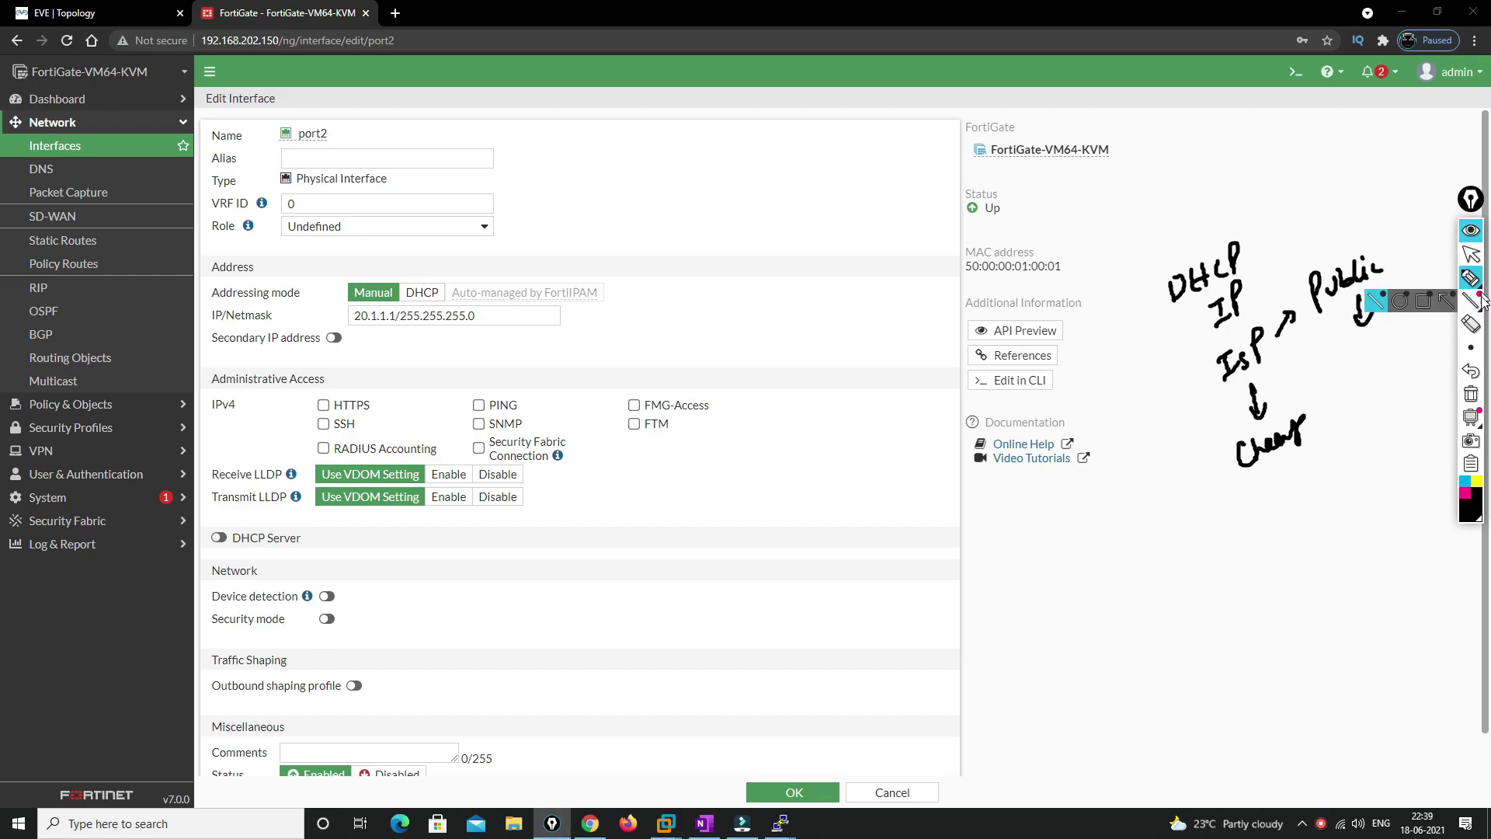
# Clear the notes and switch port2's addressing mode to DHCP
pyautogui.click(1470, 394)
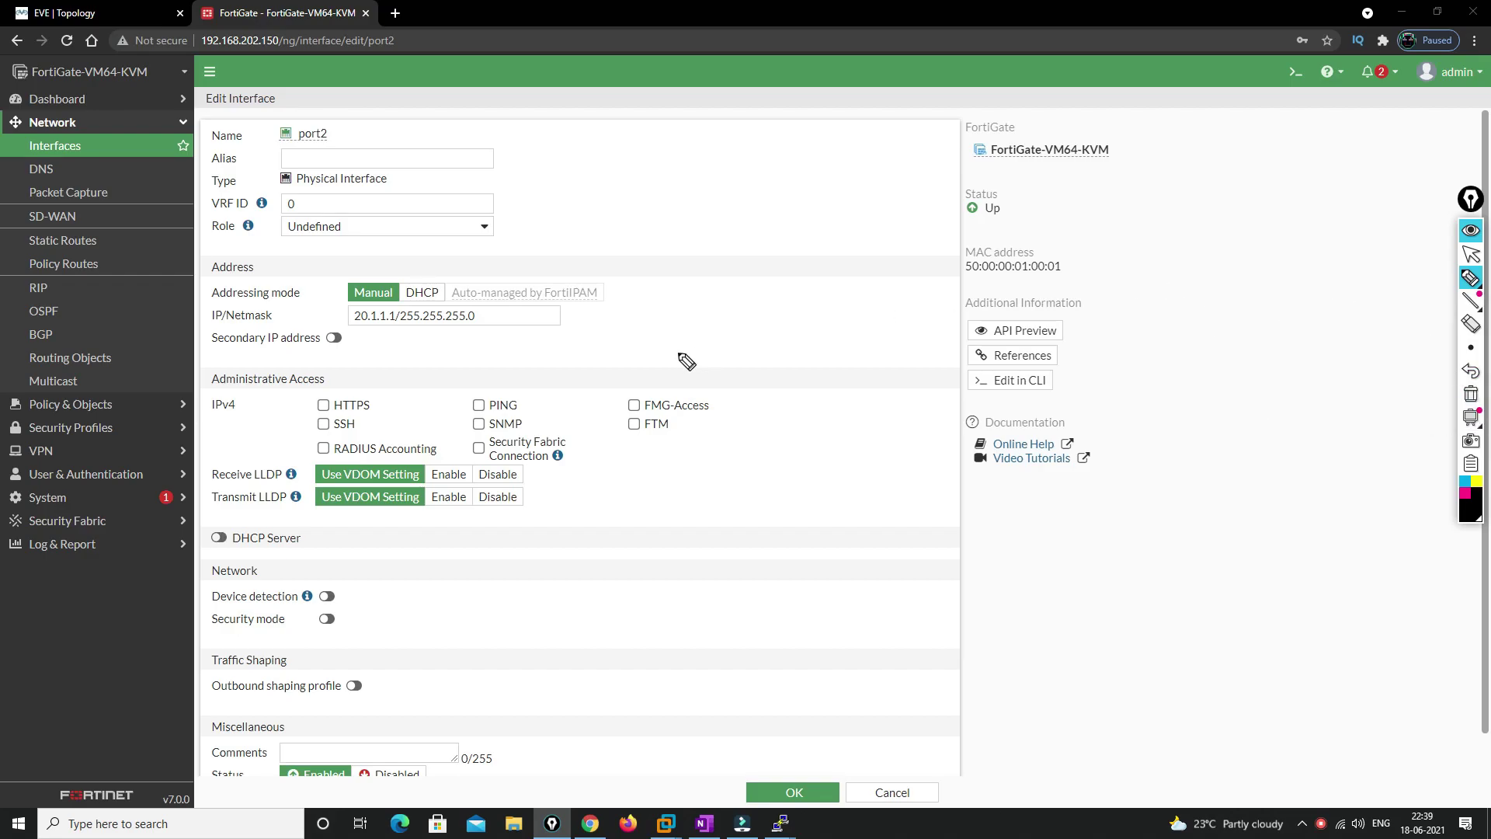
pyautogui.click(1470, 254)
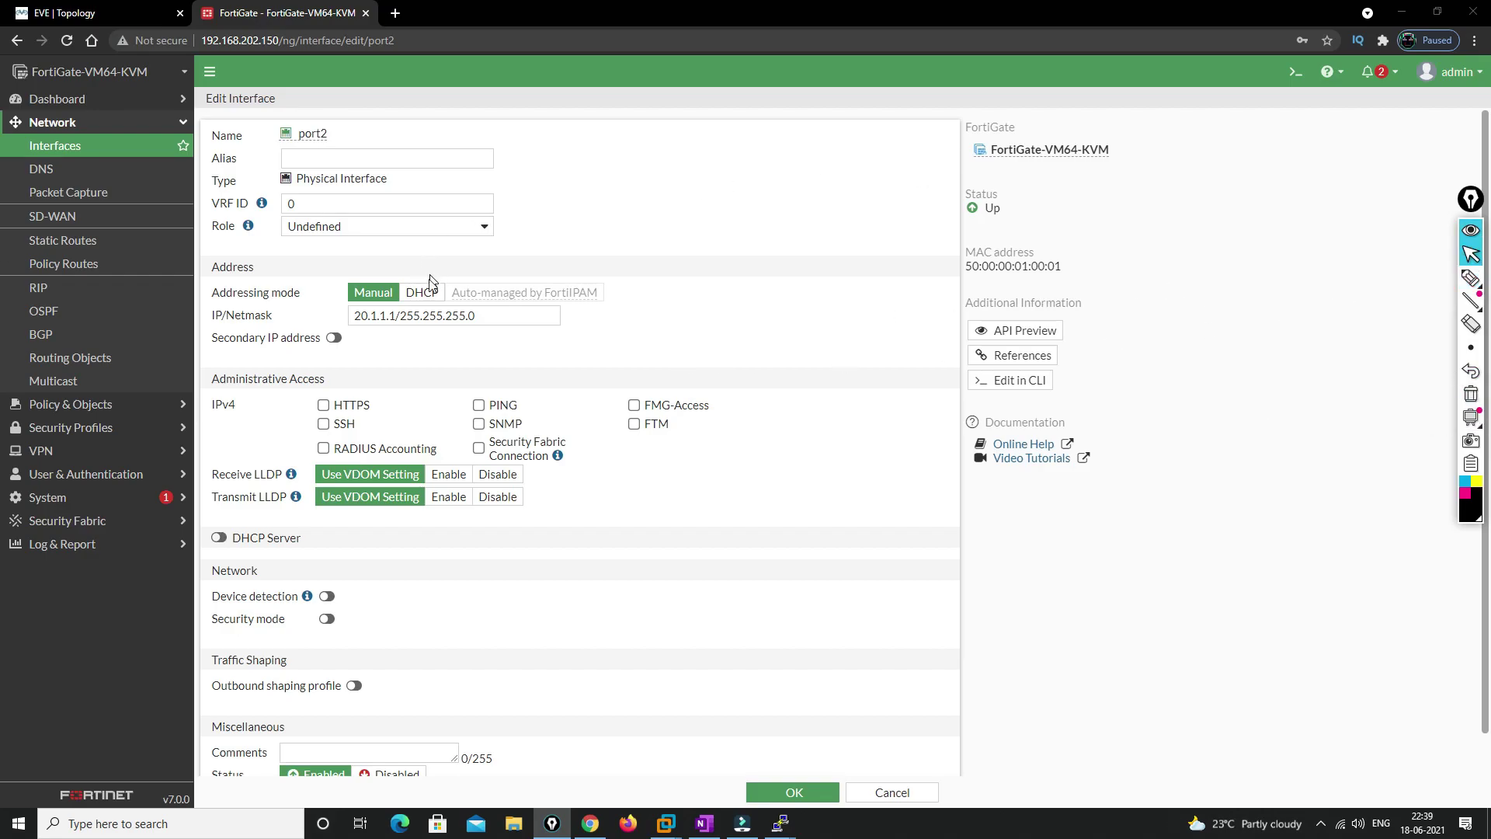
pyautogui.click(422, 292)
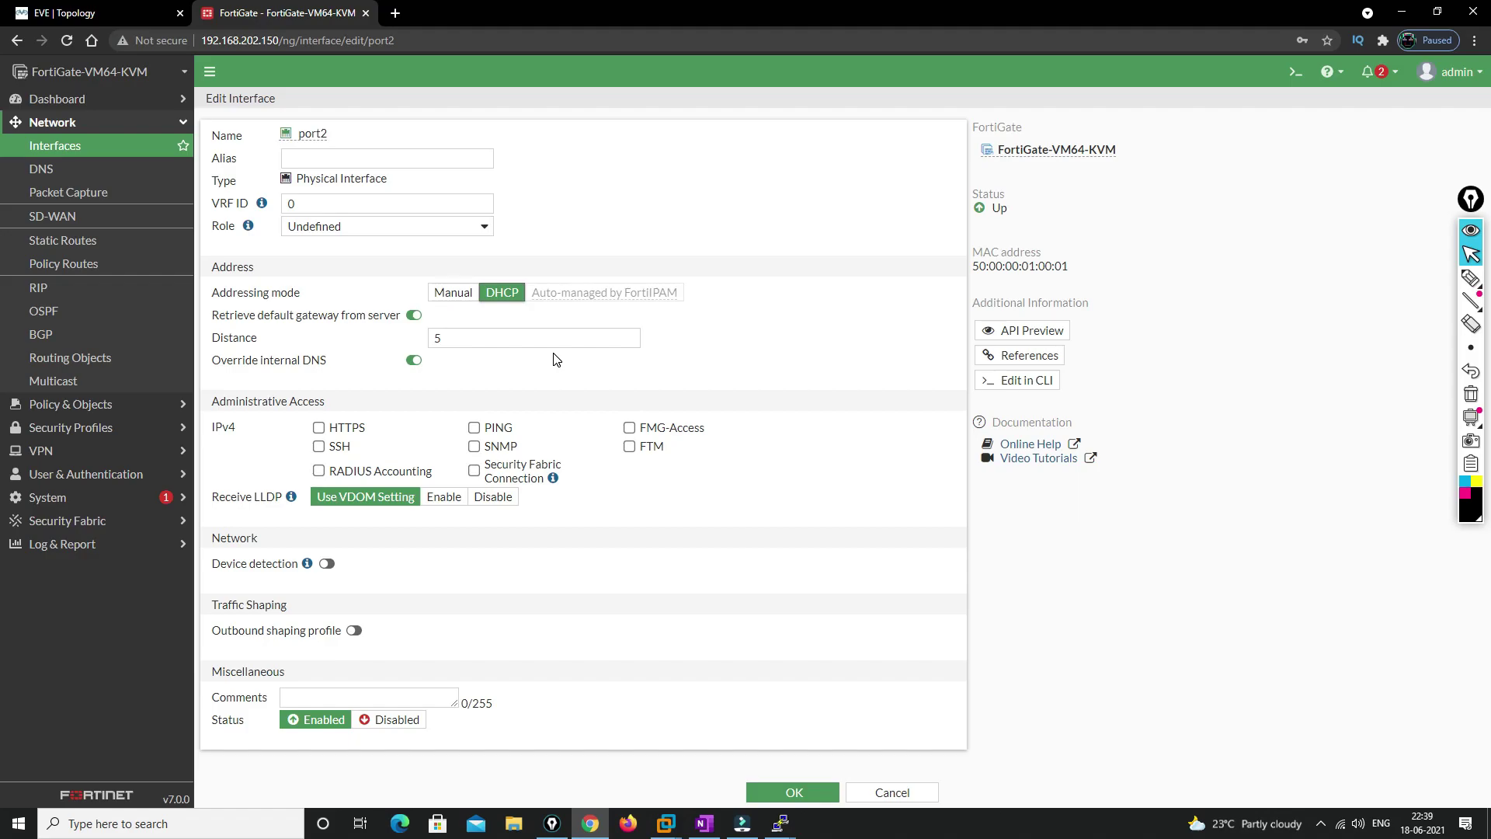
pyautogui.moveTo(216, 322); pyautogui.dragTo(351, 322)
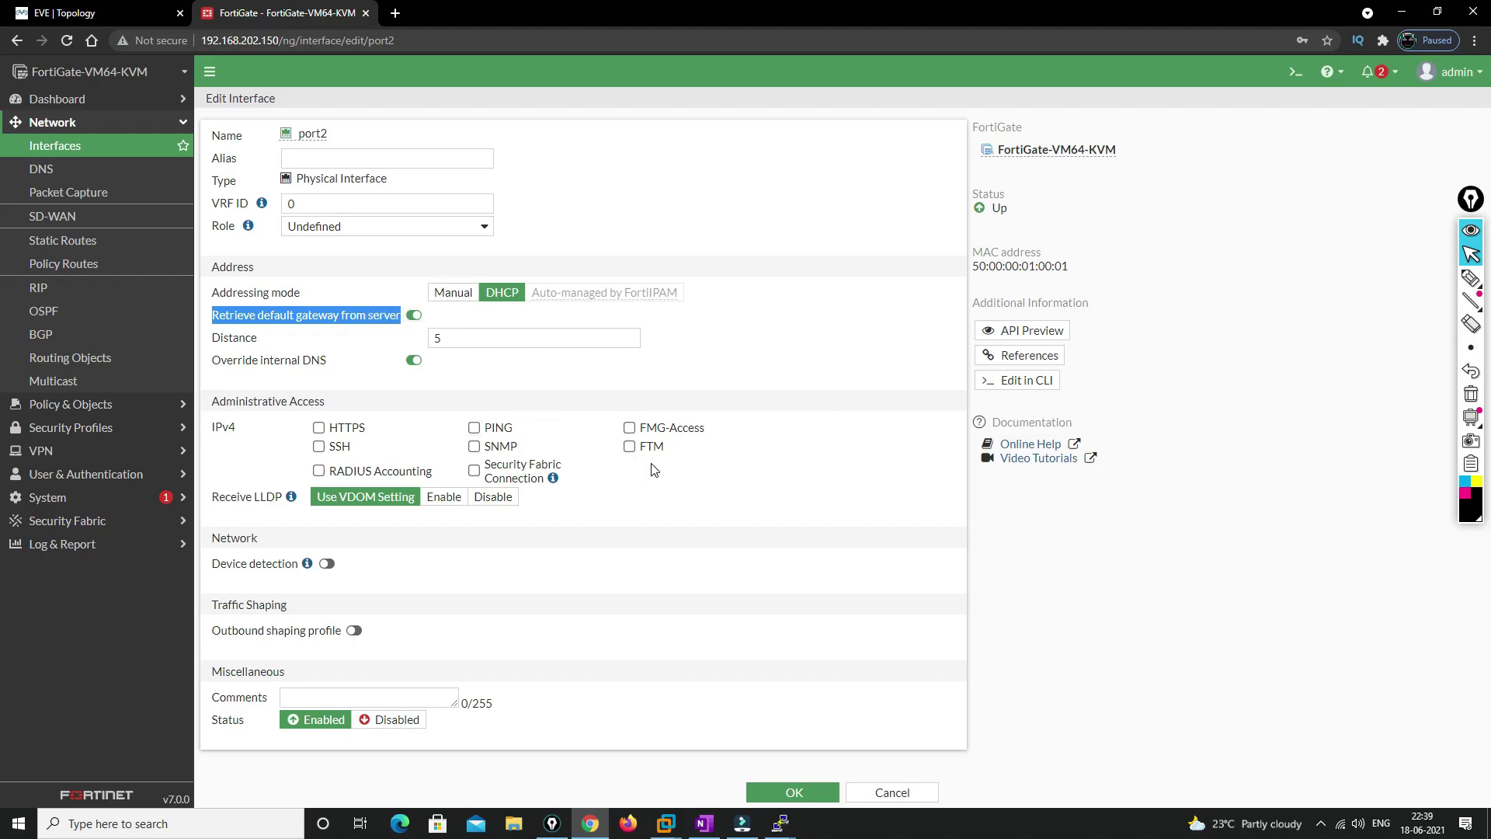
pyautogui.click(1469, 278)
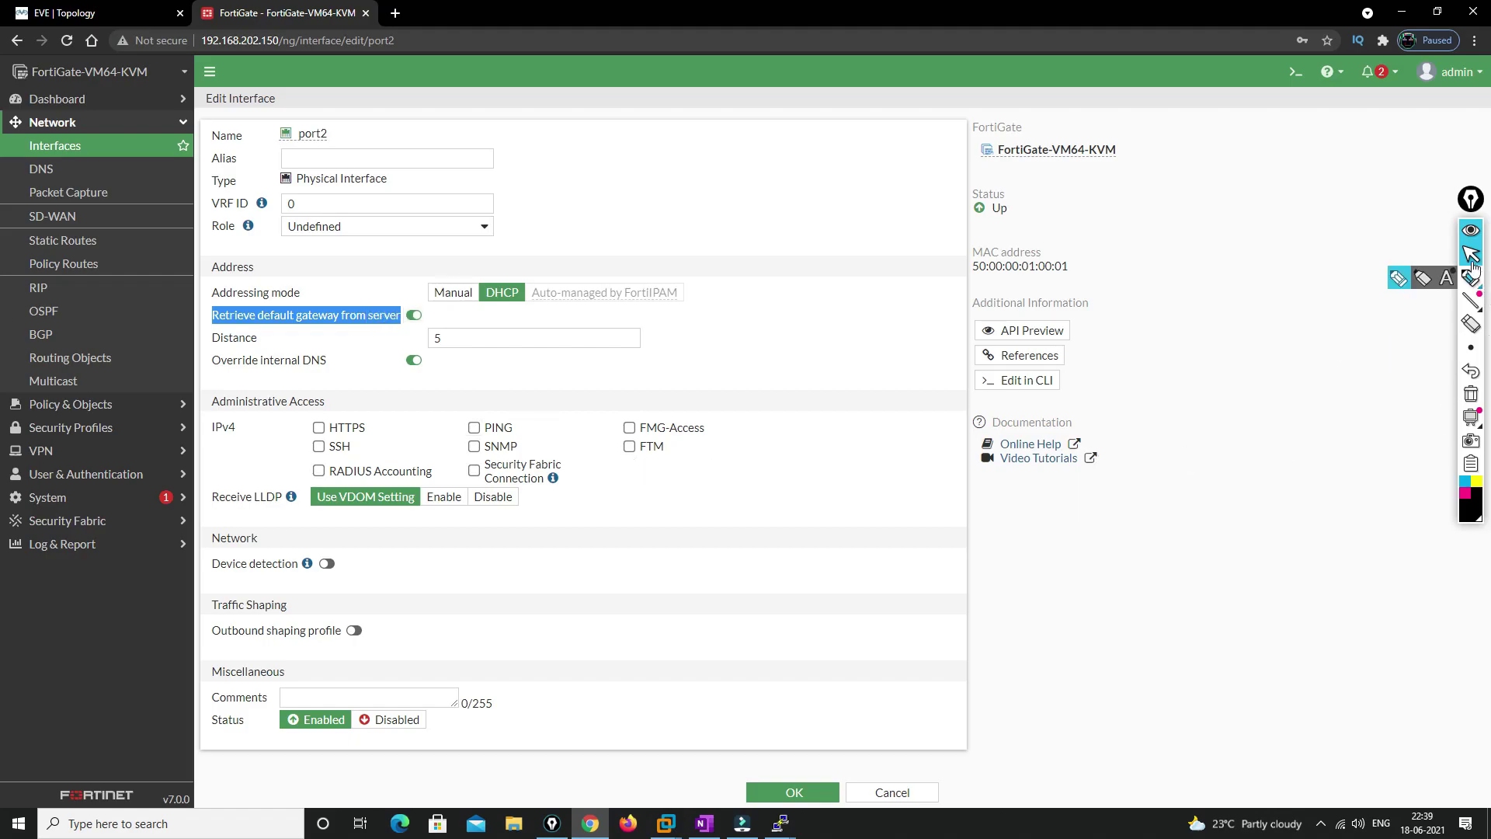
pyautogui.moveTo(1162, 460)
pyautogui.mouseDown()
pyautogui.moveTo(1162, 489)
pyautogui.moveTo(1182, 462)
pyautogui.moveTo(1250, 483)
pyautogui.mouseUp()
pyautogui.click(1197, 477)
pyautogui.click(1219, 479)
pyautogui.click(1239, 479)
pyautogui.moveTo(1282, 355)
pyautogui.mouseDown()
pyautogui.moveTo(1262, 406)
pyautogui.moveTo(1289, 398)
pyautogui.mouseUp()
pyautogui.moveTo(1288, 449)
pyautogui.mouseDown()
pyautogui.moveTo(1311, 443)
pyautogui.moveTo(1296, 474)
pyautogui.mouseUp()
pyautogui.moveTo(1291, 475); pyautogui.dragTo(1312, 469)
pyautogui.moveTo(1320, 435)
pyautogui.mouseDown()
pyautogui.moveTo(1324, 469)
pyautogui.moveTo(1326, 446)
pyautogui.mouseUp()
pyautogui.moveTo(1152, 531)
pyautogui.mouseDown()
pyautogui.moveTo(1158, 556)
pyautogui.moveTo(1199, 553)
pyautogui.moveTo(1295, 516)
pyautogui.moveTo(1317, 489)
pyautogui.moveTo(1328, 505)
pyautogui.moveTo(1368, 497)
pyautogui.moveTo(1411, 462)
pyautogui.mouseUp()
pyautogui.click(1209, 542)
pyautogui.click(1225, 515)
pyautogui.click(1301, 510)
pyautogui.moveTo(1174, 578)
pyautogui.mouseDown()
pyautogui.moveTo(1172, 601)
pyautogui.moveTo(1186, 583)
pyautogui.moveTo(1213, 600)
pyautogui.moveTo(1304, 553)
pyautogui.mouseUp()
pyautogui.click(1199, 596)
pyautogui.click(1228, 592)
pyautogui.click(1253, 580)
pyautogui.moveTo(1337, 528)
pyautogui.mouseDown()
pyautogui.moveTo(1328, 552)
pyautogui.moveTo(1361, 536)
pyautogui.mouseUp()
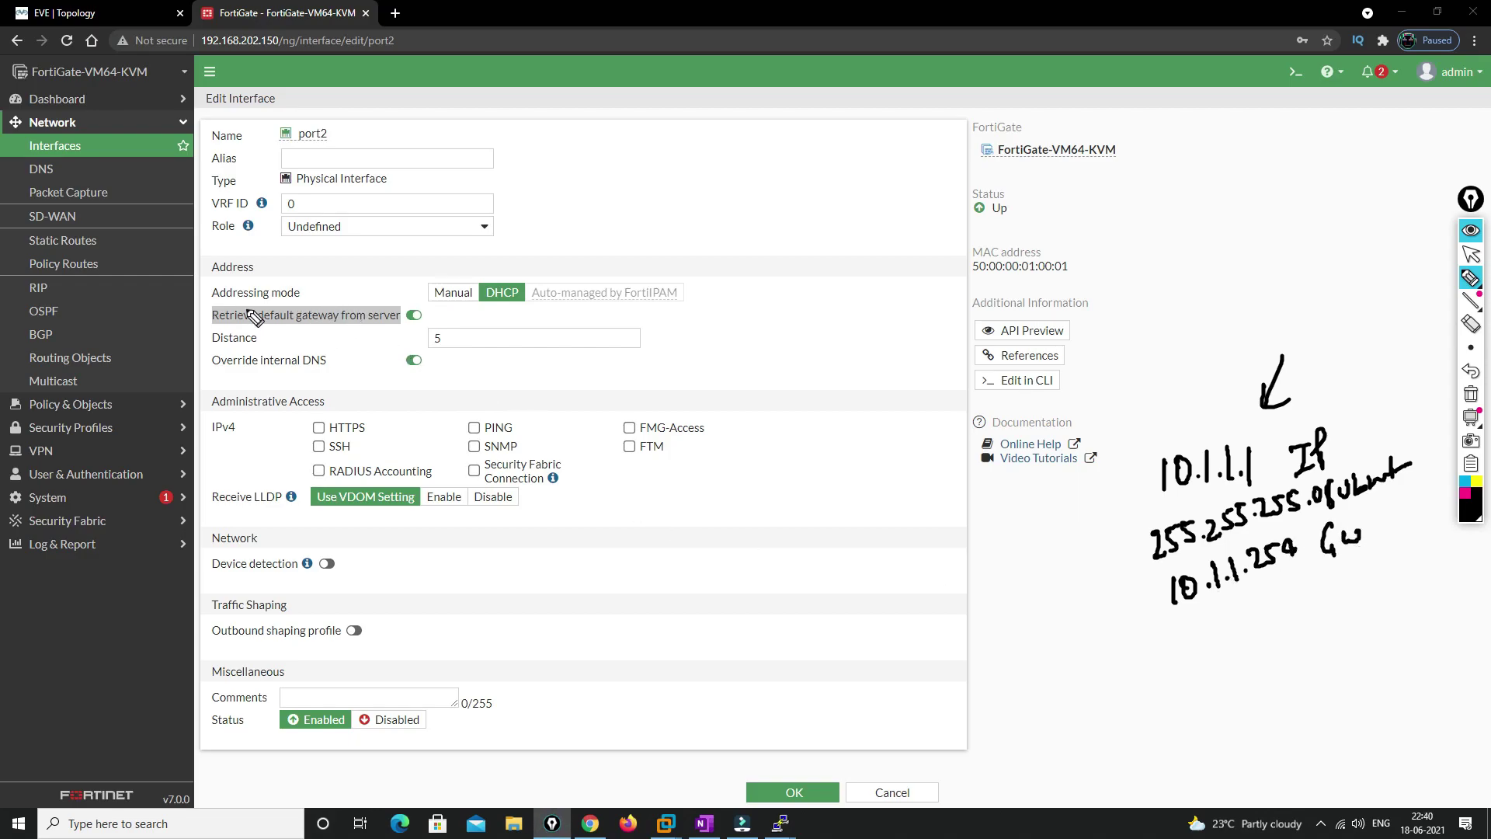
pyautogui.moveTo(202, 320); pyautogui.dragTo(241, 309)
pyautogui.moveTo(433, 318)
pyautogui.mouseDown()
pyautogui.moveTo(401, 304)
pyautogui.moveTo(422, 334)
pyautogui.moveTo(429, 303)
pyautogui.mouseUp()
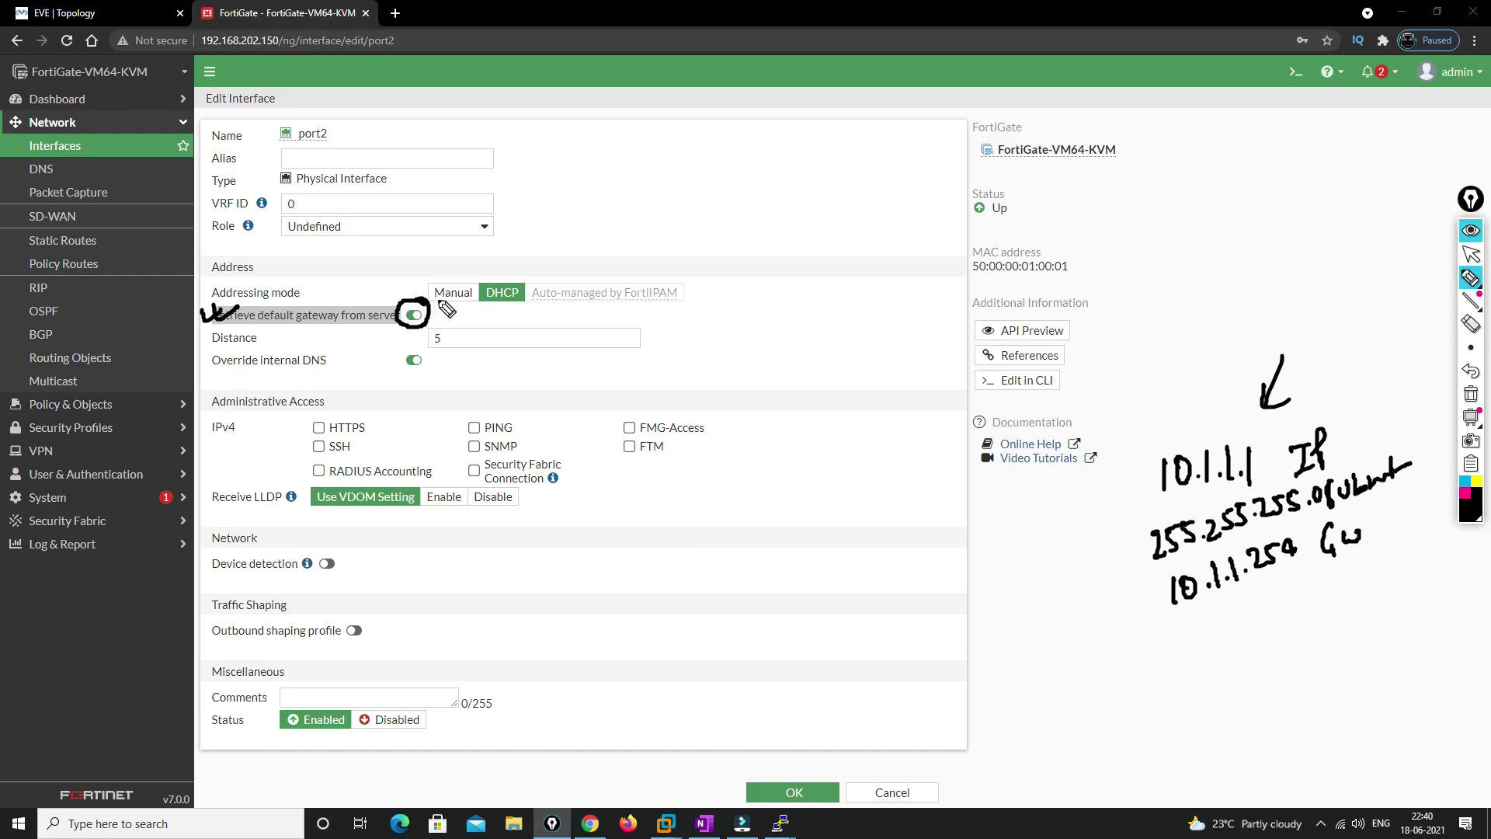
pyautogui.moveTo(1178, 671)
pyautogui.mouseDown()
pyautogui.moveTo(1179, 711)
pyautogui.moveTo(1211, 660)
pyautogui.moveTo(1273, 666)
pyautogui.mouseUp()
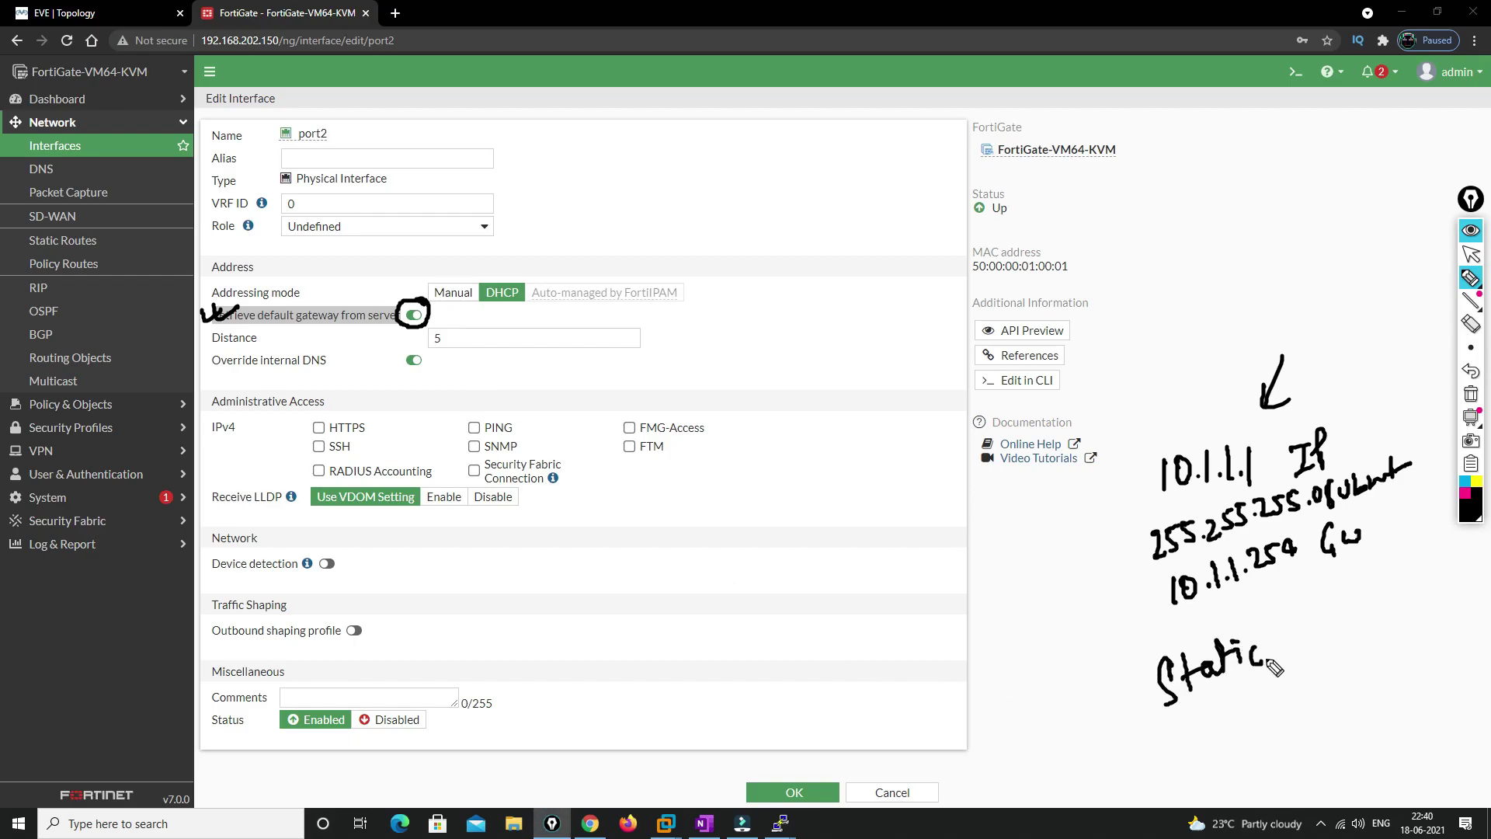
pyautogui.moveTo(1343, 625)
pyautogui.mouseDown()
pyautogui.moveTo(1386, 625)
pyautogui.moveTo(1373, 621)
pyautogui.moveTo(1404, 596)
pyautogui.moveTo(1438, 594)
pyautogui.mouseUp()
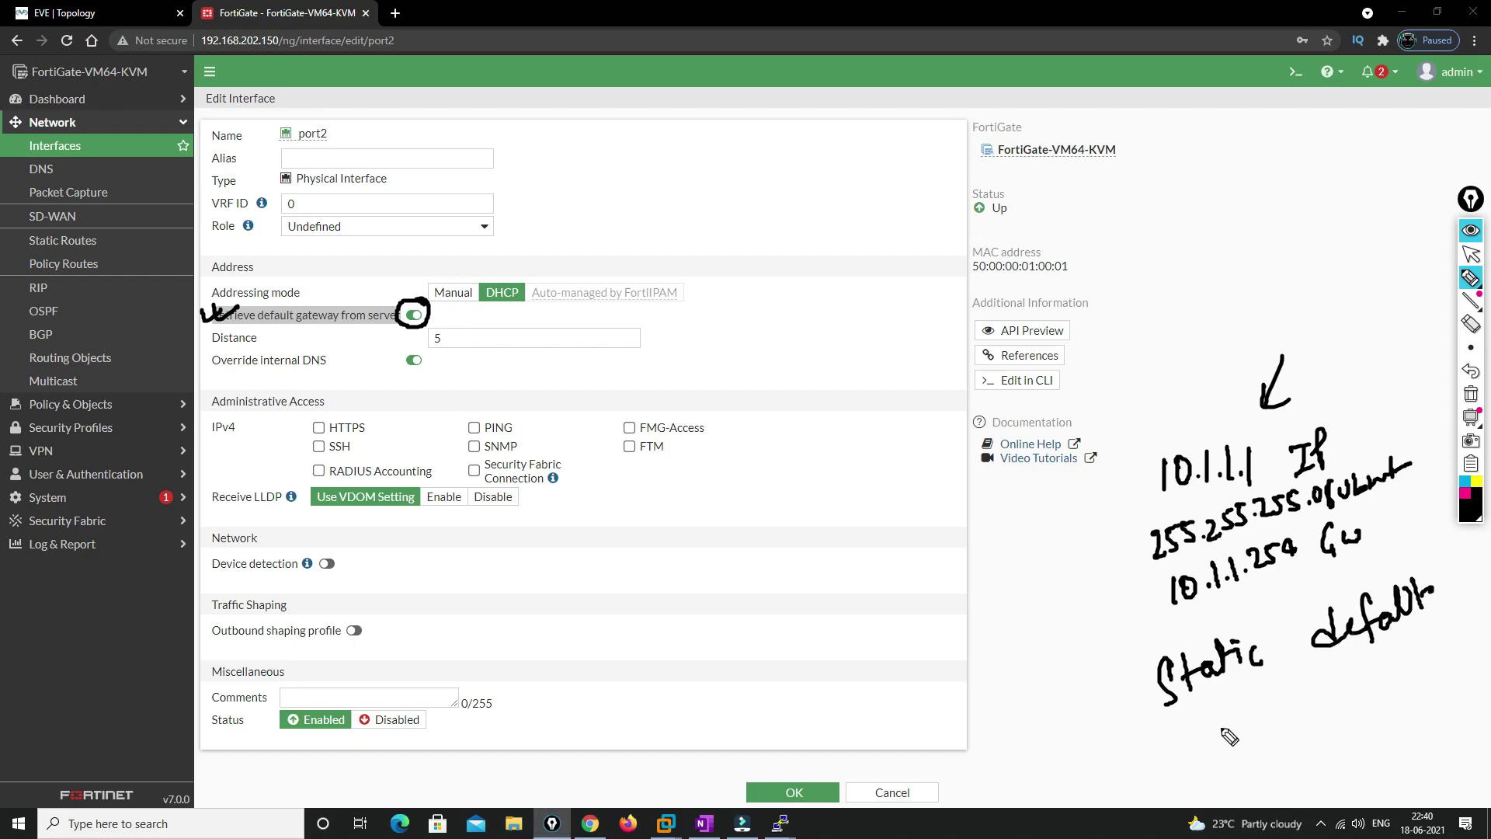
pyautogui.moveTo(1228, 727)
pyautogui.mouseDown()
pyautogui.moveTo(1230, 742)
pyautogui.moveTo(1256, 730)
pyautogui.moveTo(1230, 726)
pyautogui.moveTo(1235, 737)
pyautogui.moveTo(1329, 718)
pyautogui.moveTo(1403, 687)
pyautogui.moveTo(1397, 703)
pyautogui.mouseUp()
pyautogui.click(1273, 727)
pyautogui.click(1293, 726)
pyautogui.click(1320, 722)
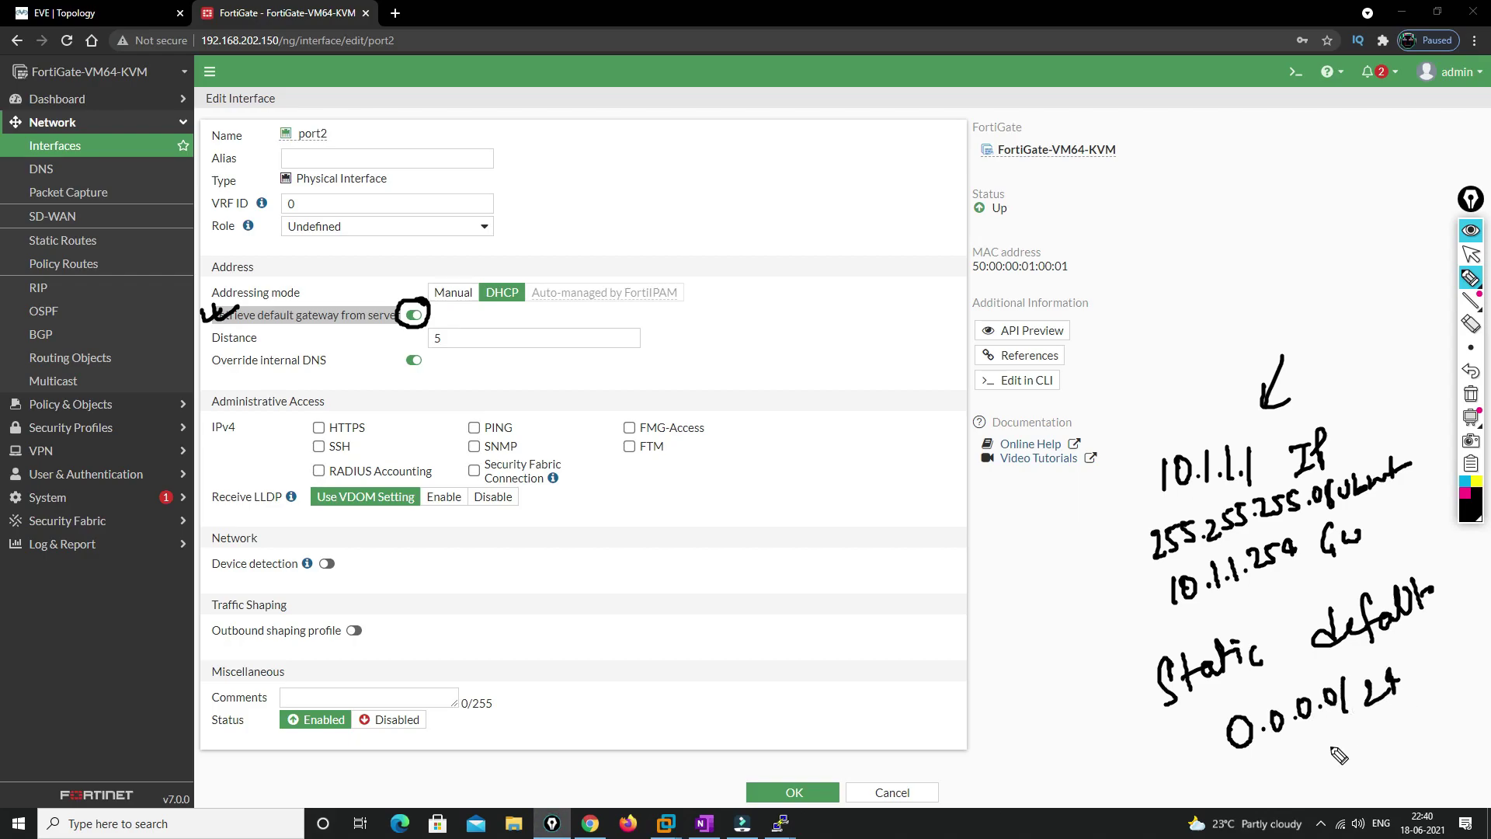
pyautogui.moveTo(1179, 619)
pyautogui.mouseDown()
pyautogui.moveTo(1309, 577)
pyautogui.moveTo(1381, 518)
pyautogui.moveTo(1182, 576)
pyautogui.moveTo(1202, 619)
pyautogui.mouseUp()
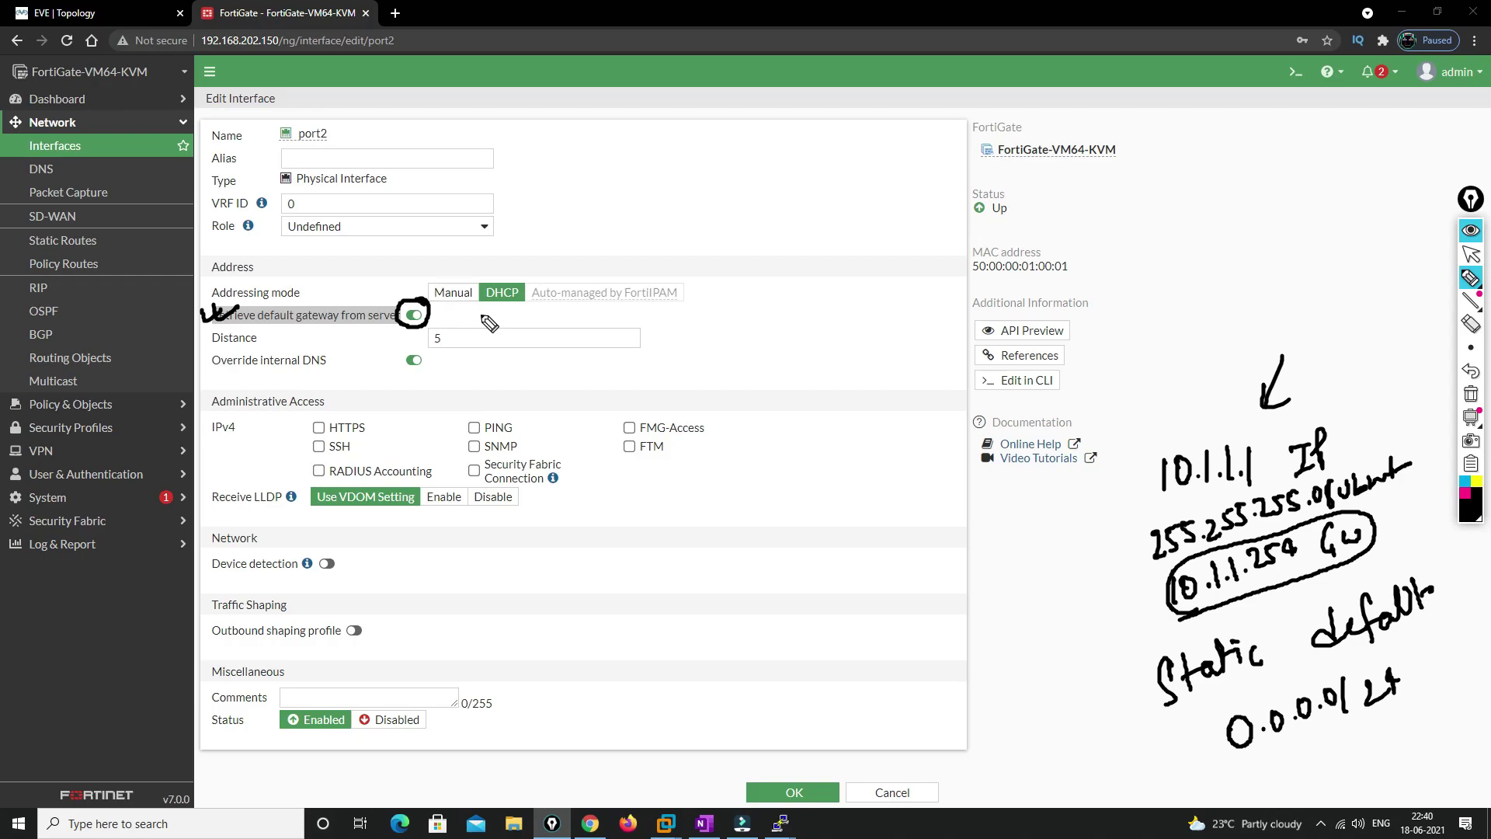
pyautogui.click(1471, 398)
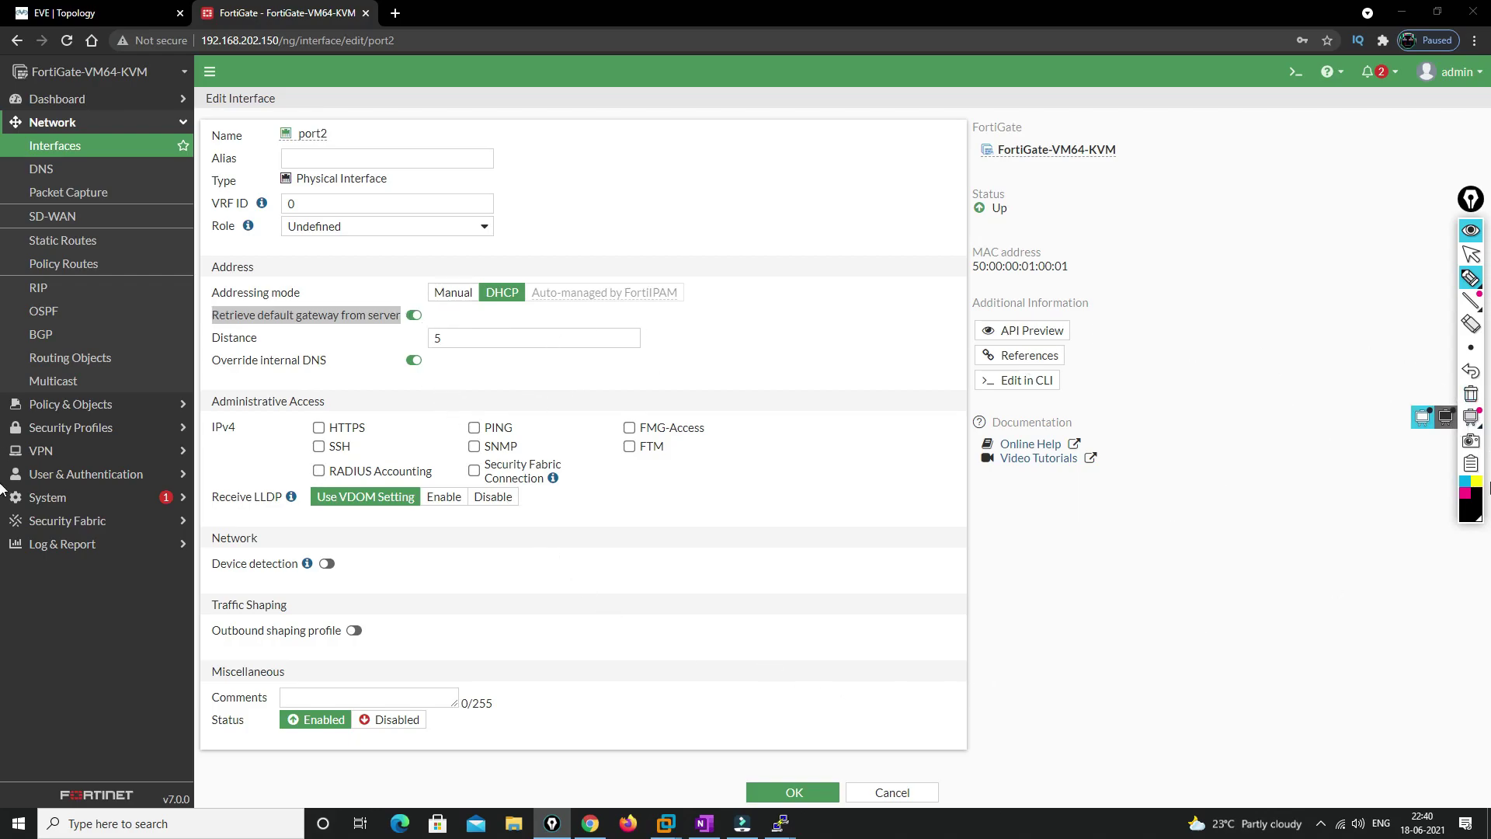
pyautogui.moveTo(1474, 308)
pyautogui.click(1471, 254)
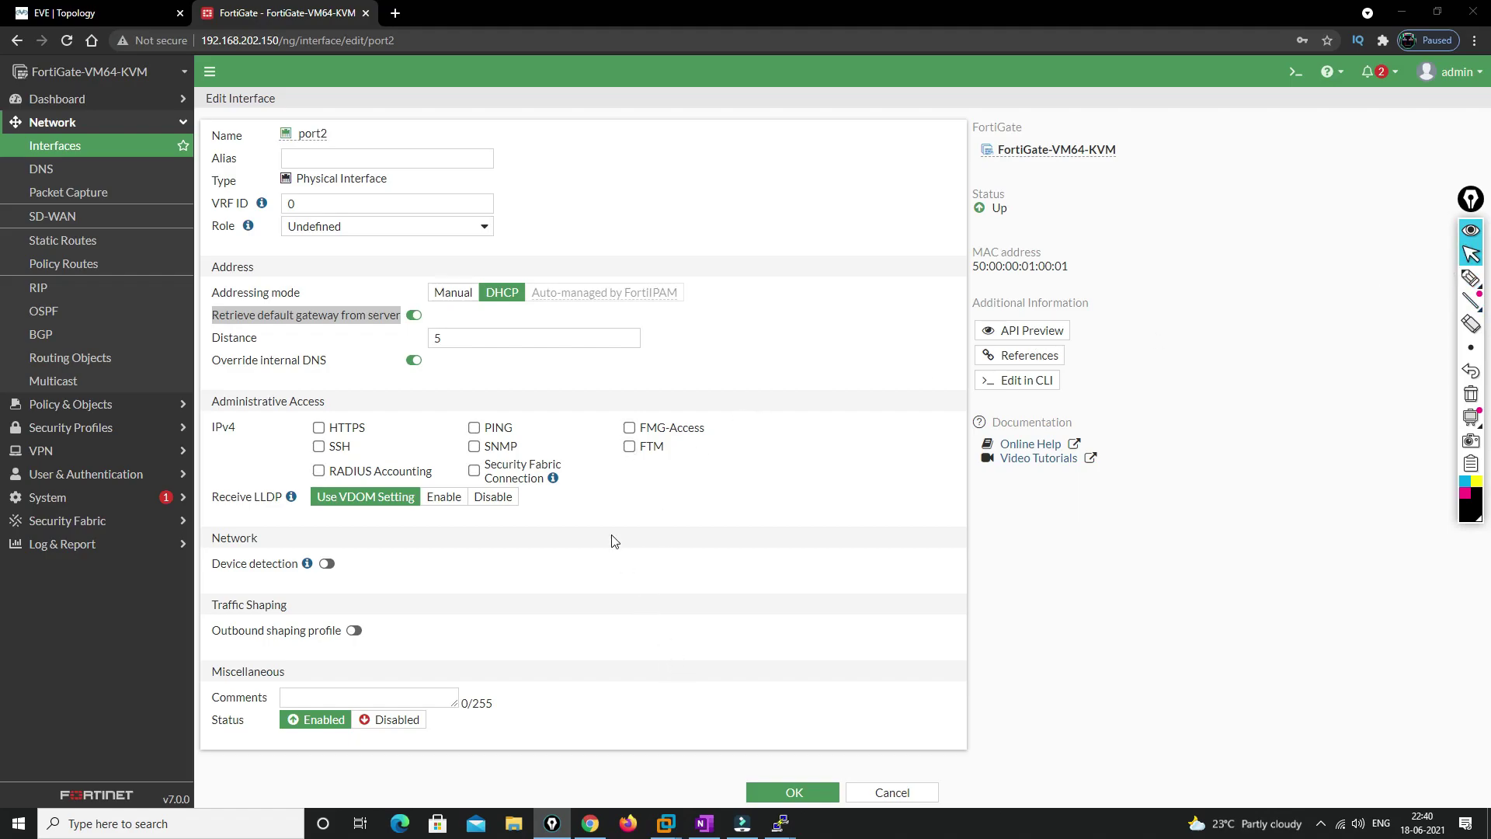
# Save port2, verify its 172.29.129.190 lease and 172.29.129.254 gateway, then open Static Routes
pyautogui.click(793, 792)
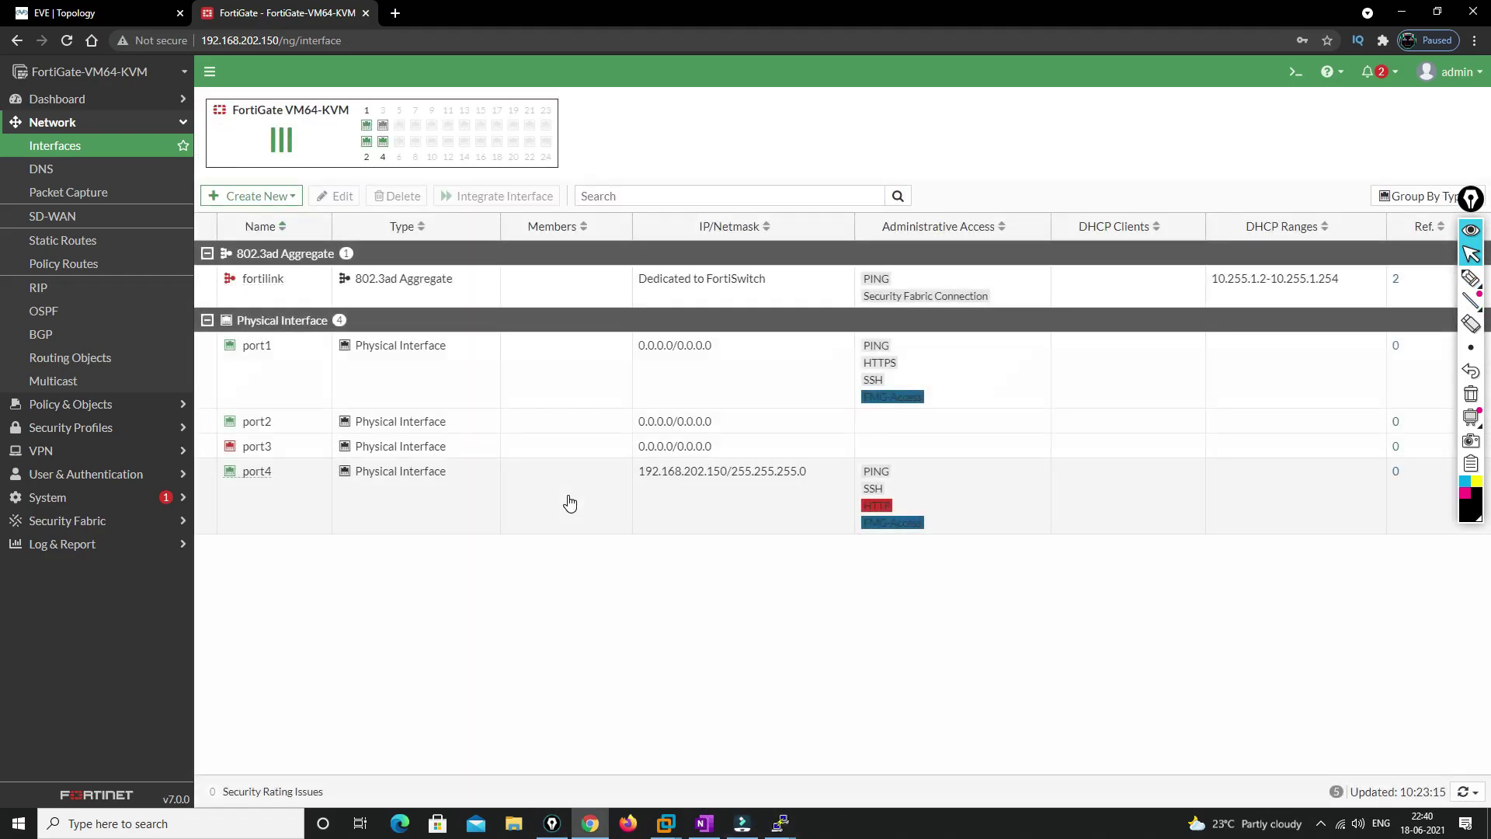
pyautogui.click(253, 425)
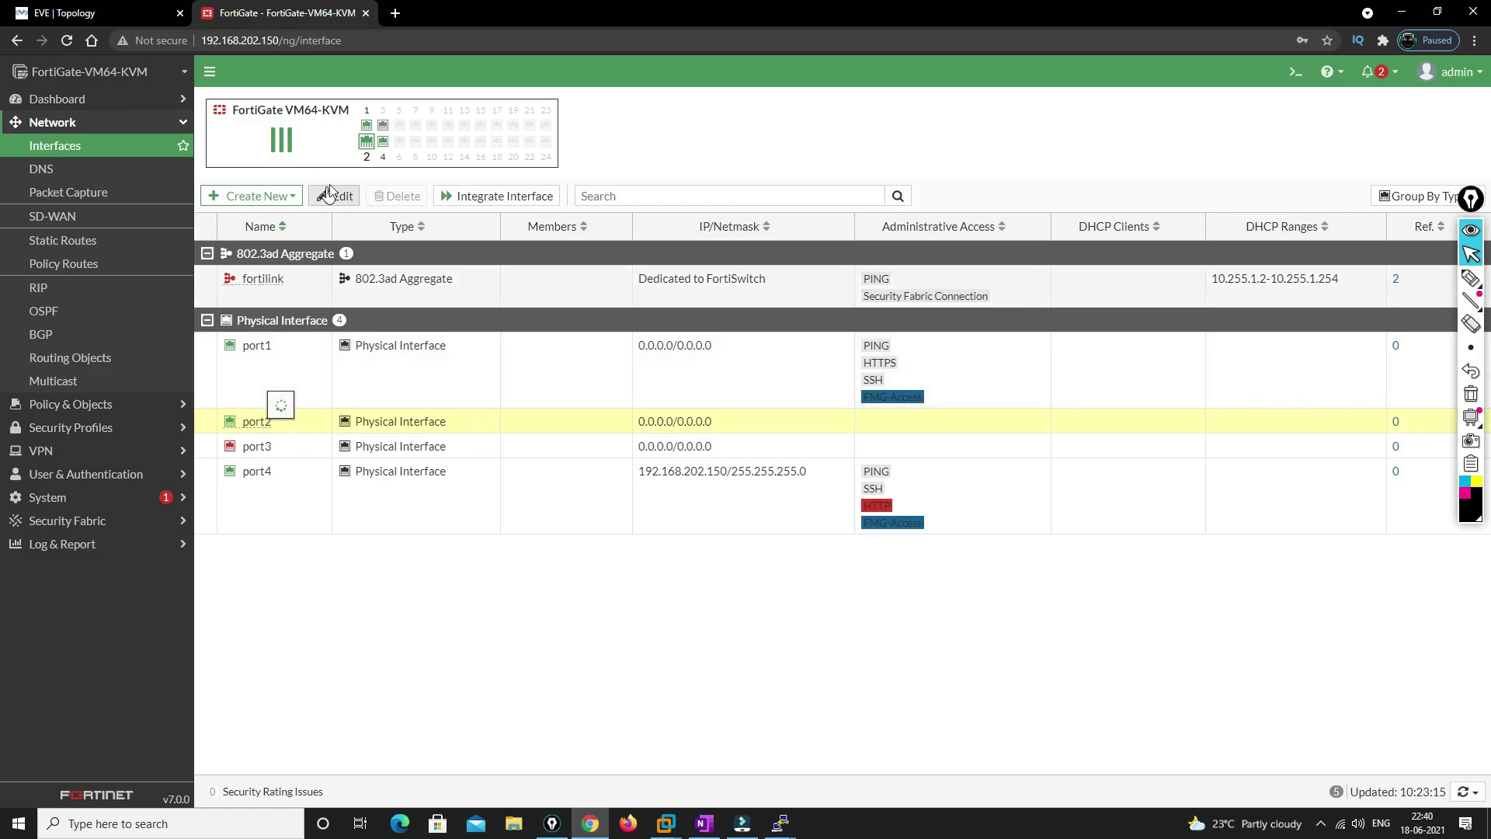
pyautogui.click(333, 199)
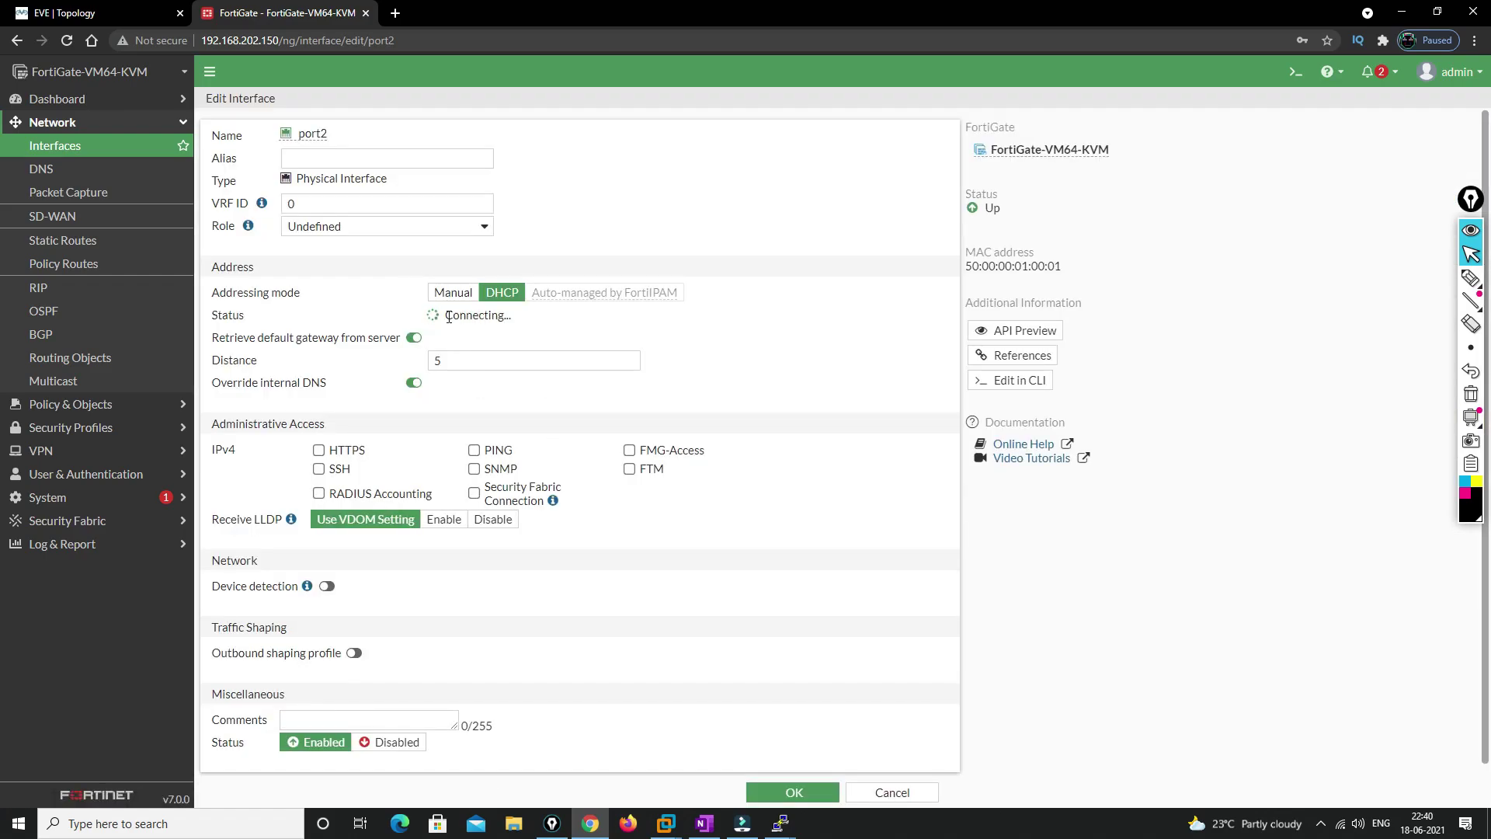
pyautogui.moveTo(450, 314); pyautogui.dragTo(521, 321)
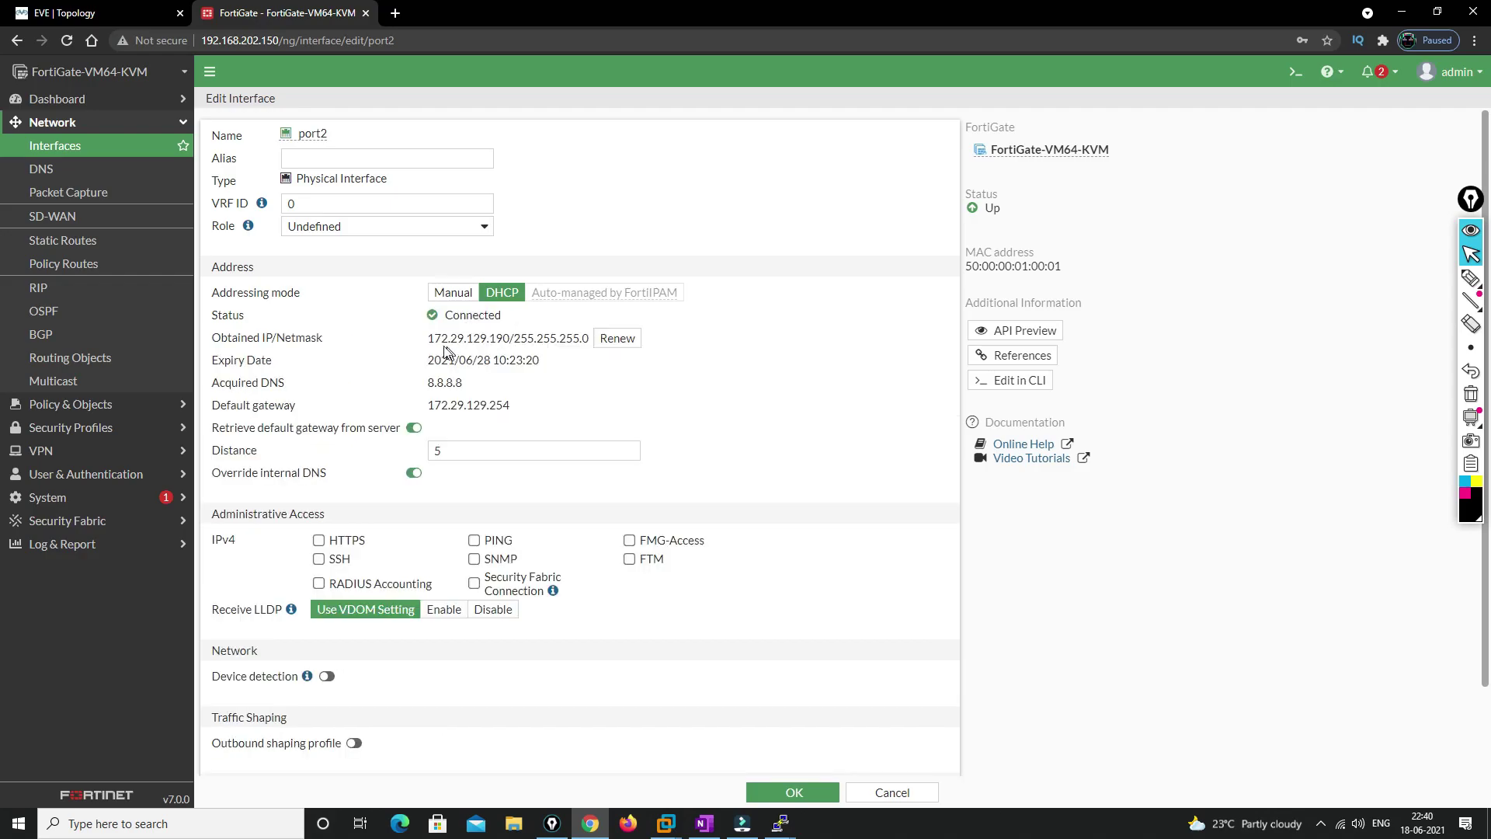
pyautogui.moveTo(429, 338); pyautogui.dragTo(556, 341)
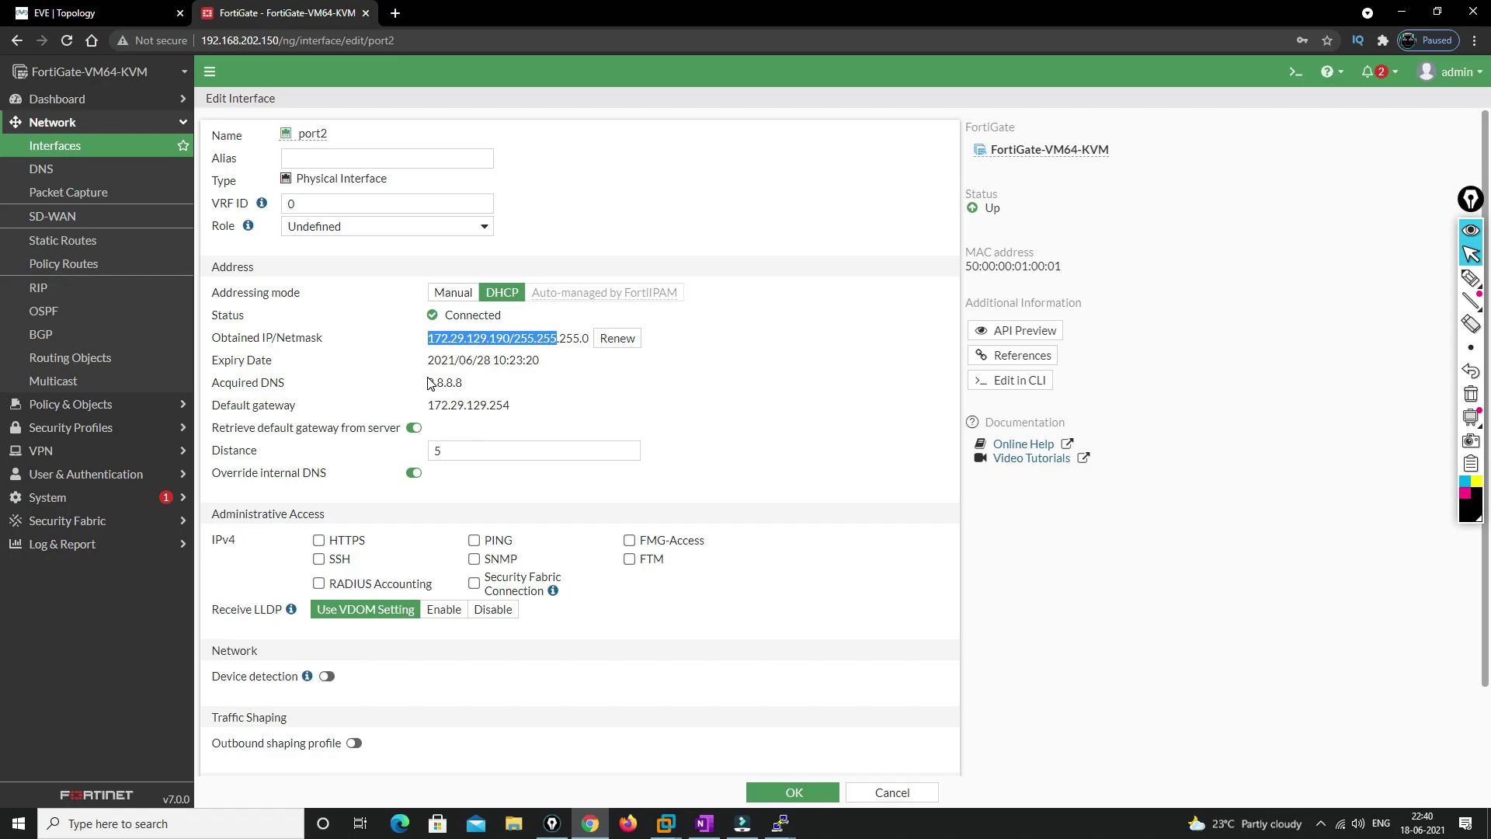
pyautogui.moveTo(429, 386); pyautogui.dragTo(557, 396)
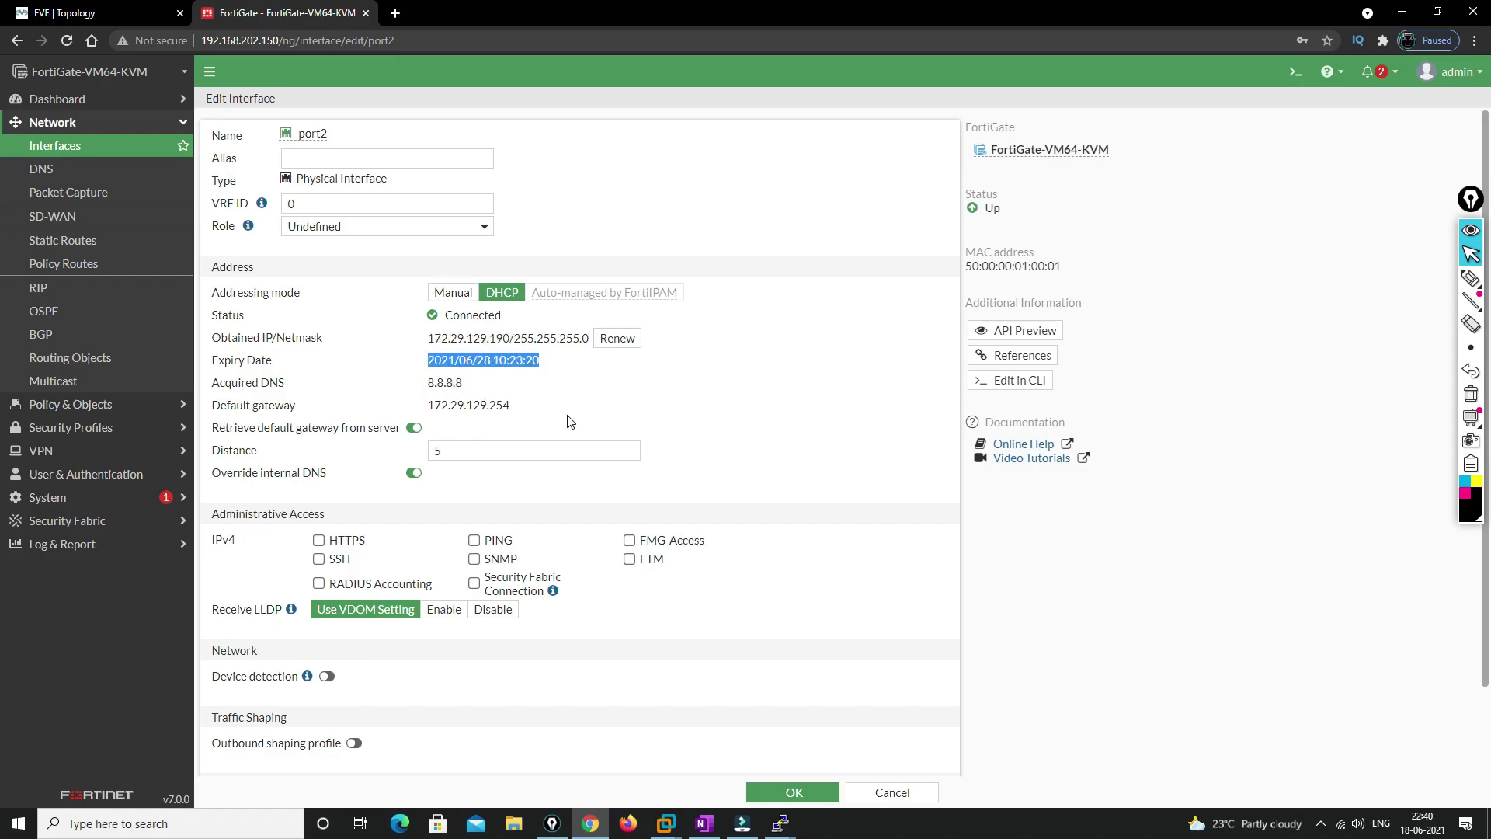
pyautogui.click(512, 430)
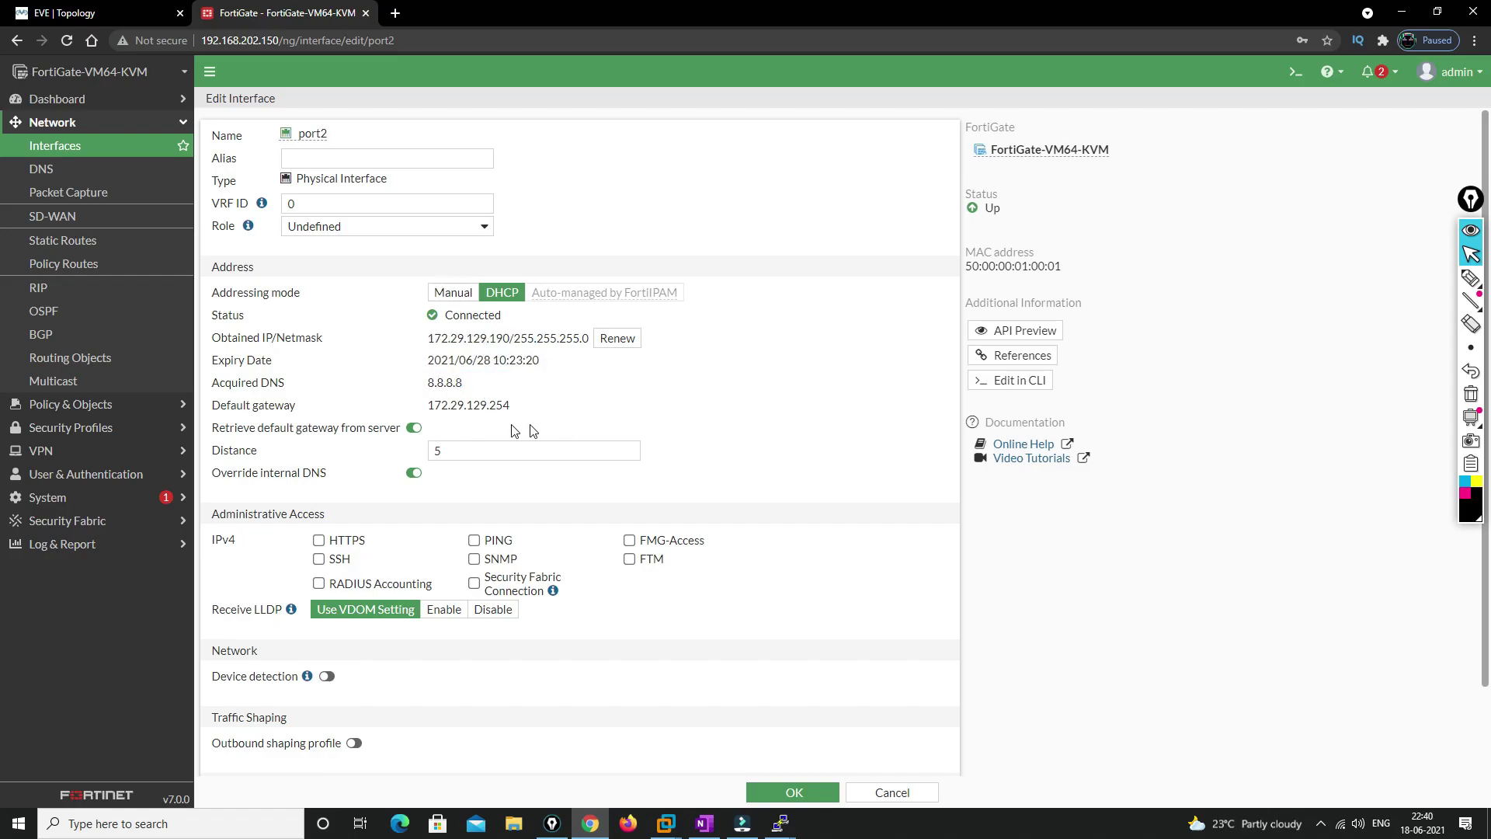
pyautogui.click(82, 244)
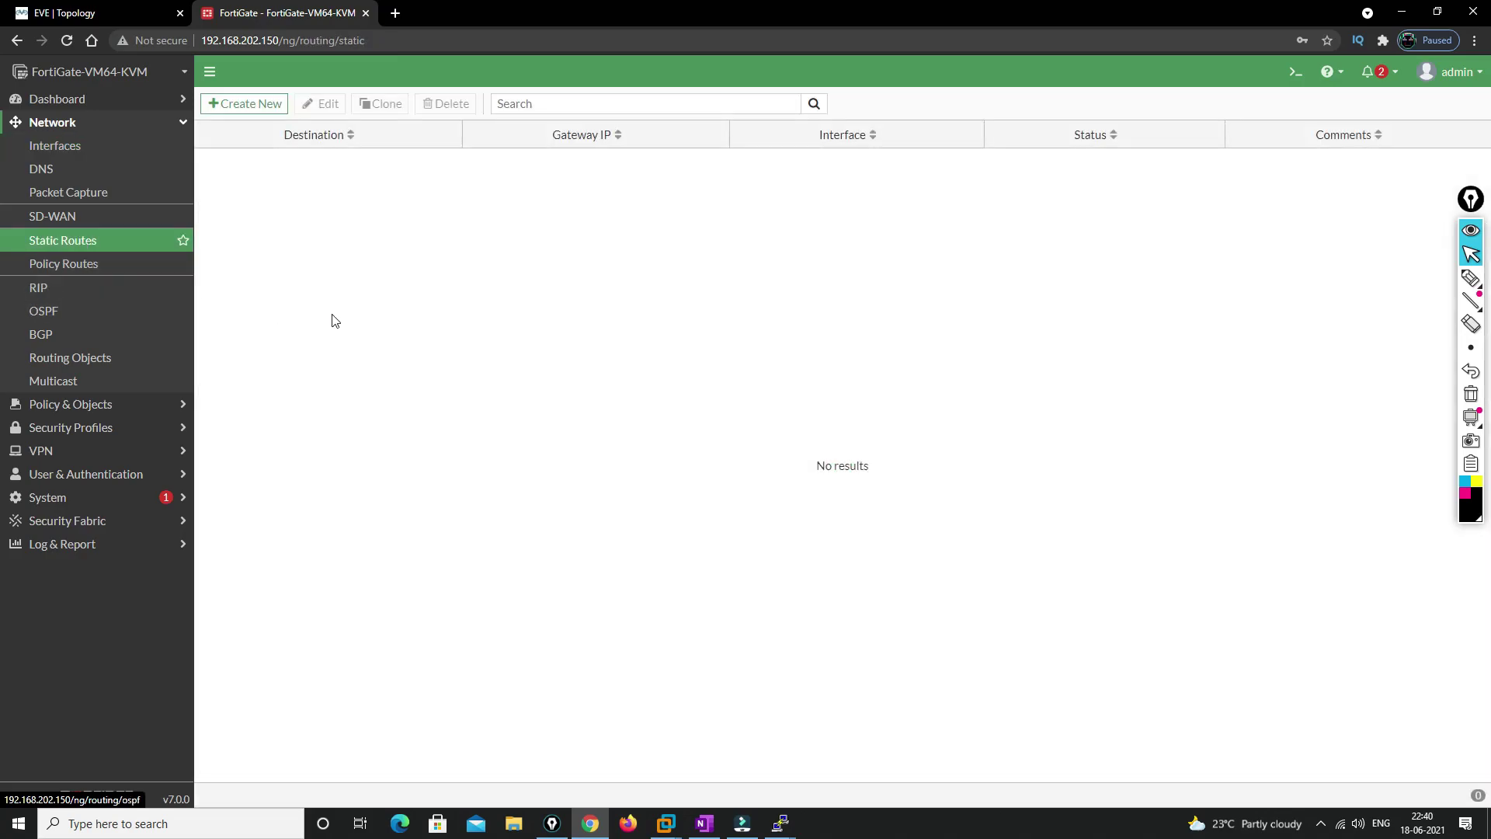
# Create a 0.0.0.0/0 static route out port2 using the dynamic gateway 172.29.129.254
pyautogui.click(245, 109)
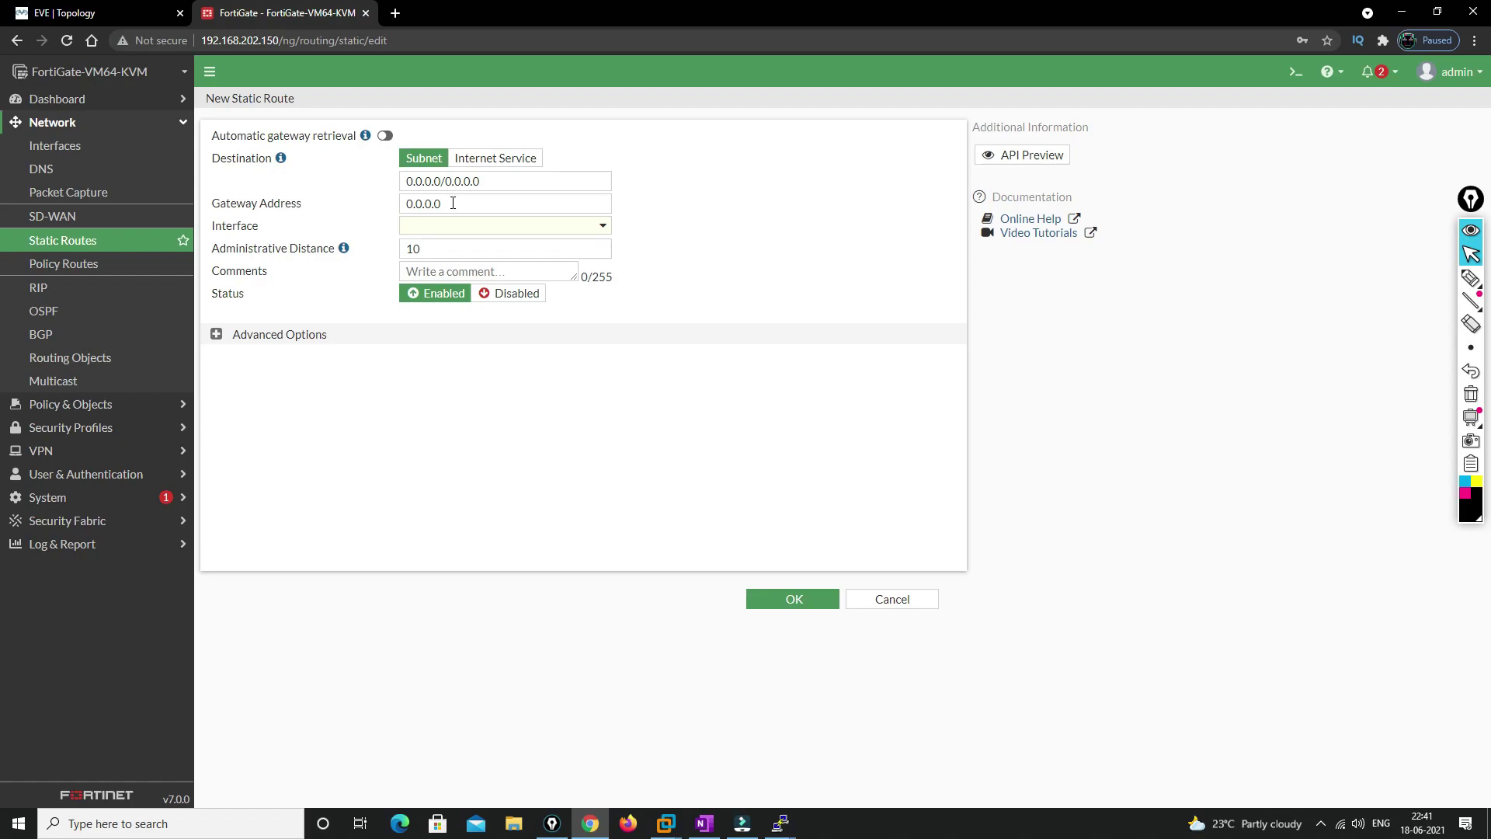
pyautogui.click(605, 230)
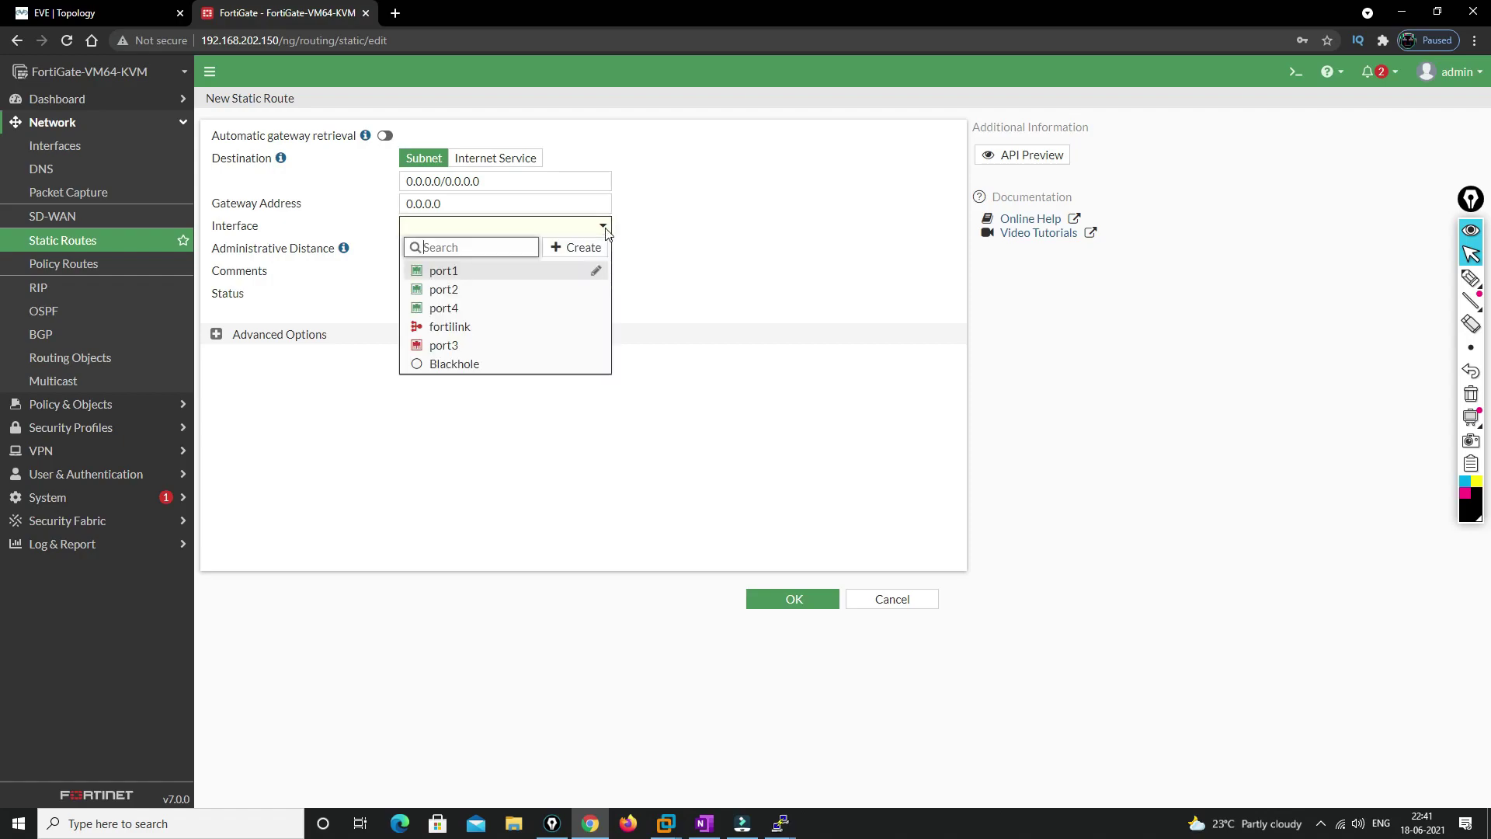
pyautogui.click(458, 290)
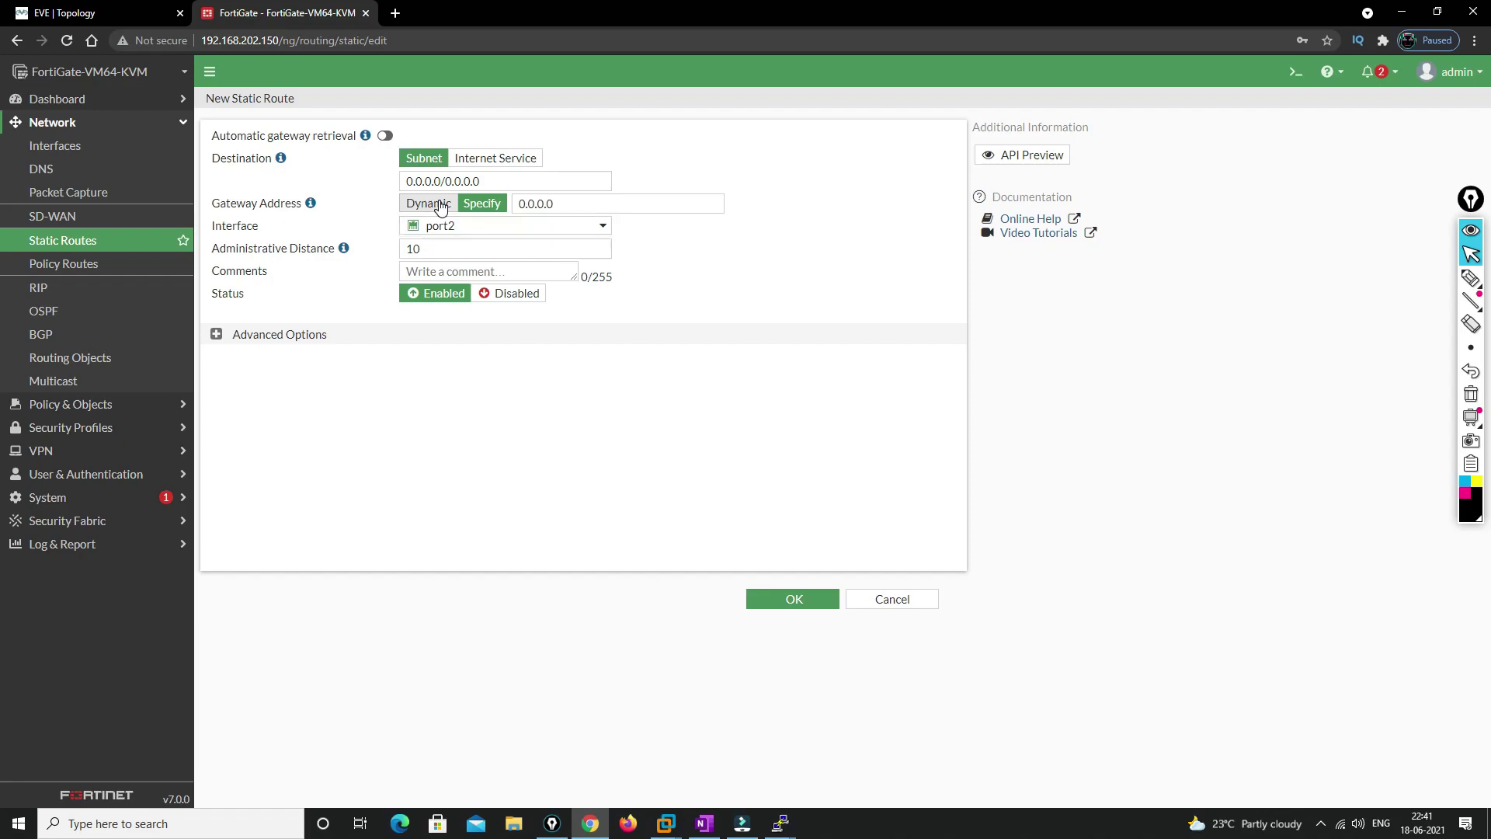
pyautogui.click(440, 206)
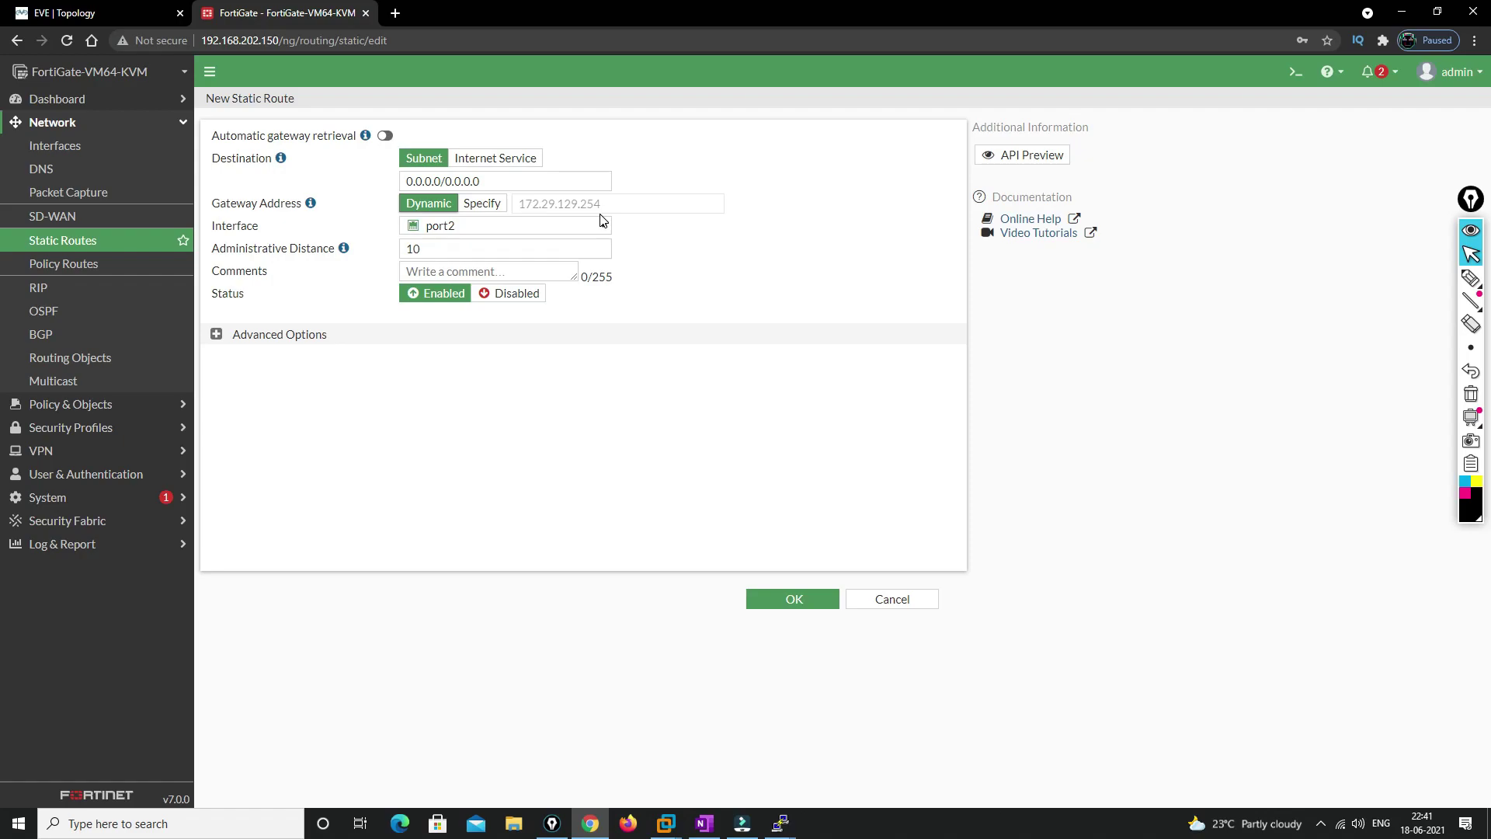
pyautogui.click(782, 599)
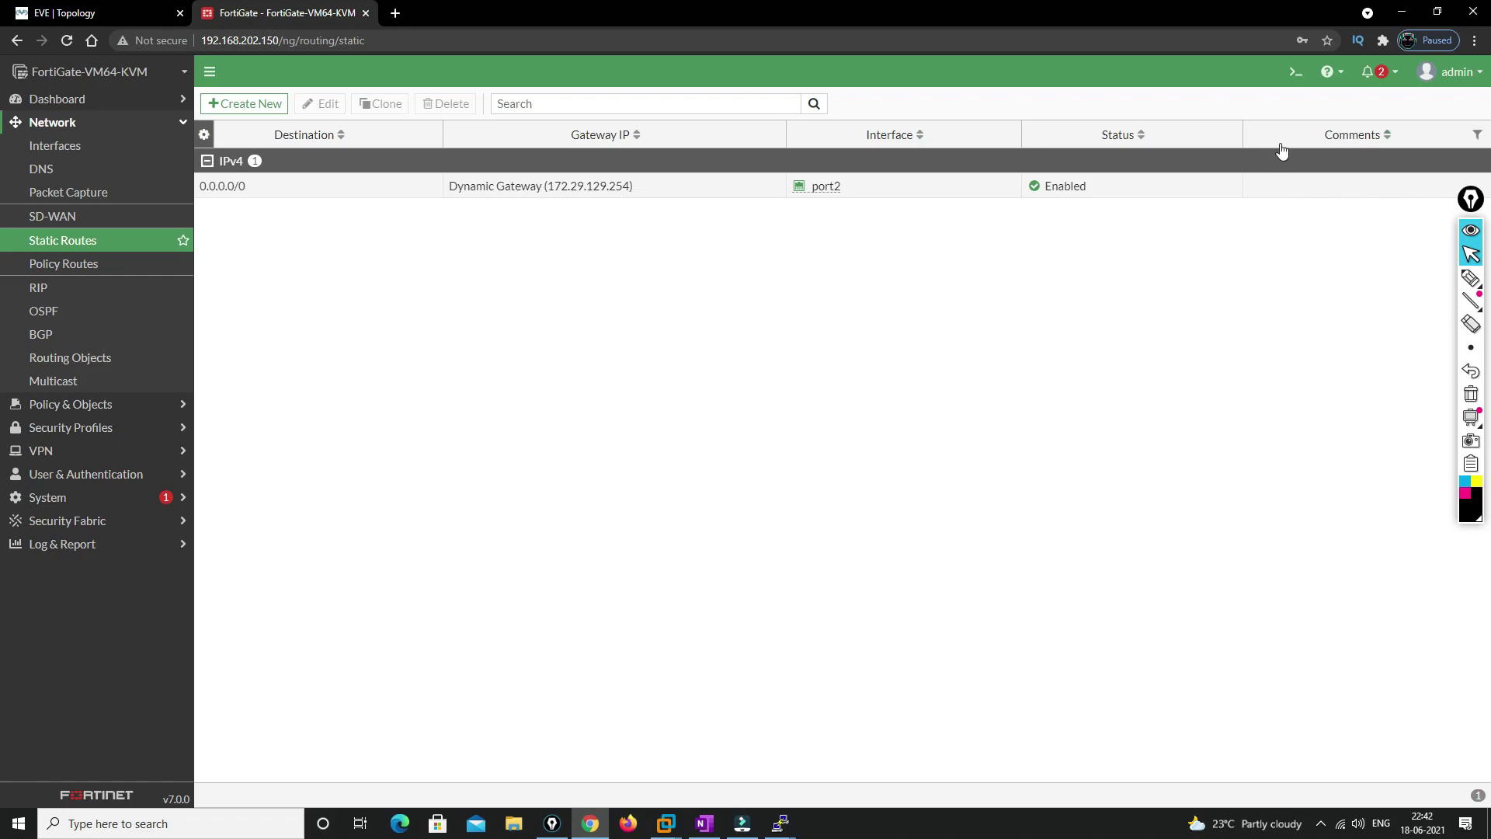
# Run 'execute ping 8.8.8.8' in the CLI console, stop it after 4 of 5 replies, and close the console
pyautogui.click(1295, 72)
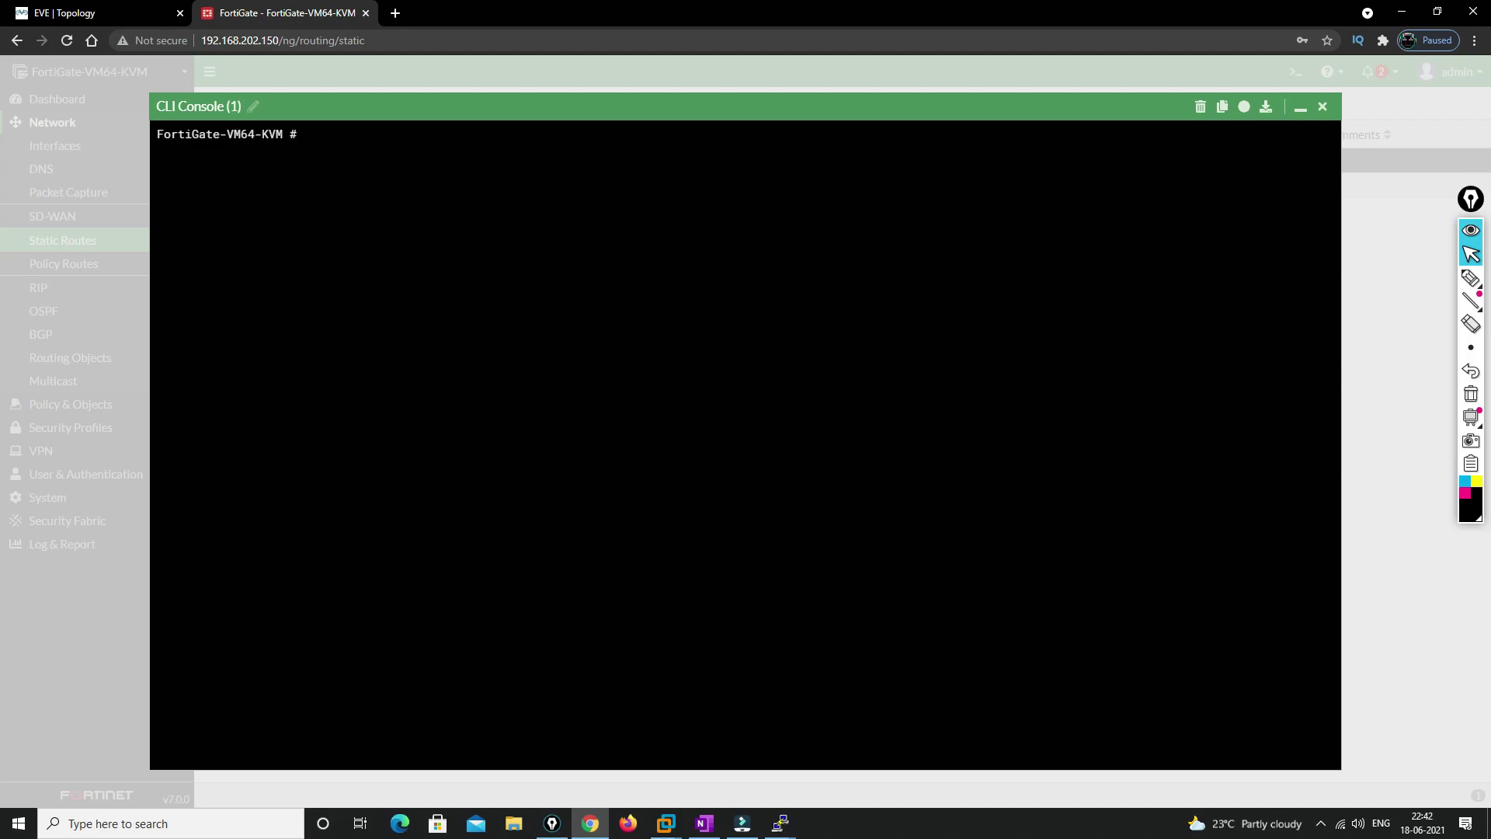
pyautogui.press('Tab')
pyautogui.write('ping 8.8.8.8')
pyautogui.press('Return')
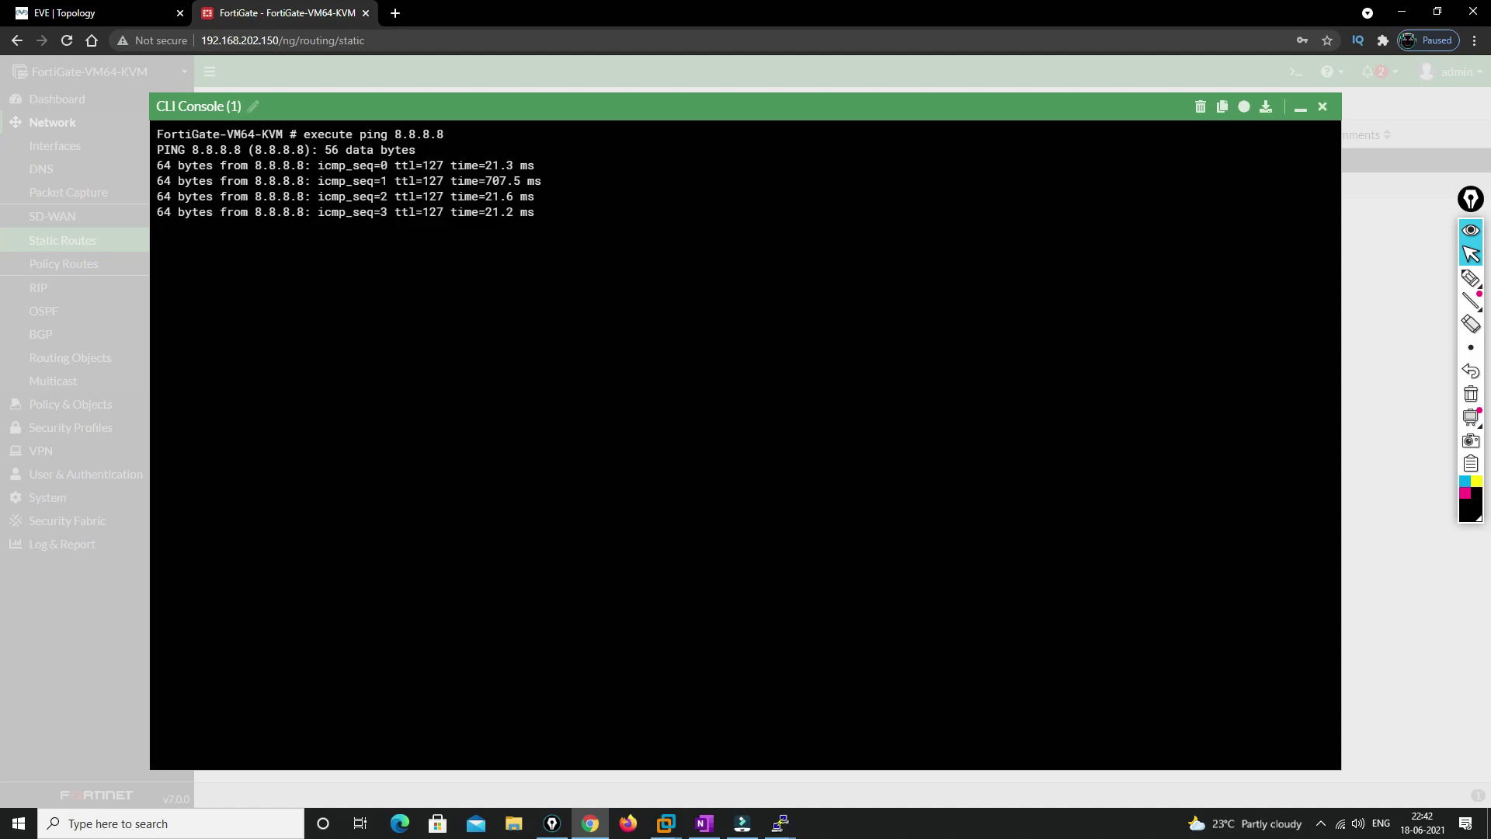
pyautogui.hotkey('ctrl', 'c')
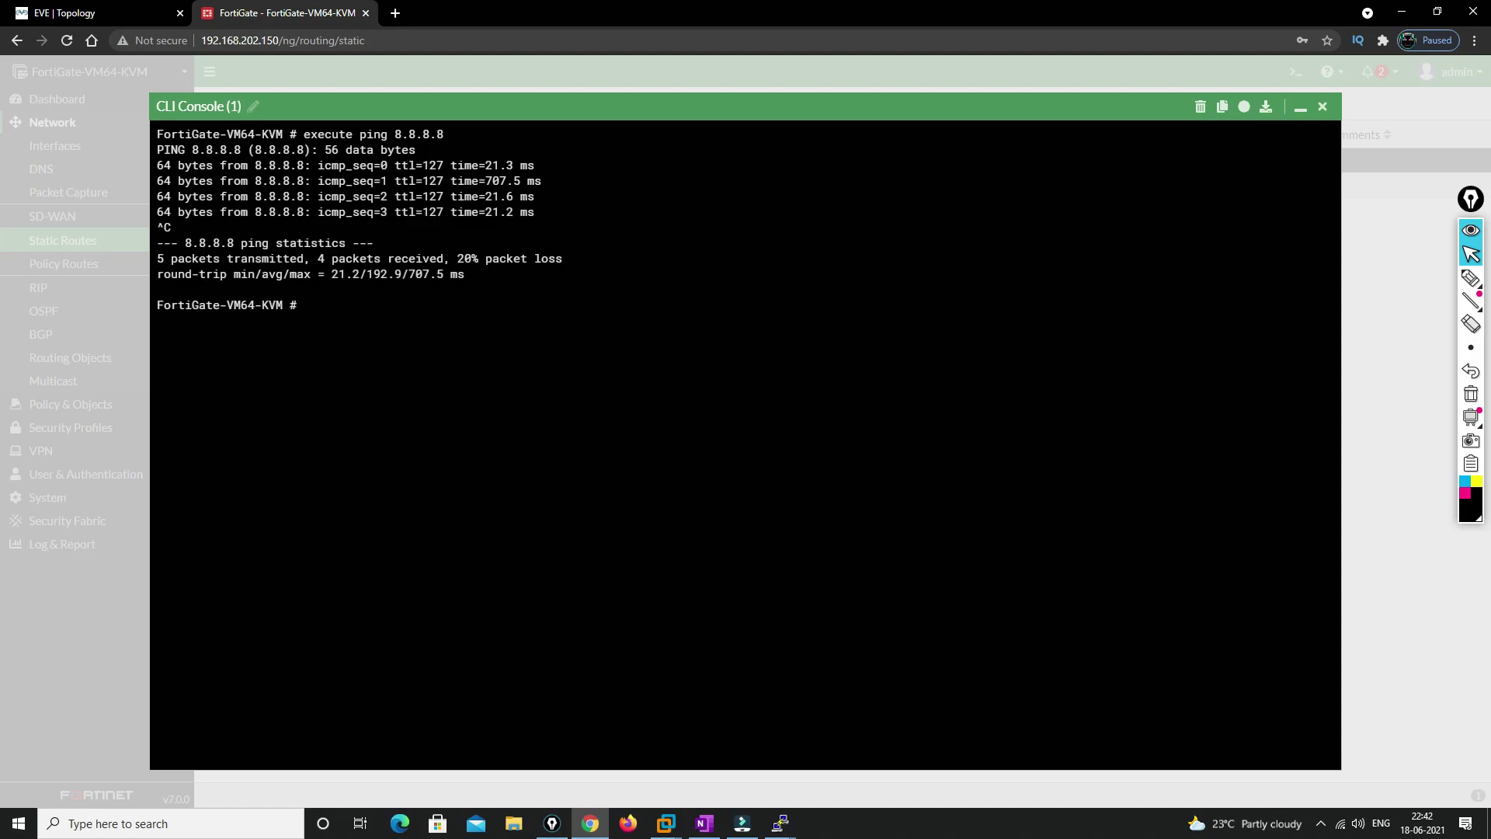
pyautogui.click(1322, 107)
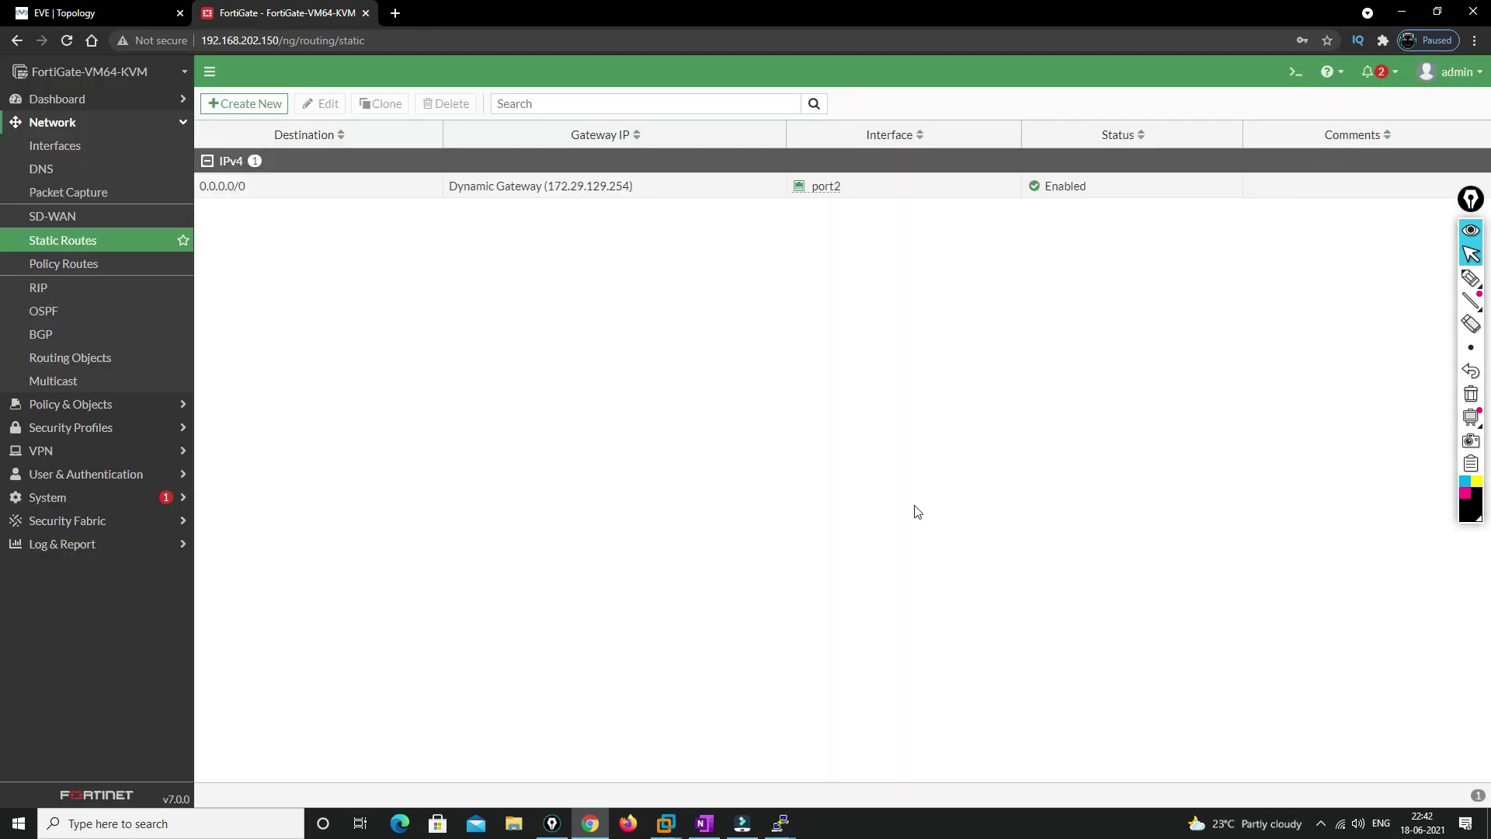
# Check the lab topology, then go to the Interfaces list and select port1
pyautogui.click(130, 9)
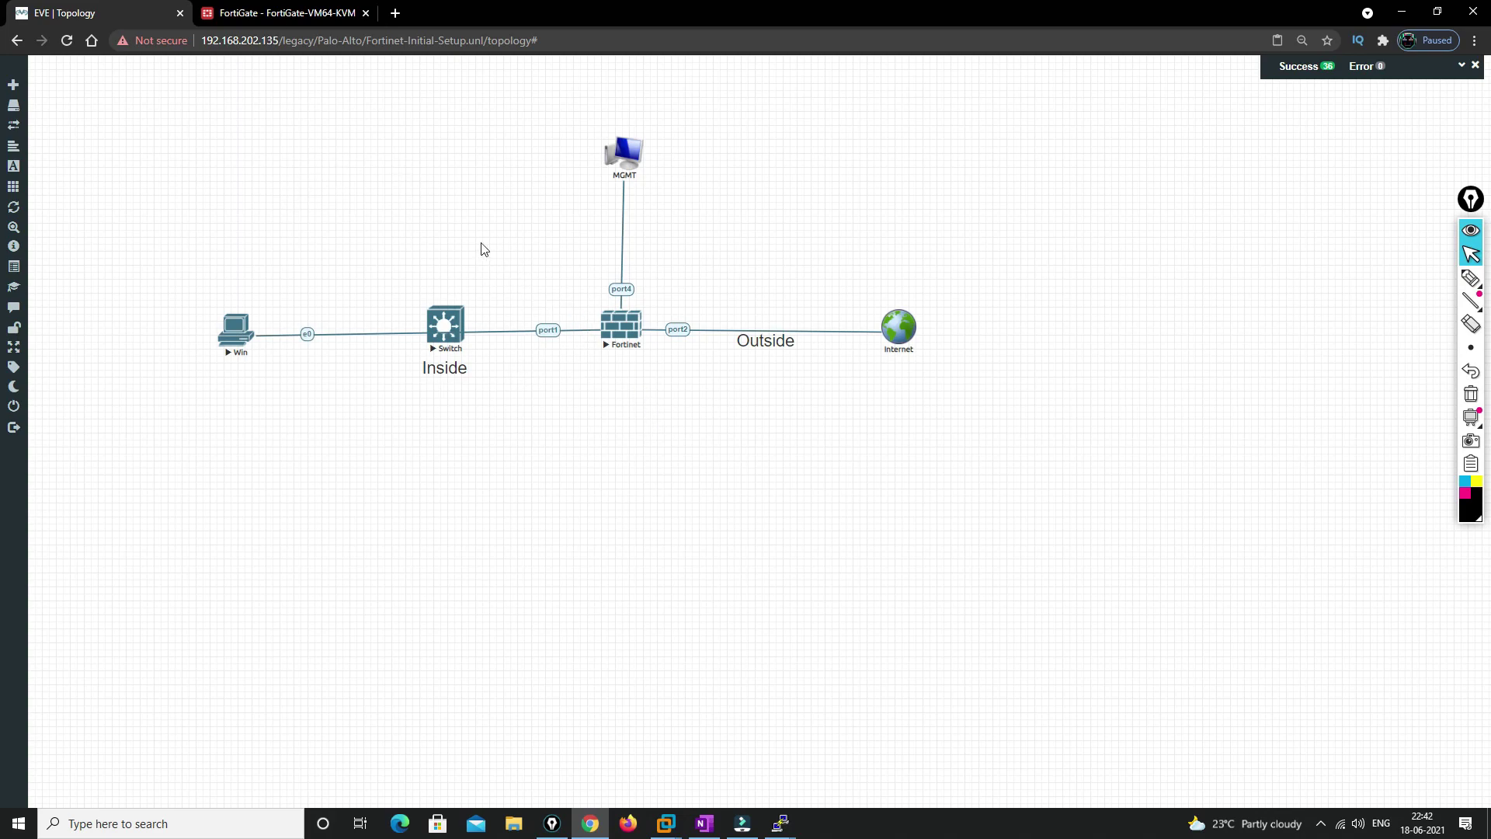
pyautogui.click(303, 9)
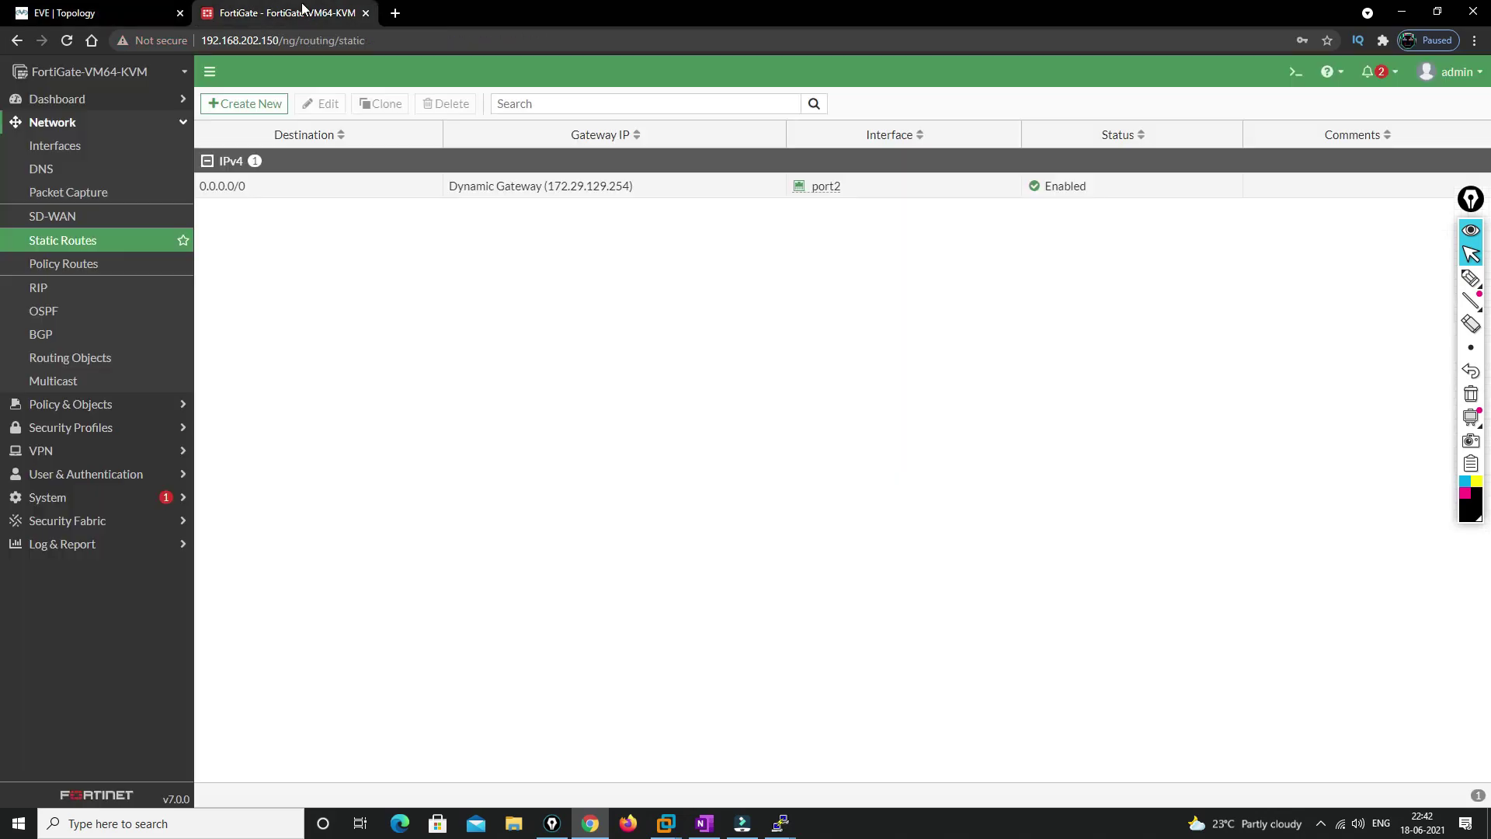
pyautogui.click(62, 145)
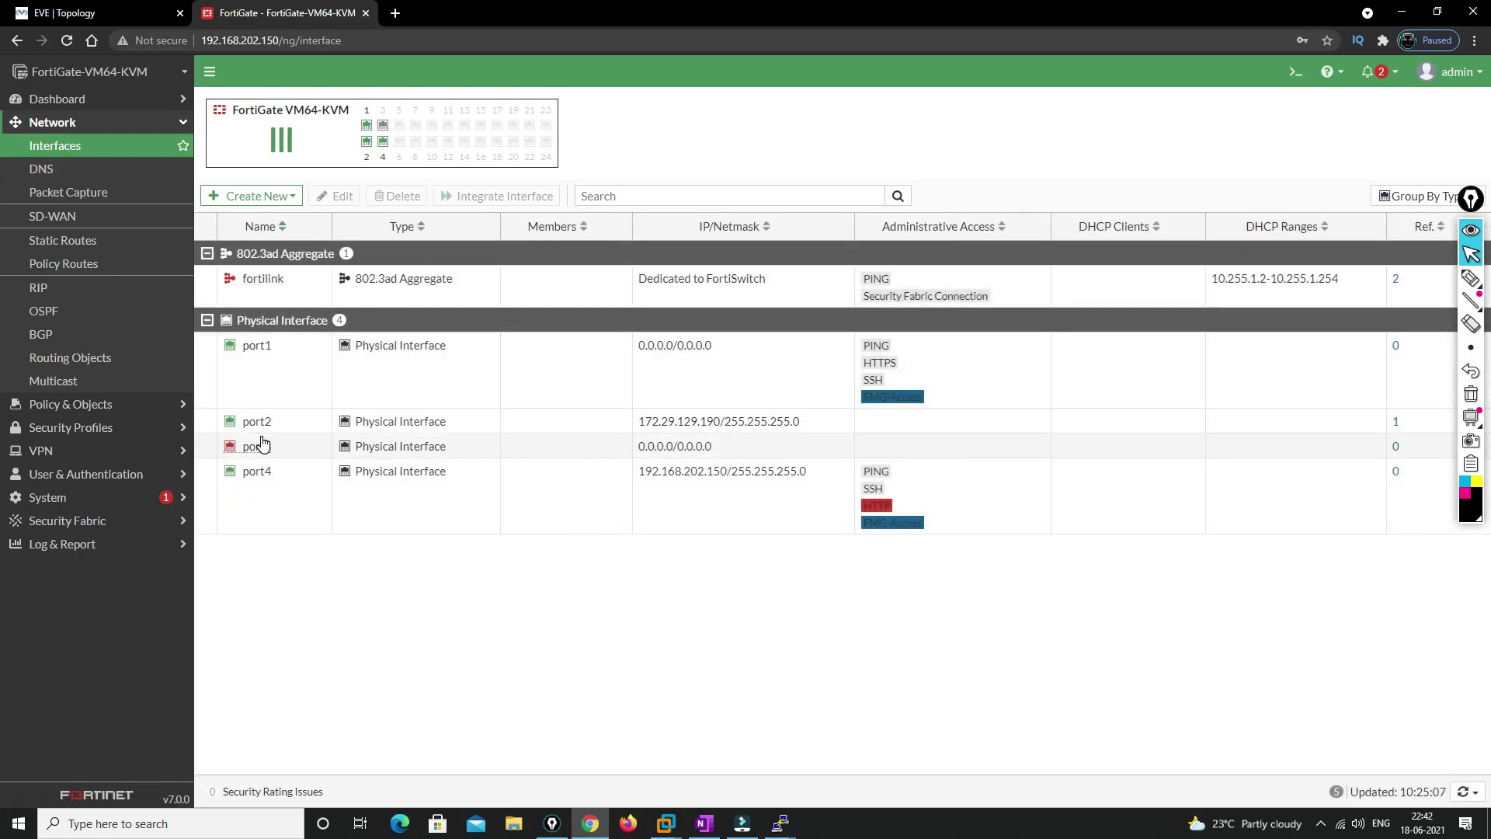
pyautogui.click(261, 349)
pyautogui.rightClick(262, 351)
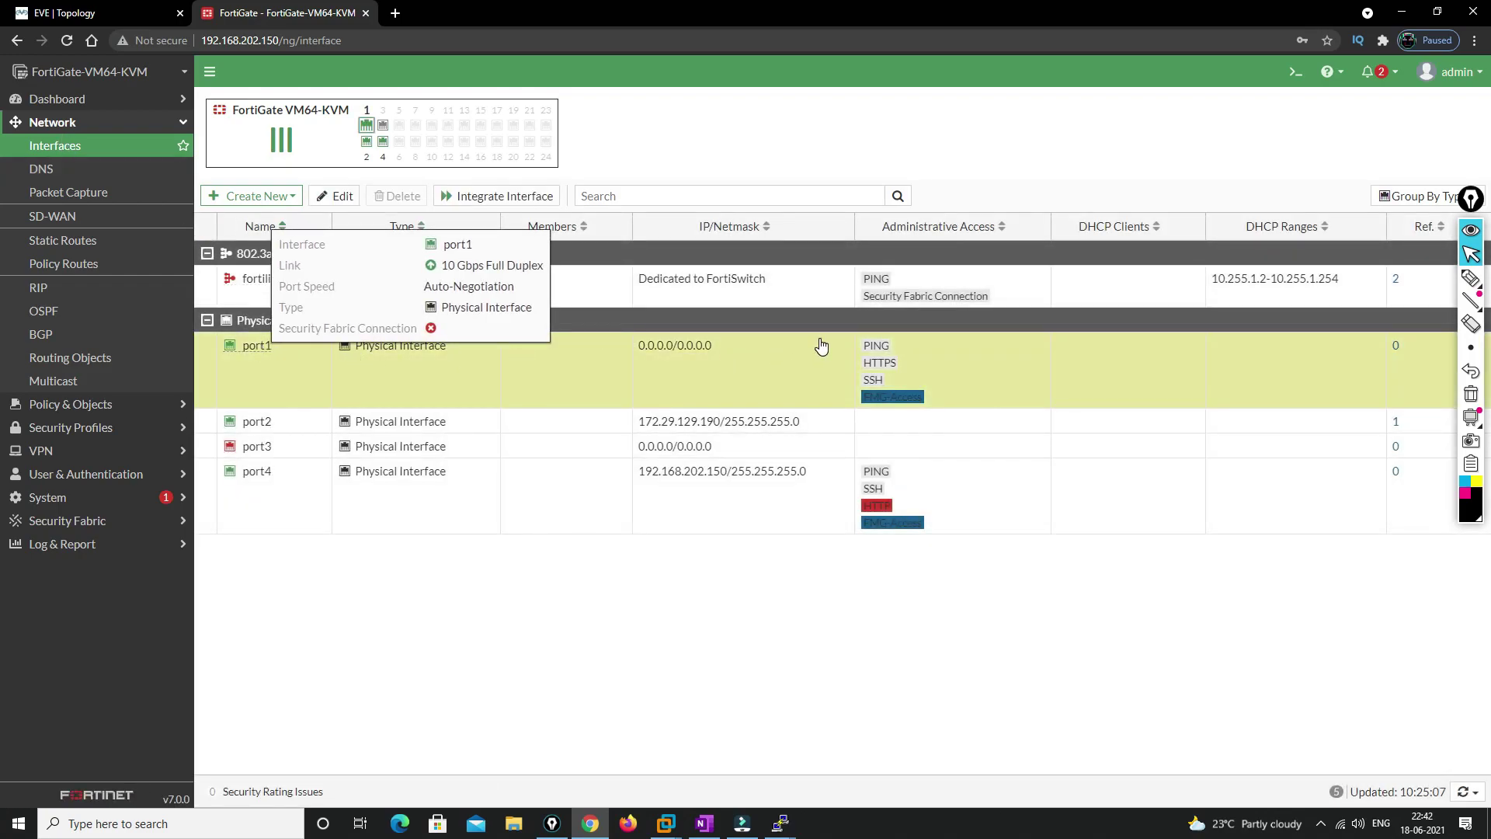
pyautogui.press('Escape')
# Switch port1 to manual addressing with 10.1.1.10/24 and save it
pyautogui.click(335, 196)
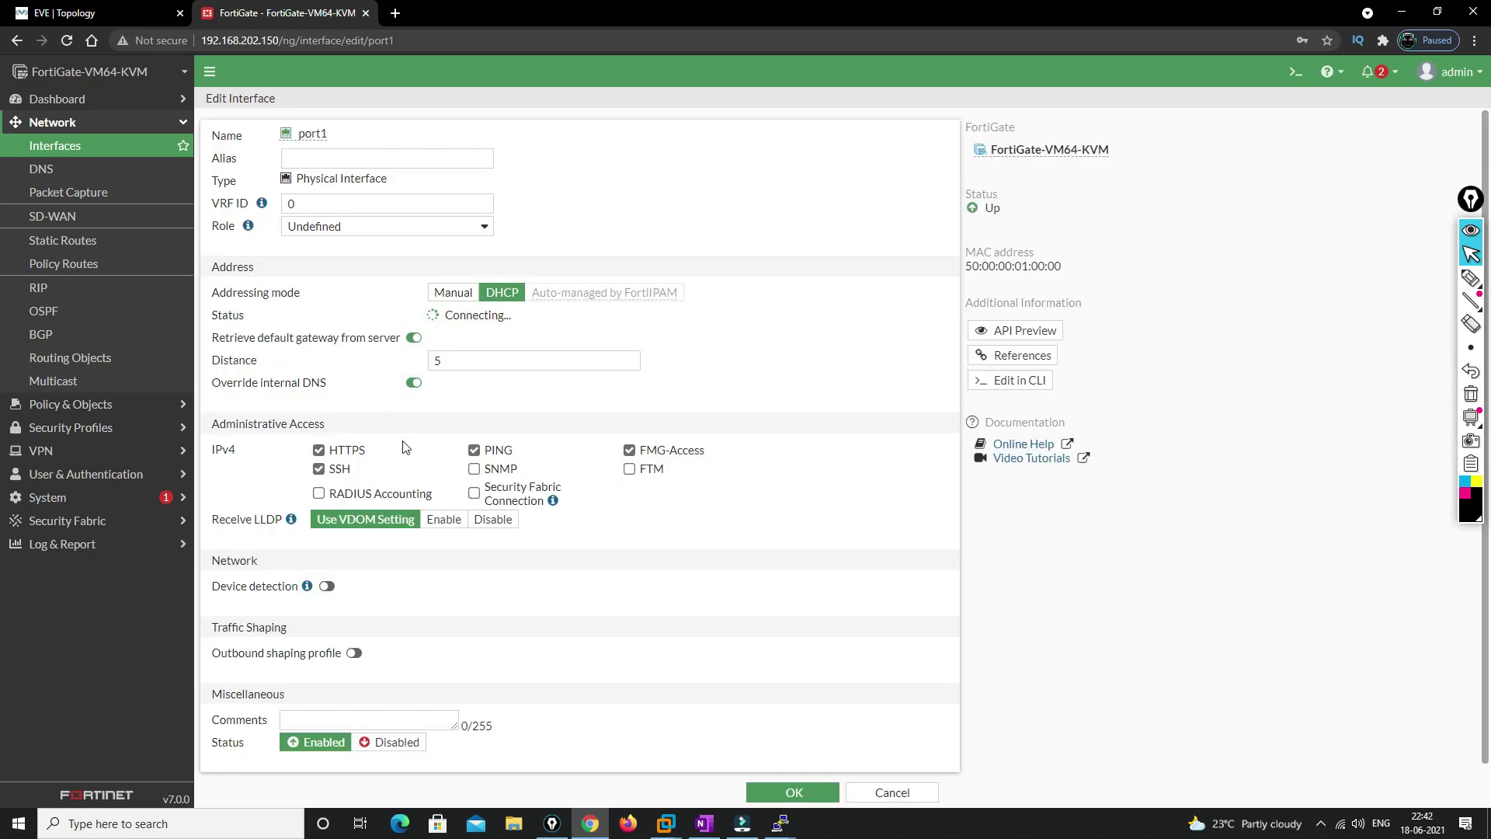
pyautogui.click(452, 292)
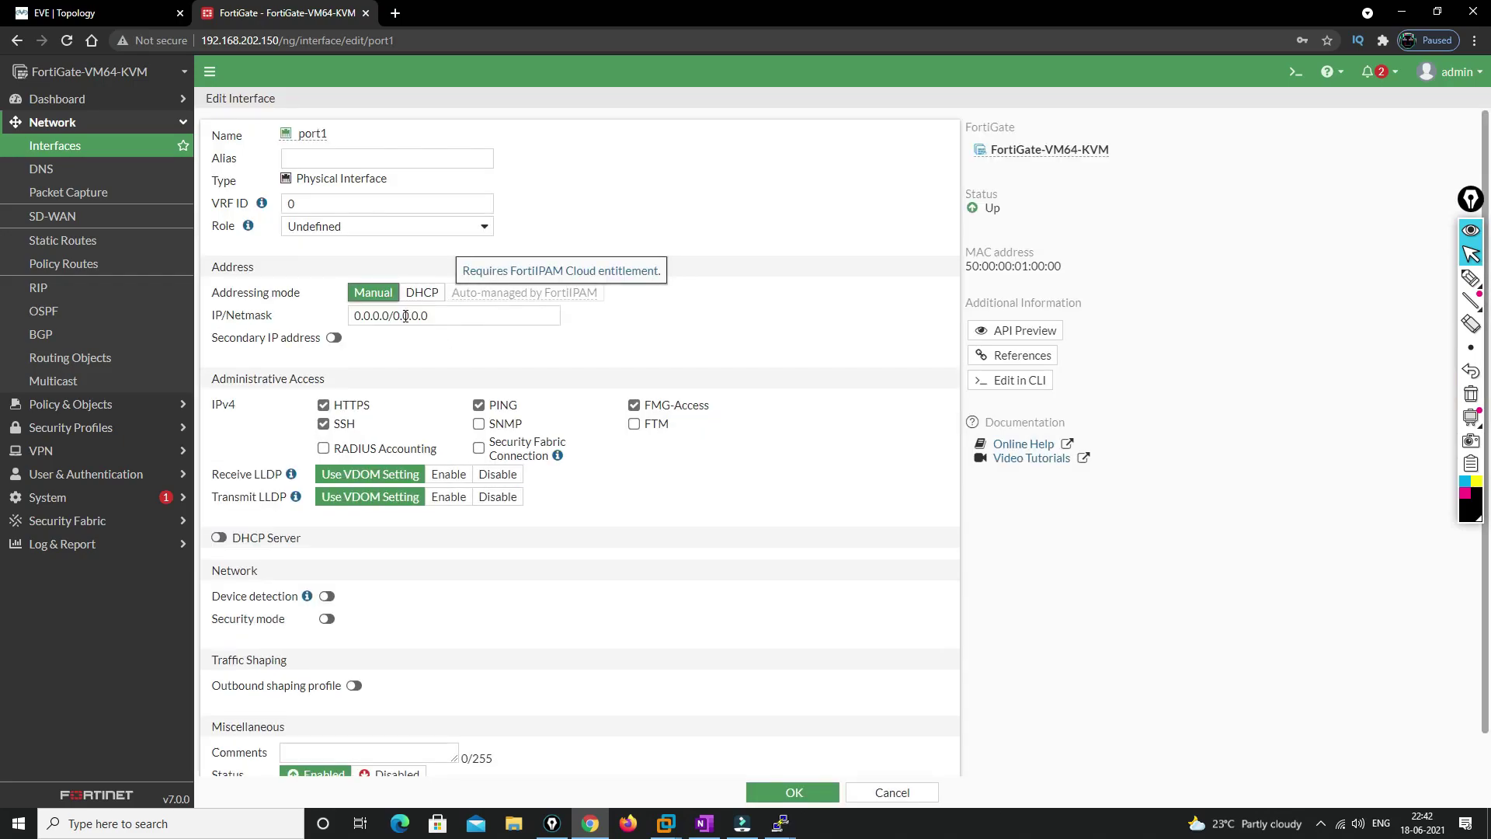
pyautogui.click(229, 318)
pyautogui.write('10.1.')
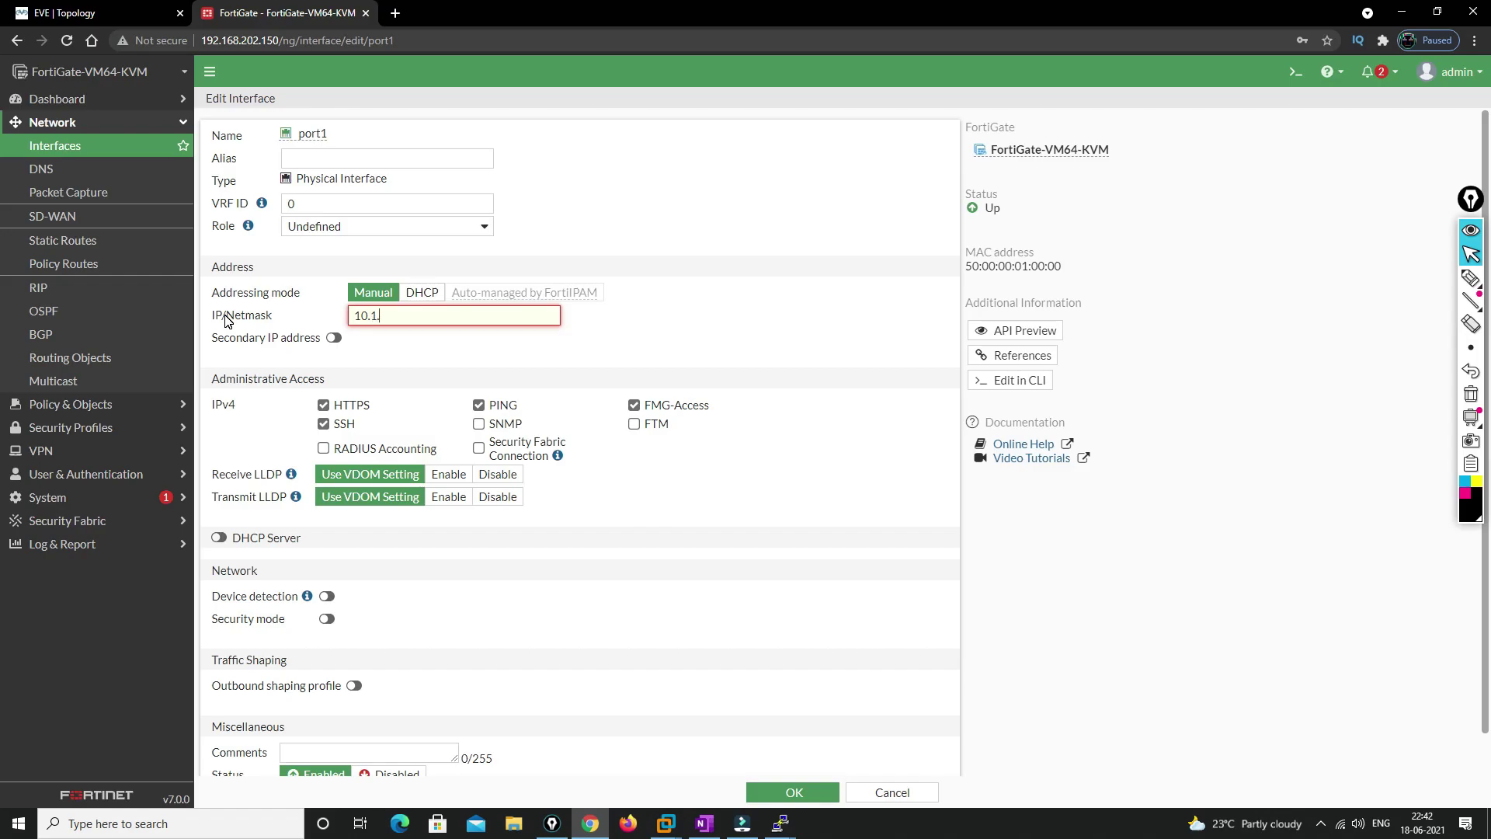
pyautogui.write('1.1/24')
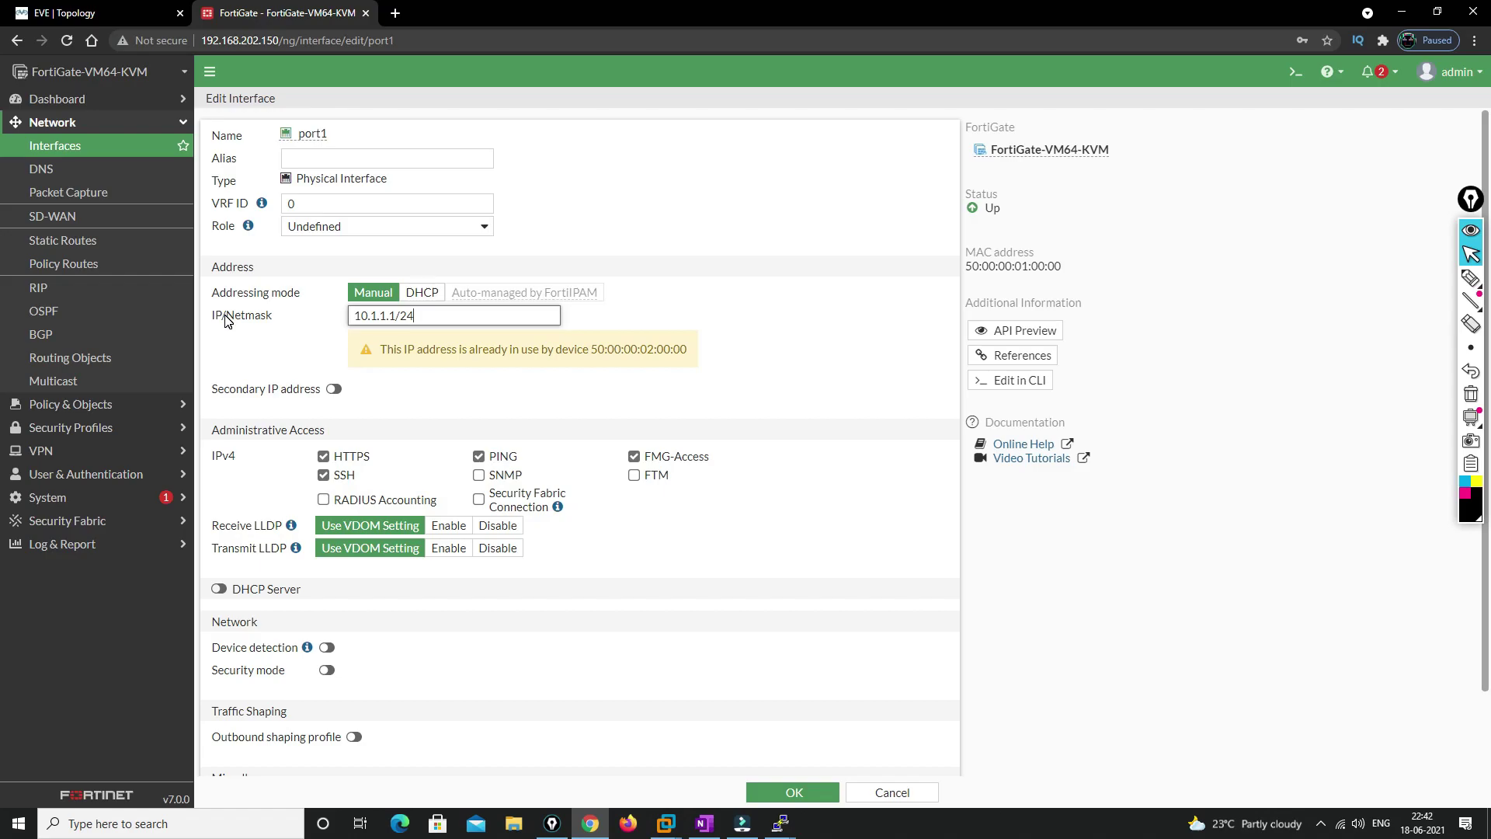
pyautogui.write('0')
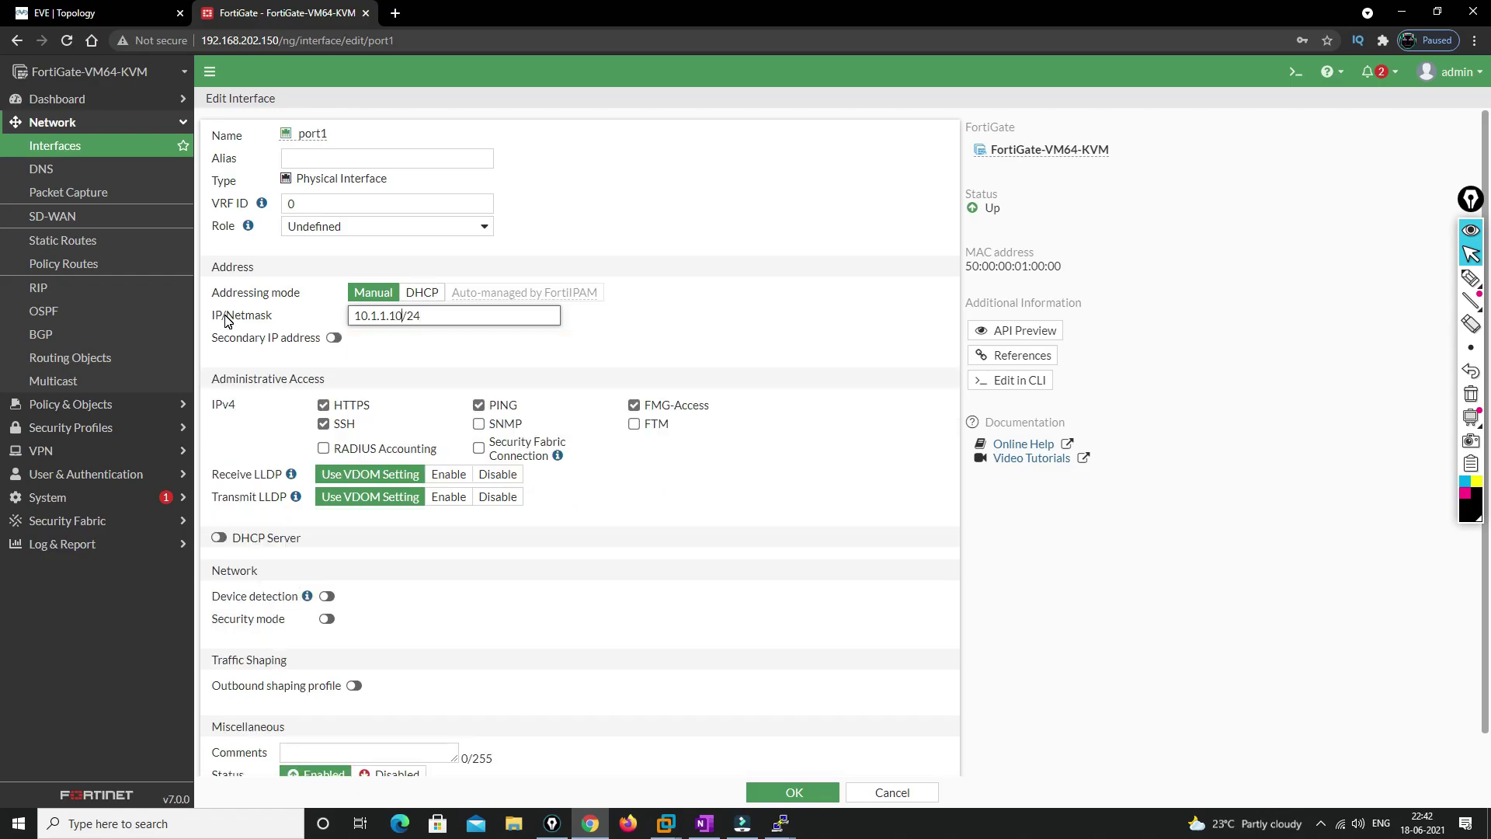
pyautogui.scroll(-1, 781, 540)
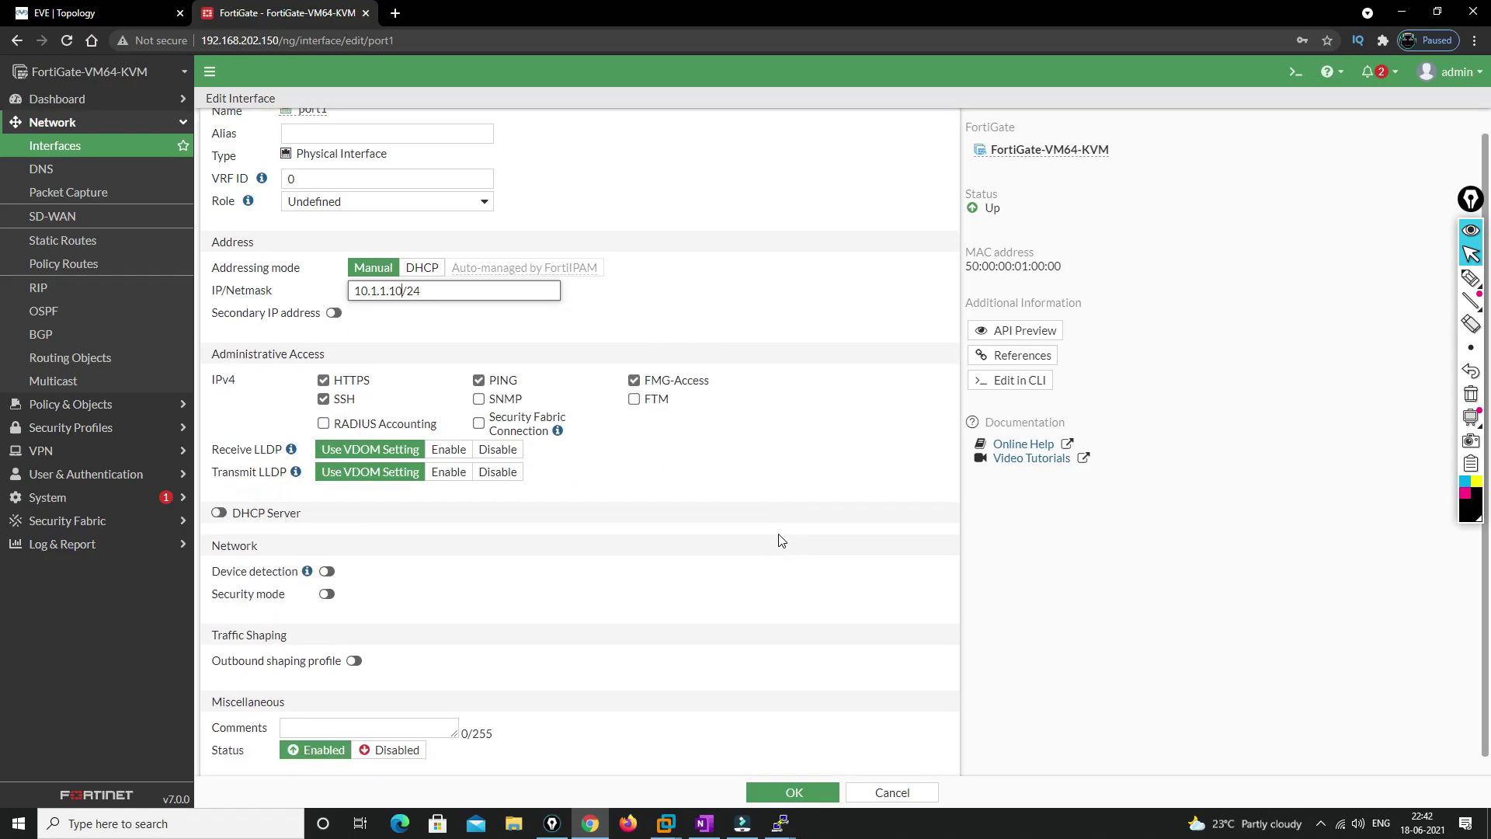
pyautogui.click(792, 790)
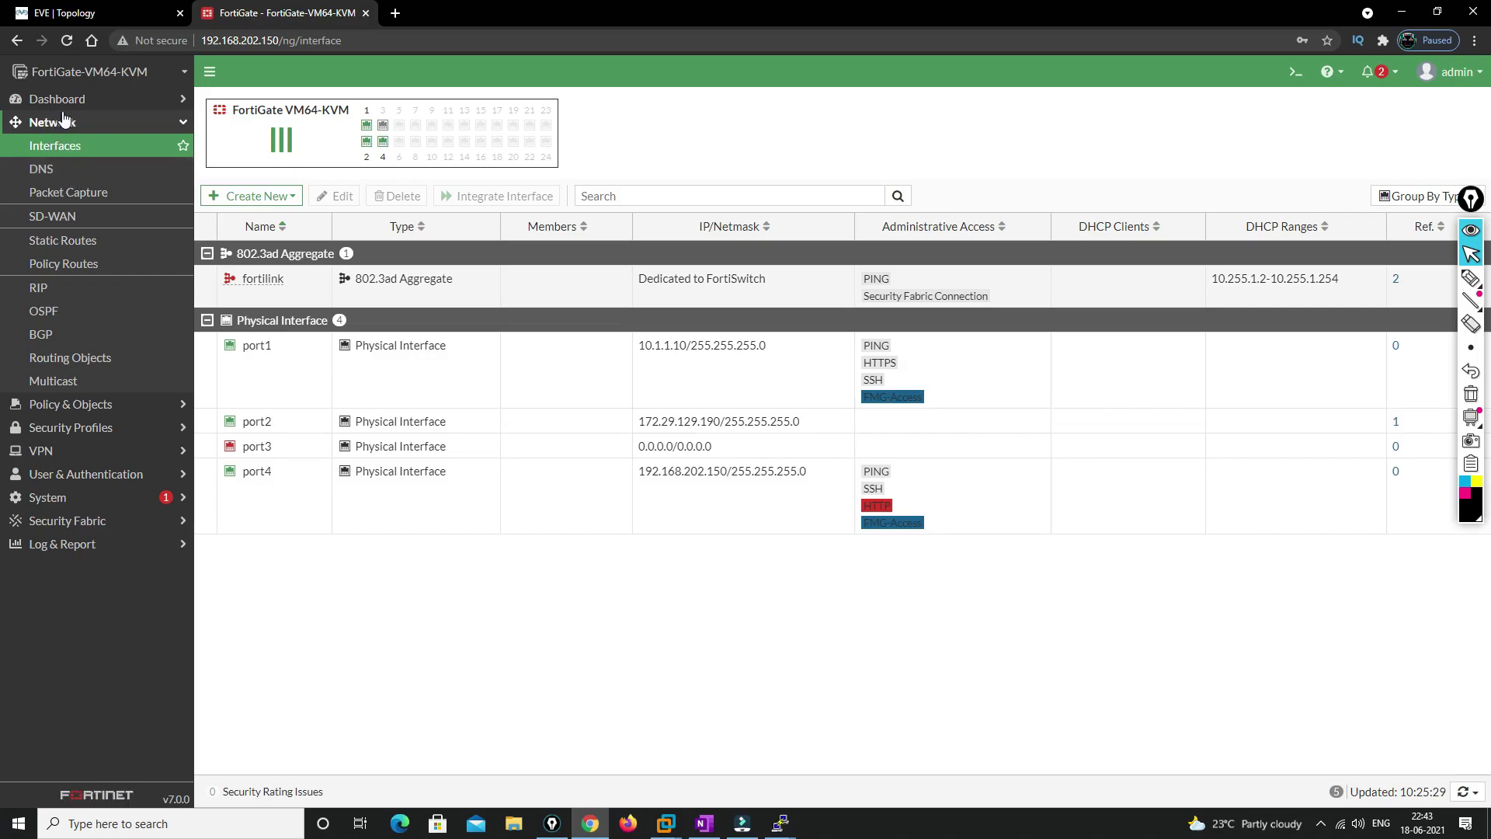
pyautogui.click(91, 405)
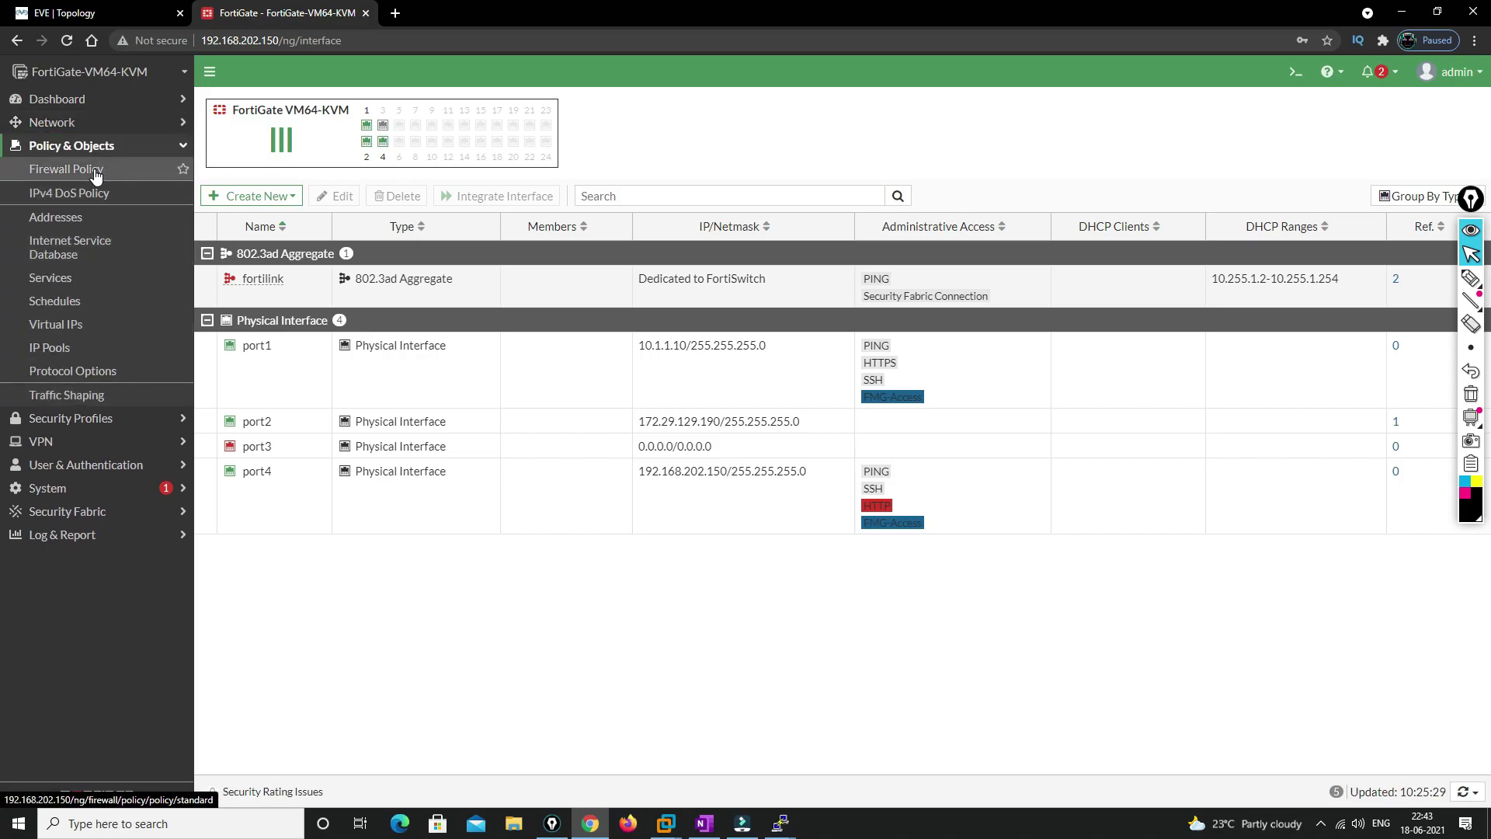
# Start a new firewall policy named Outbound with incoming port1 and outgoing port2
pyautogui.click(96, 174)
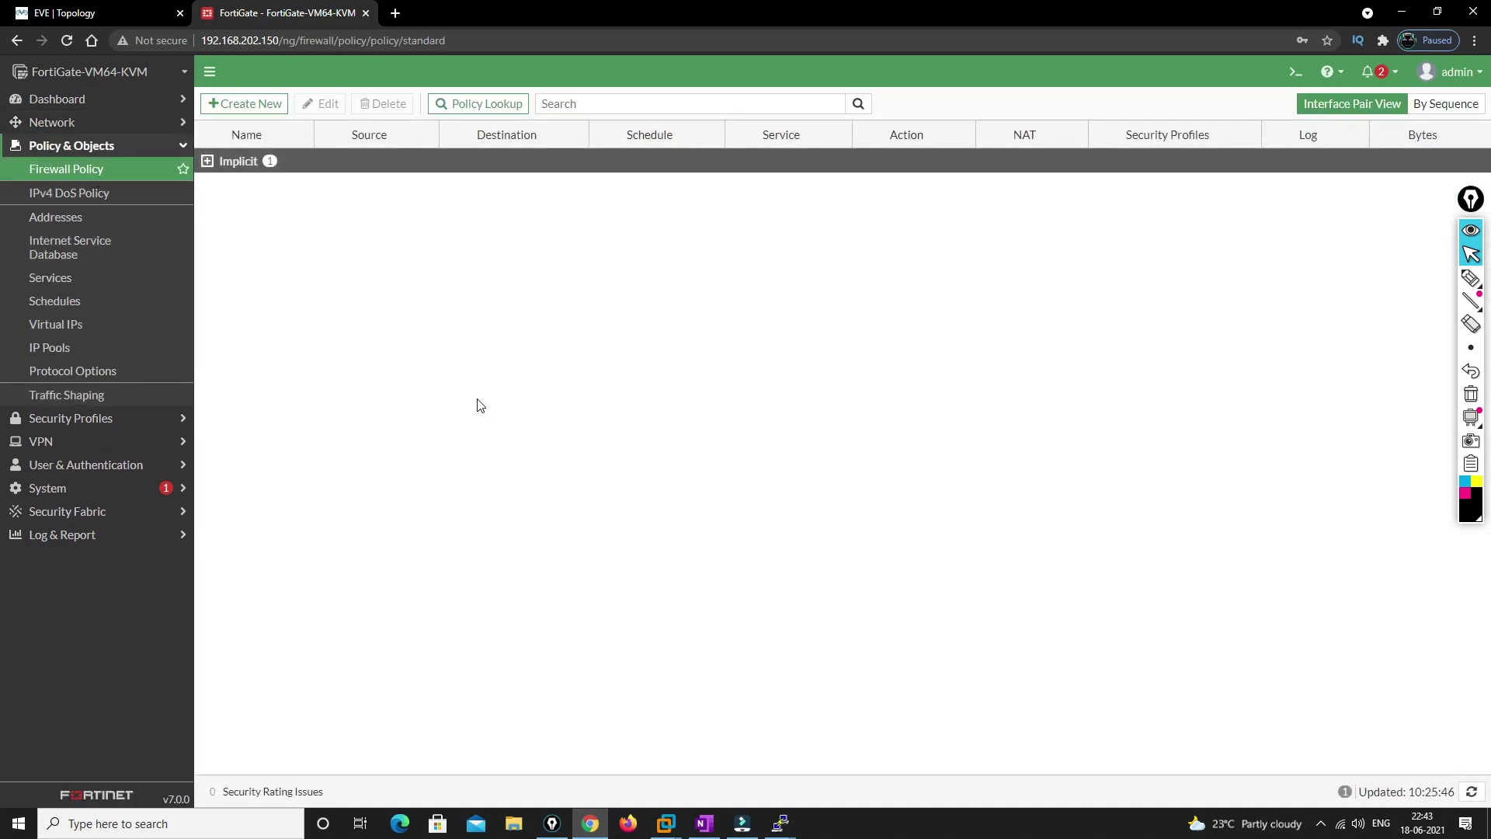
pyautogui.click(235, 104)
pyautogui.click(341, 149)
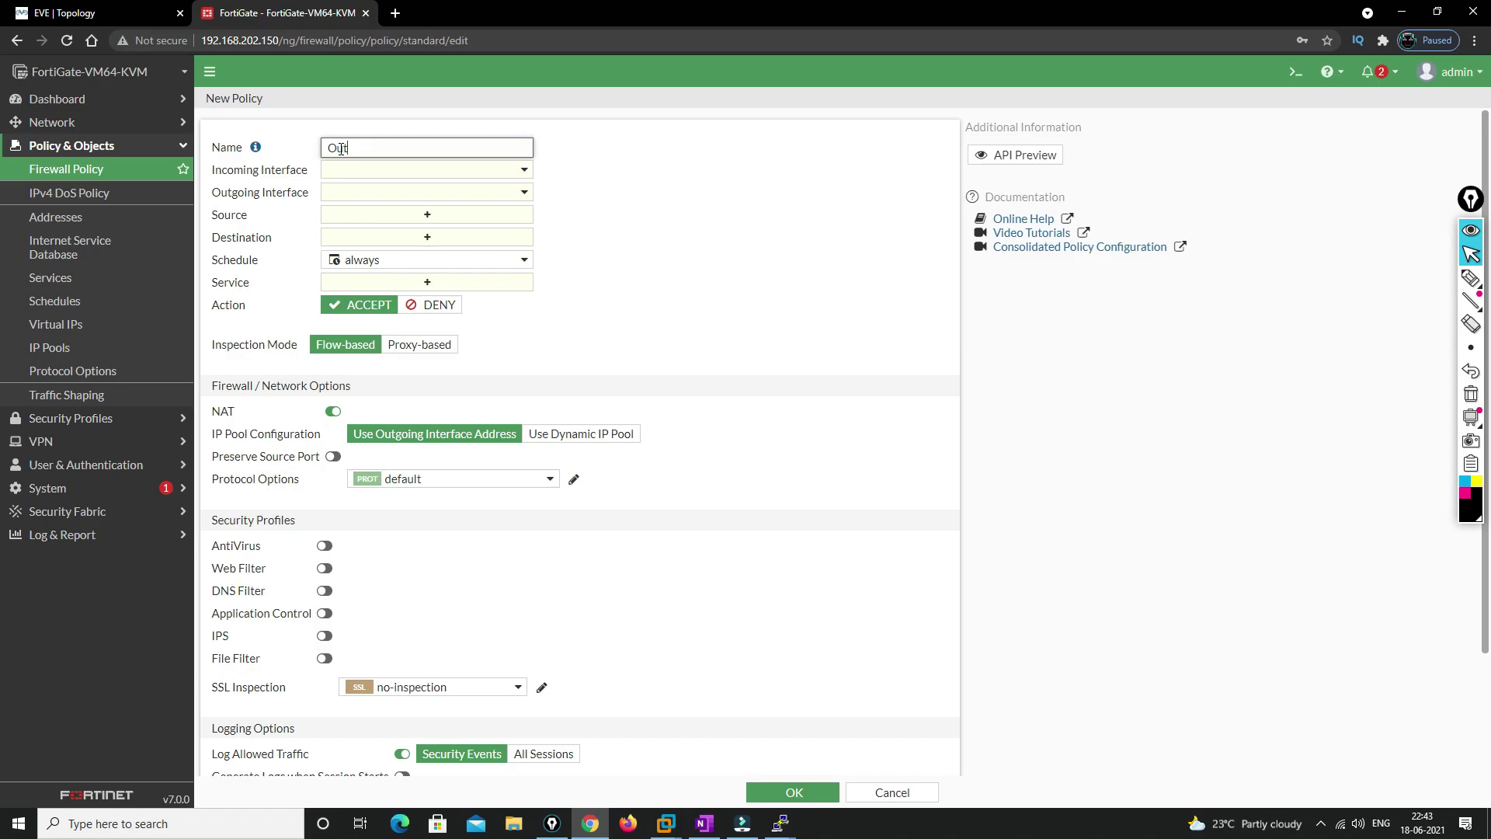
pyautogui.click(412, 177)
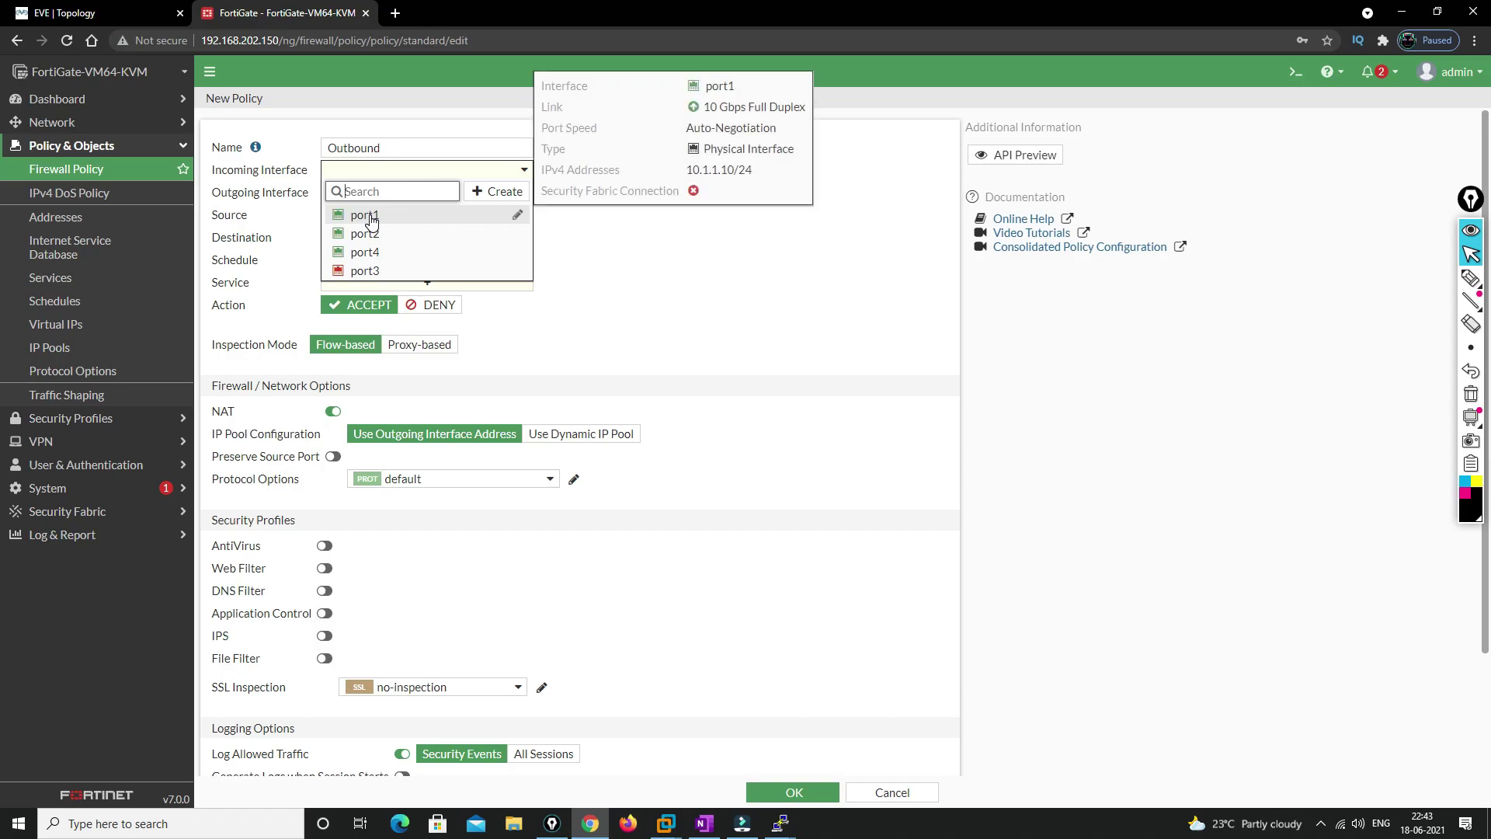
pyautogui.click(371, 221)
pyautogui.click(116, 13)
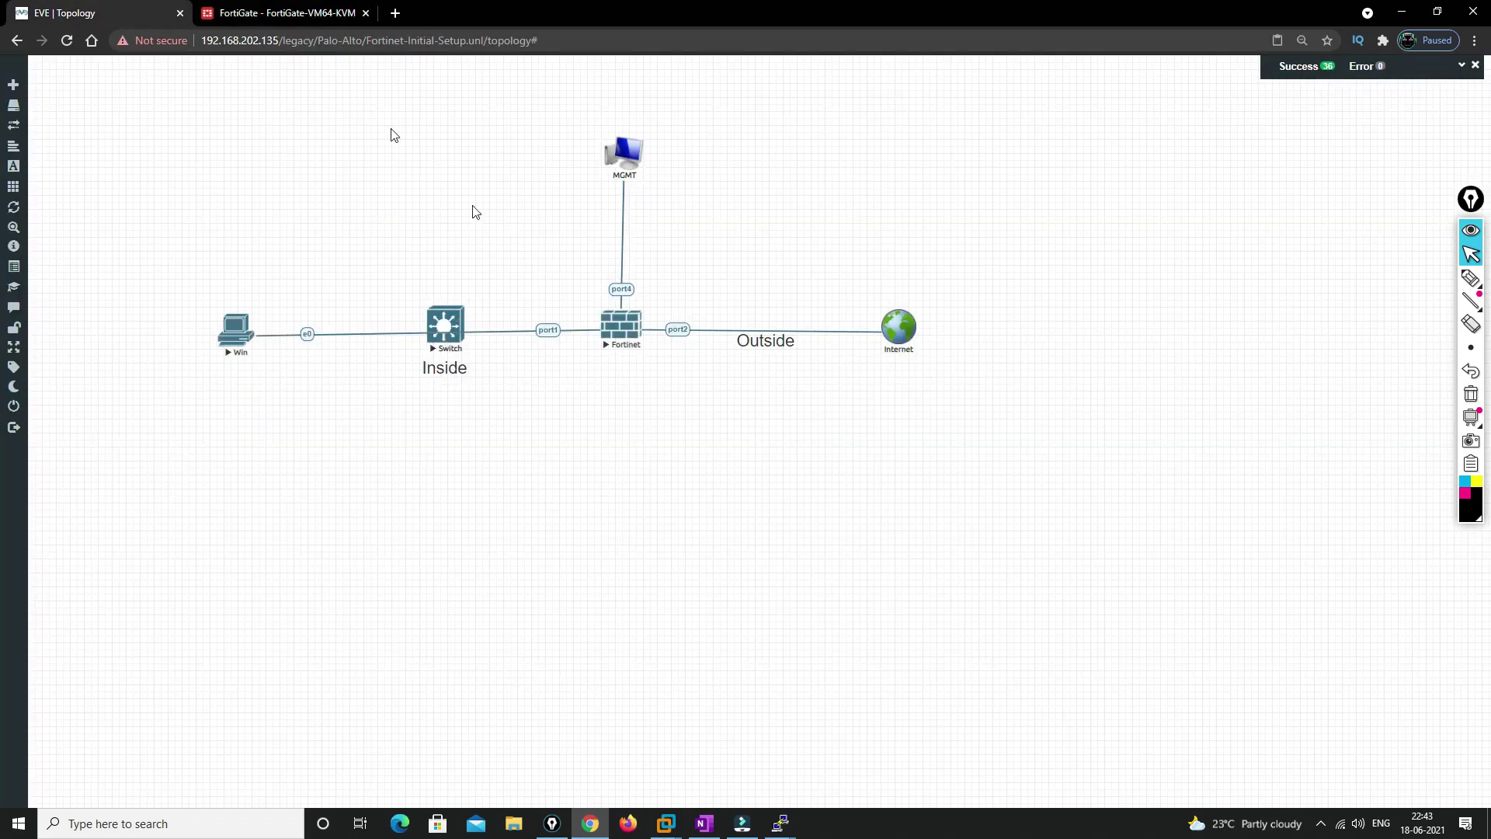
pyautogui.click(287, 25)
pyautogui.click(523, 193)
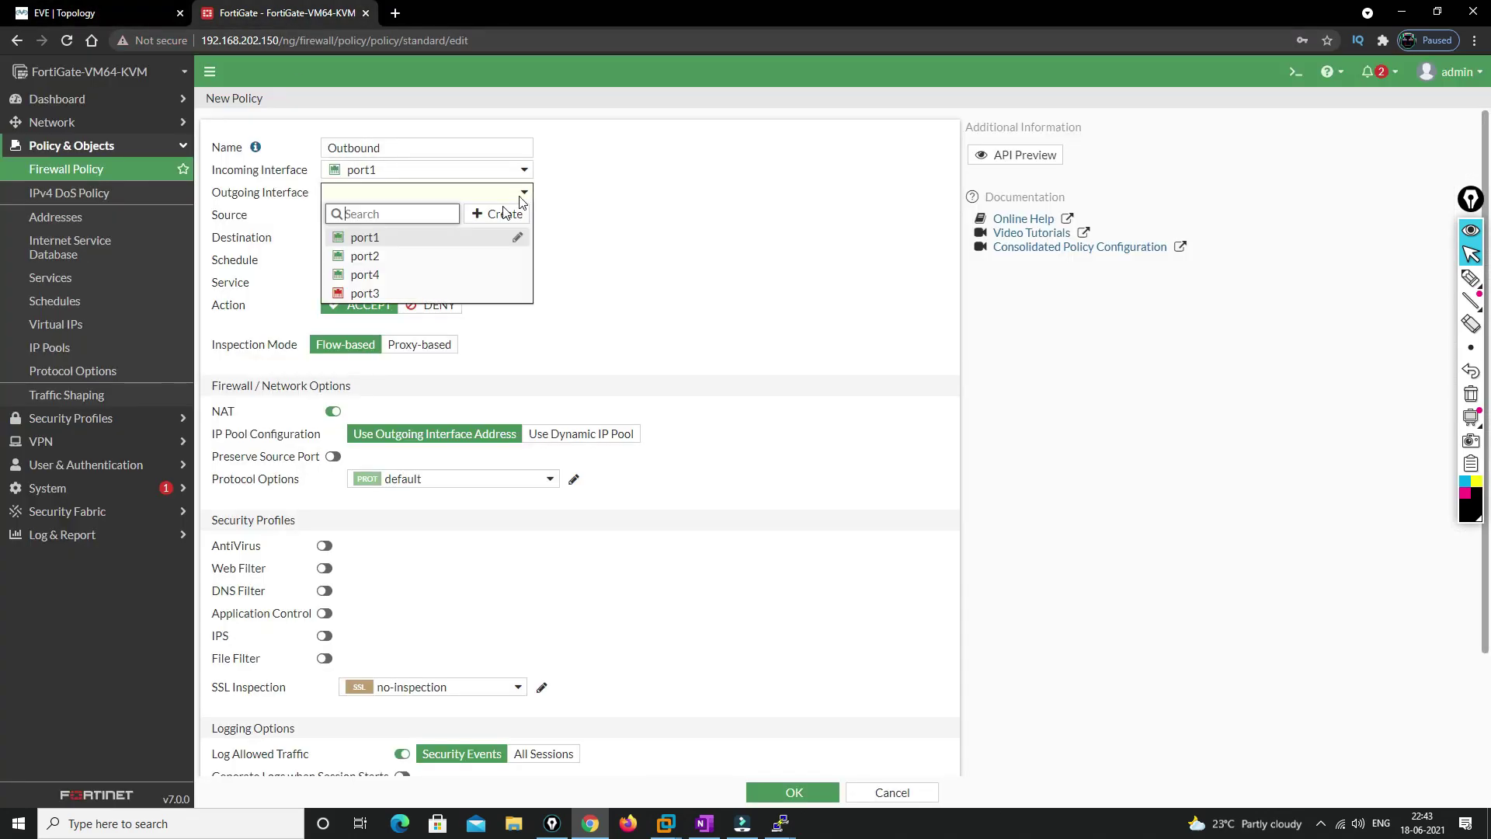
pyautogui.click(362, 258)
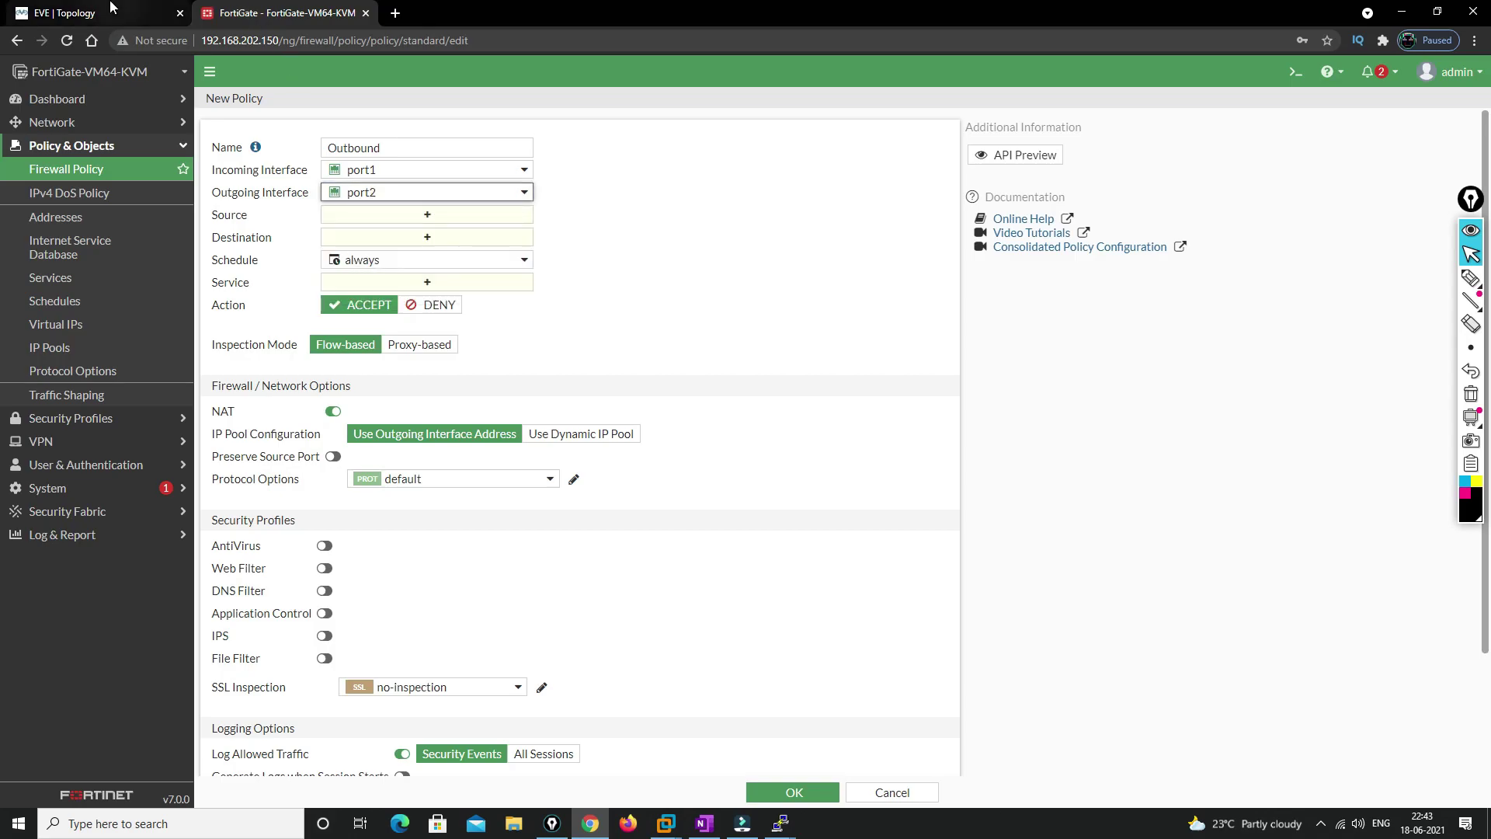
pyautogui.click(101, 12)
pyautogui.click(303, 13)
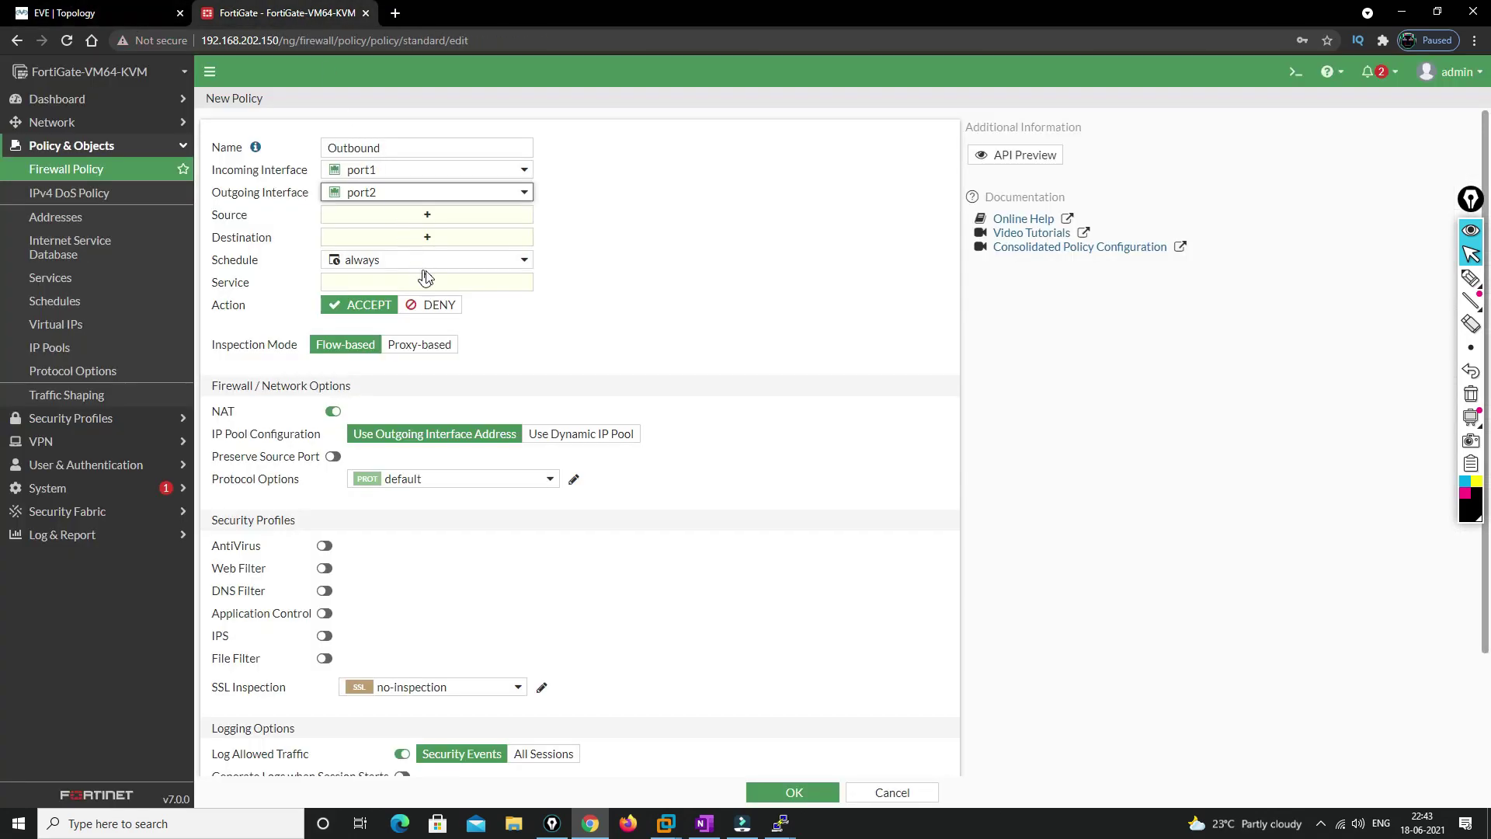
# Set the policy's source and destination to all and its service to ALL
pyautogui.click(426, 216)
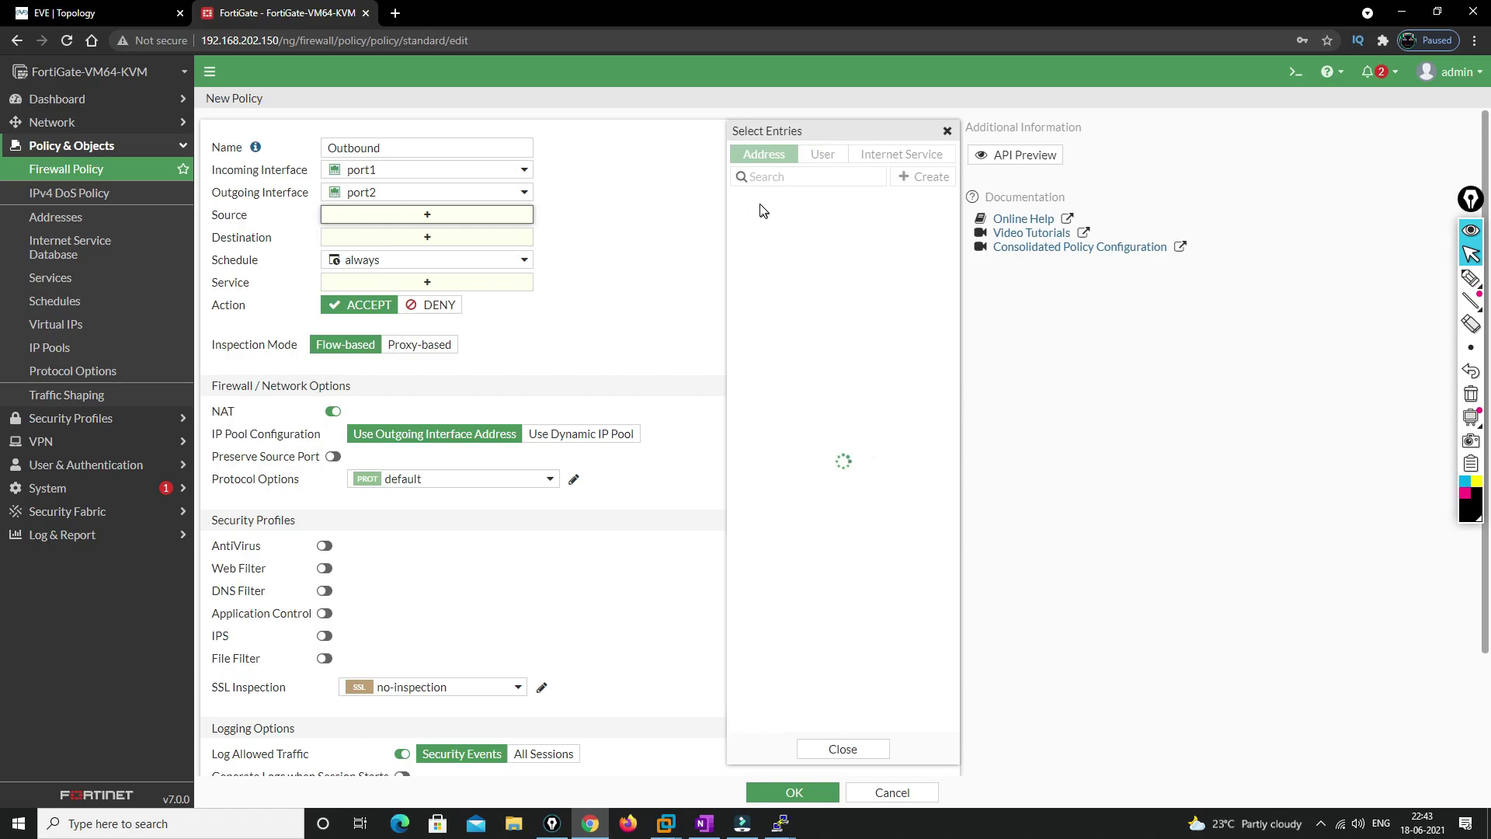
pyautogui.click(759, 221)
pyautogui.click(385, 260)
pyautogui.click(759, 220)
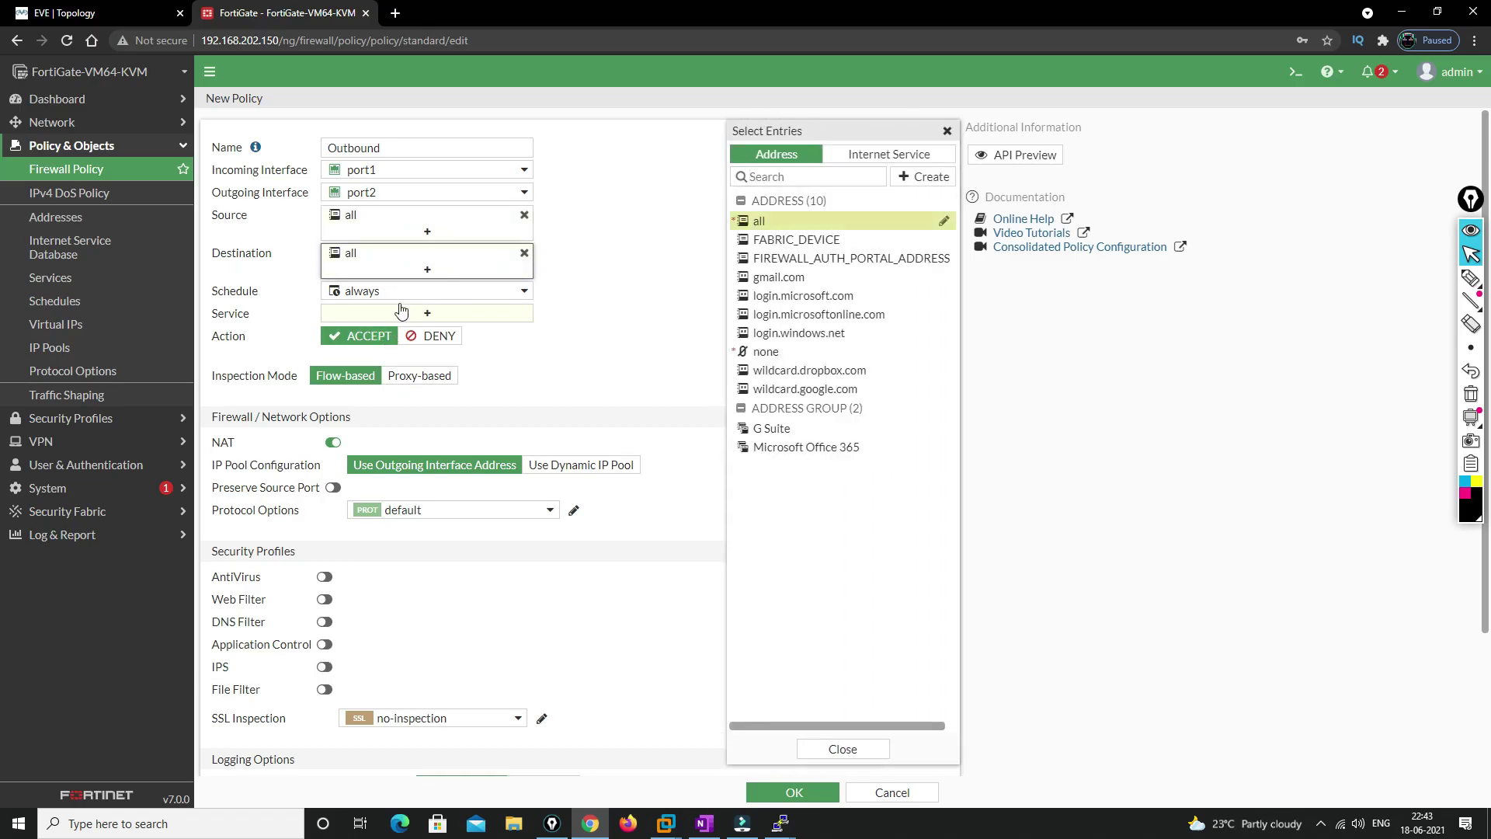
pyautogui.click(426, 313)
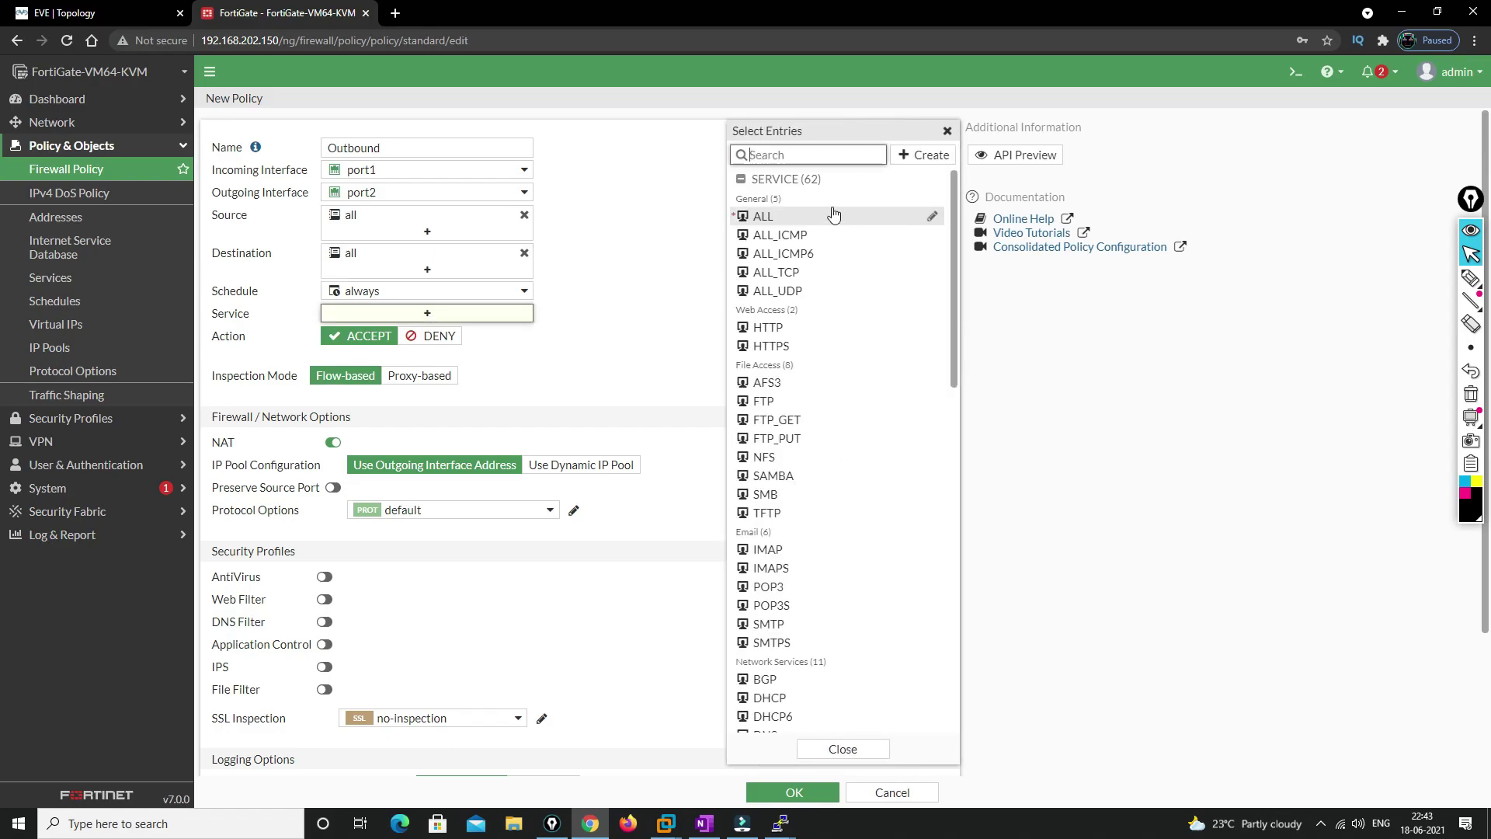
pyautogui.click(749, 221)
# Keep NAT on, enable 'Generate Logs when Session Starts', and save the Outbound policy
pyautogui.click(706, 289)
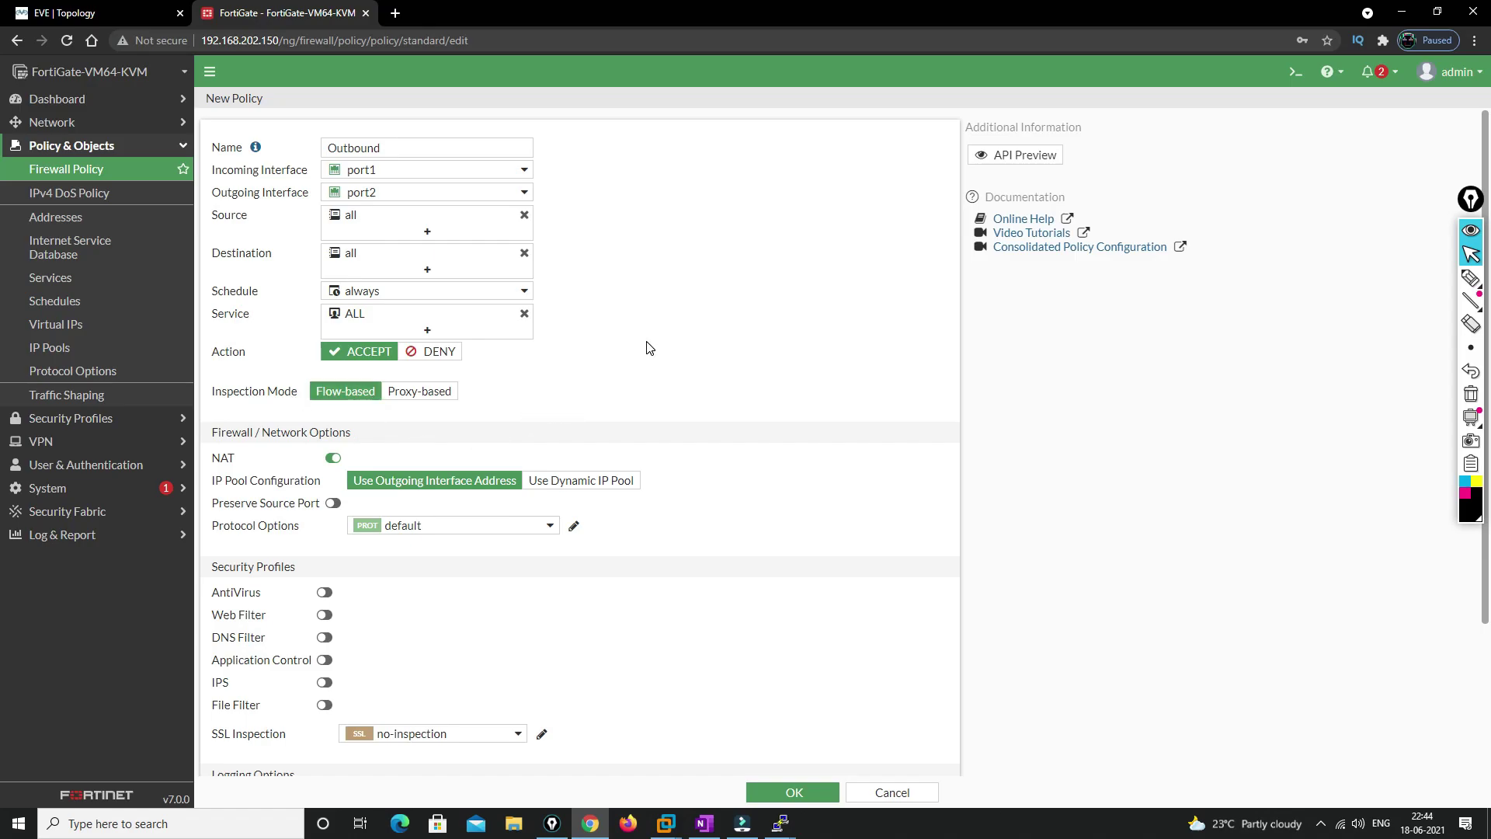
pyautogui.scroll(-3, 722, 364)
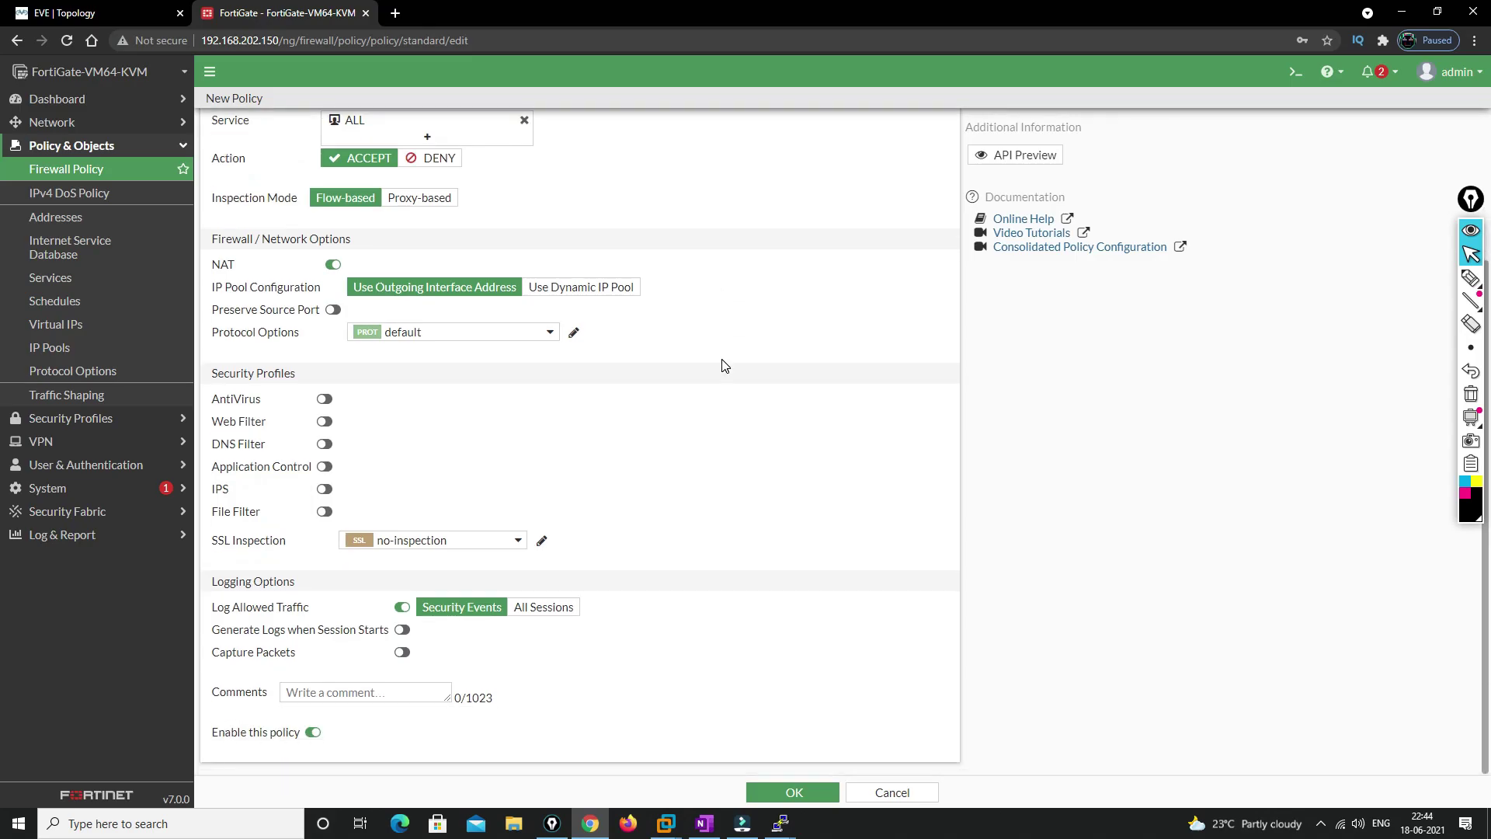
pyautogui.click(335, 266)
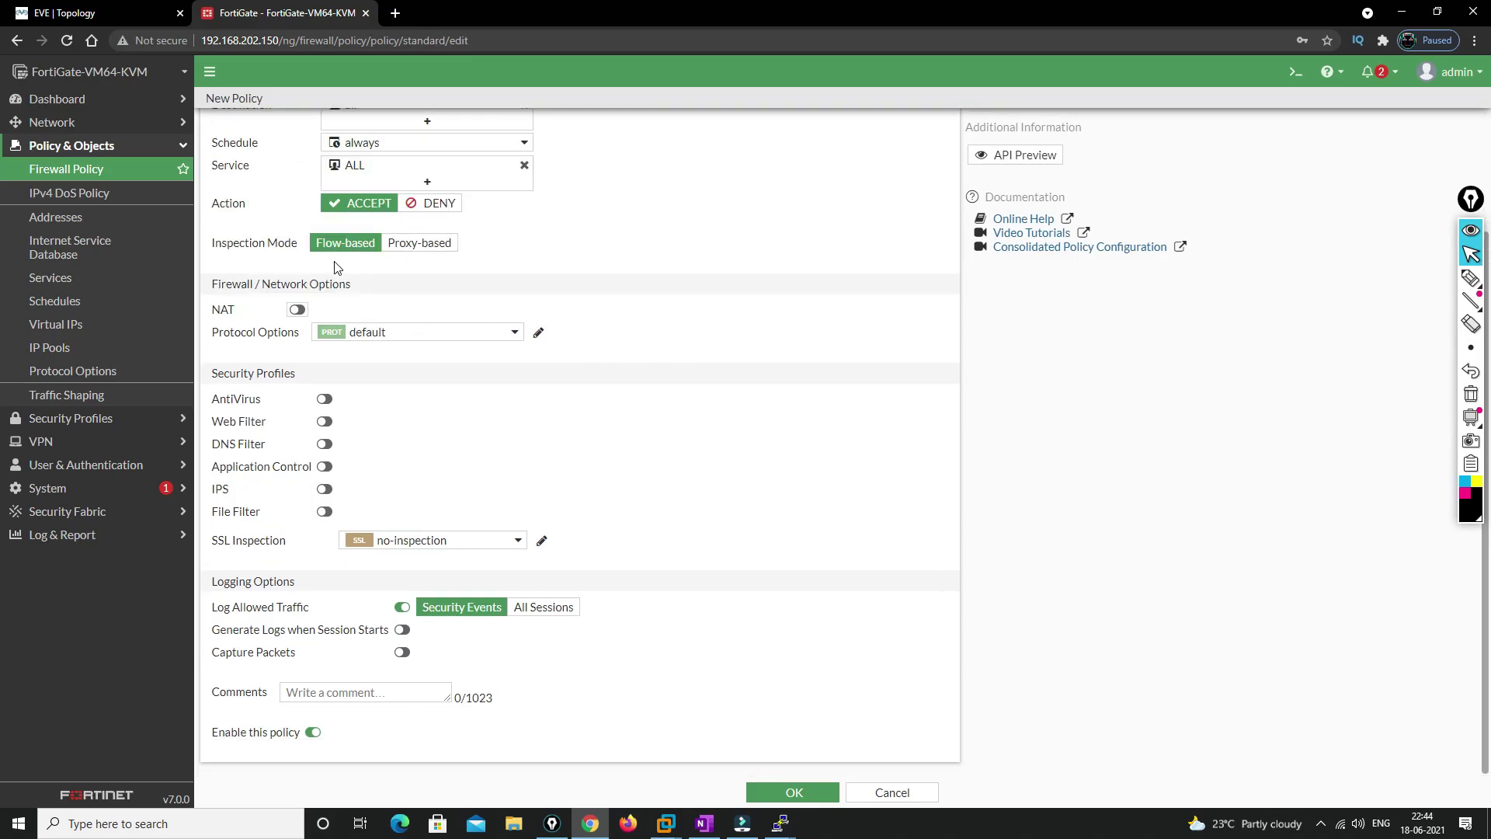
pyautogui.click(298, 309)
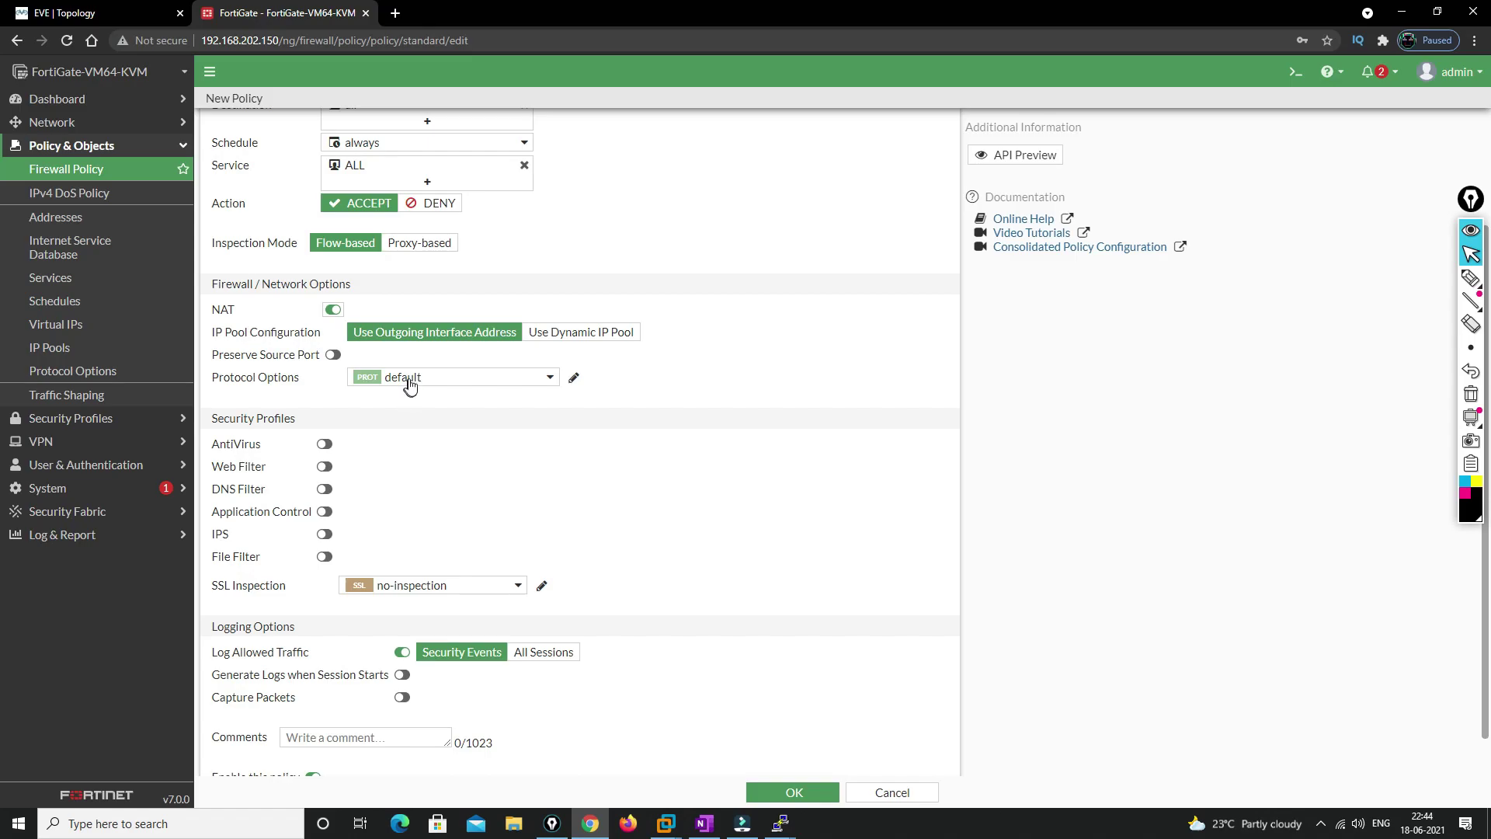
pyautogui.moveTo(402, 381)
pyautogui.scroll(-1, 569, 492)
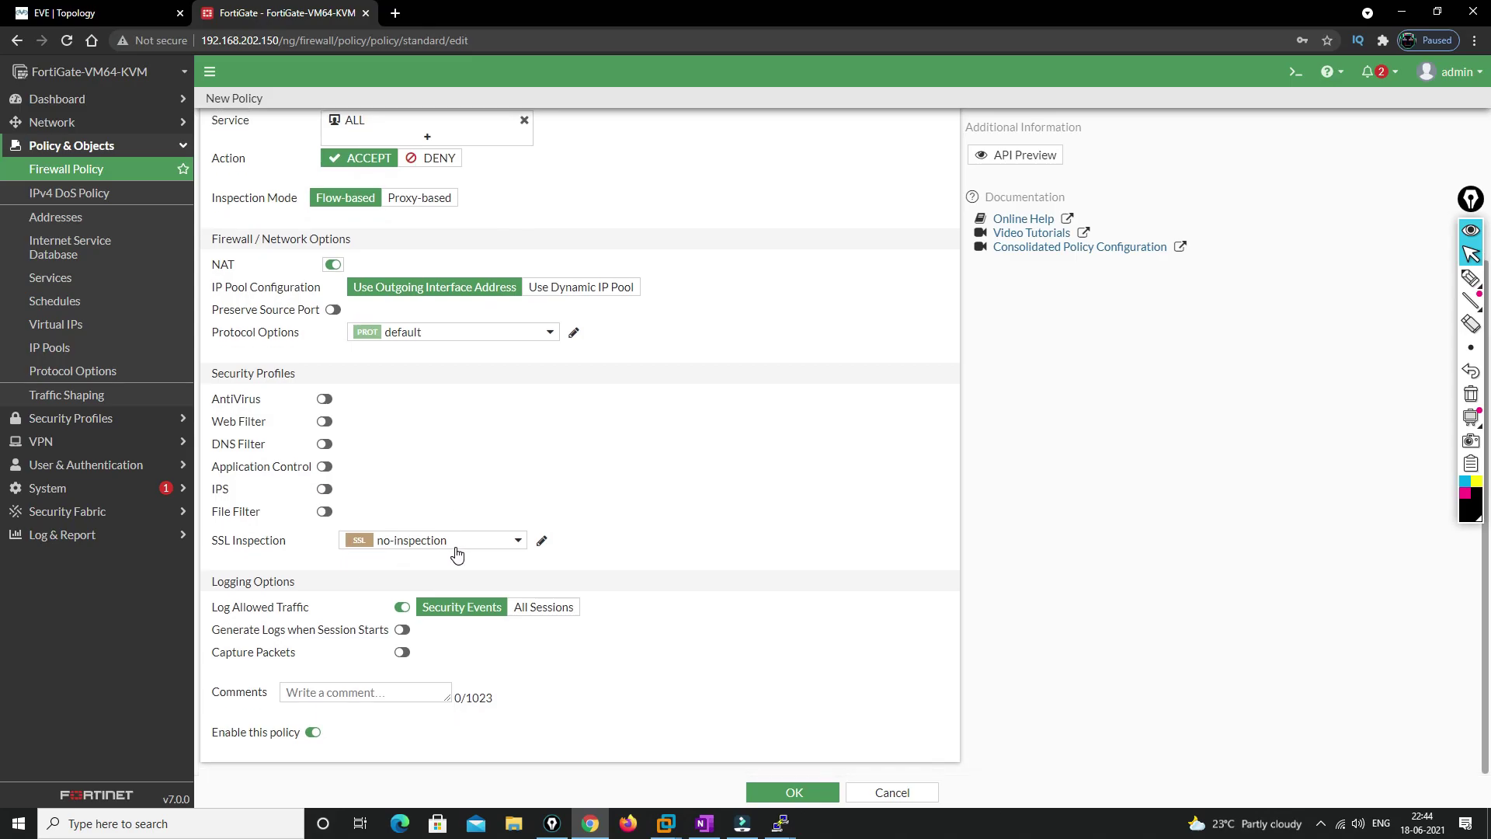
pyautogui.click(403, 631)
pyautogui.click(766, 790)
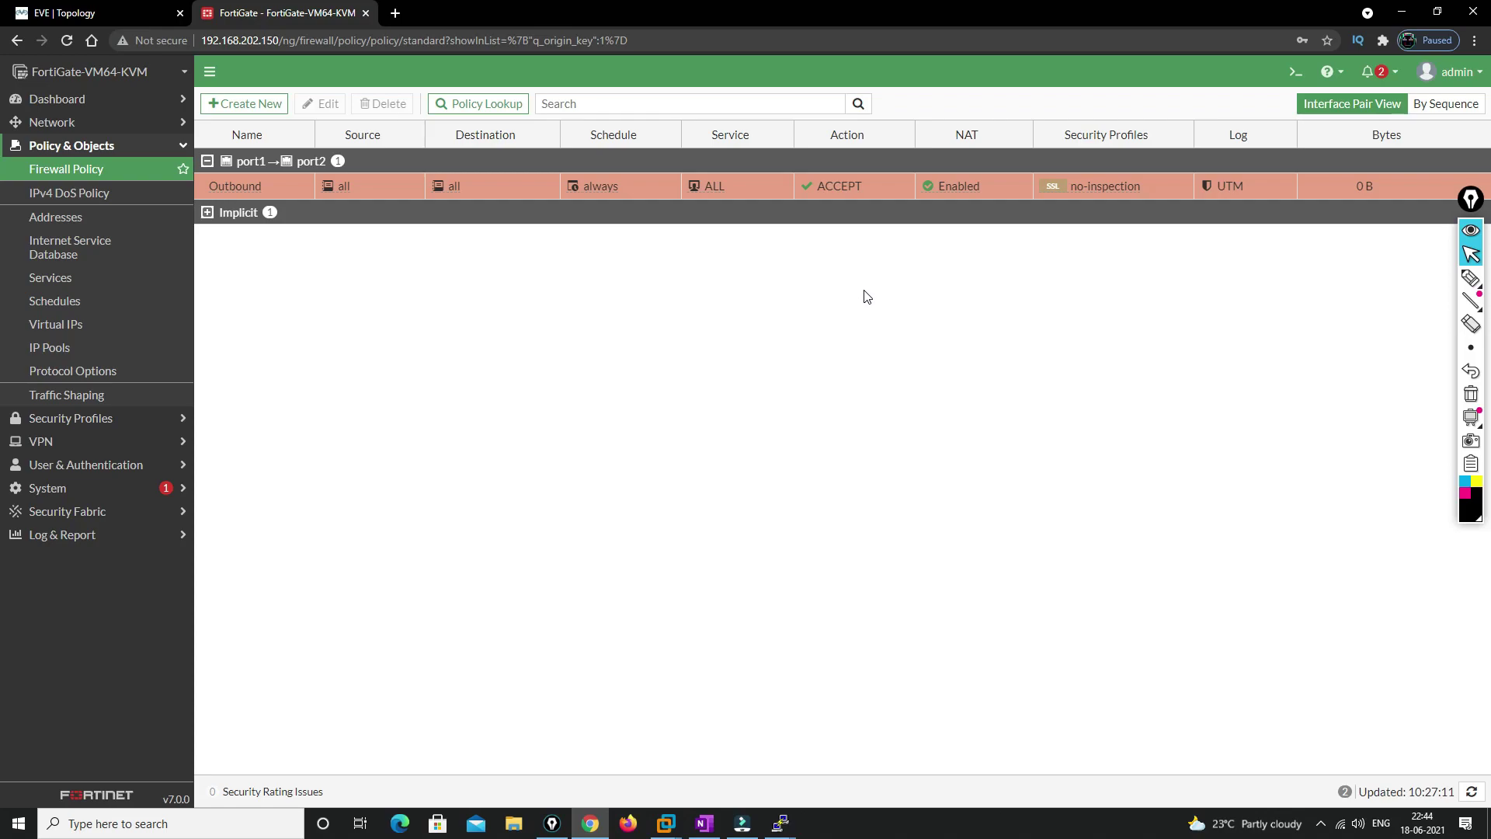
# Open the Win node's VNC console from the EVE-NG topology
pyautogui.click(116, 11)
pyautogui.click(242, 330)
pyautogui.click(783, 177)
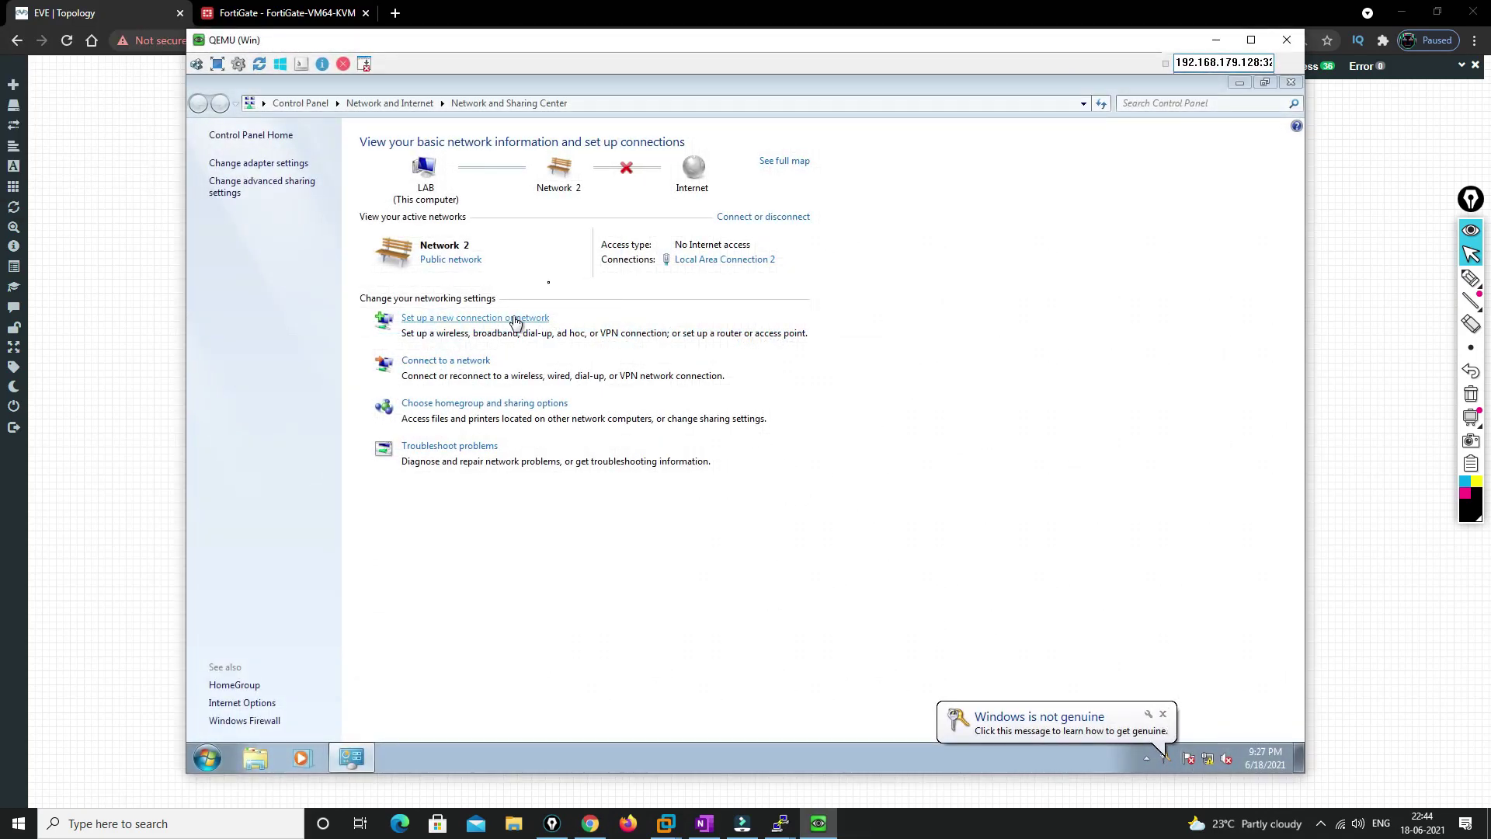
# Review Local Area Connection 2's IPv4 settings: 10.1.1.1/24, gateway 10.1.1.10, DNS 8.8.8.8
pyautogui.click(683, 260)
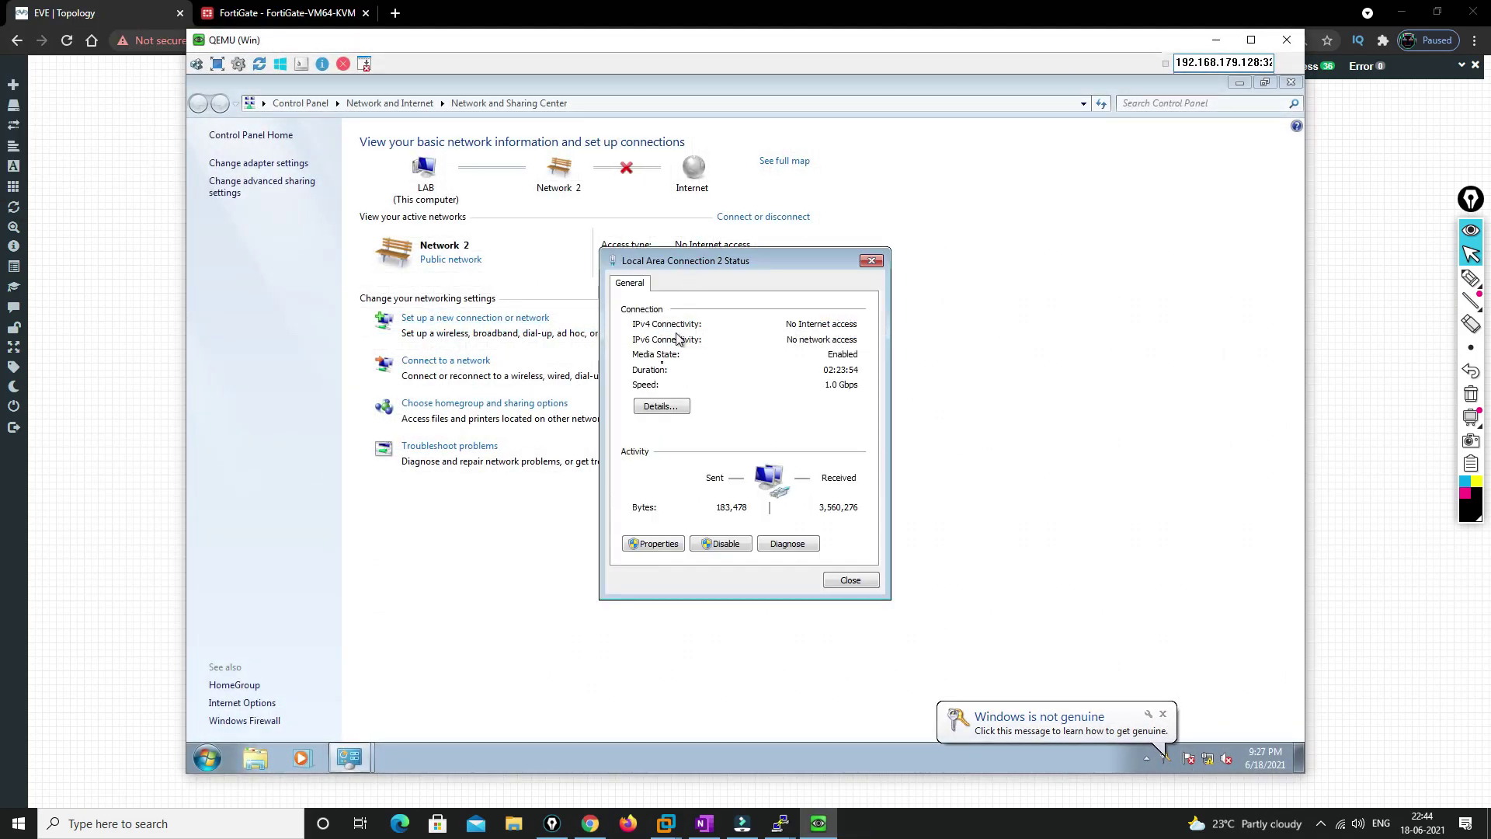
pyautogui.click(652, 543)
pyautogui.doubleClick(778, 450)
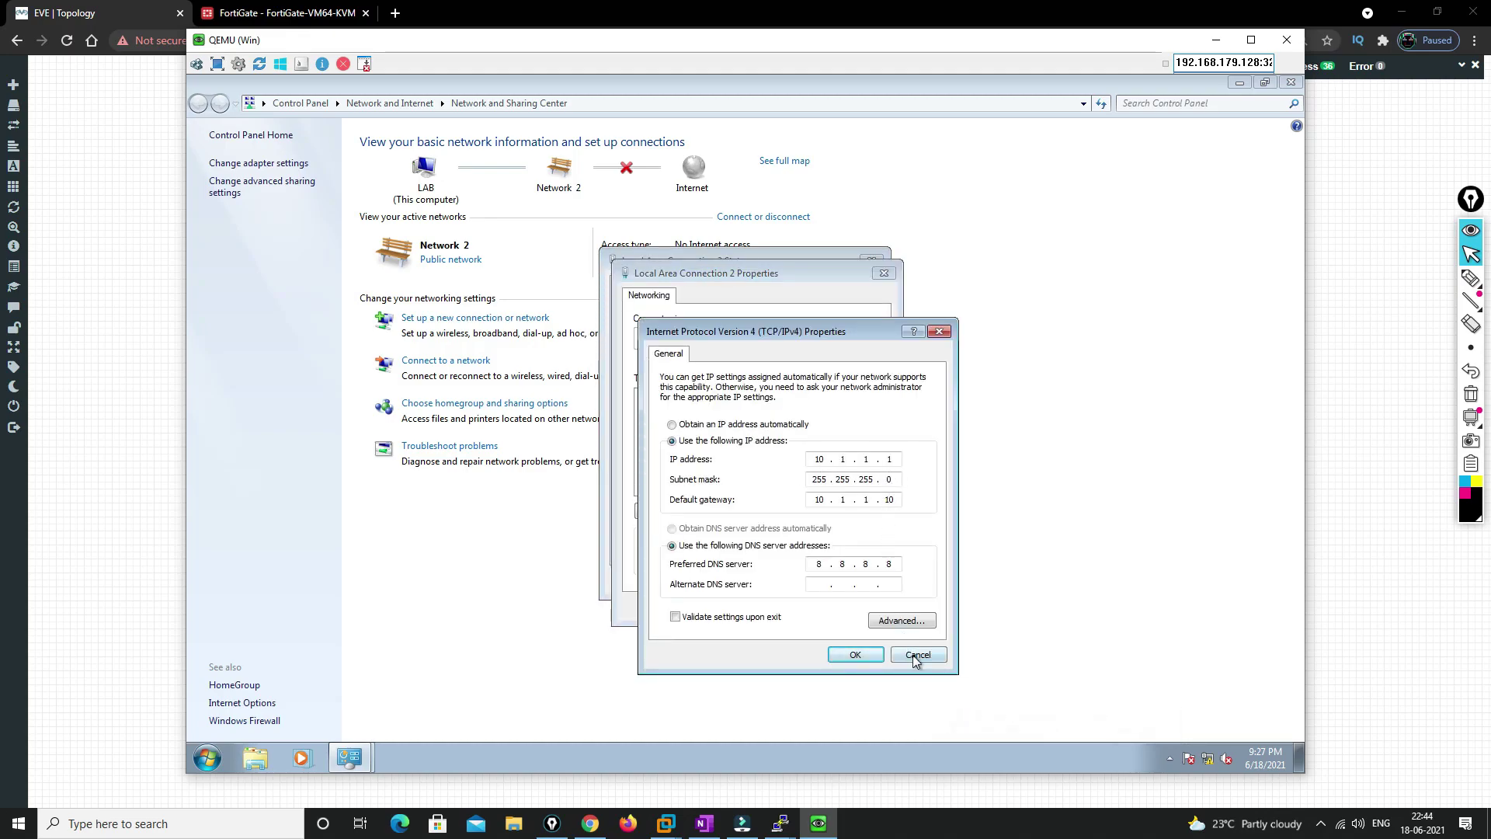
pyautogui.click(915, 655)
pyautogui.click(869, 612)
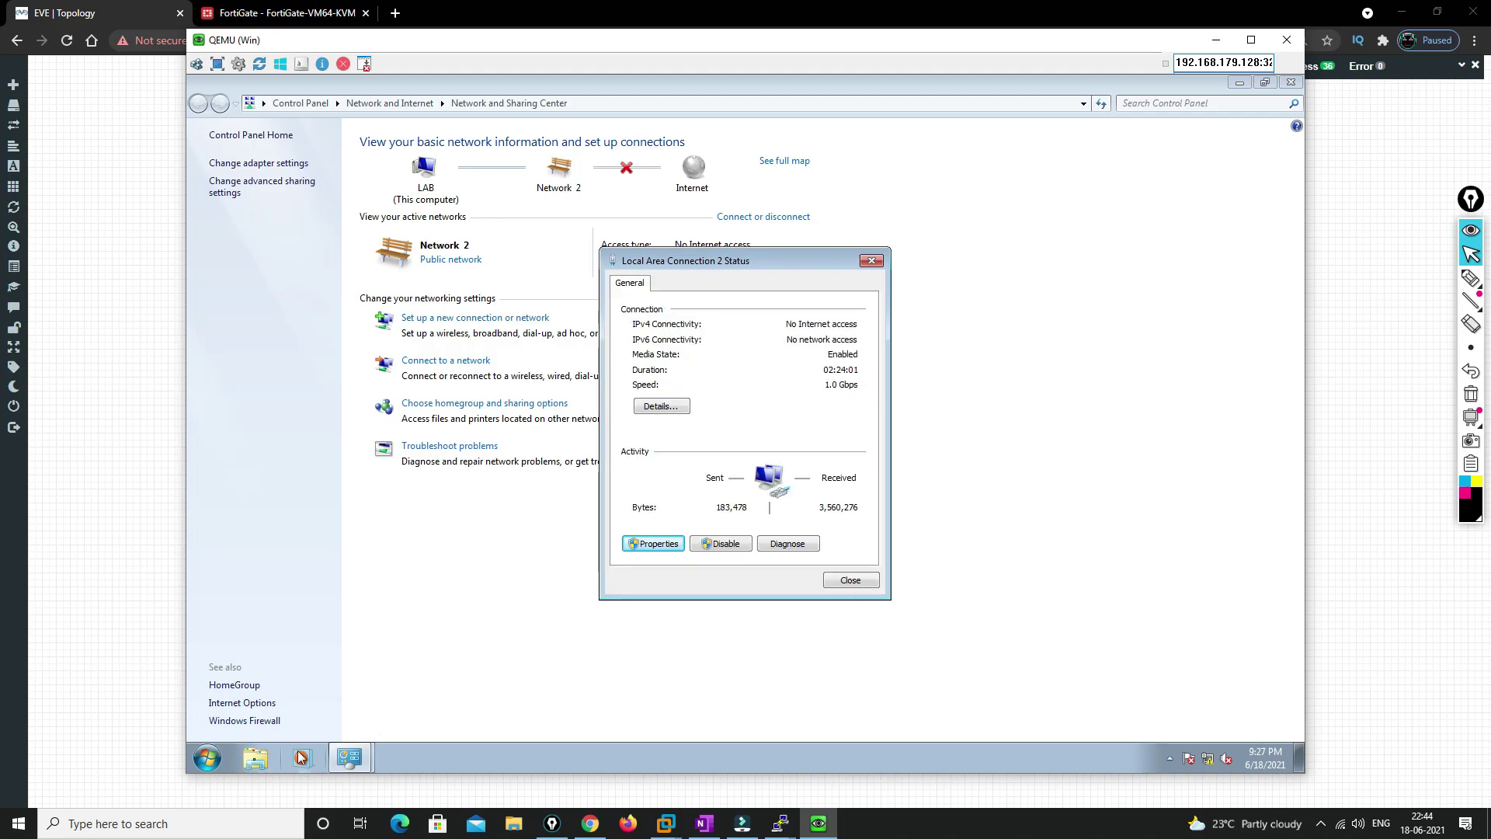
pyautogui.click(196, 767)
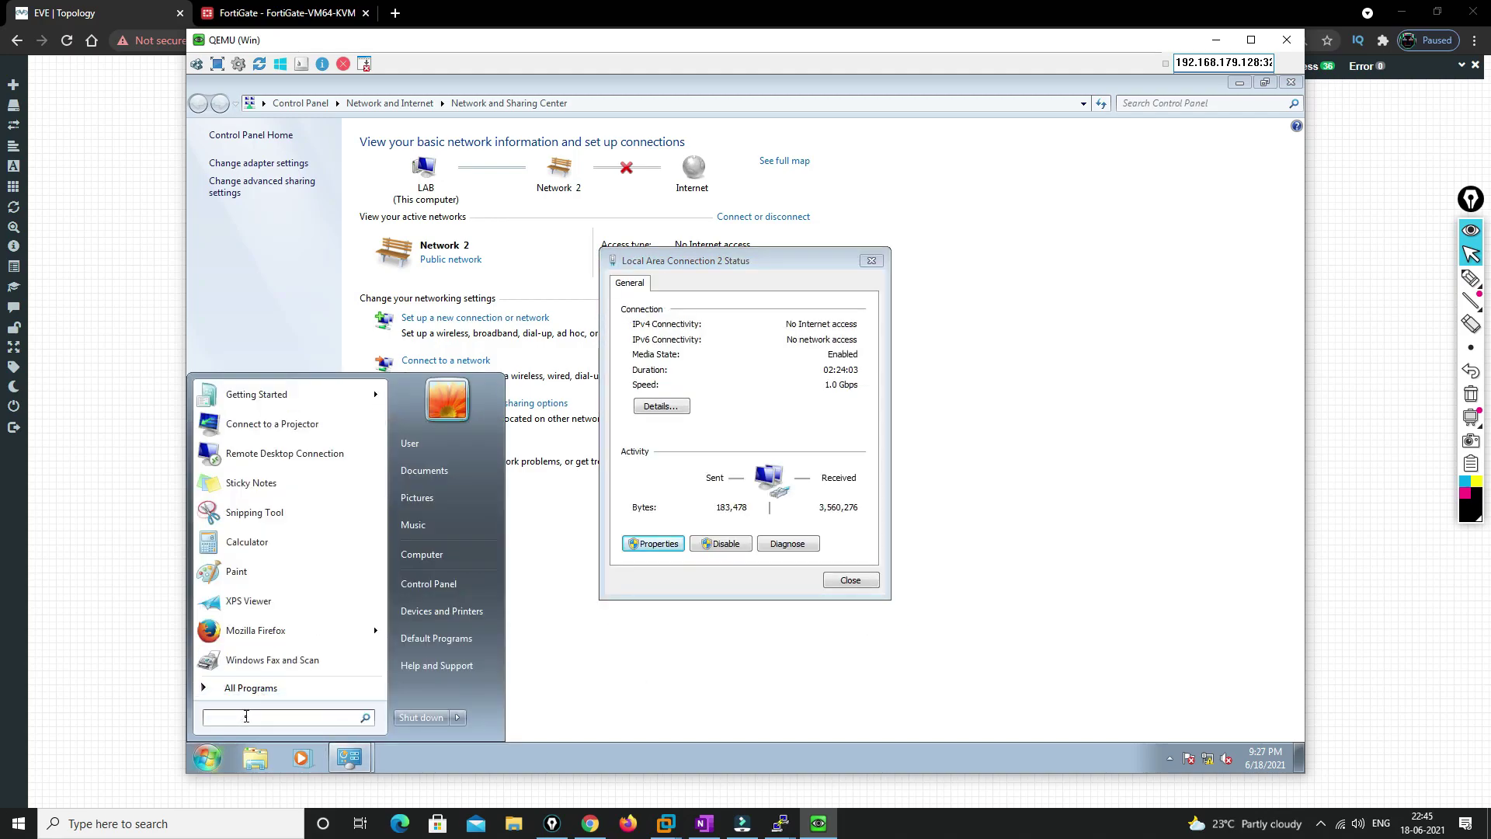
# Ping the gateway 10.1.1.10 from a command prompt, then close the open windows
pyautogui.write('cmd')
pyautogui.press('Return')
pyautogui.write('ping 10')
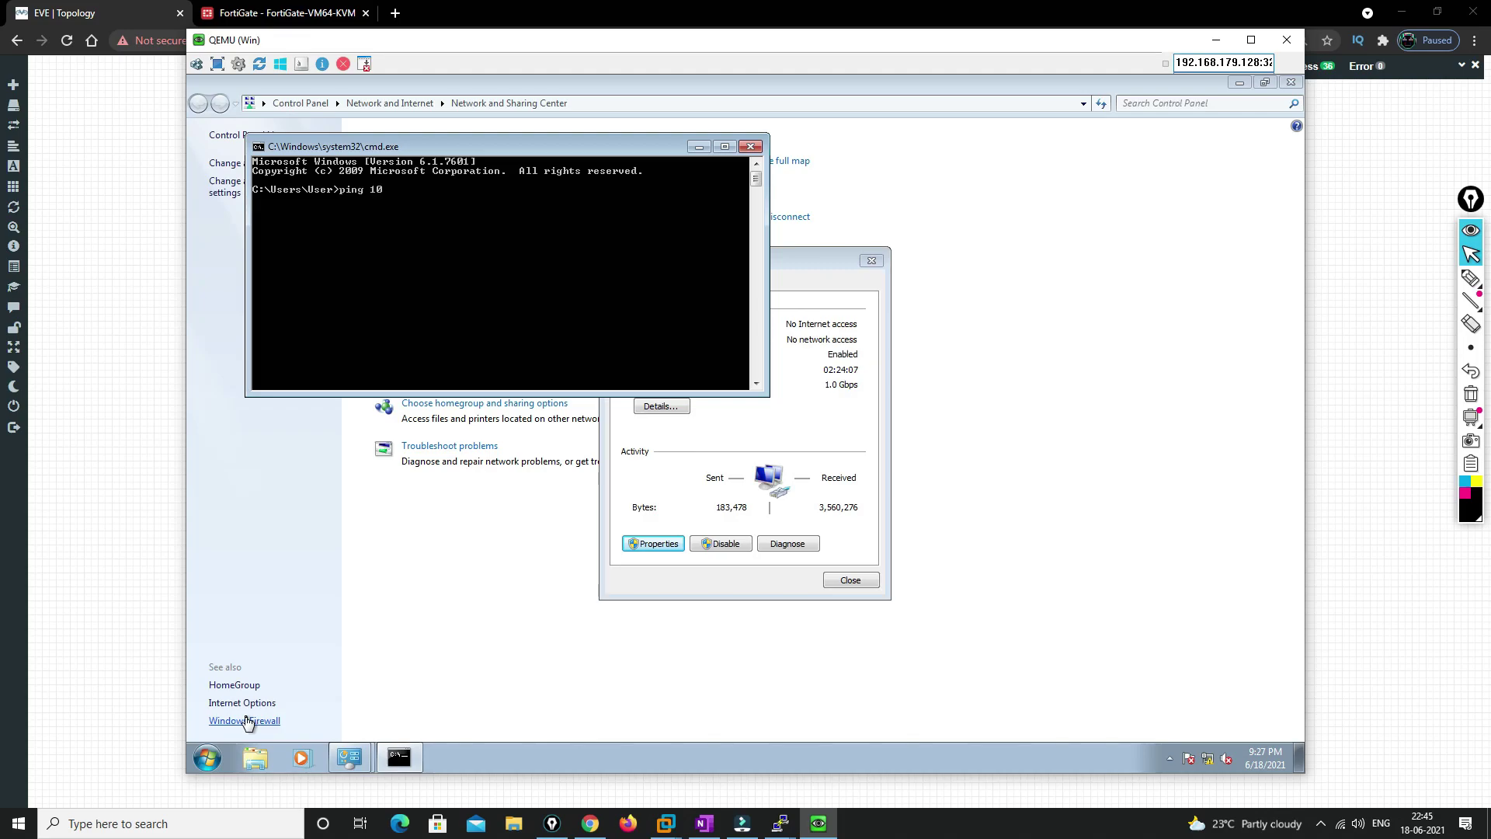
pyautogui.write('.1.1.10')
pyautogui.press('Return')
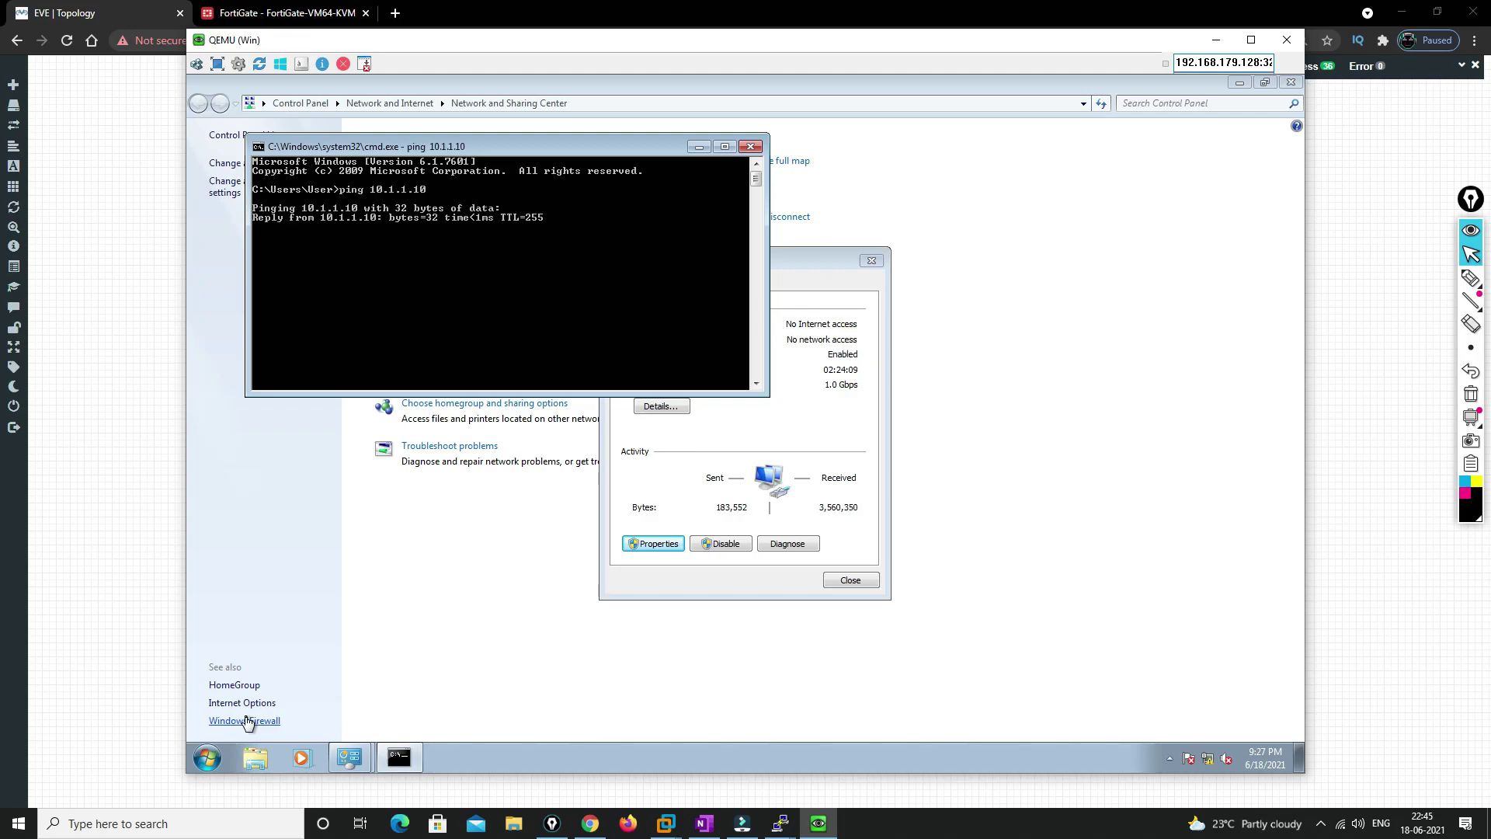
pyautogui.hotkey('ctrl', 'c')
pyautogui.press('Return')
pyautogui.press('Return')
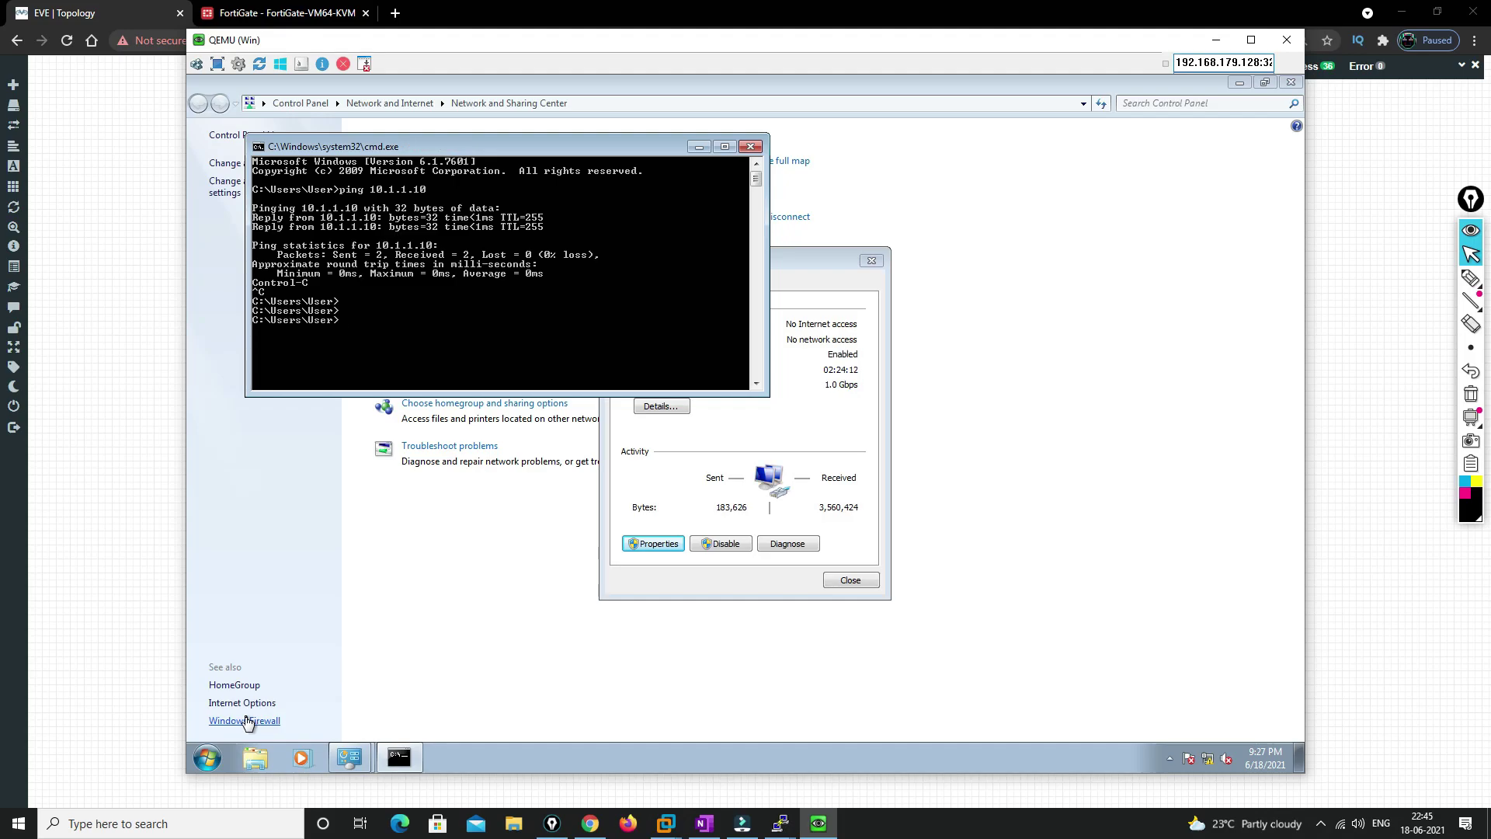
pyautogui.click(750, 146)
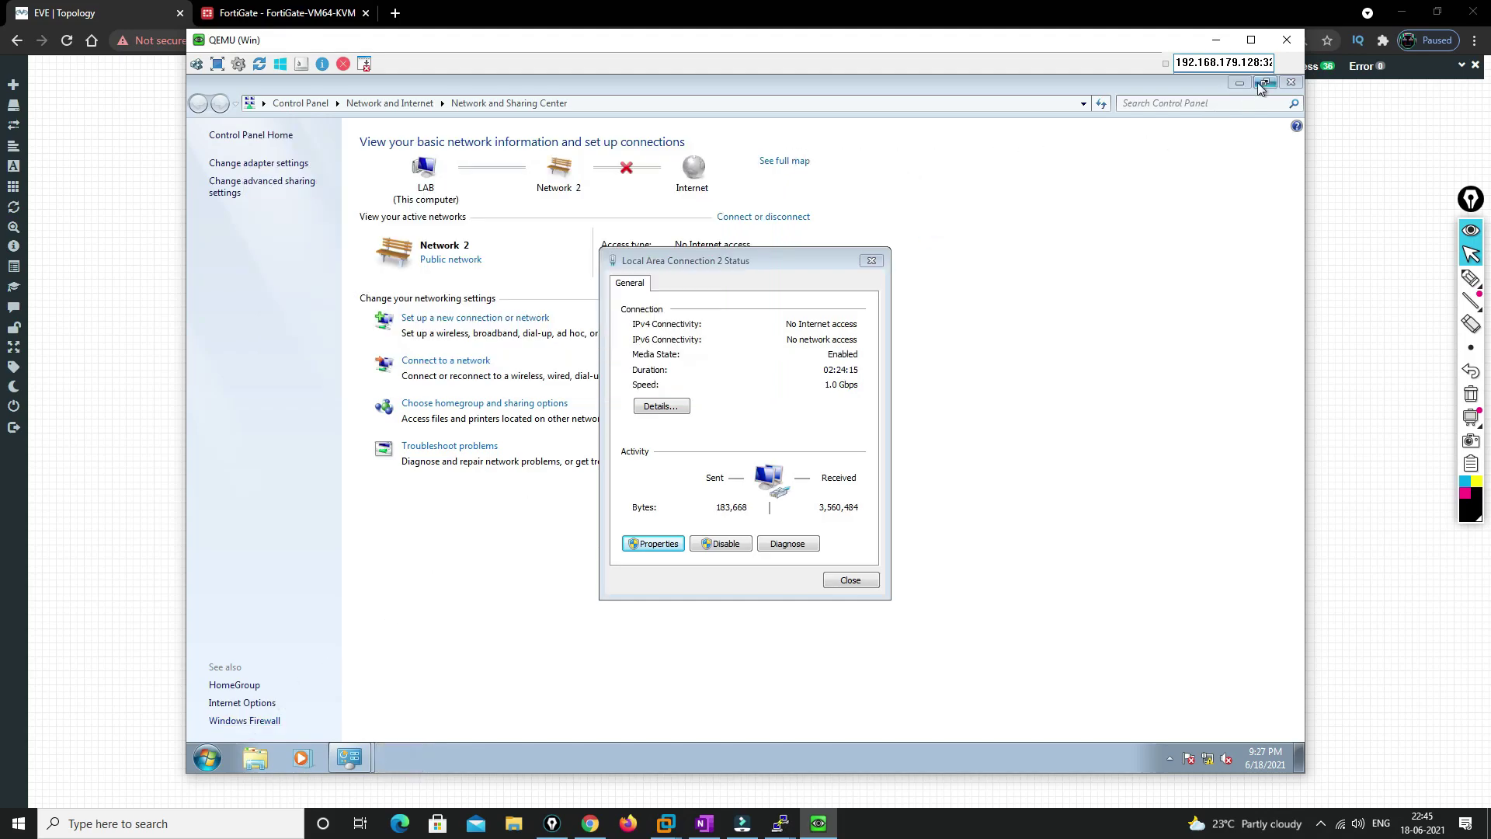
pyautogui.click(1288, 83)
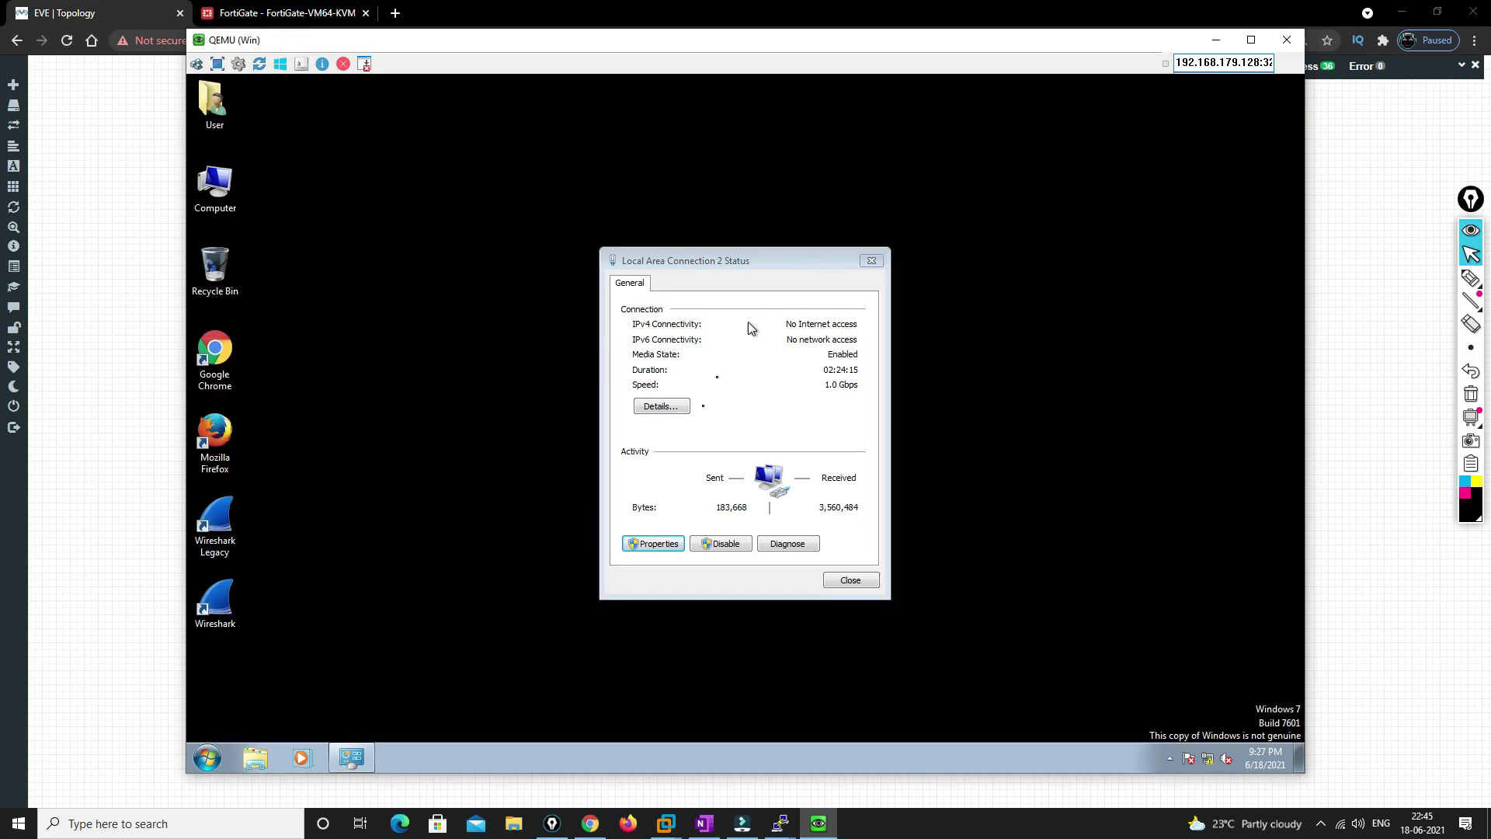
pyautogui.doubleClick(224, 378)
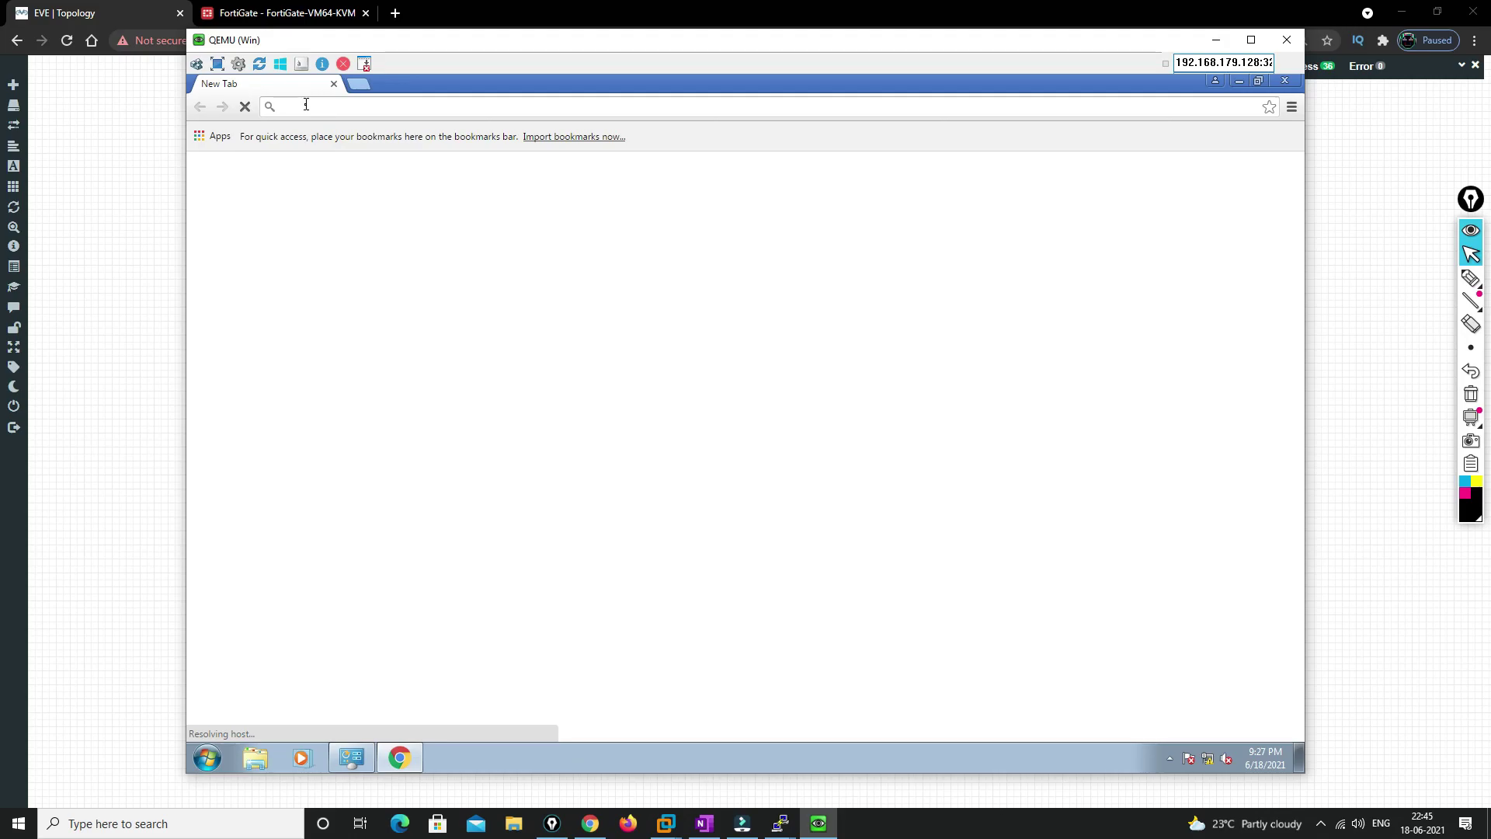
pyautogui.write('google')
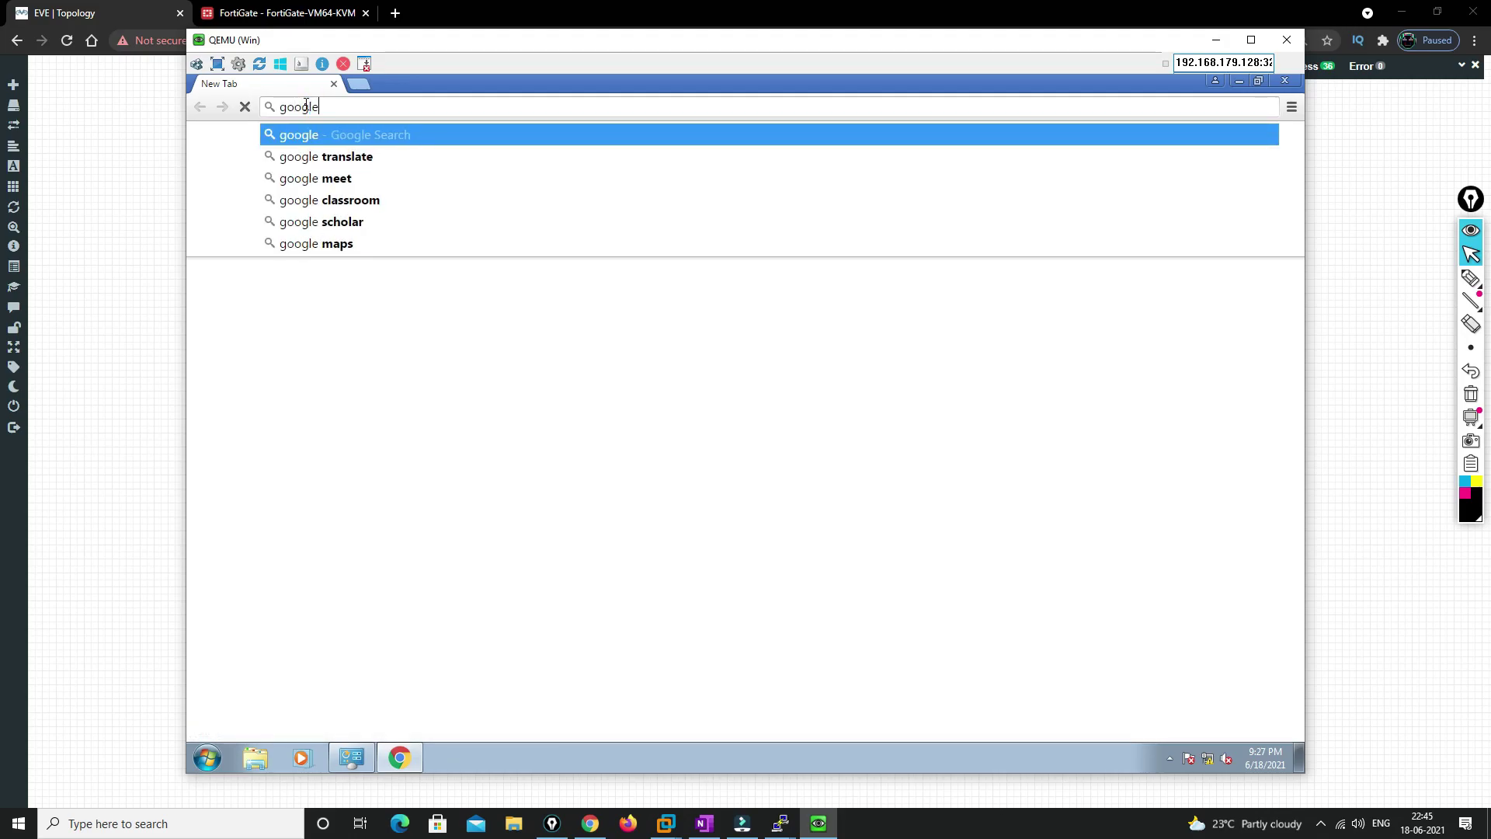
pyautogui.hotkey('ctrl', 'Return')
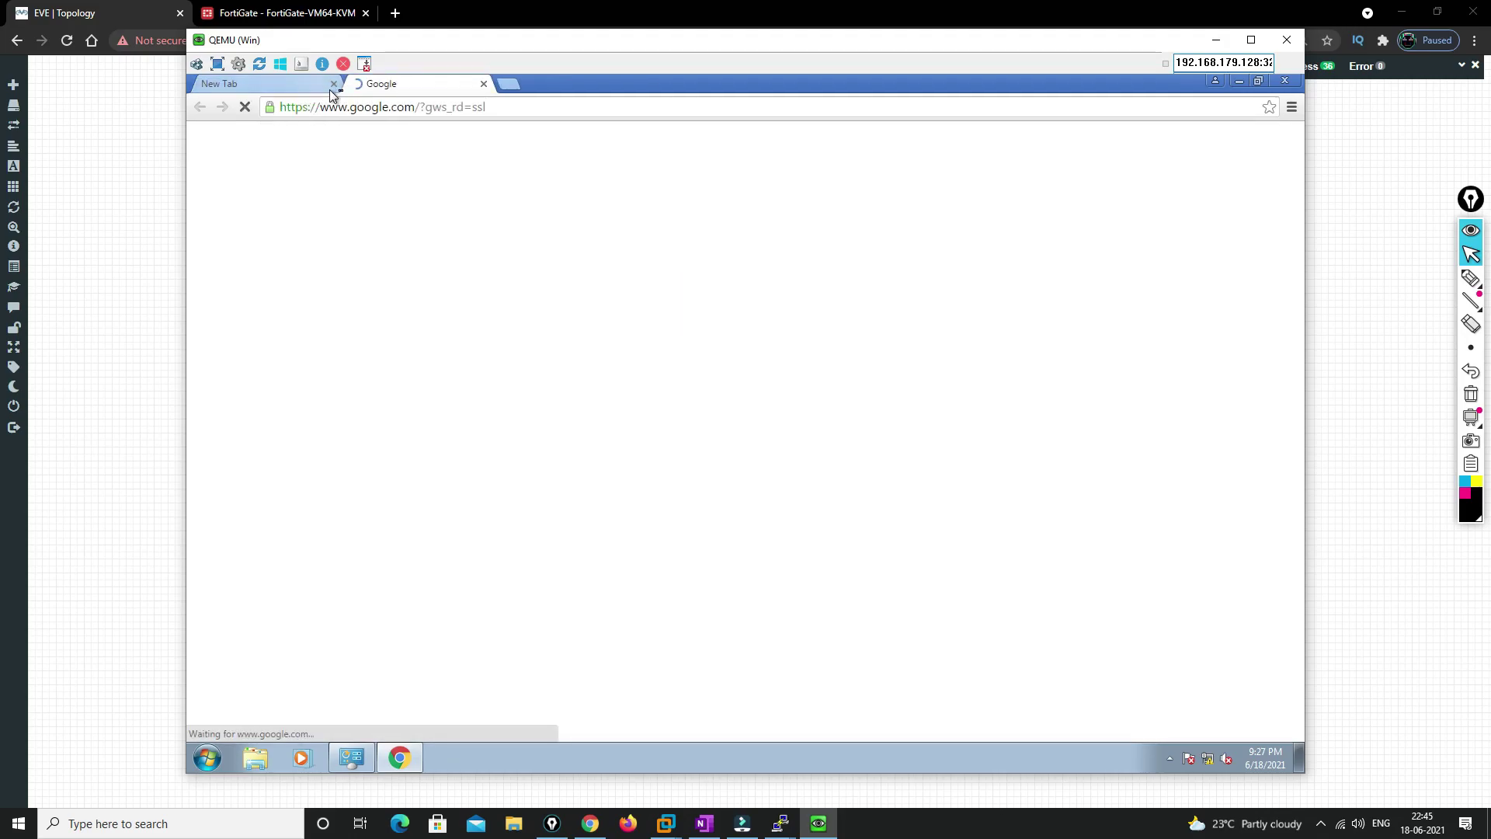
pyautogui.click(333, 84)
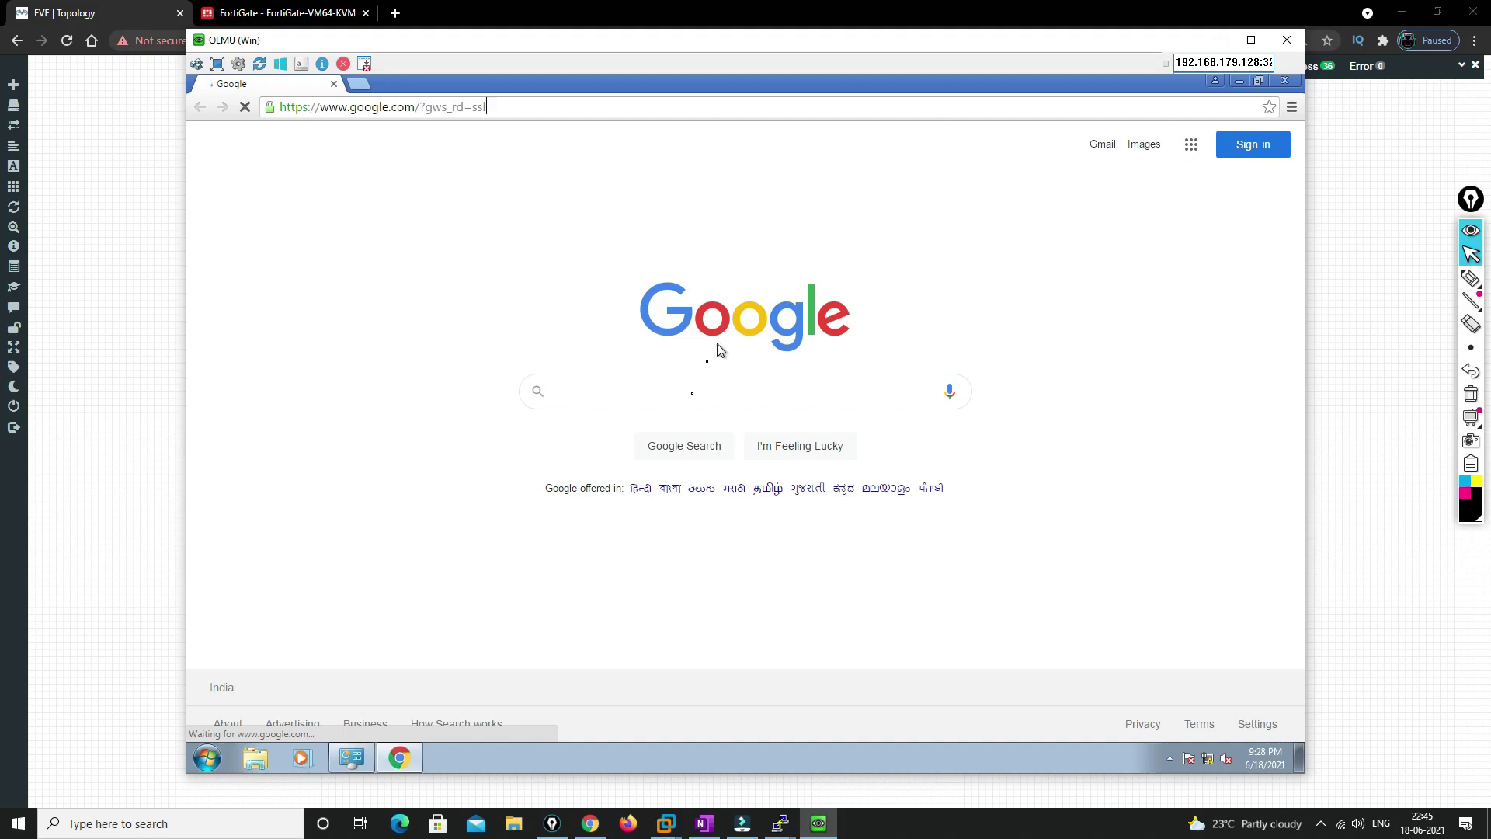
pyautogui.click(246, 14)
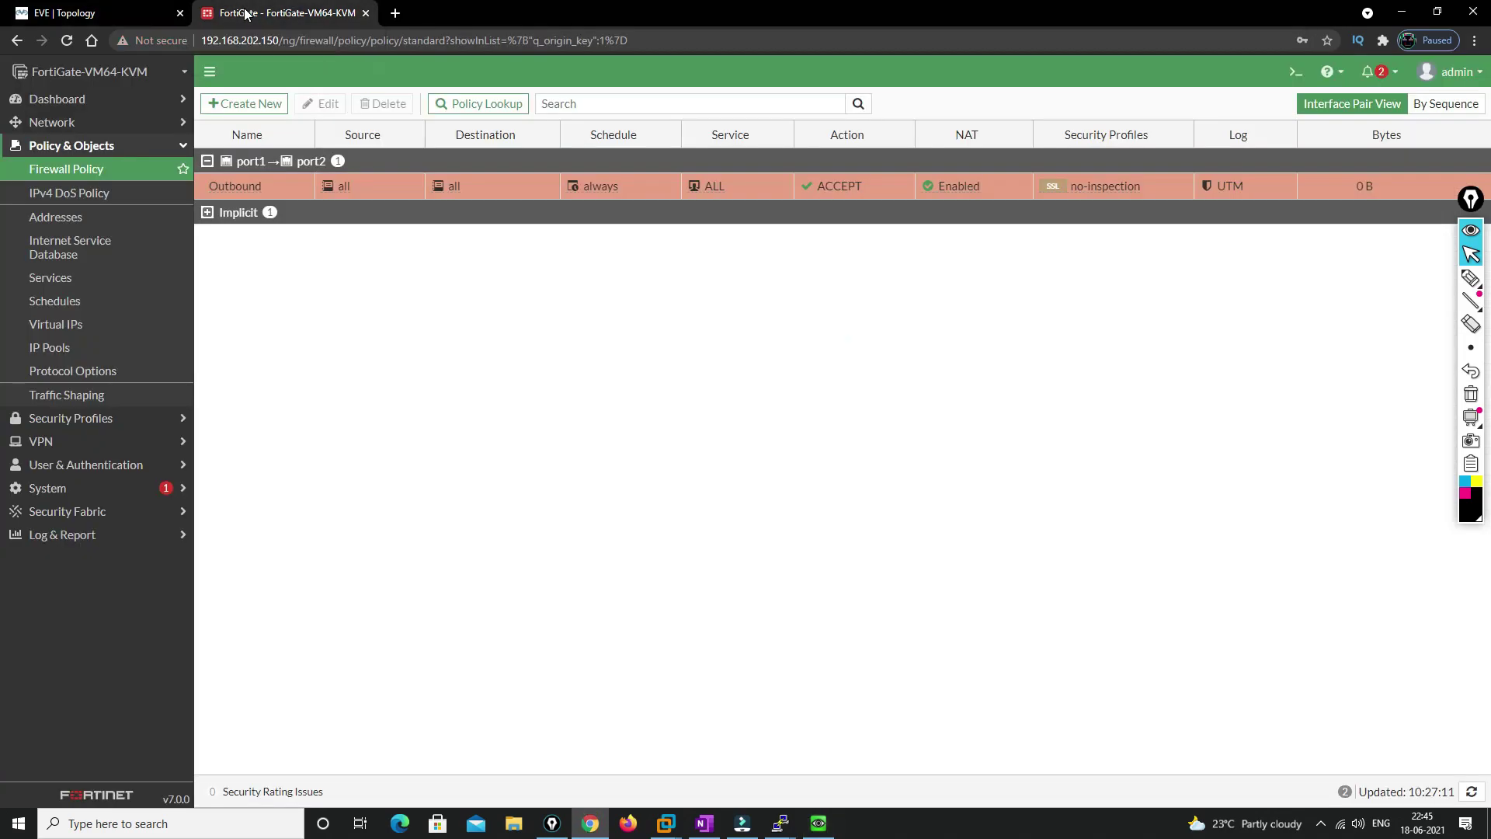
# Open Log & Report > Forward Traffic and highlight the Outbound policy on the 10.1.1.1 sessions
pyautogui.click(51, 535)
pyautogui.click(70, 314)
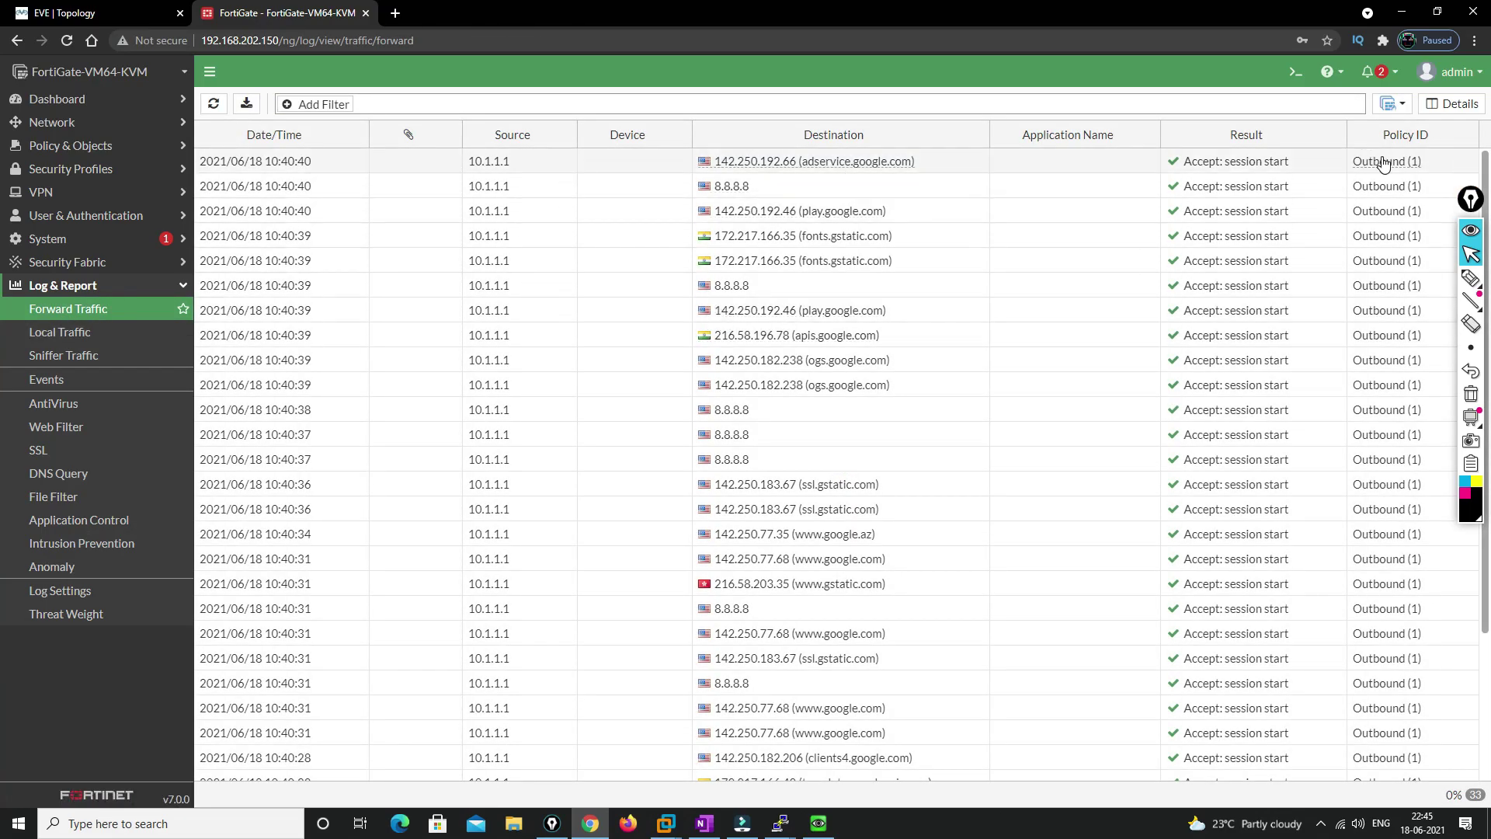
pyautogui.moveTo(1383, 163)
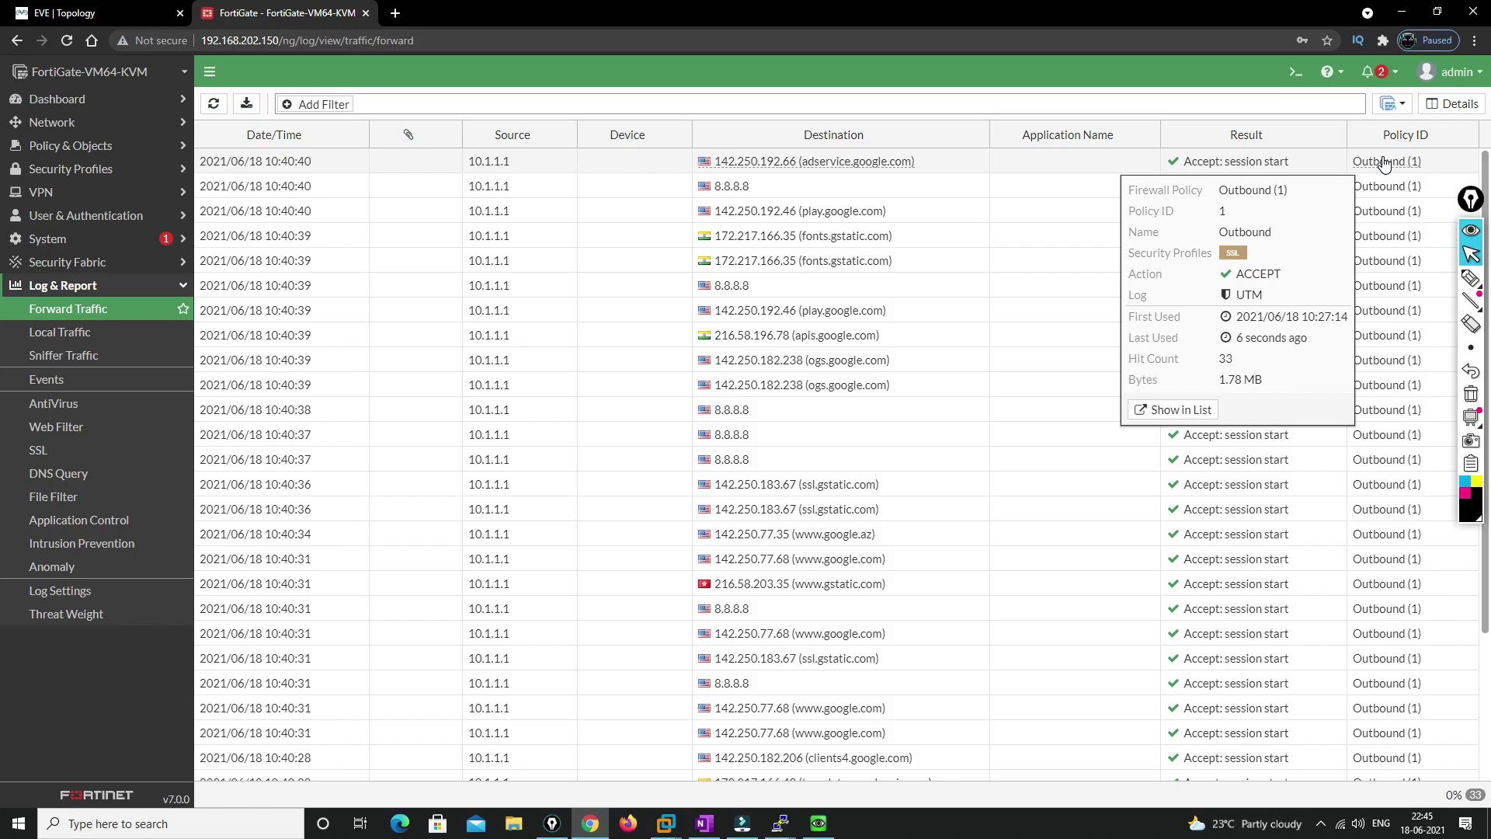
pyautogui.moveTo(1218, 191); pyautogui.dragTo(1272, 191)
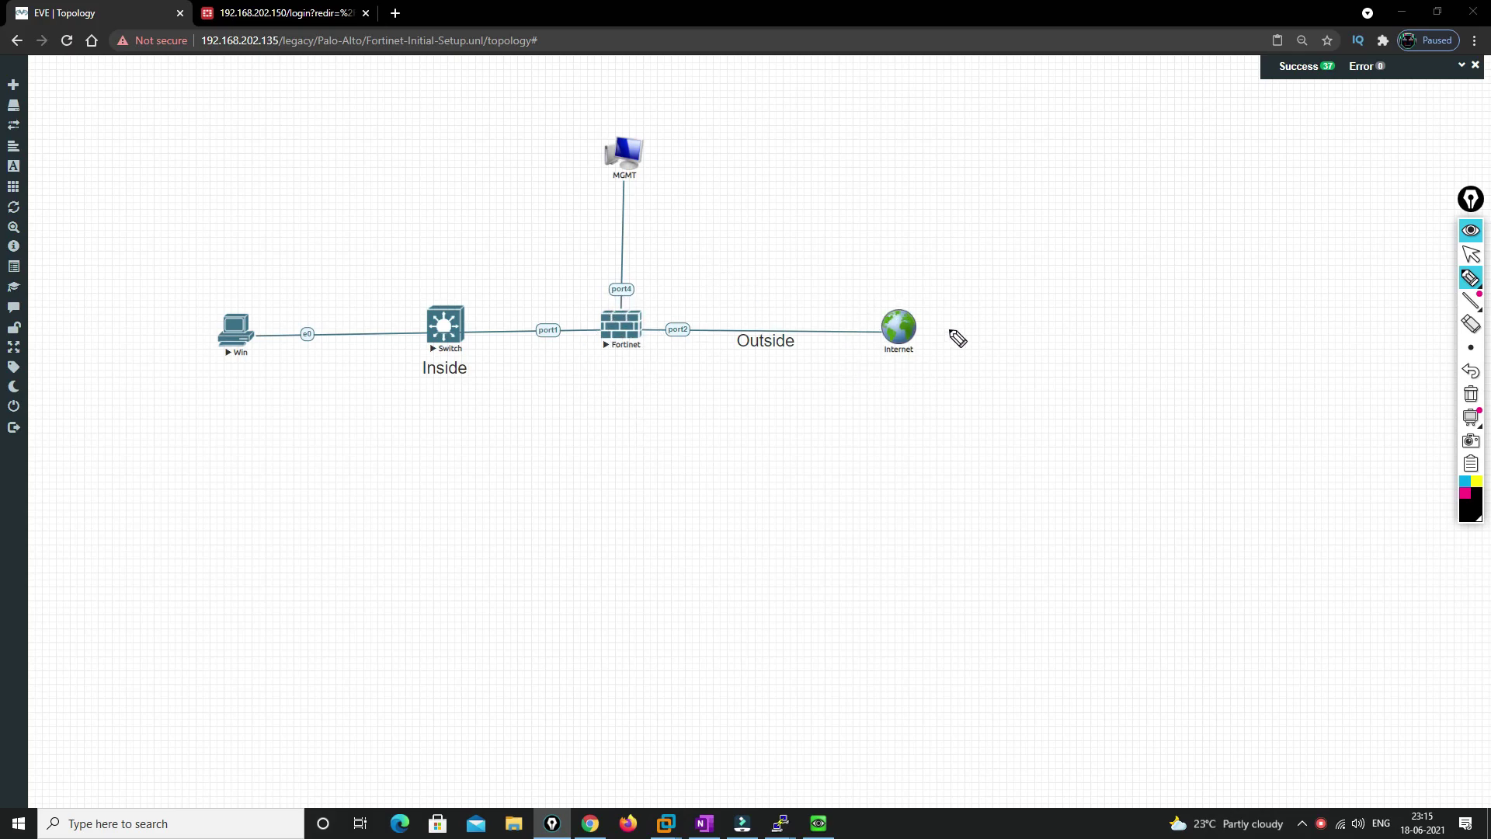
# Add a network named 'Net' with type Management(Cloud0) to the canvas below the Fortinet
pyautogui.click(1470, 254)
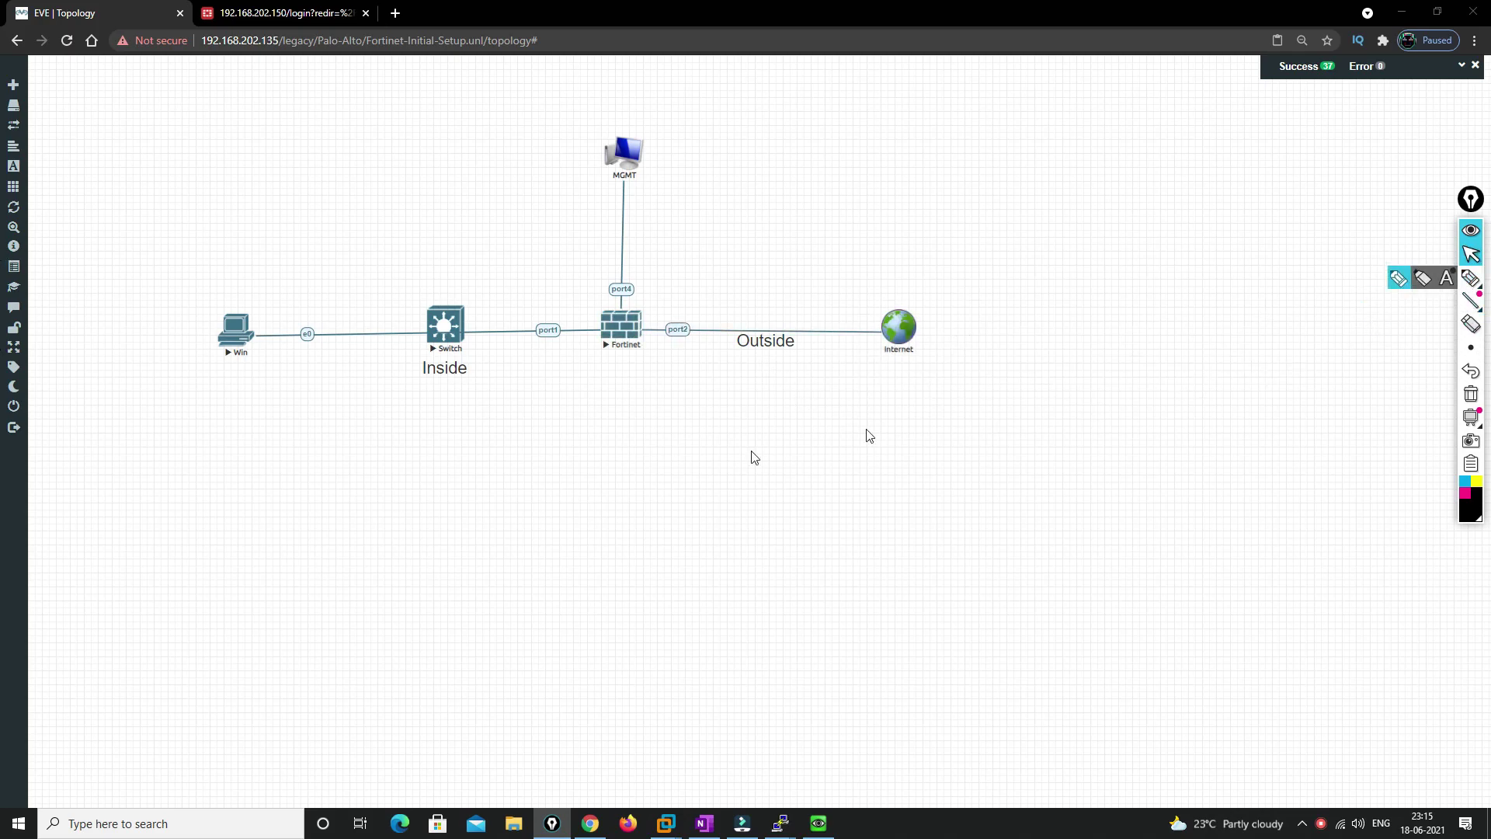
pyautogui.rightClick(770, 434)
pyautogui.click(801, 465)
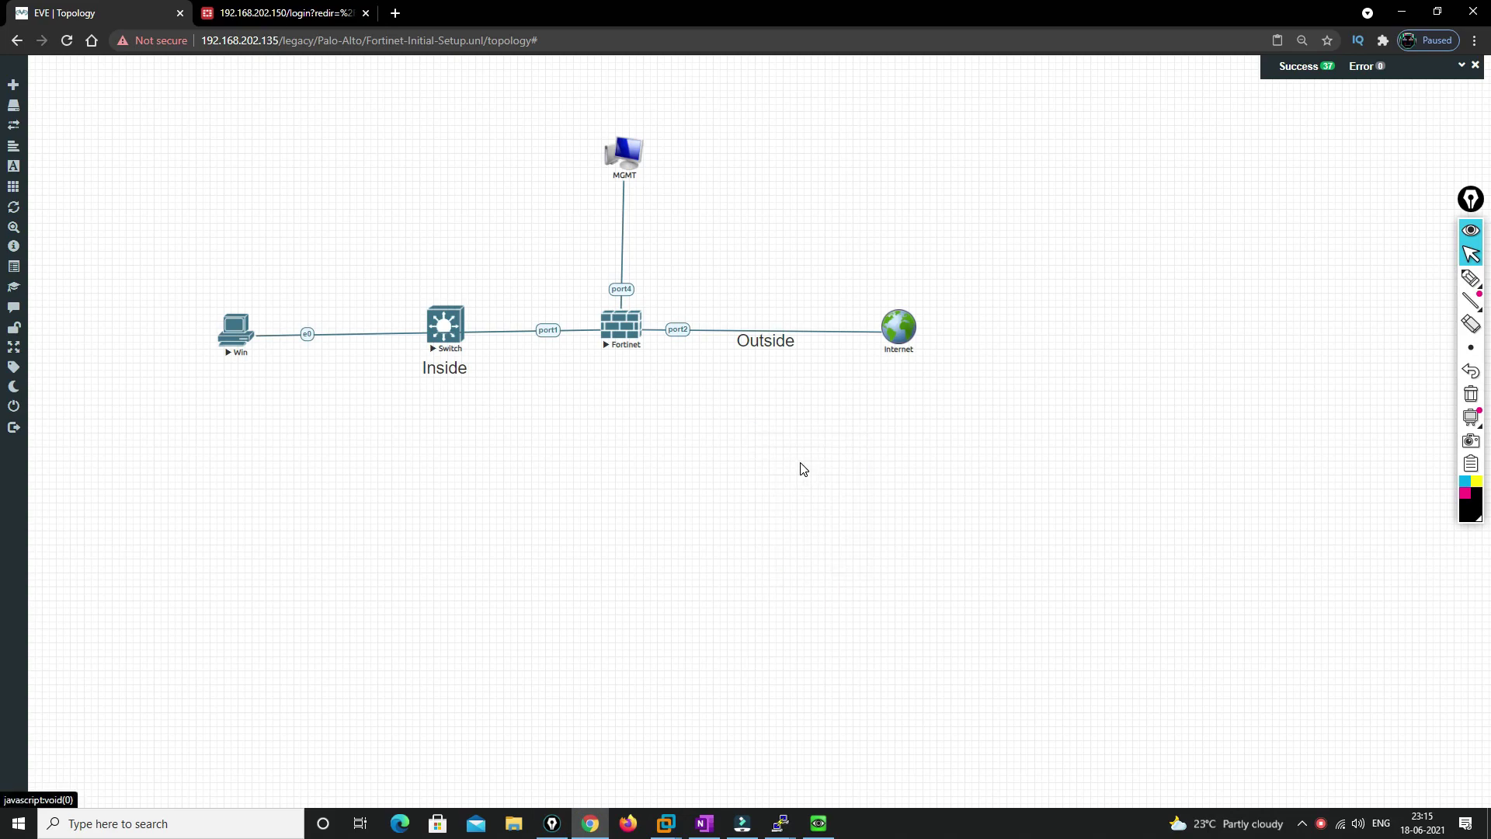
pyautogui.click(738, 263)
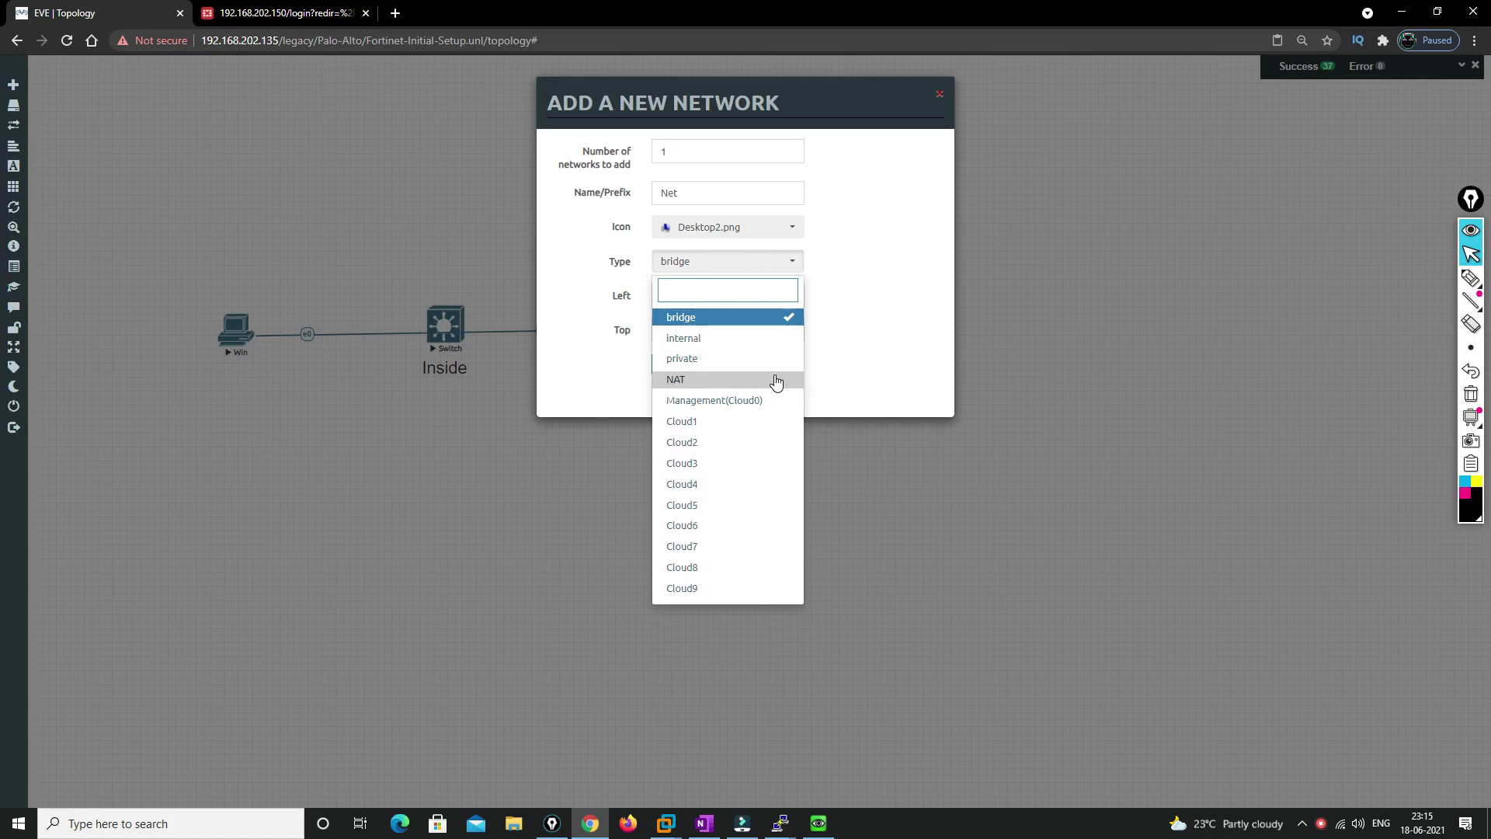
pyautogui.click(708, 402)
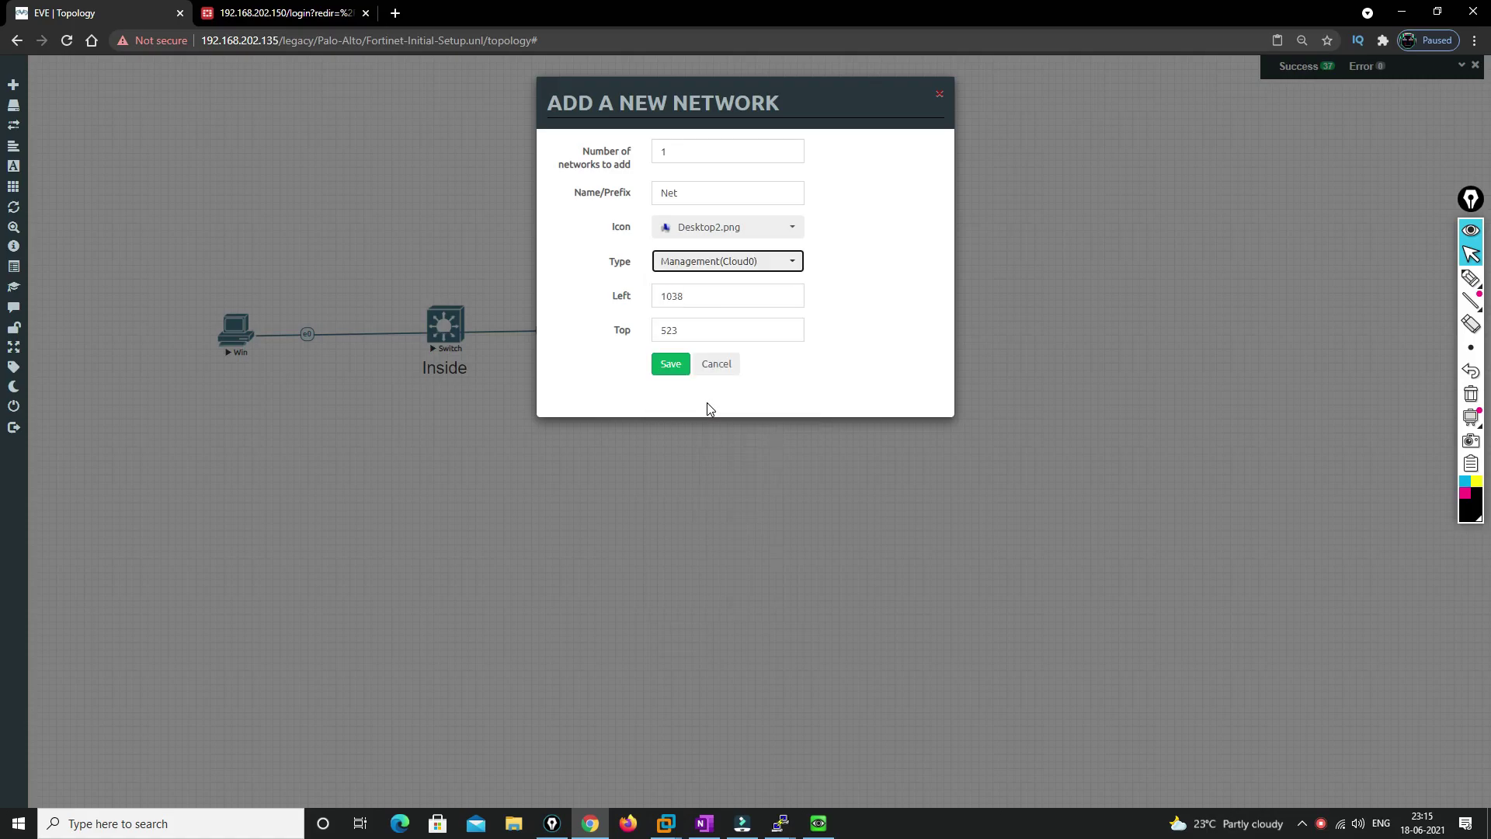
pyautogui.click(668, 365)
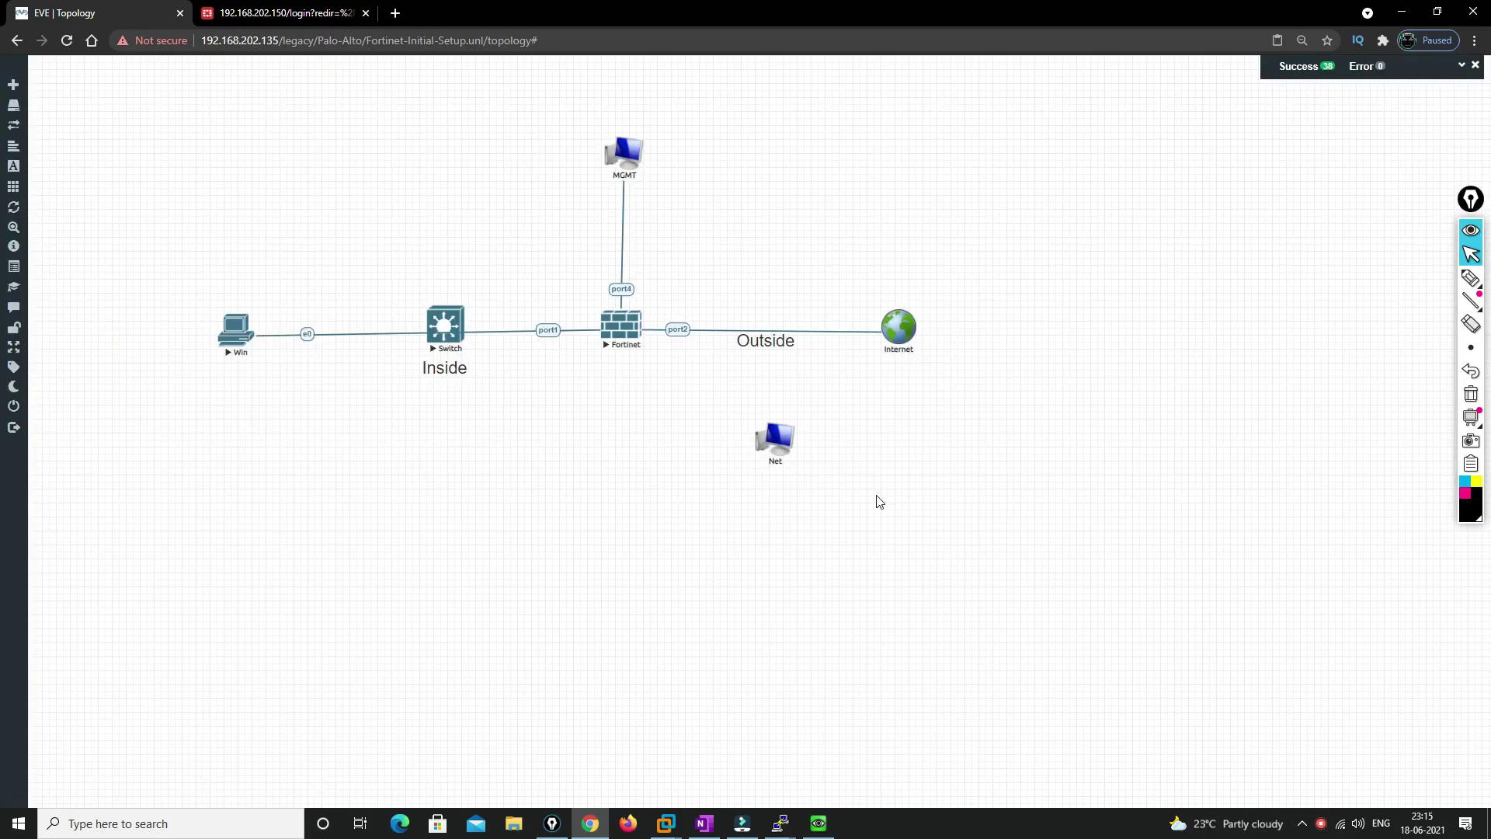
# Sketch arrows and a 'DHCP IP' label showing the path between Net and the Fortinet
pyautogui.click(1470, 277)
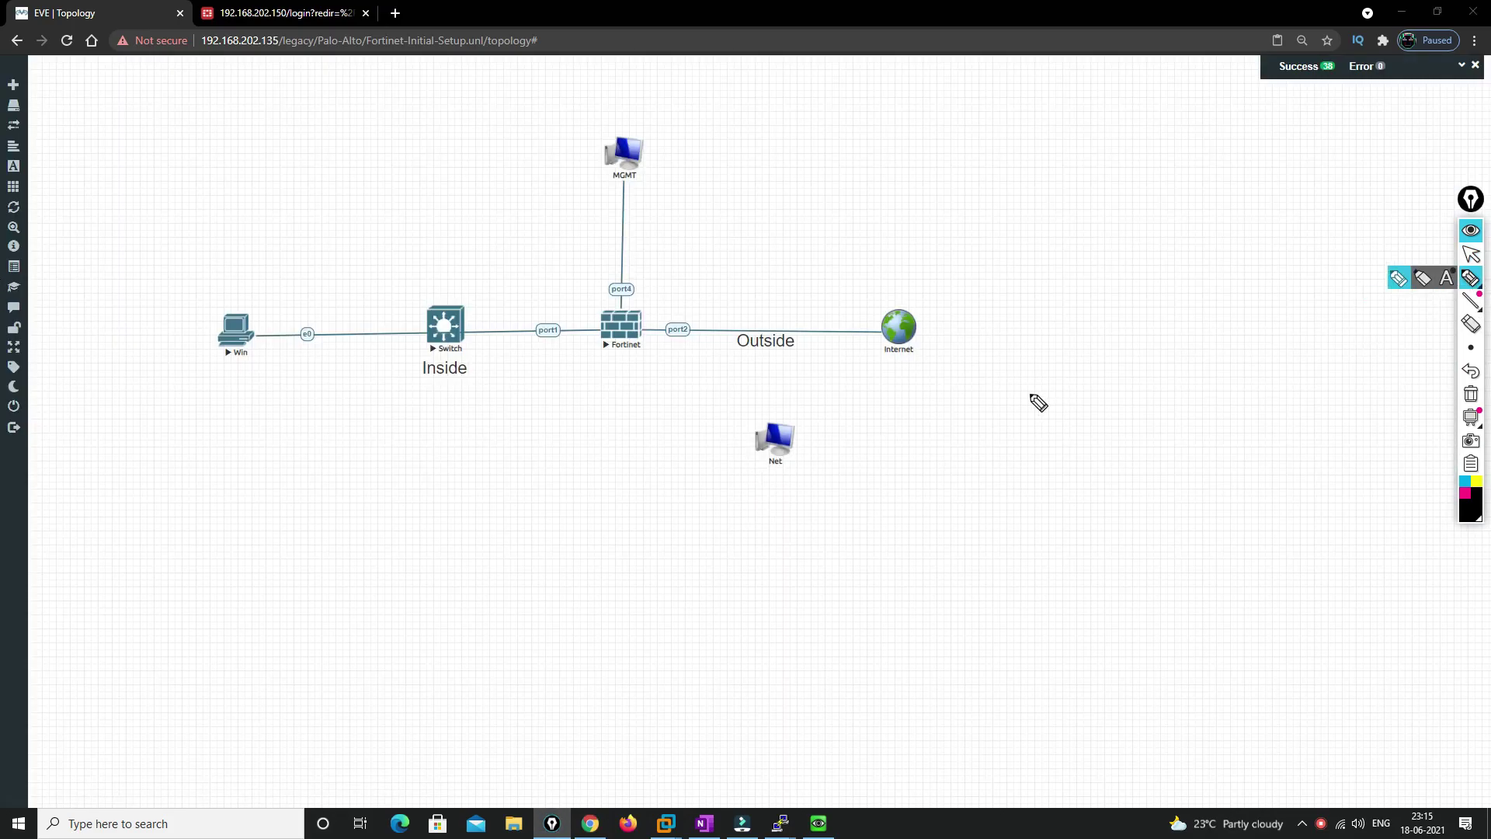
pyautogui.moveTo(619, 343)
pyautogui.mouseDown()
pyautogui.moveTo(645, 427)
pyautogui.moveTo(776, 426)
pyautogui.moveTo(801, 475)
pyautogui.moveTo(788, 405)
pyautogui.moveTo(852, 462)
pyautogui.moveTo(905, 427)
pyautogui.moveTo(921, 443)
pyautogui.moveTo(990, 399)
pyautogui.moveTo(995, 413)
pyautogui.mouseUp()
pyautogui.moveTo(739, 432)
pyautogui.mouseDown()
pyautogui.moveTo(678, 505)
pyautogui.moveTo(744, 506)
pyautogui.moveTo(724, 486)
pyautogui.mouseUp()
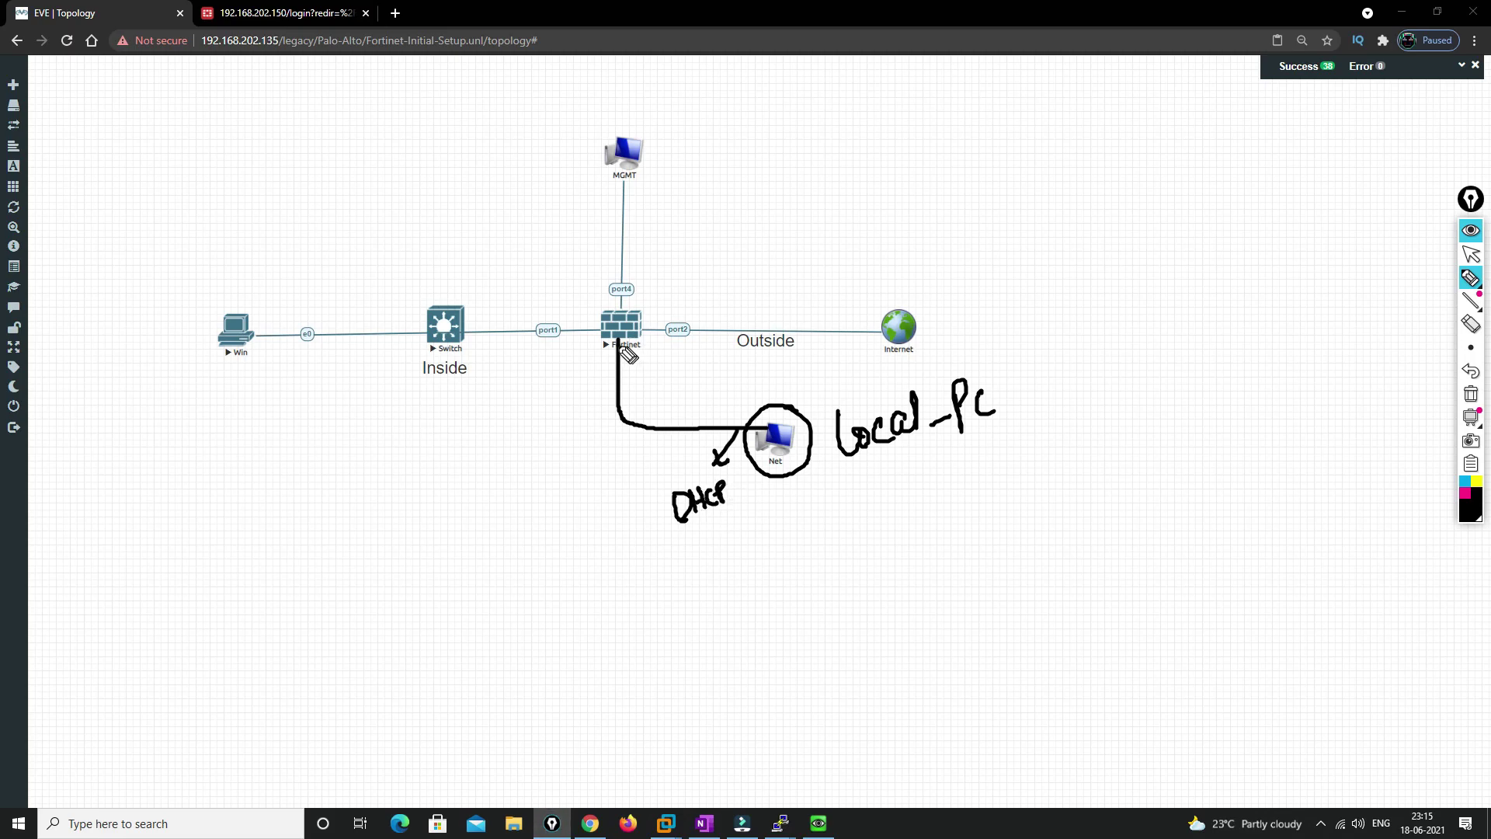
pyautogui.moveTo(653, 365); pyautogui.dragTo(661, 393)
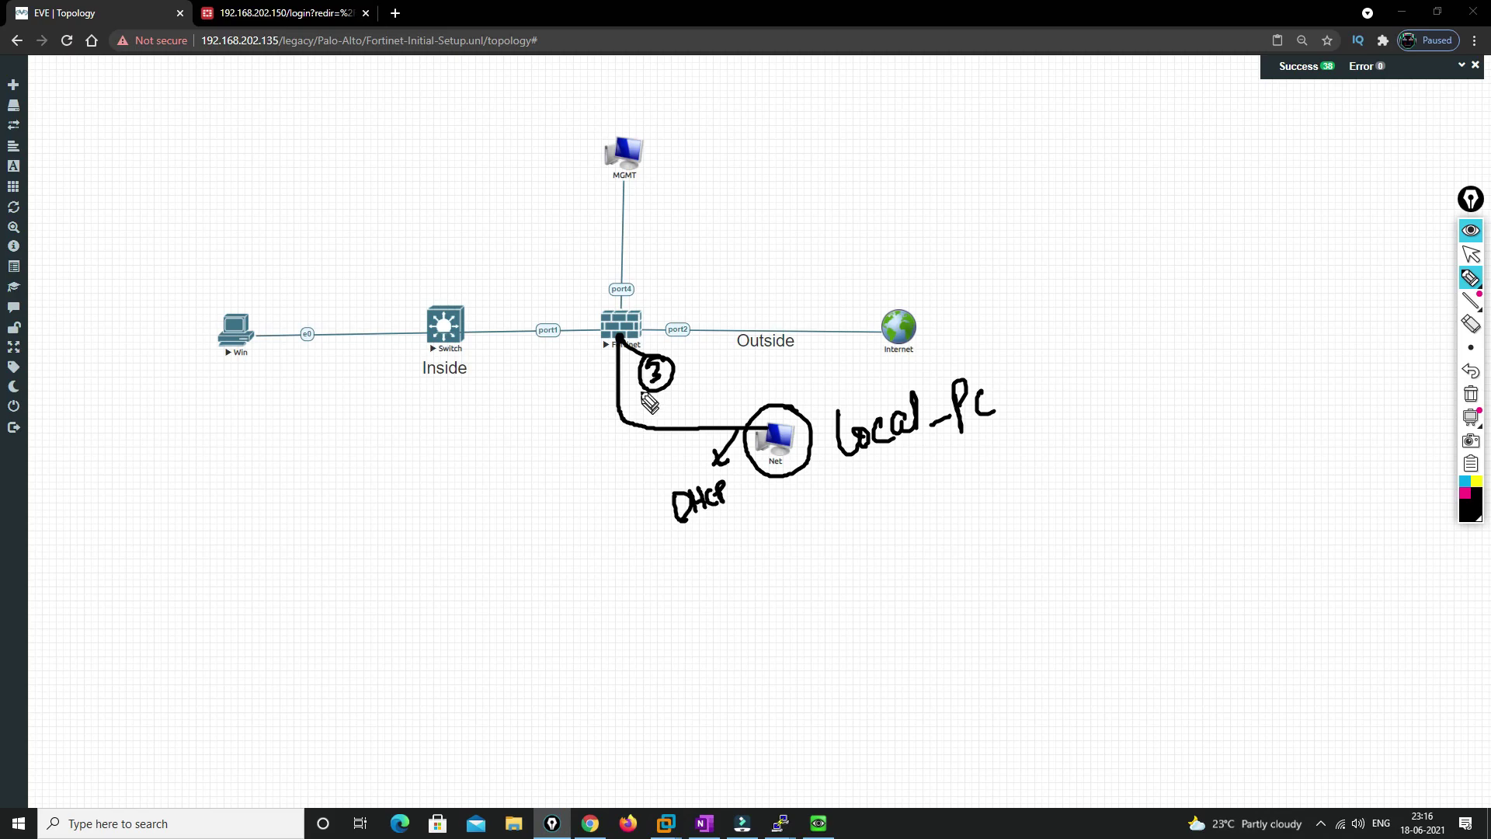
pyautogui.moveTo(619, 337)
pyautogui.mouseDown()
pyautogui.moveTo(575, 380)
pyautogui.moveTo(589, 382)
pyautogui.mouseUp()
pyautogui.moveTo(454, 431)
pyautogui.mouseDown()
pyautogui.moveTo(476, 442)
pyautogui.moveTo(482, 426)
pyautogui.moveTo(496, 442)
pyautogui.moveTo(554, 381)
pyautogui.mouseUp()
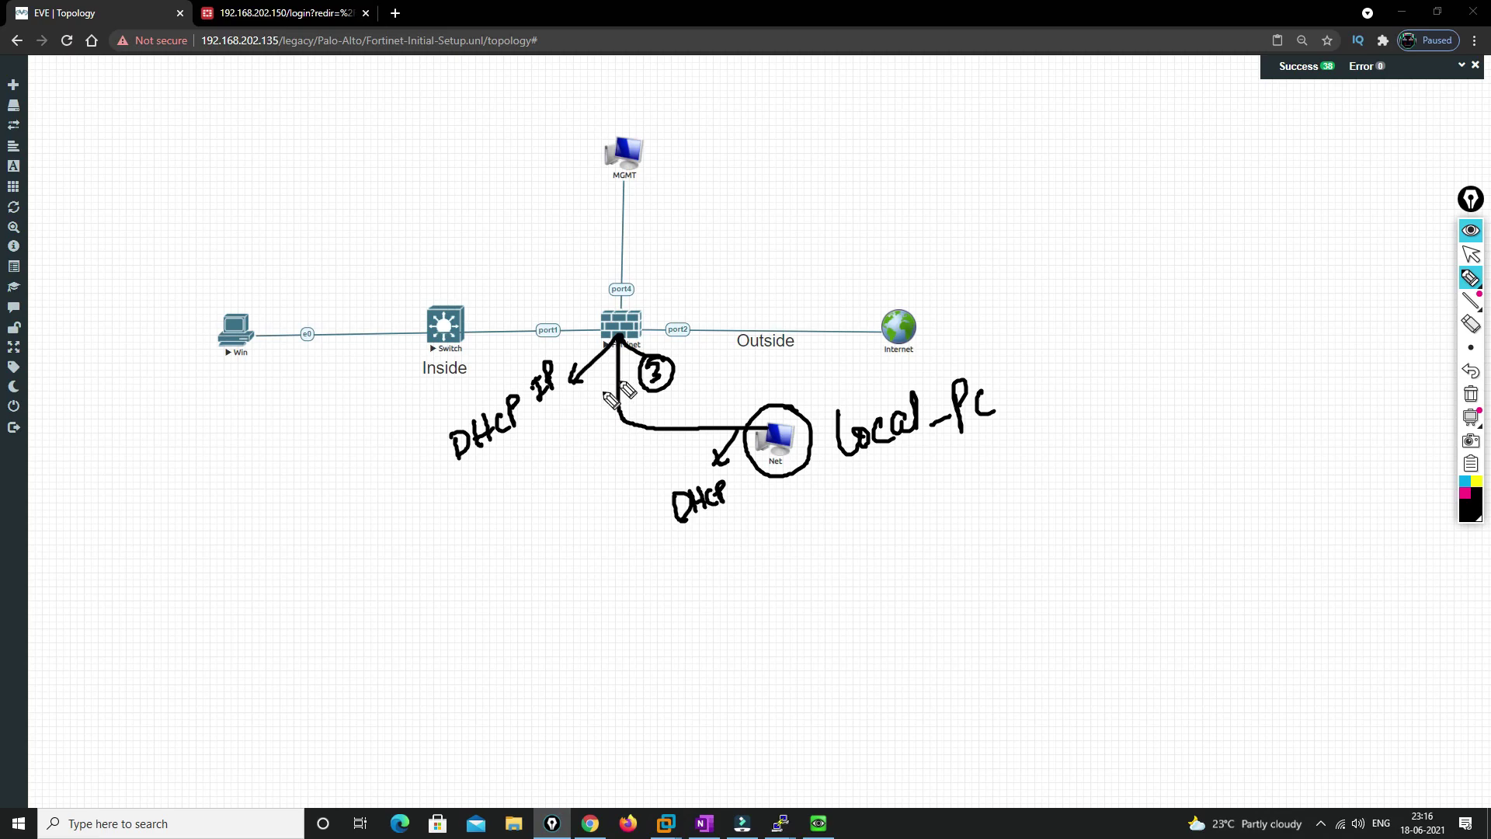
pyautogui.moveTo(619, 339)
pyautogui.mouseDown()
pyautogui.moveTo(668, 428)
pyautogui.moveTo(769, 429)
pyautogui.moveTo(798, 448)
pyautogui.moveTo(778, 407)
pyautogui.moveTo(803, 485)
pyautogui.moveTo(809, 419)
pyautogui.mouseUp()
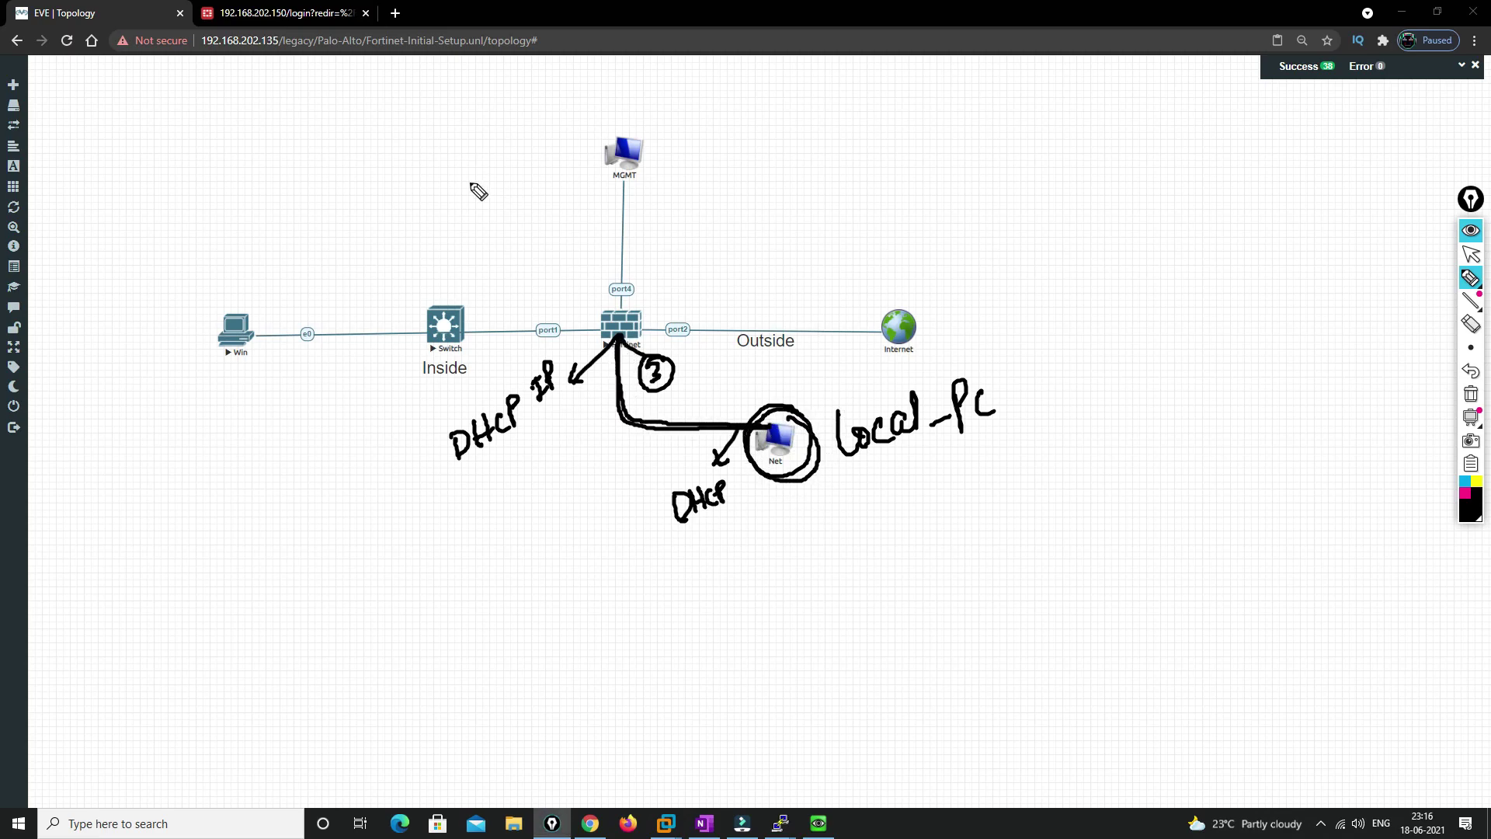
pyautogui.moveTo(203, 31)
pyautogui.mouseDown()
pyautogui.moveTo(247, 64)
pyautogui.moveTo(392, 74)
pyautogui.moveTo(400, 33)
pyautogui.mouseUp()
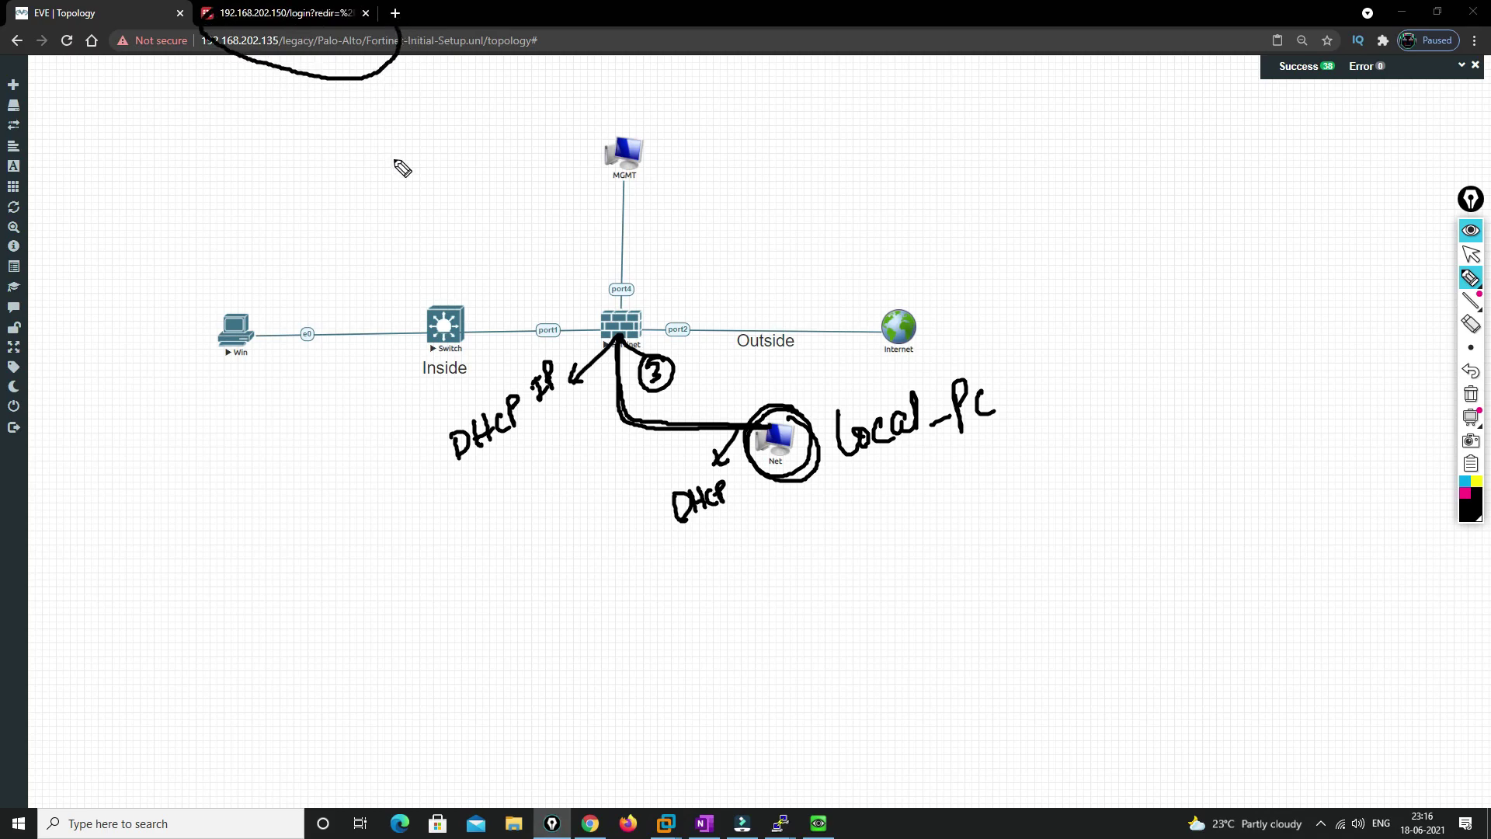
pyautogui.moveTo(625, 292)
pyautogui.mouseDown()
pyautogui.moveTo(654, 357)
pyautogui.moveTo(631, 371)
pyautogui.mouseUp()
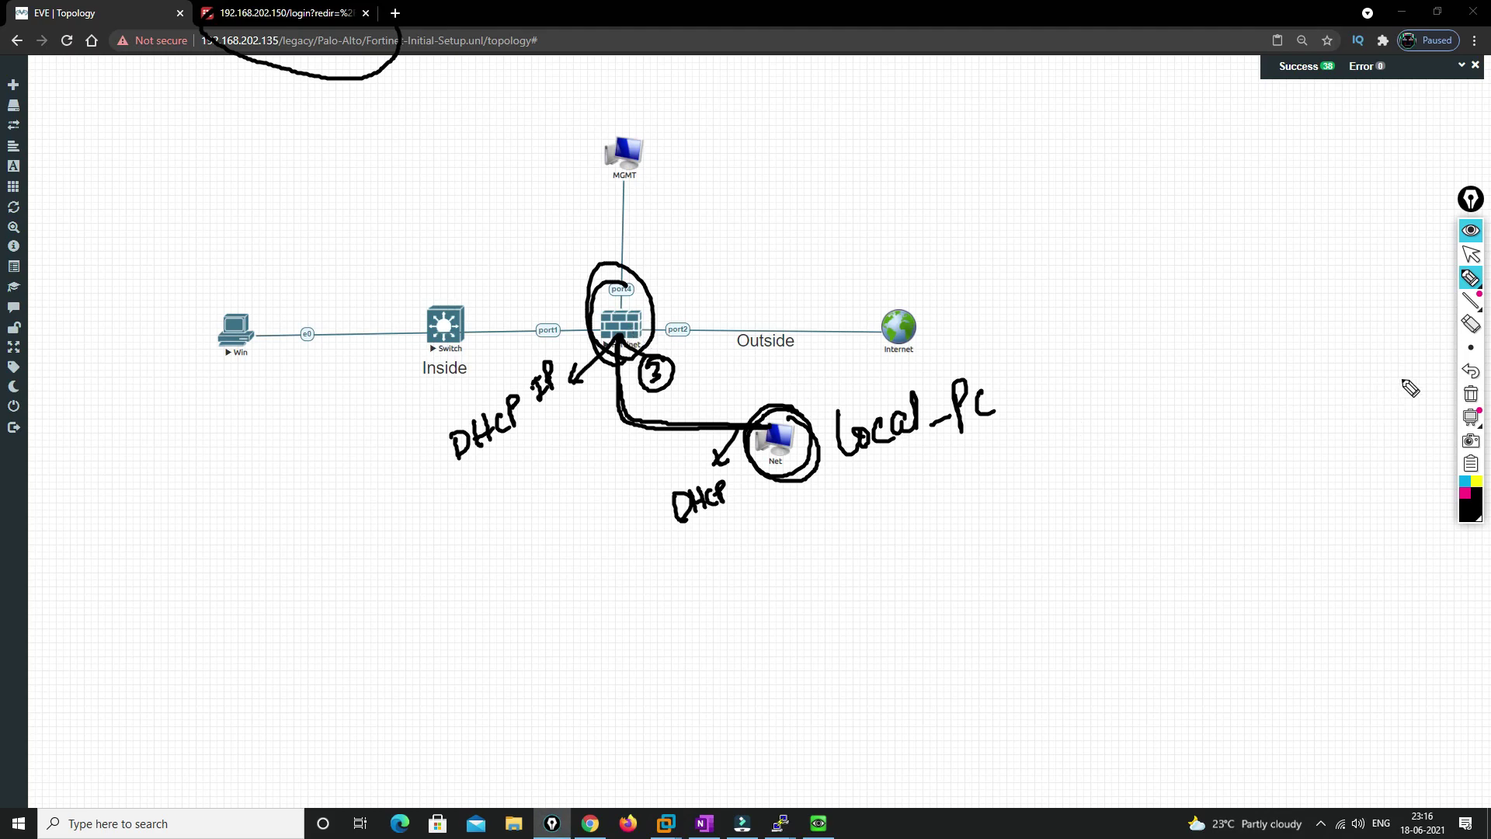
# Clear the drawn ink, then open and close the MGMT network's settings
pyautogui.click(1471, 395)
pyautogui.click(1471, 253)
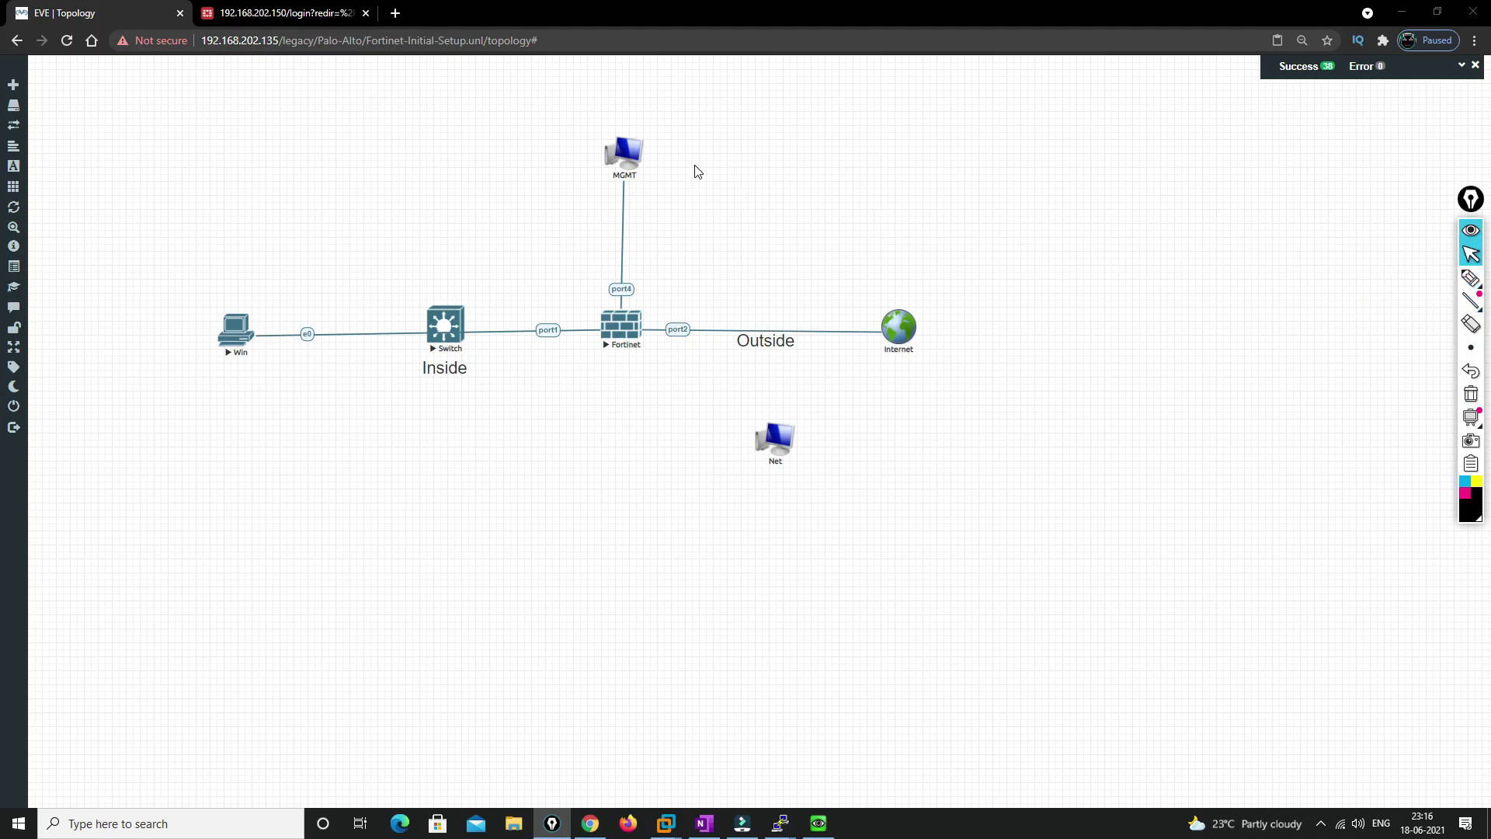
pyautogui.rightClick(623, 148)
pyautogui.click(656, 165)
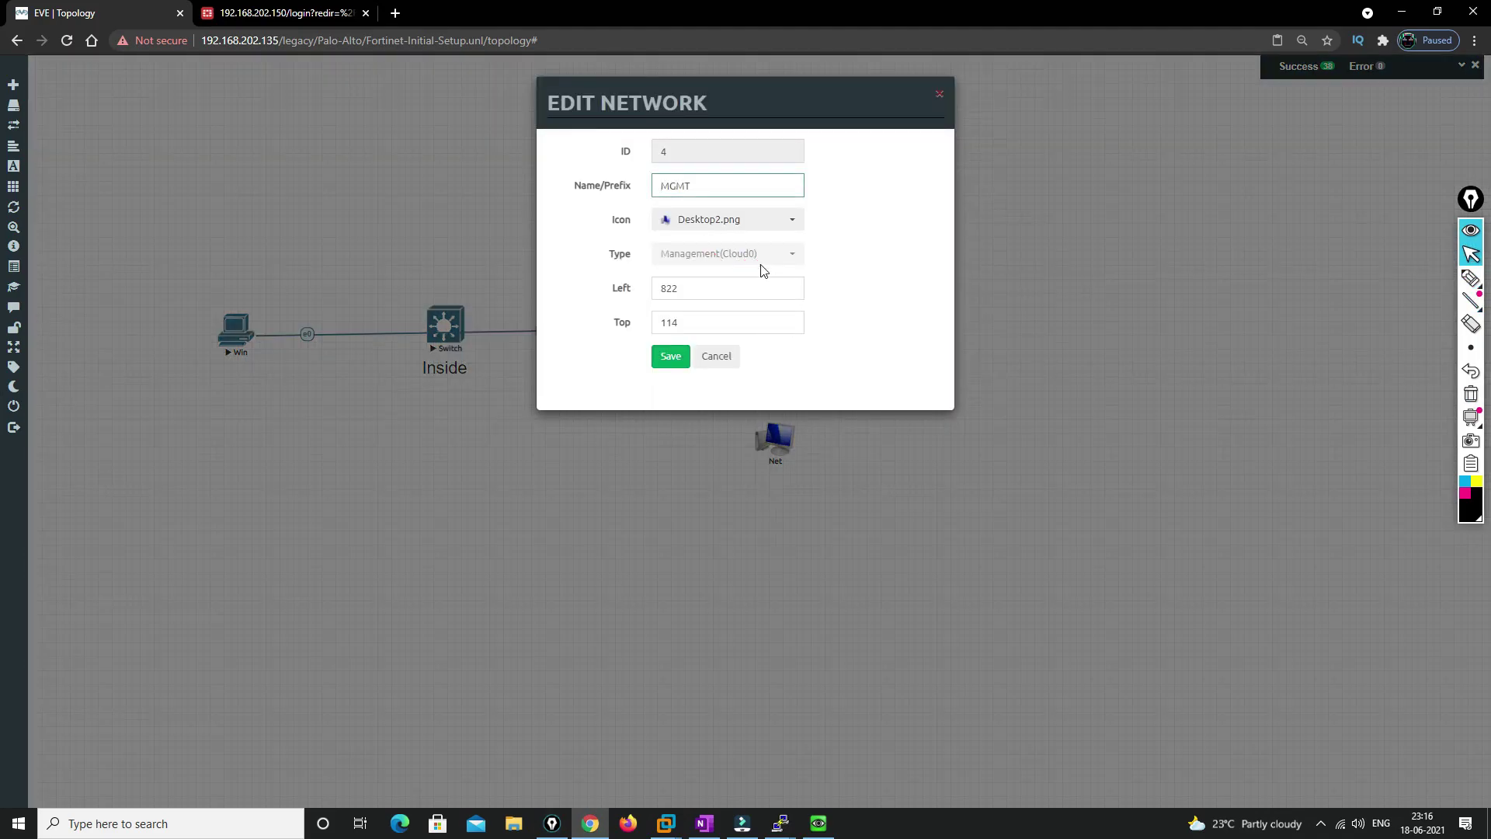
pyautogui.click(716, 357)
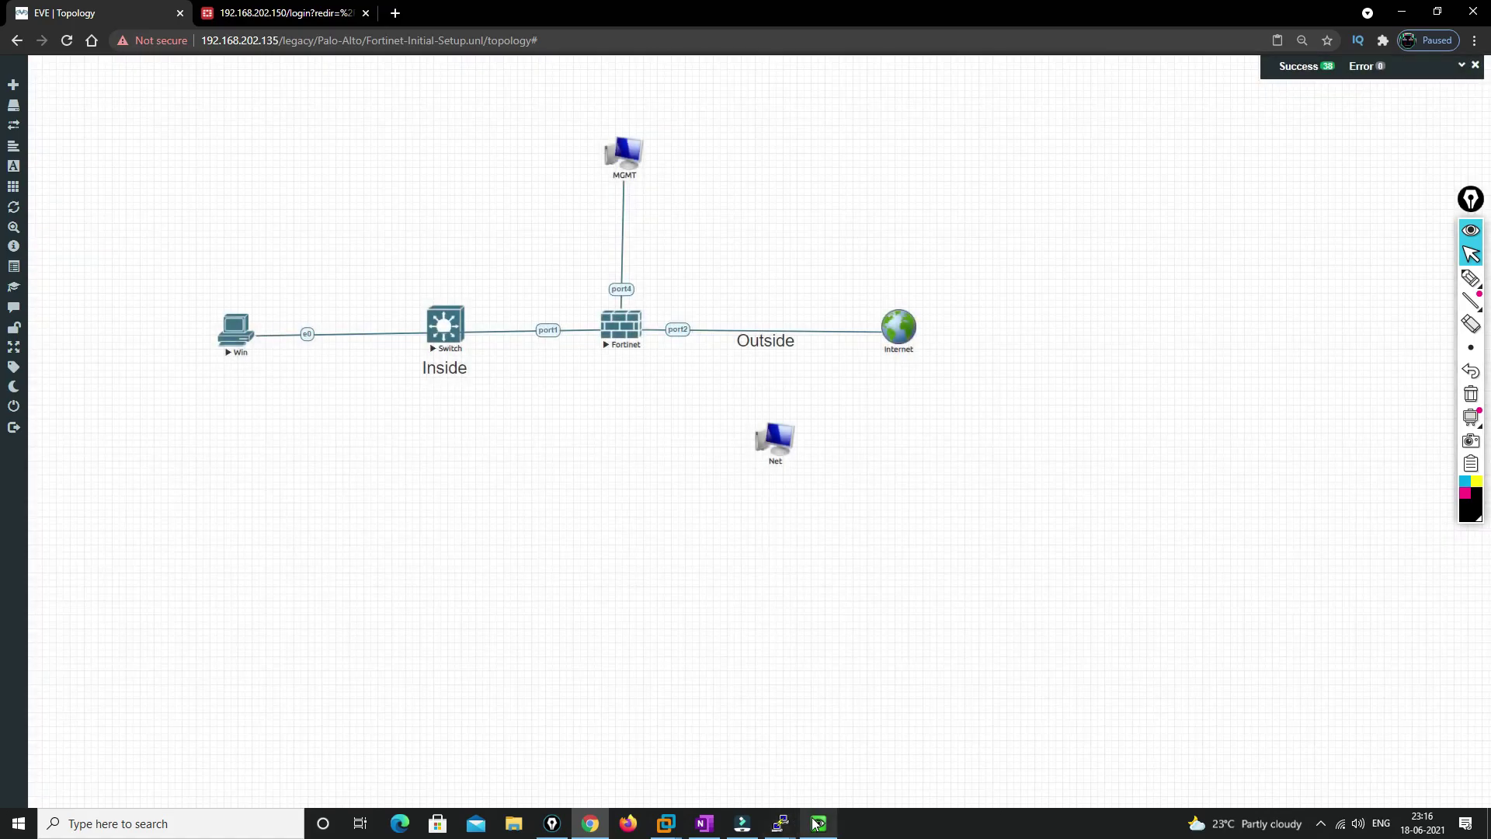
# Check VMnet8's DHCP settings in VMware's Virtual Network Editor, then close everything without changes
pyautogui.moveTo(665, 824)
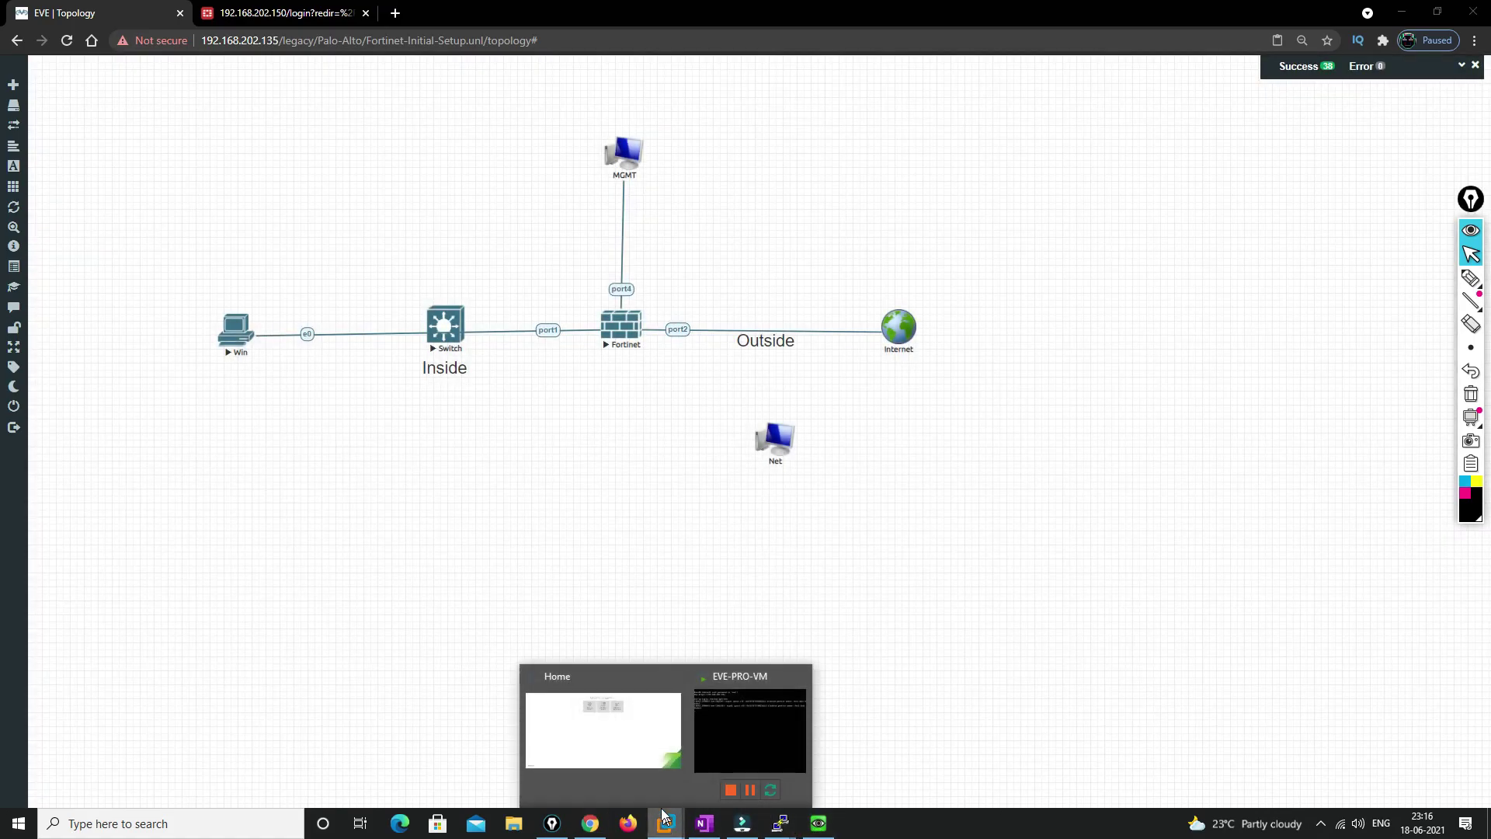
pyautogui.click(621, 757)
pyautogui.click(43, 31)
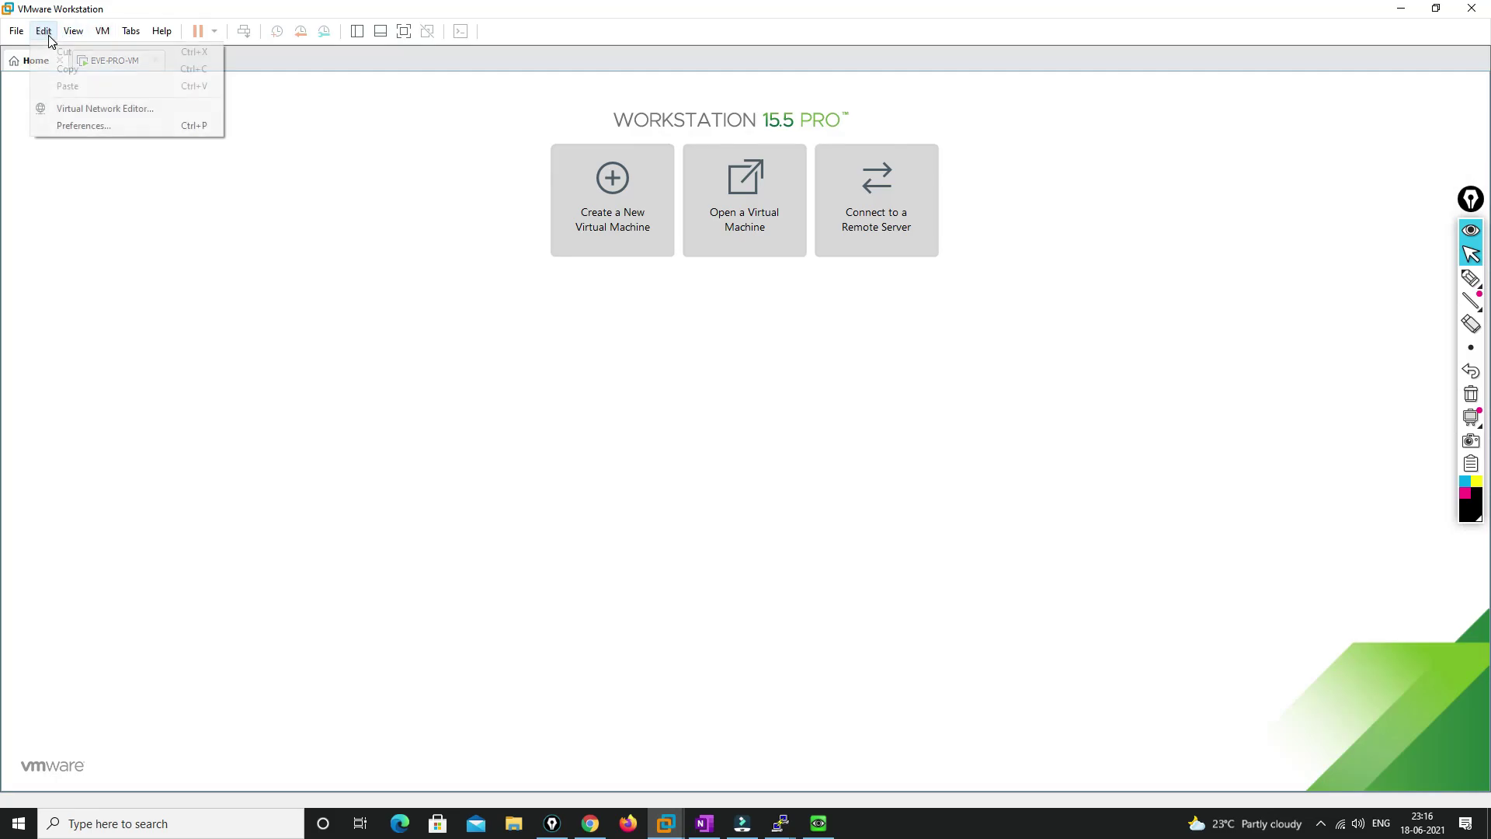
pyautogui.click(108, 108)
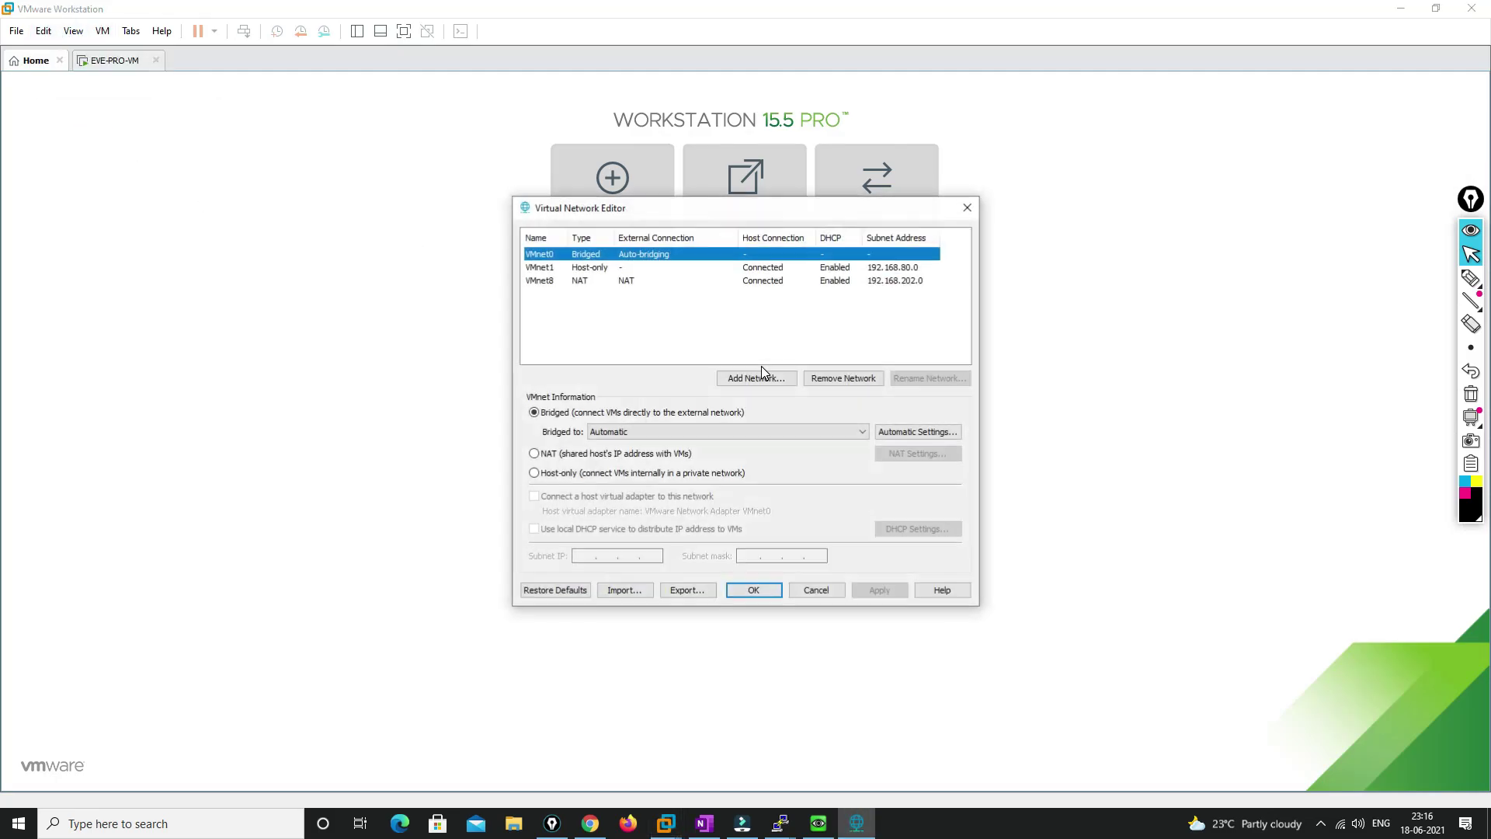
pyautogui.click(631, 281)
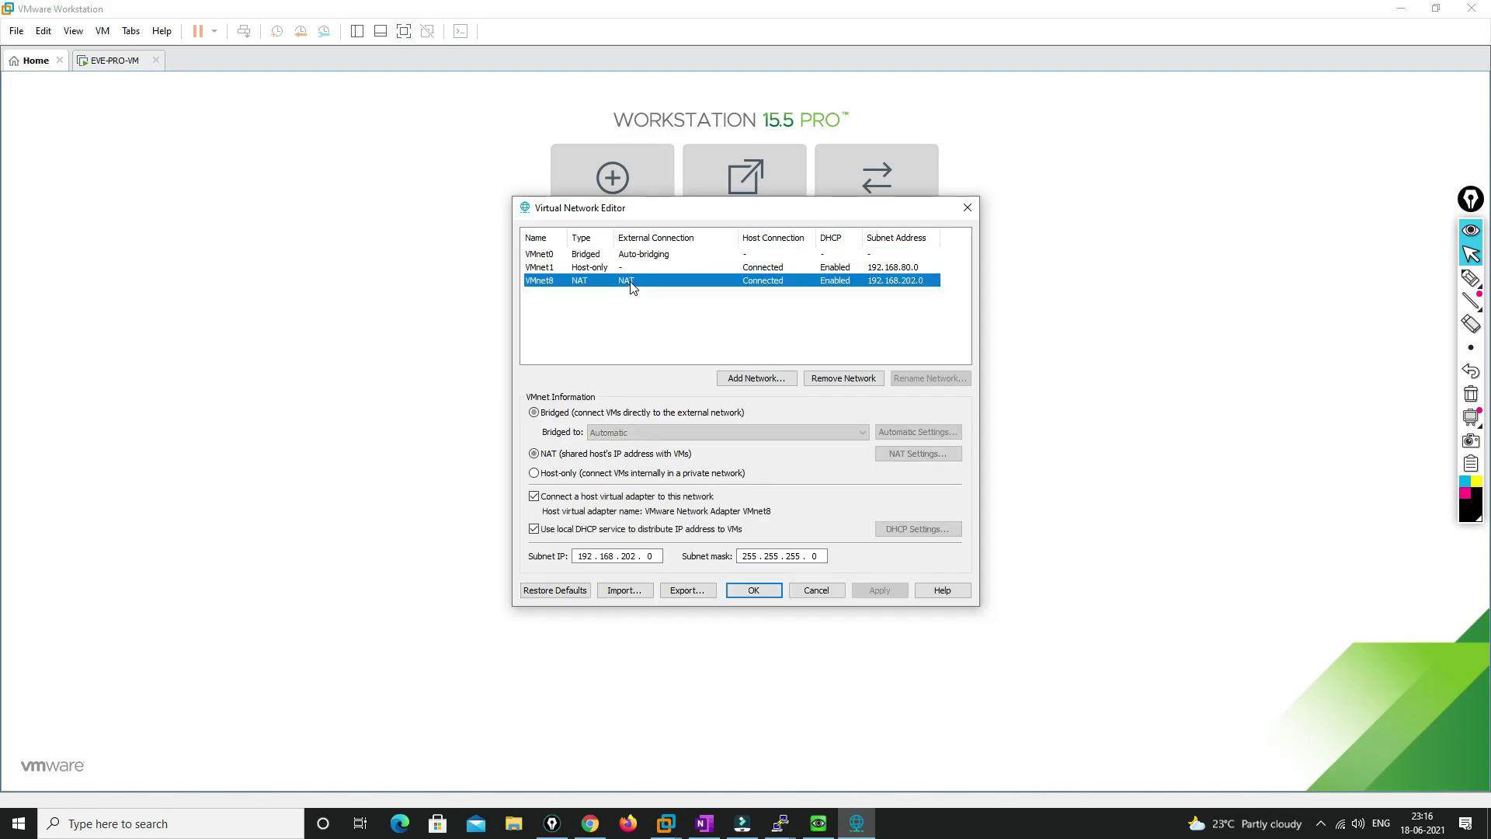
pyautogui.click(921, 530)
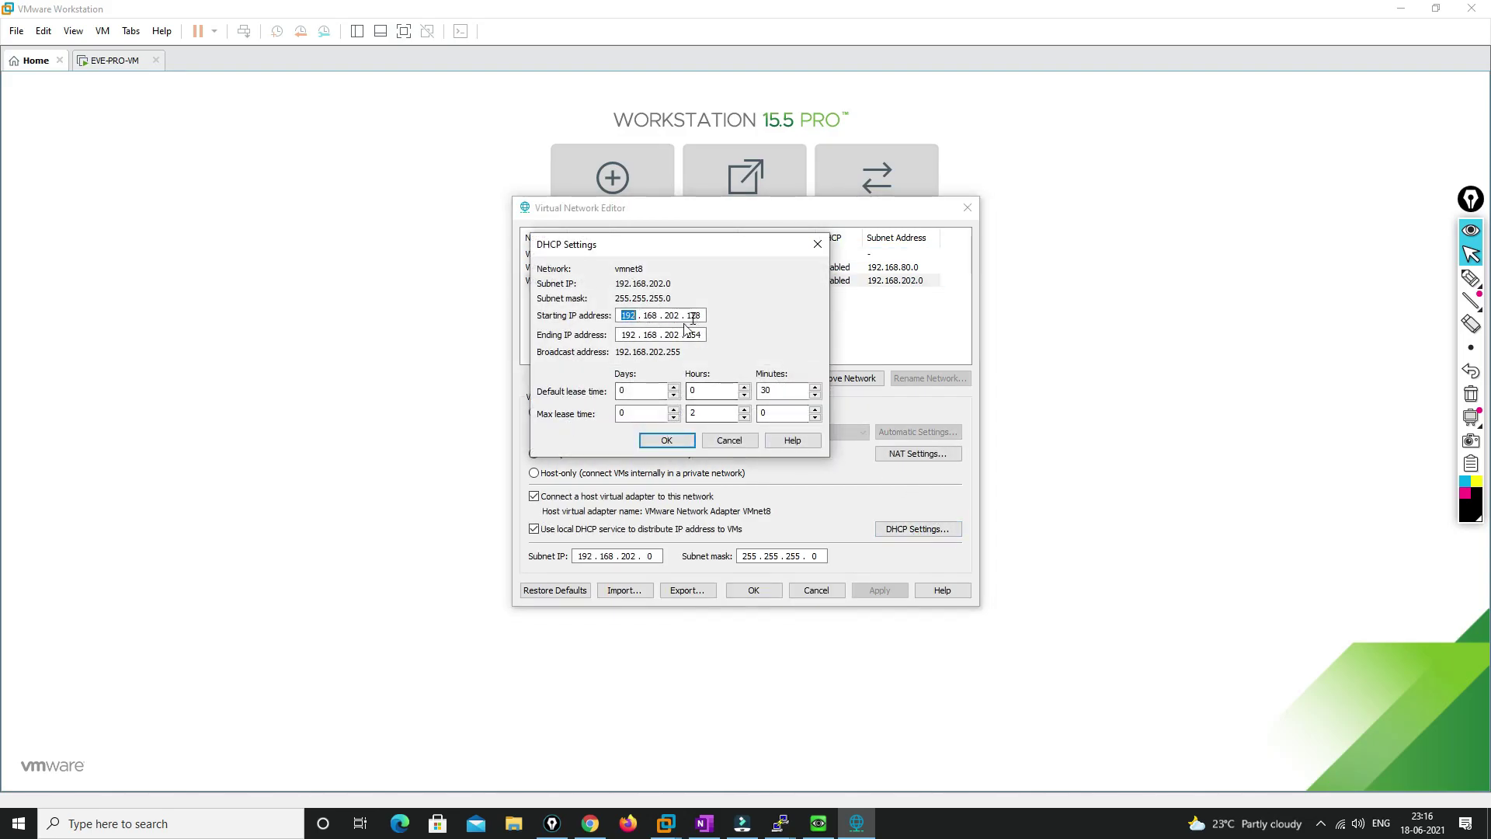
pyautogui.click(742, 445)
pyautogui.click(816, 590)
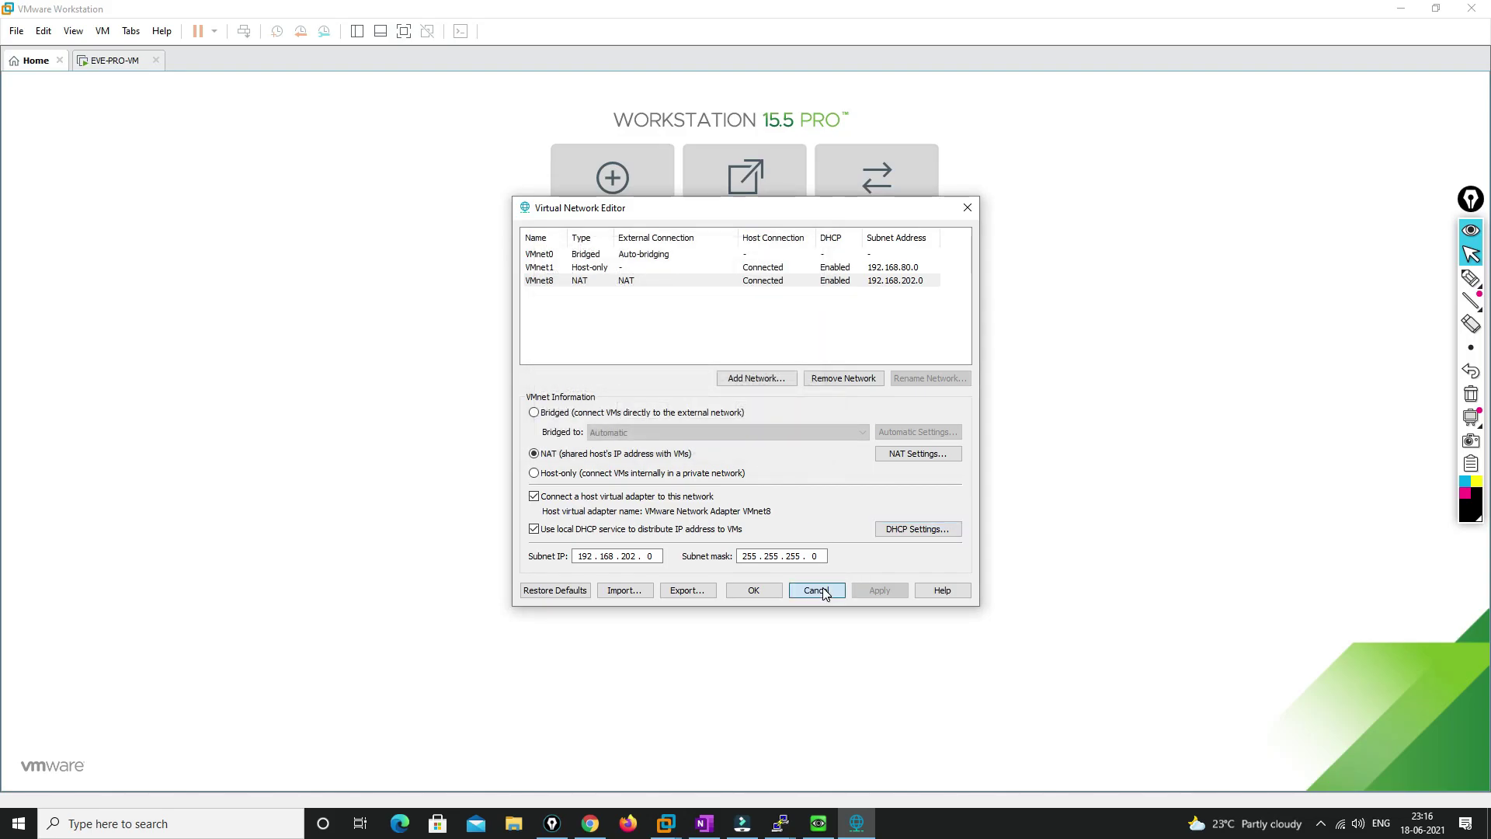
# Move the Fortinet console beside VMware Workstation and reopen the Virtual Network Editor
pyautogui.moveTo(780, 823)
pyautogui.click(809, 744)
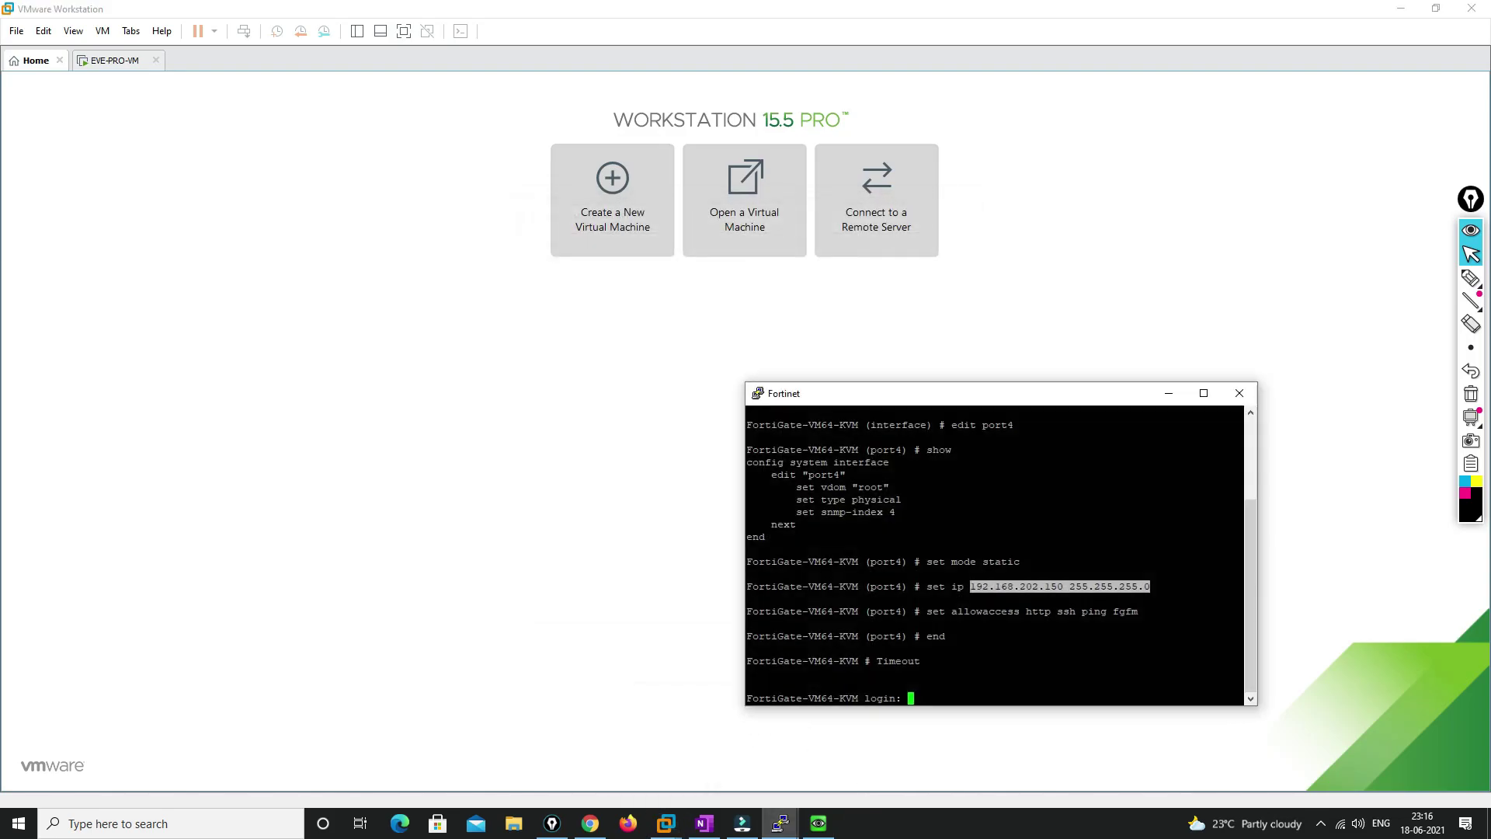
pyautogui.moveTo(925, 403); pyautogui.dragTo(465, 253)
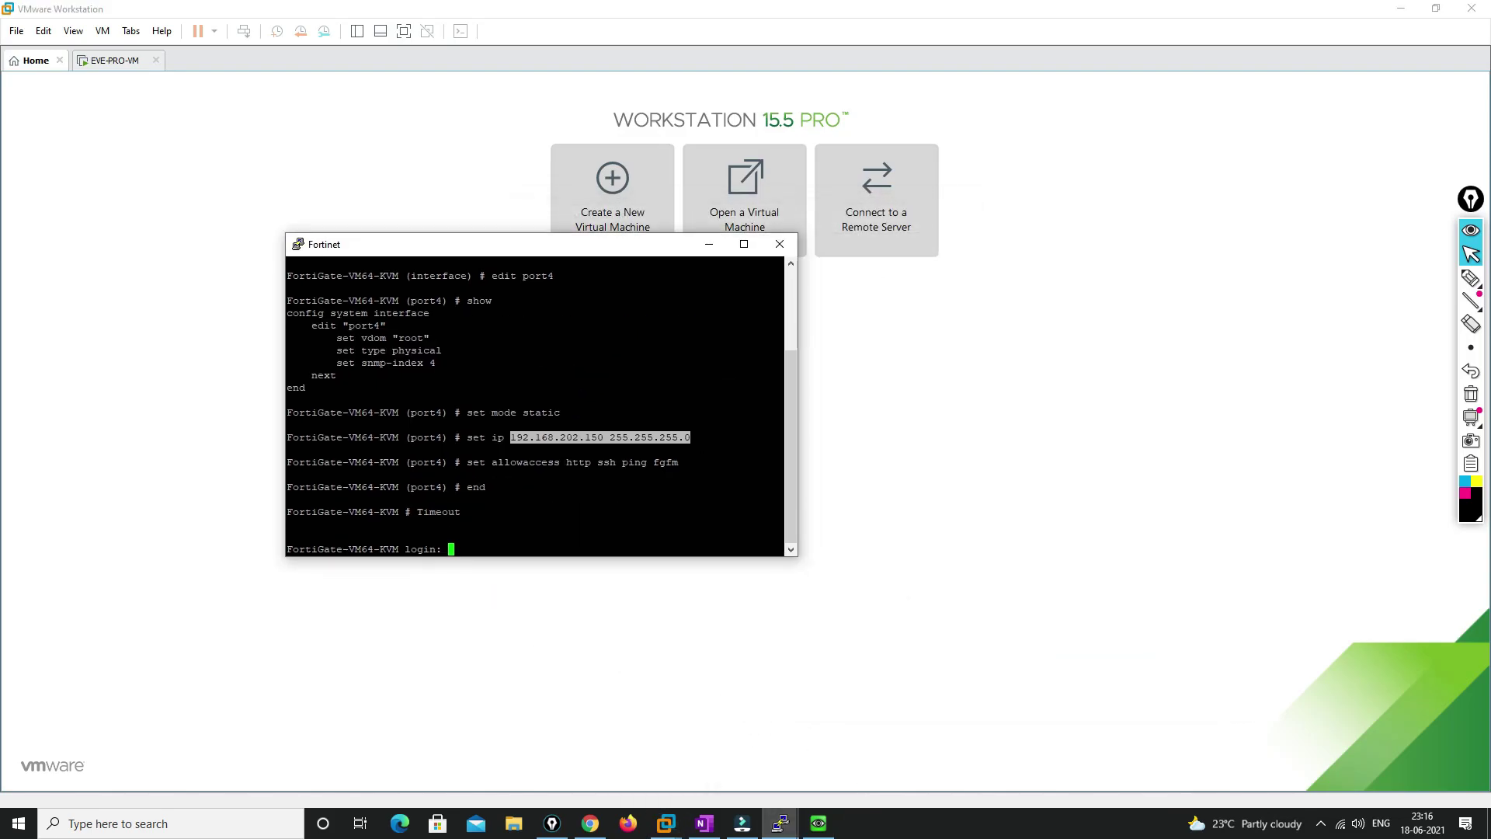
pyautogui.click(43, 30)
pyautogui.click(78, 107)
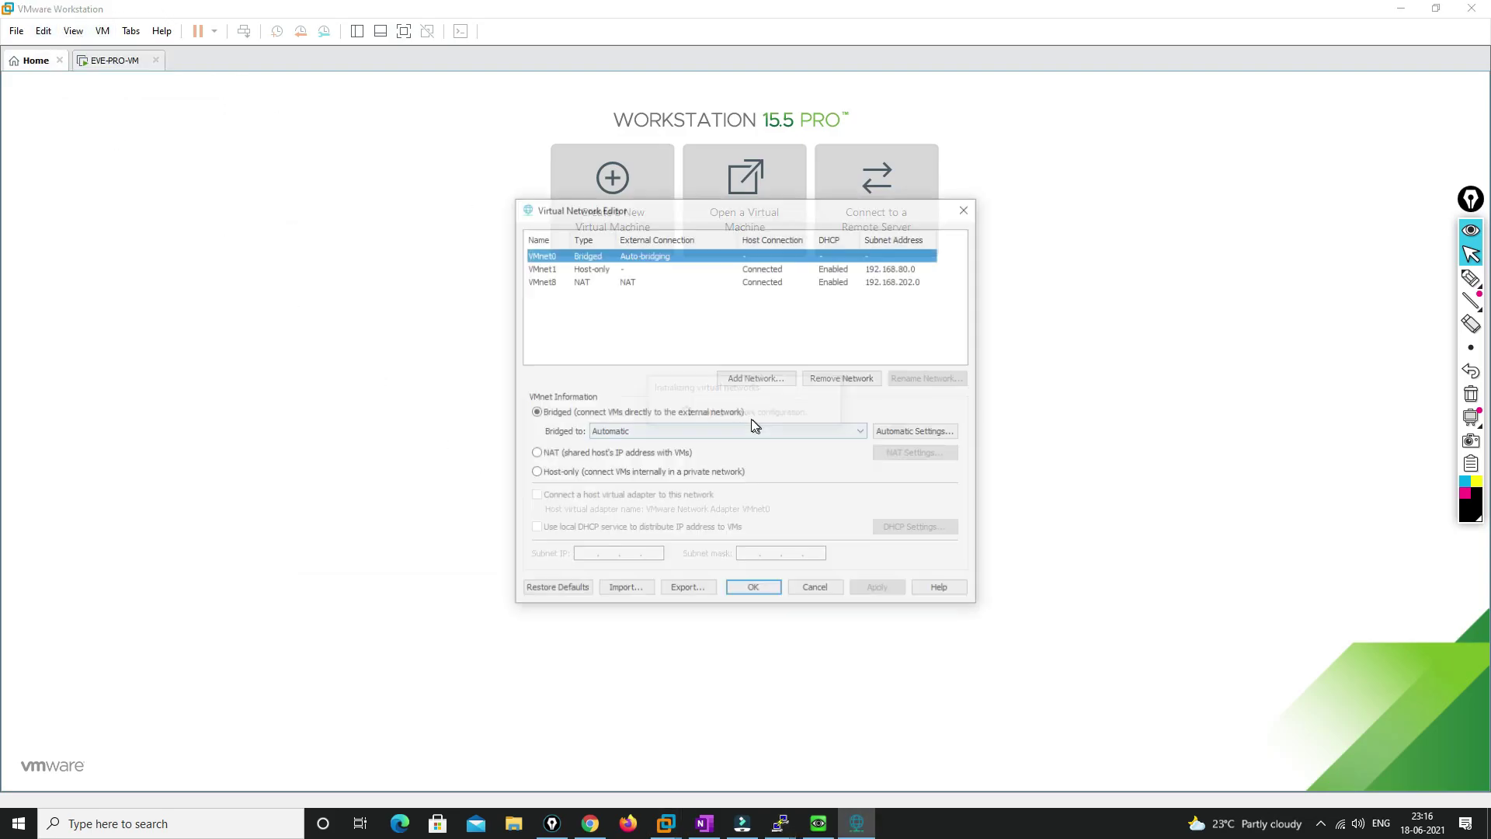
# Show VMnet8's DHCP range 192.168.202.128–192.168.202.254 with the Fortinet console moved alongside it
pyautogui.click(626, 282)
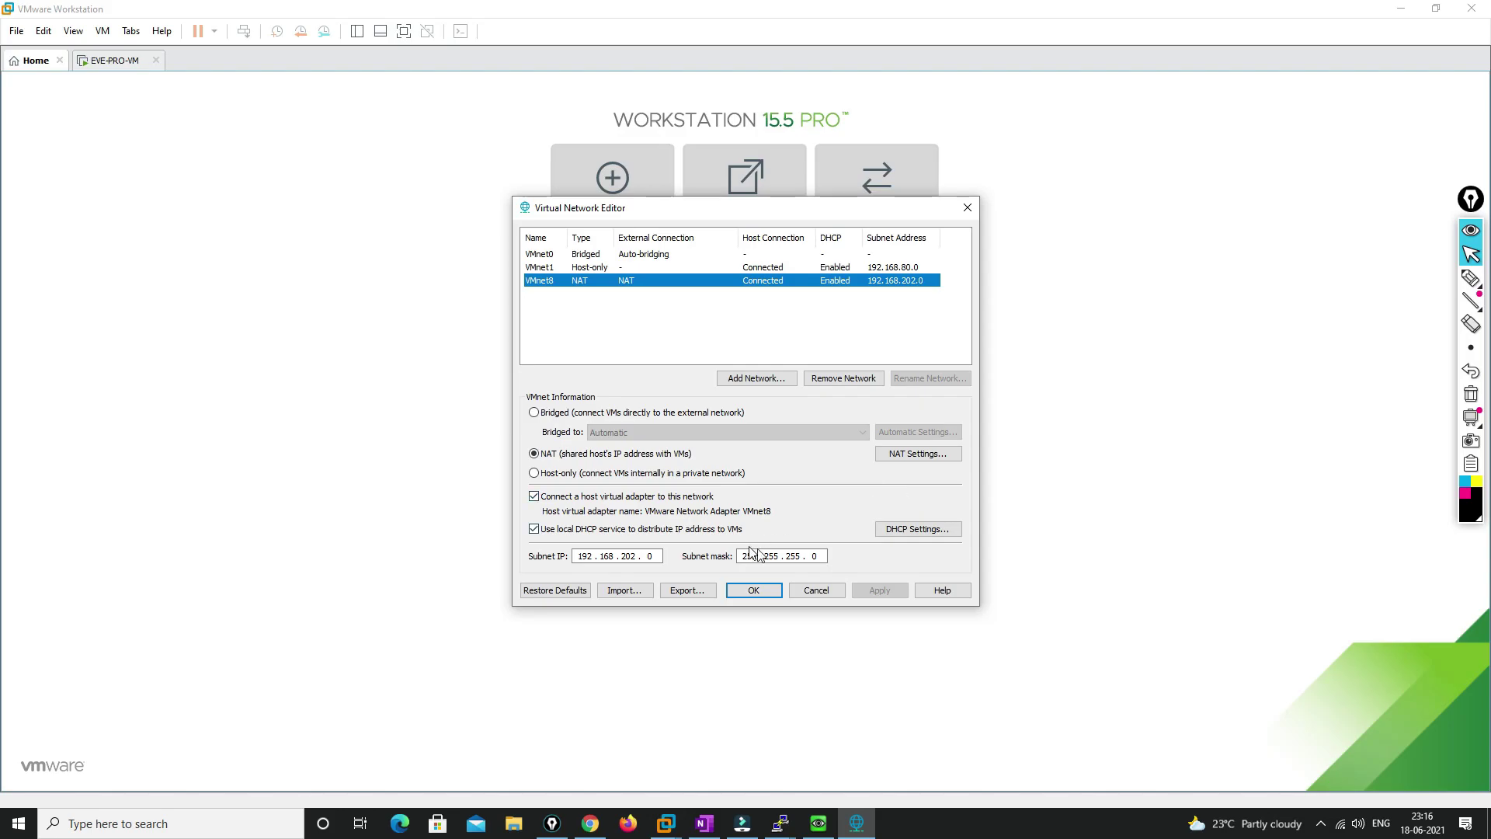
pyautogui.click(916, 528)
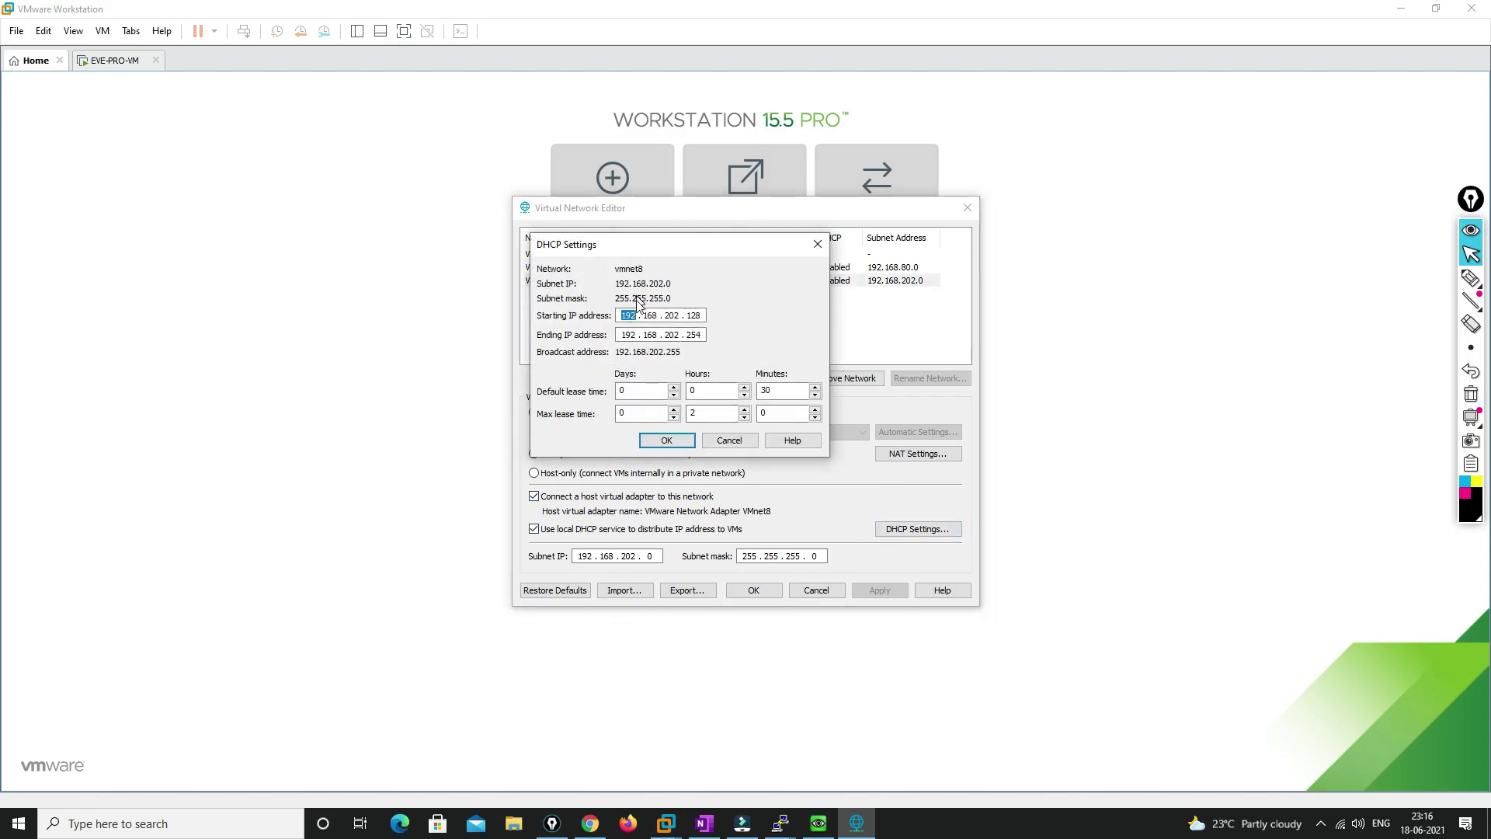
pyautogui.moveTo(780, 823)
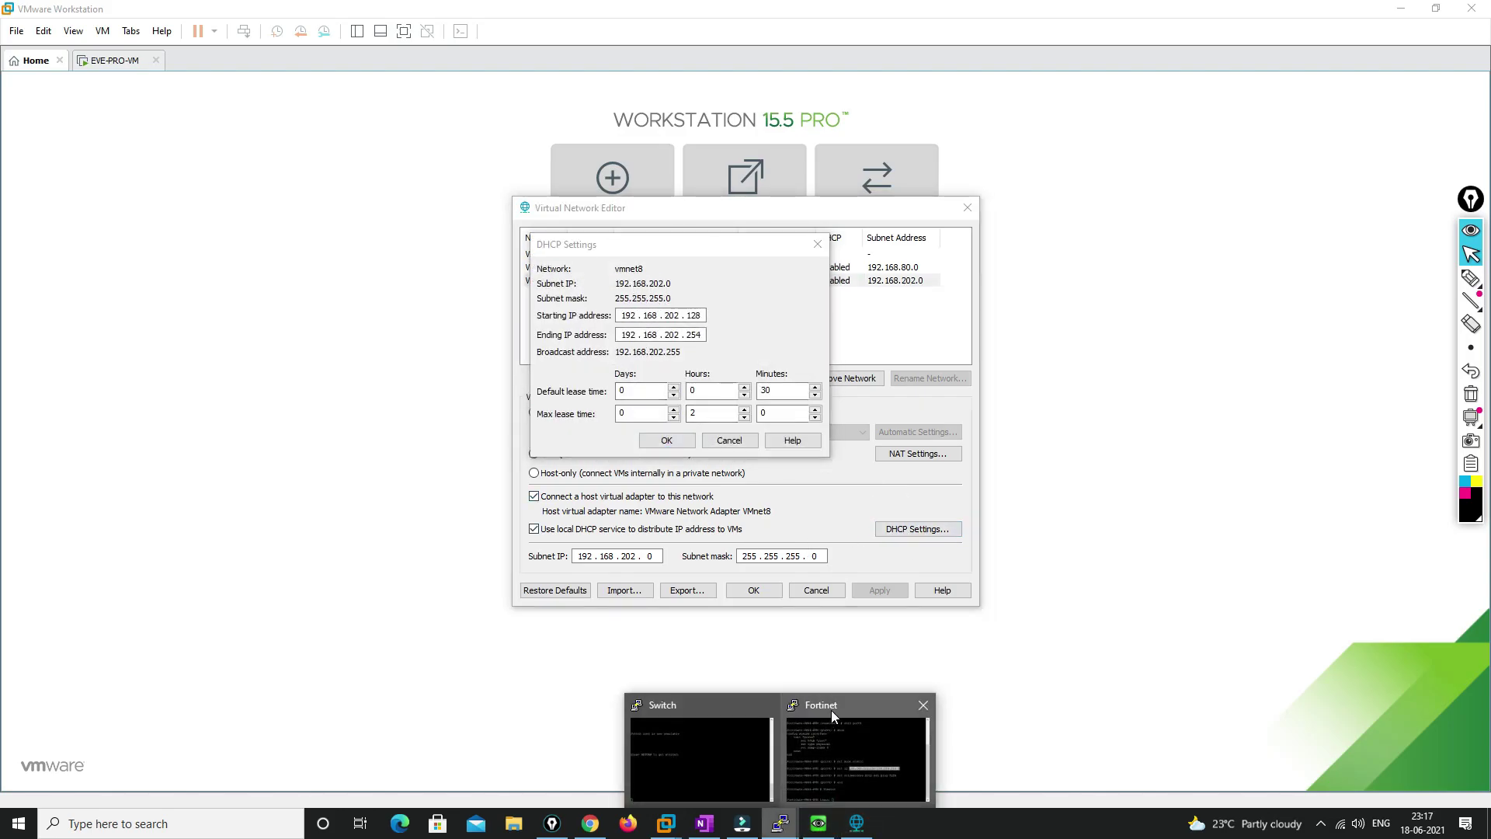
pyautogui.click(832, 707)
pyautogui.moveTo(597, 253); pyautogui.dragTo(1132, 215)
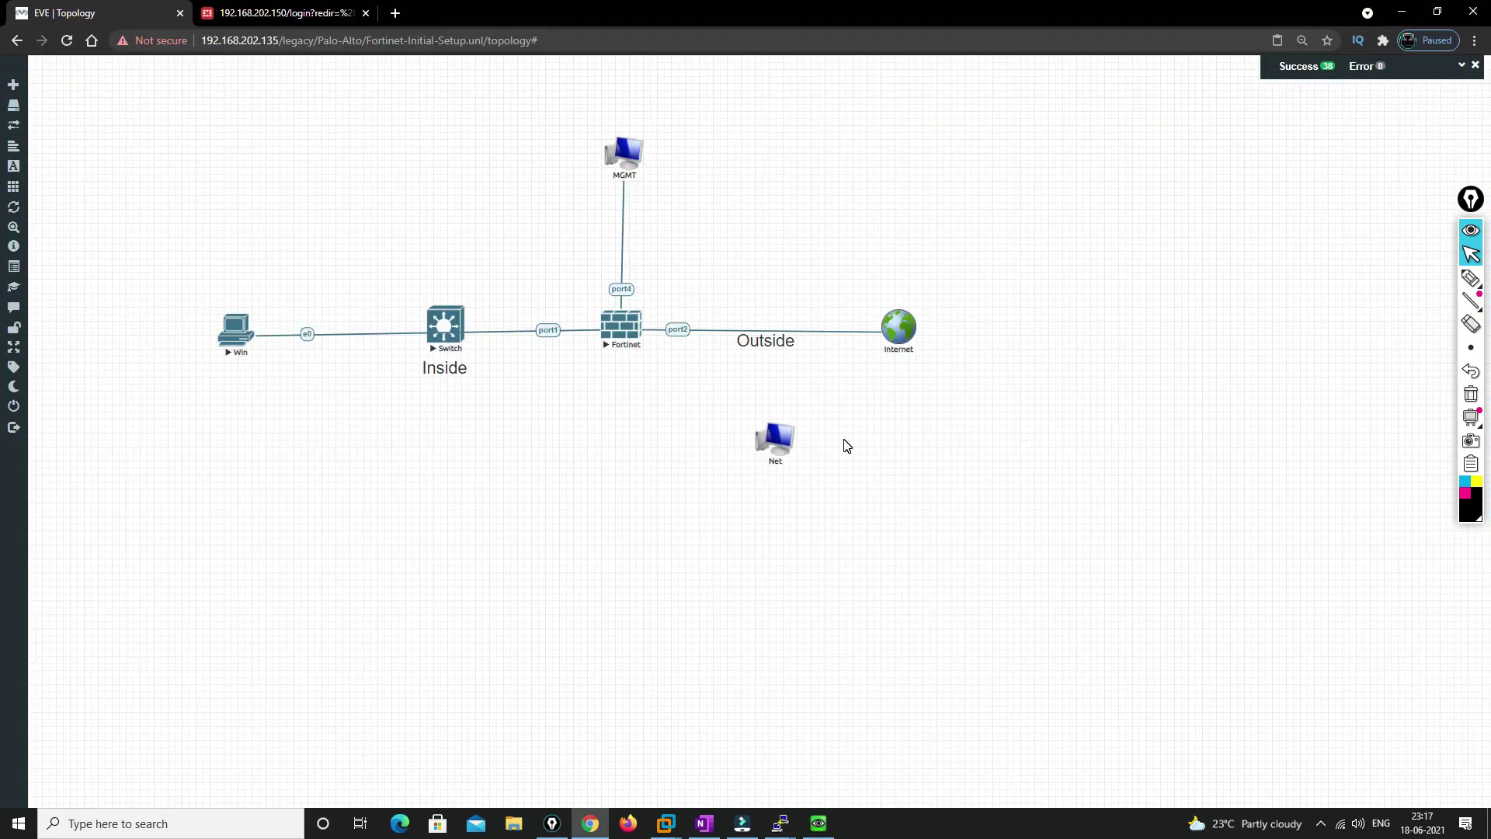
# Inspect the management-type Net cloud's settings, then delete that Net network
pyautogui.moveTo(1466, 305)
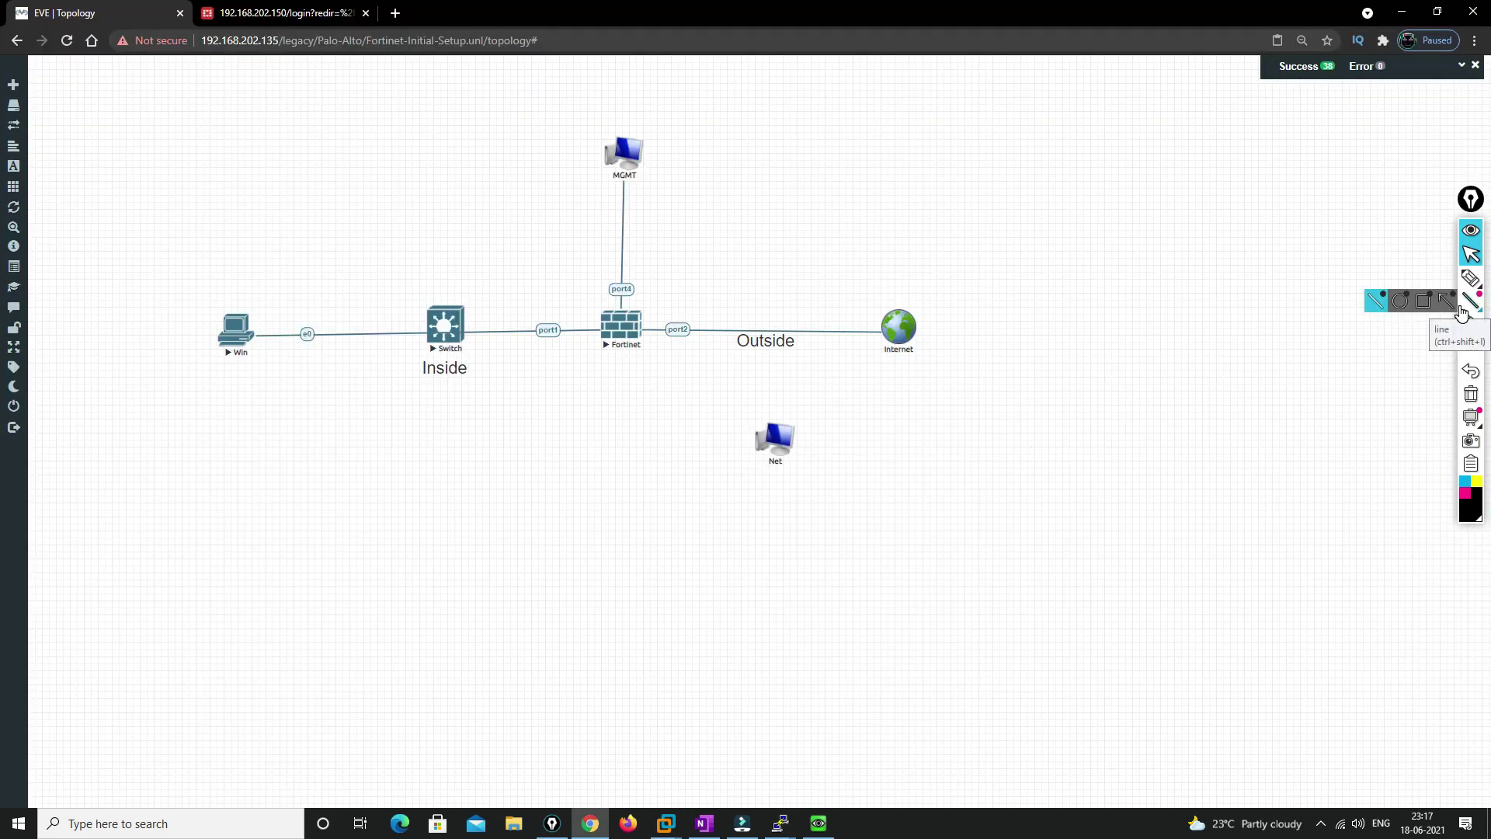
pyautogui.rightClick(775, 440)
pyautogui.click(816, 457)
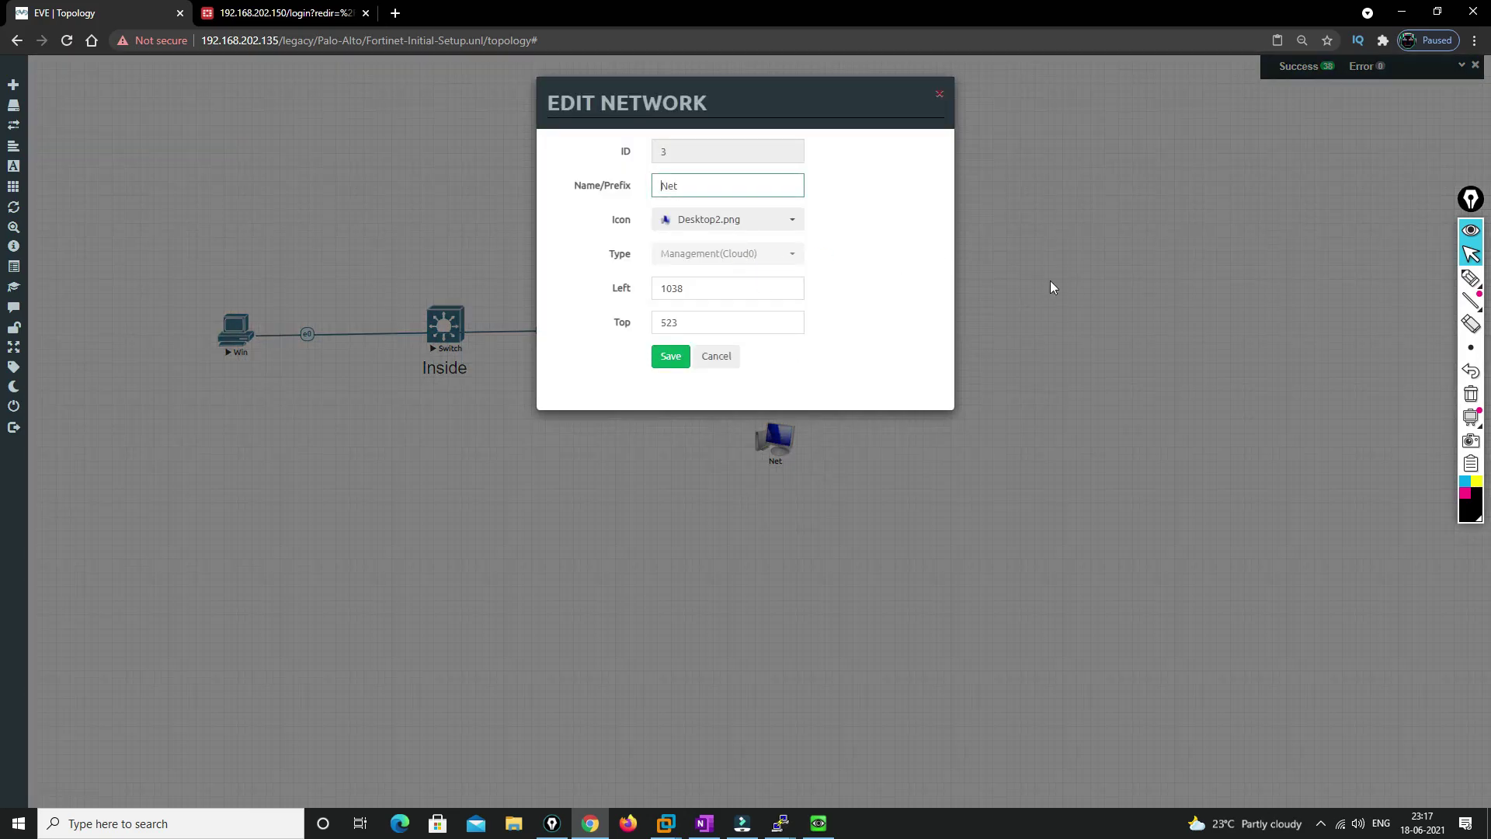
pyautogui.click(717, 357)
pyautogui.rightClick(777, 437)
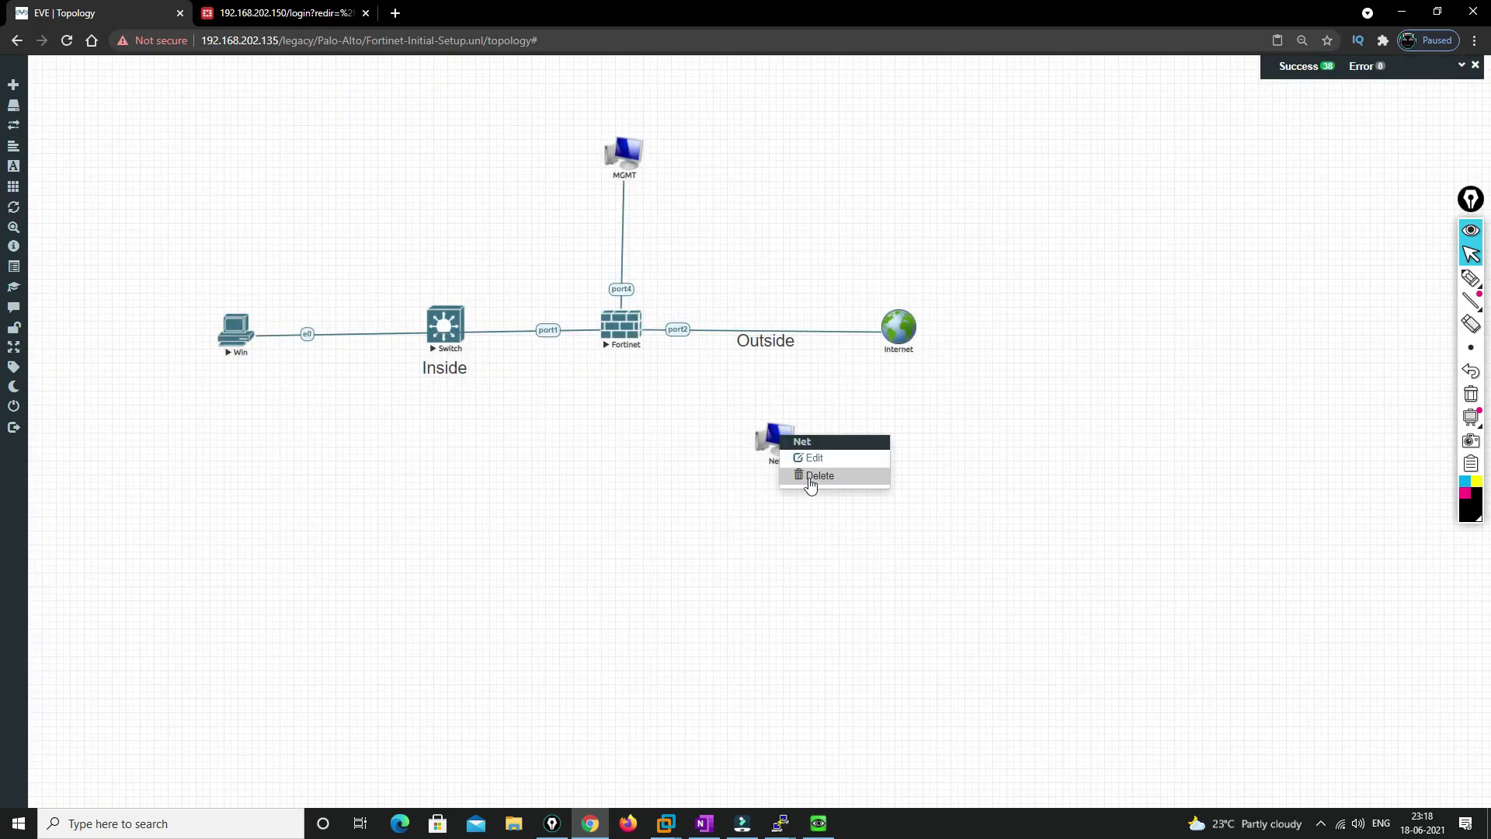
pyautogui.click(820, 477)
pyautogui.click(700, 181)
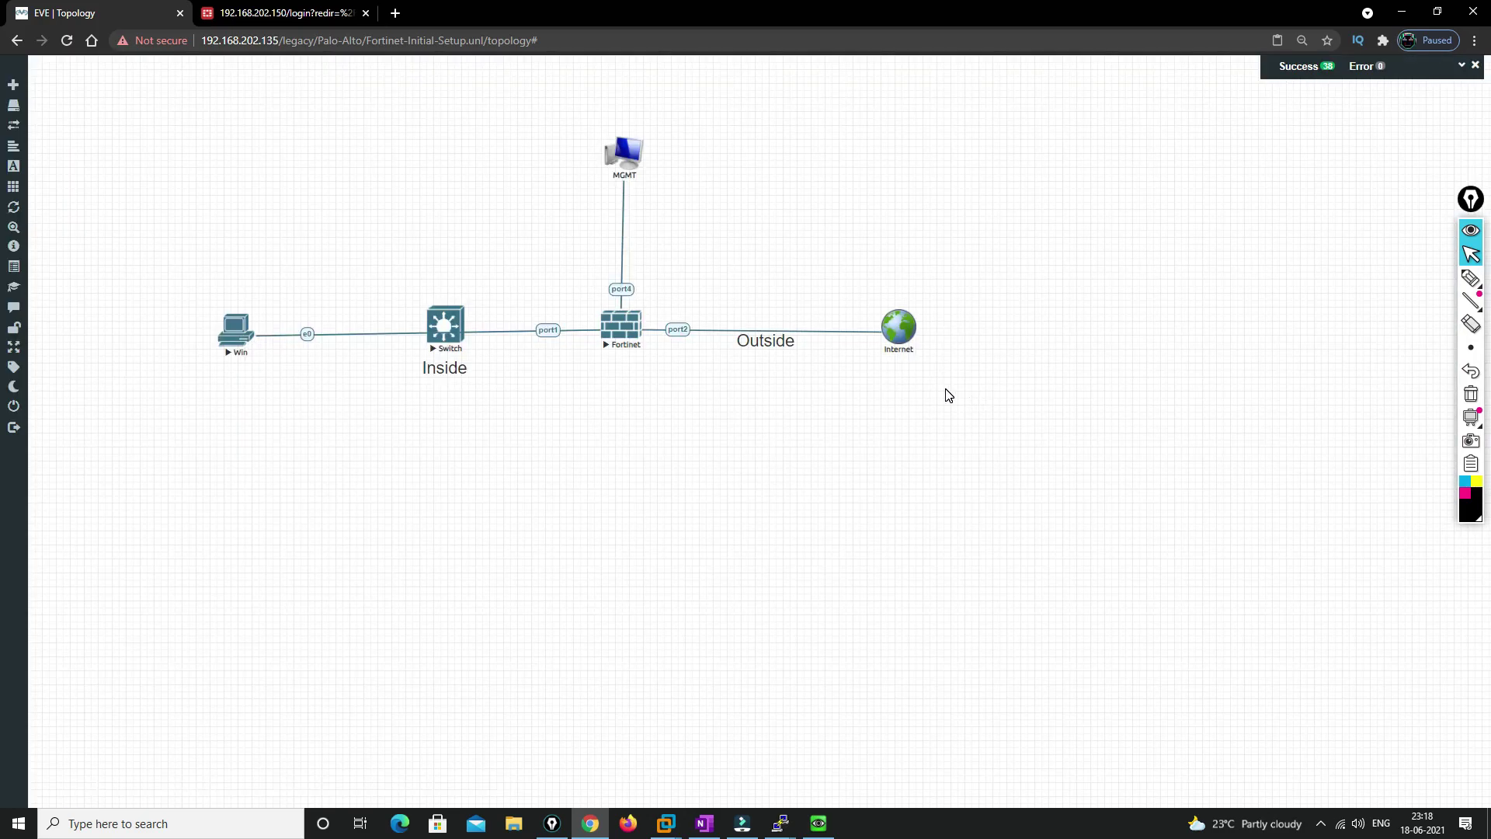
# Add a new network named Net of type NAT below the Internet node
pyautogui.rightClick(946, 388)
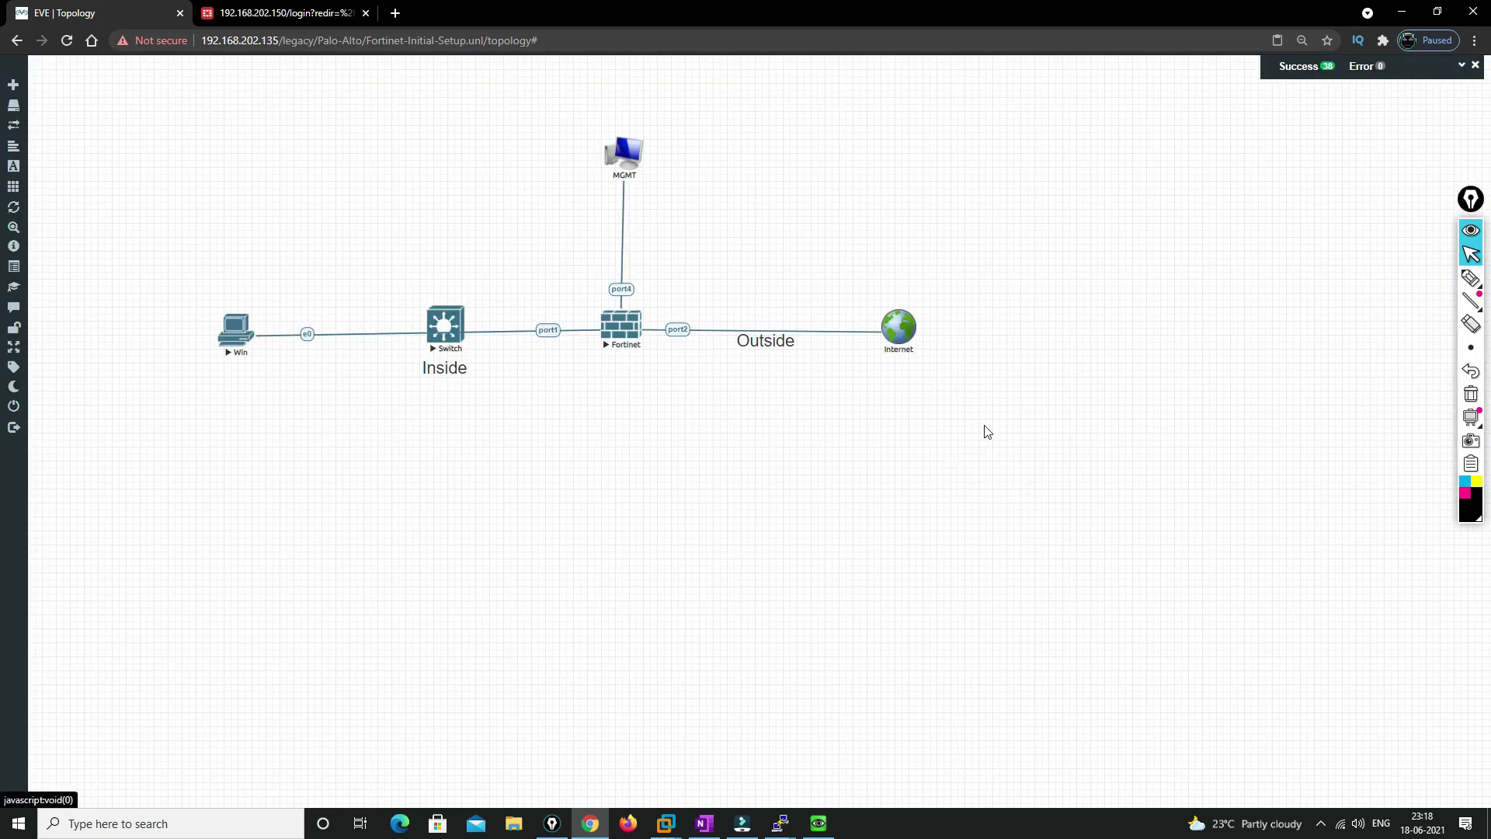
pyautogui.click(977, 425)
pyautogui.click(709, 233)
pyautogui.click(708, 260)
pyautogui.click(707, 262)
pyautogui.click(702, 379)
pyautogui.click(665, 366)
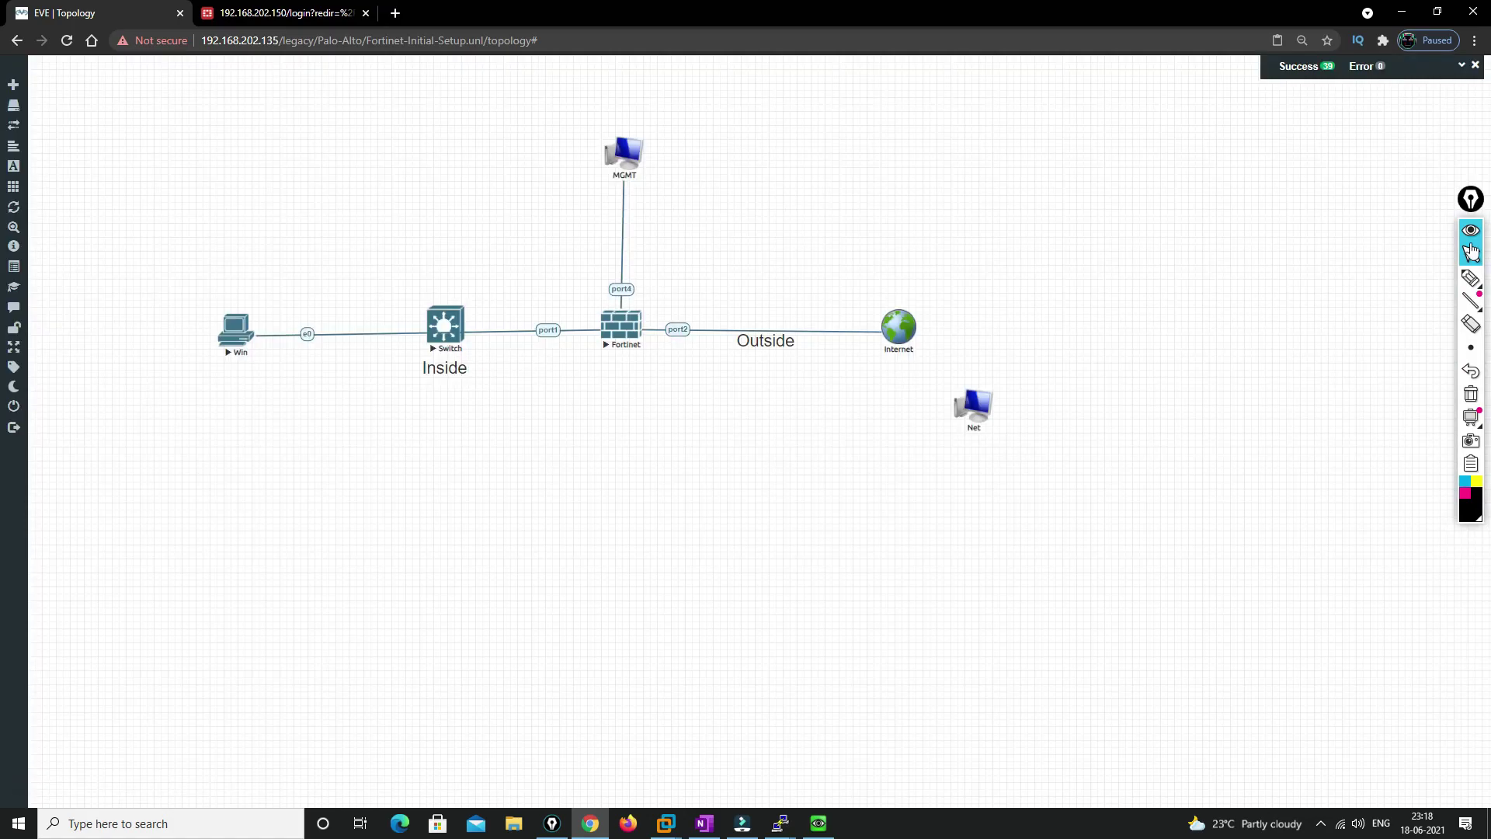
pyautogui.click(1470, 277)
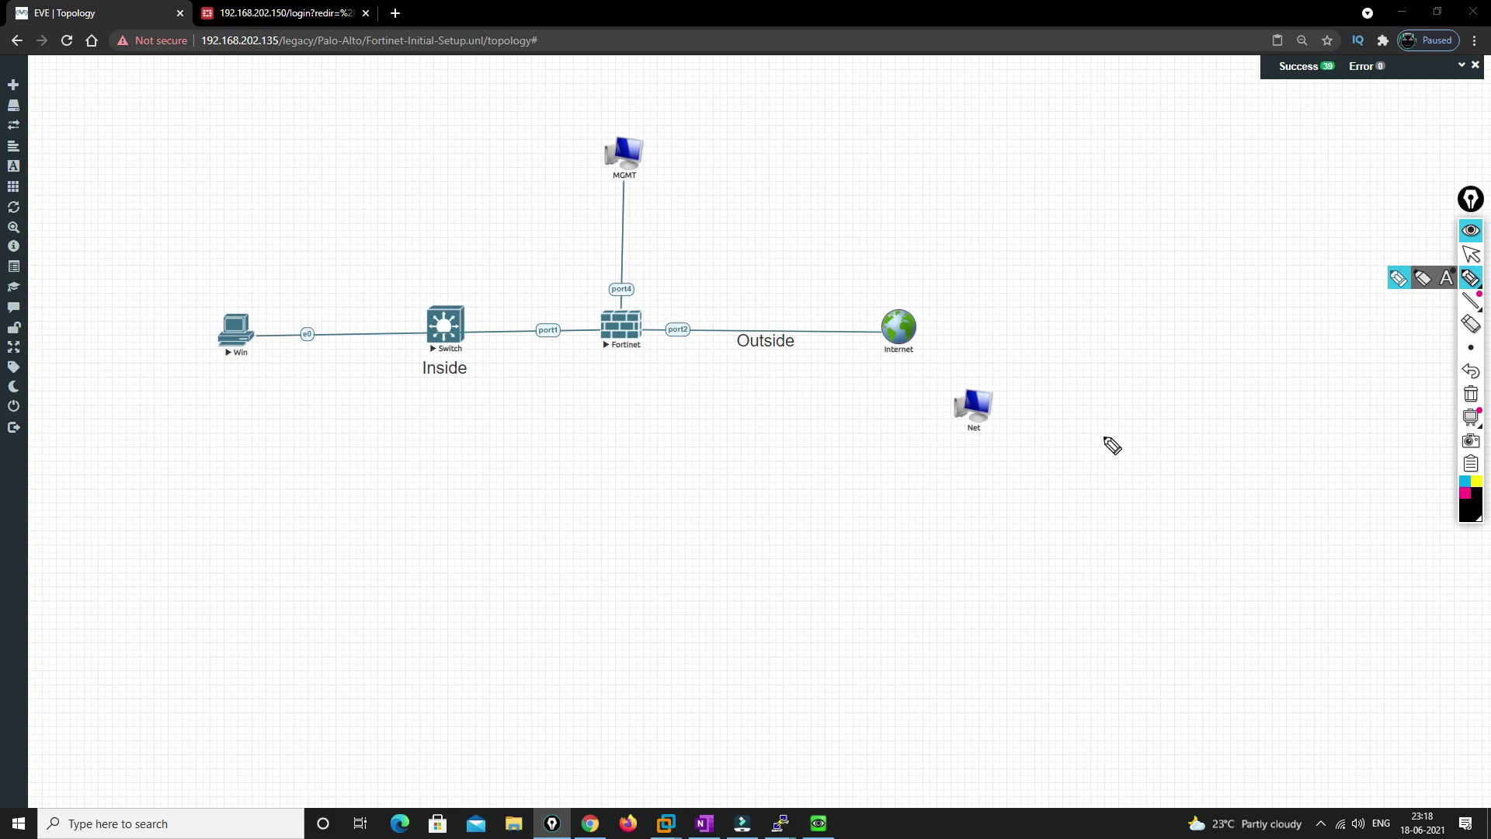
# Sketch a Fortinet-to-Net link and write eve-ng, DHCP Server and a 172.1 address
pyautogui.moveTo(1006, 384)
pyautogui.mouseDown()
pyautogui.moveTo(936, 419)
pyautogui.moveTo(986, 449)
pyautogui.moveTo(1013, 430)
pyautogui.moveTo(1007, 382)
pyautogui.mouseUp()
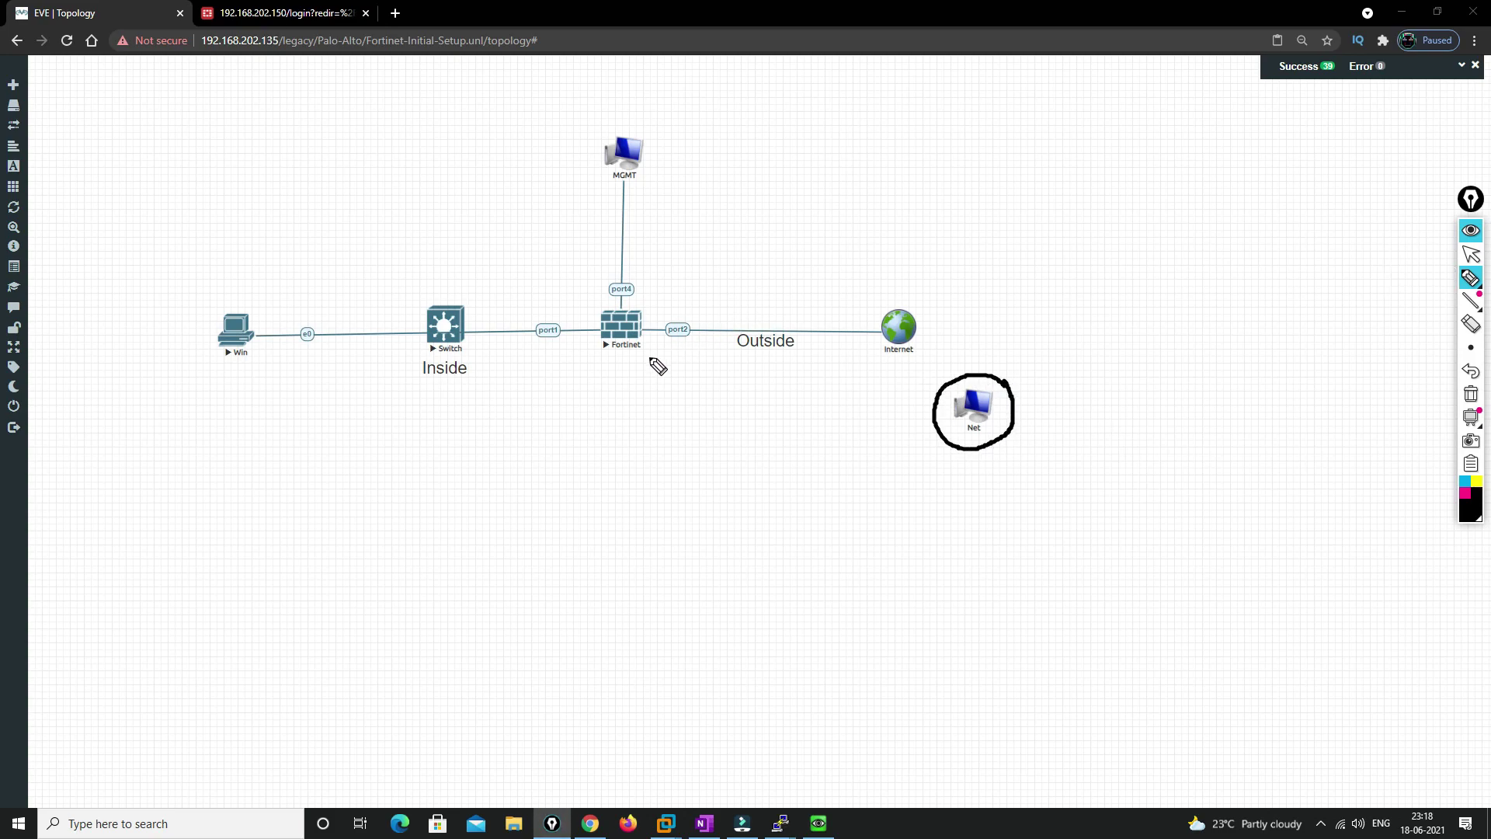
pyautogui.moveTo(626, 345)
pyautogui.mouseDown()
pyautogui.moveTo(725, 432)
pyautogui.moveTo(933, 416)
pyautogui.mouseUp()
pyautogui.moveTo(624, 340)
pyautogui.mouseDown()
pyautogui.moveTo(630, 403)
pyautogui.moveTo(651, 429)
pyautogui.moveTo(939, 418)
pyautogui.mouseUp()
pyautogui.moveTo(1034, 420)
pyautogui.mouseDown()
pyautogui.moveTo(1125, 380)
pyautogui.moveTo(1124, 406)
pyautogui.mouseUp()
pyautogui.moveTo(1168, 359)
pyautogui.mouseDown()
pyautogui.moveTo(1178, 386)
pyautogui.moveTo(1198, 350)
pyautogui.moveTo(1246, 342)
pyautogui.mouseUp()
pyautogui.moveTo(1208, 392)
pyautogui.mouseDown()
pyautogui.moveTo(1290, 363)
pyautogui.moveTo(1273, 353)
pyautogui.moveTo(1242, 439)
pyautogui.moveTo(1231, 348)
pyautogui.mouseUp()
pyautogui.moveTo(1125, 292)
pyautogui.mouseDown()
pyautogui.moveTo(1236, 285)
pyautogui.moveTo(1204, 281)
pyautogui.mouseUp()
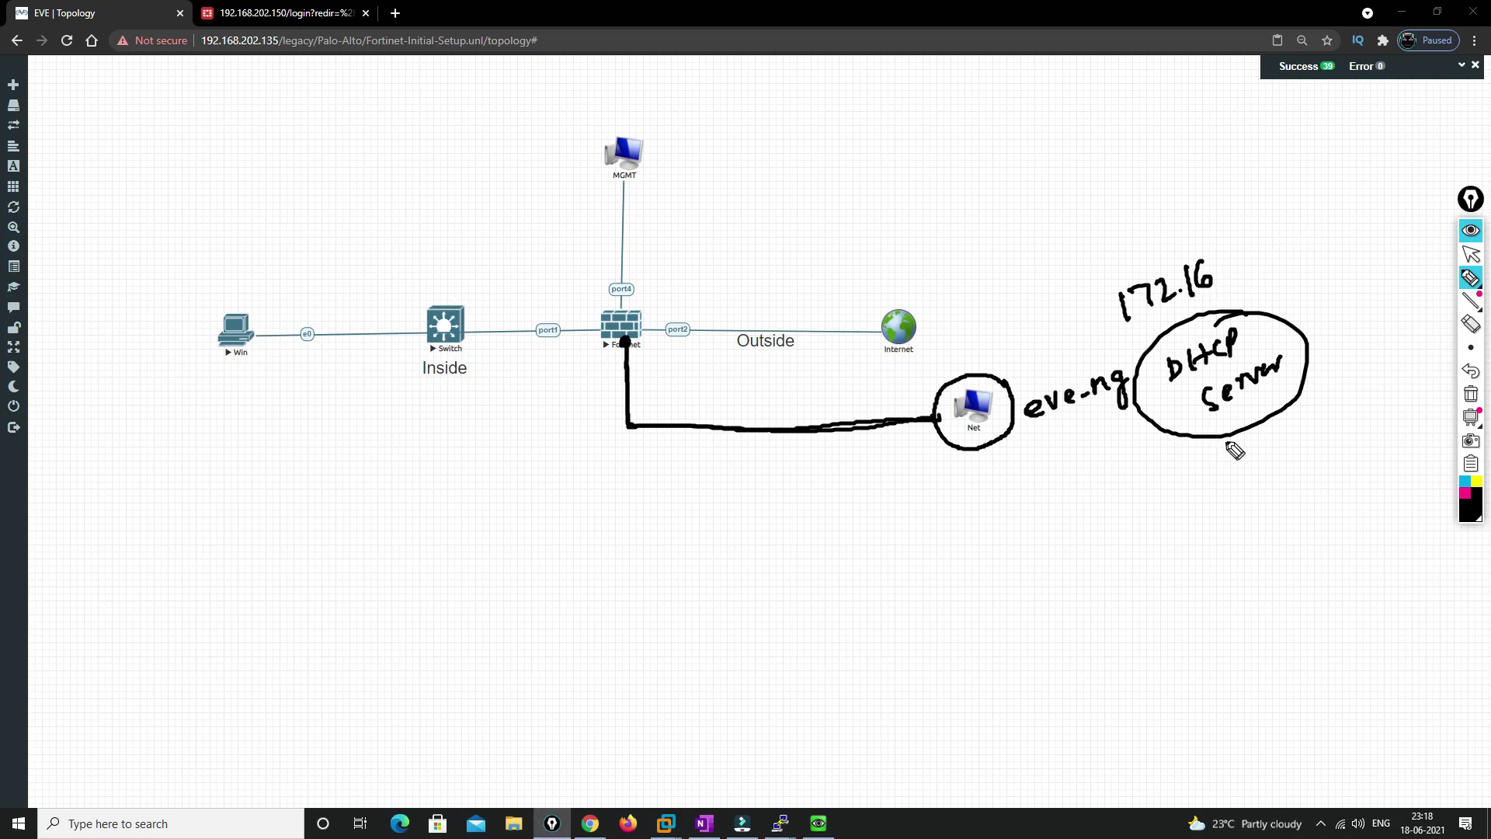
# Draw the DHCP Server→VNet8→local-pc arrows, label NAT, circle the Fortinet, and mark Cloud 0
pyautogui.moveTo(1231, 436)
pyautogui.mouseDown()
pyautogui.moveTo(1222, 488)
pyautogui.moveTo(1239, 483)
pyautogui.moveTo(1221, 548)
pyautogui.moveTo(1295, 513)
pyautogui.moveTo(1306, 518)
pyautogui.moveTo(1273, 576)
pyautogui.moveTo(1284, 559)
pyautogui.mouseUp()
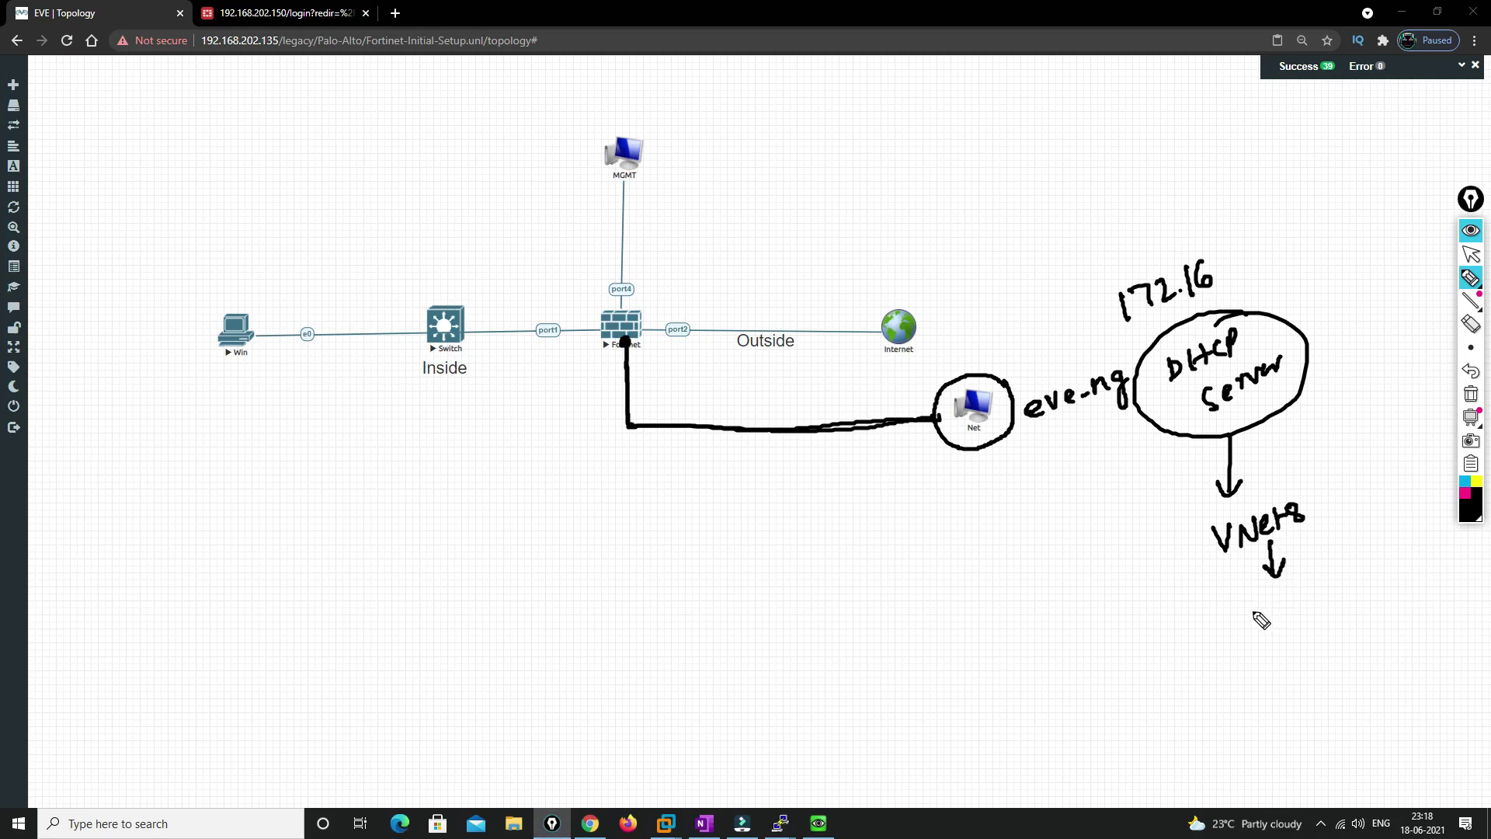
pyautogui.moveTo(1265, 617); pyautogui.dragTo(1396, 568)
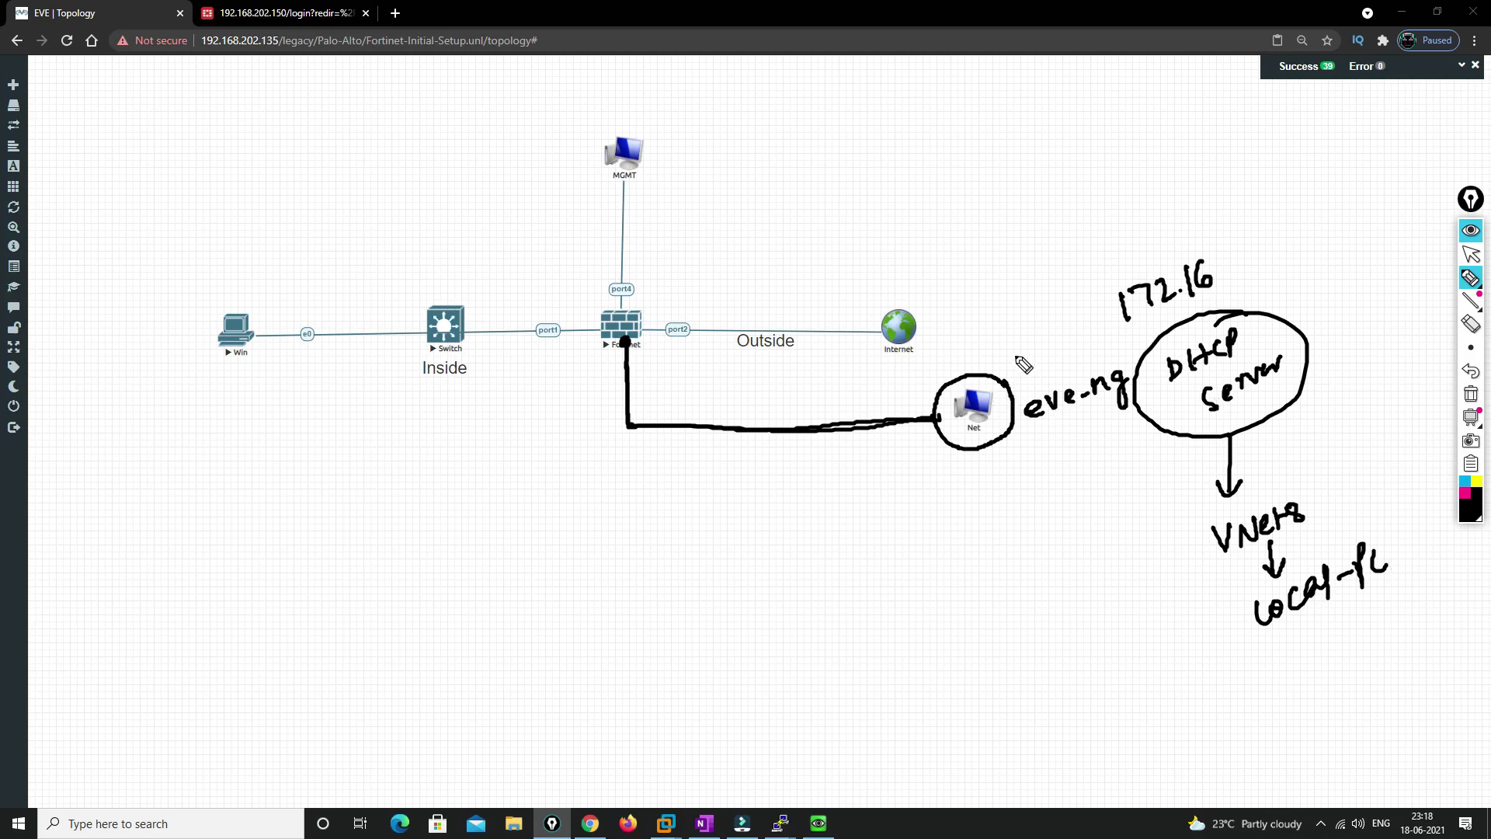
pyautogui.moveTo(1007, 371)
pyautogui.mouseDown()
pyautogui.moveTo(1032, 342)
pyautogui.moveTo(1066, 365)
pyautogui.moveTo(1009, 384)
pyautogui.moveTo(1048, 330)
pyautogui.mouseUp()
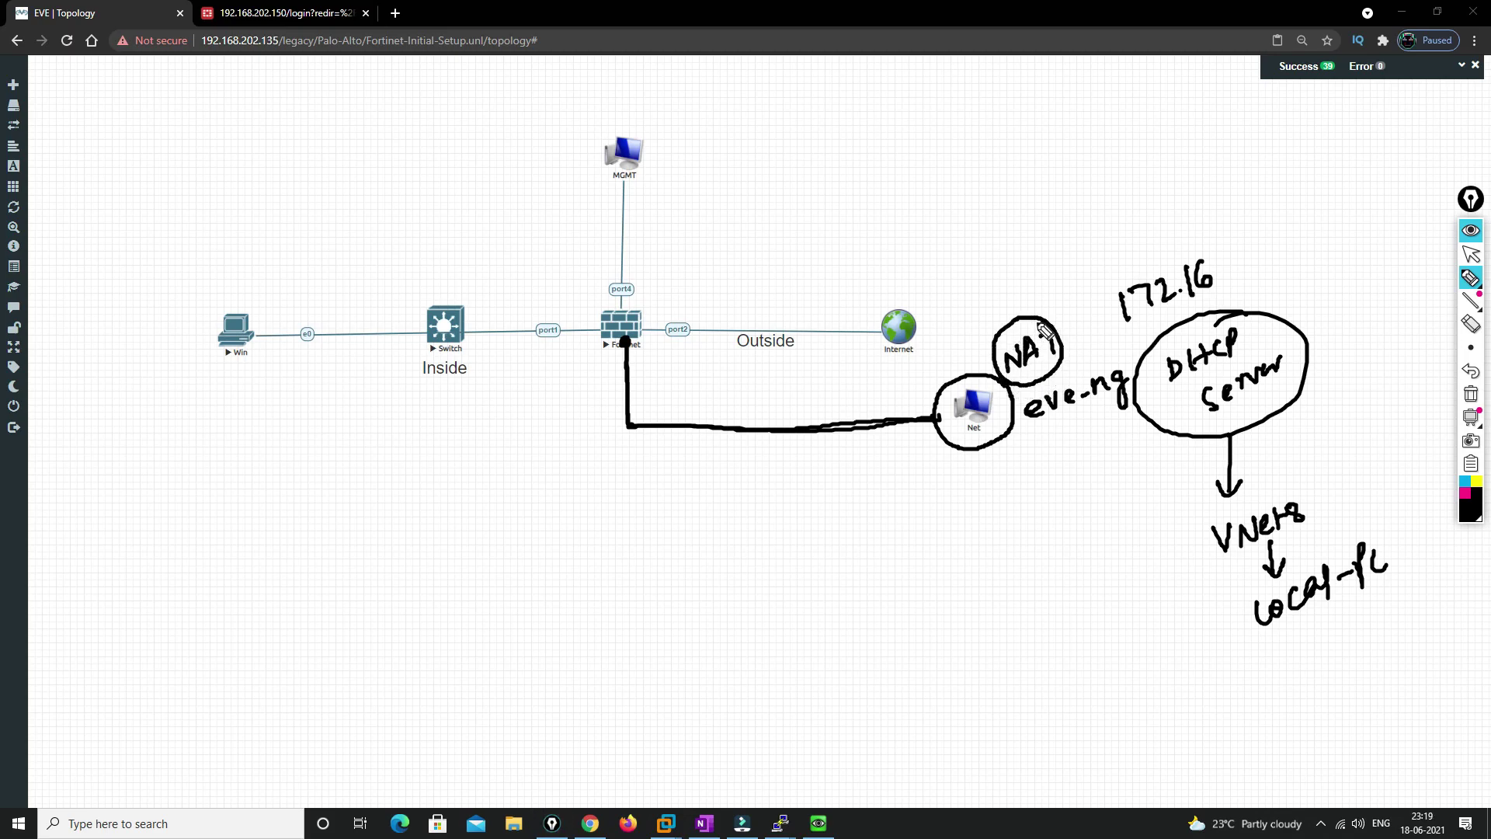
pyautogui.moveTo(631, 301)
pyautogui.mouseDown()
pyautogui.moveTo(645, 359)
pyautogui.moveTo(613, 295)
pyautogui.mouseUp()
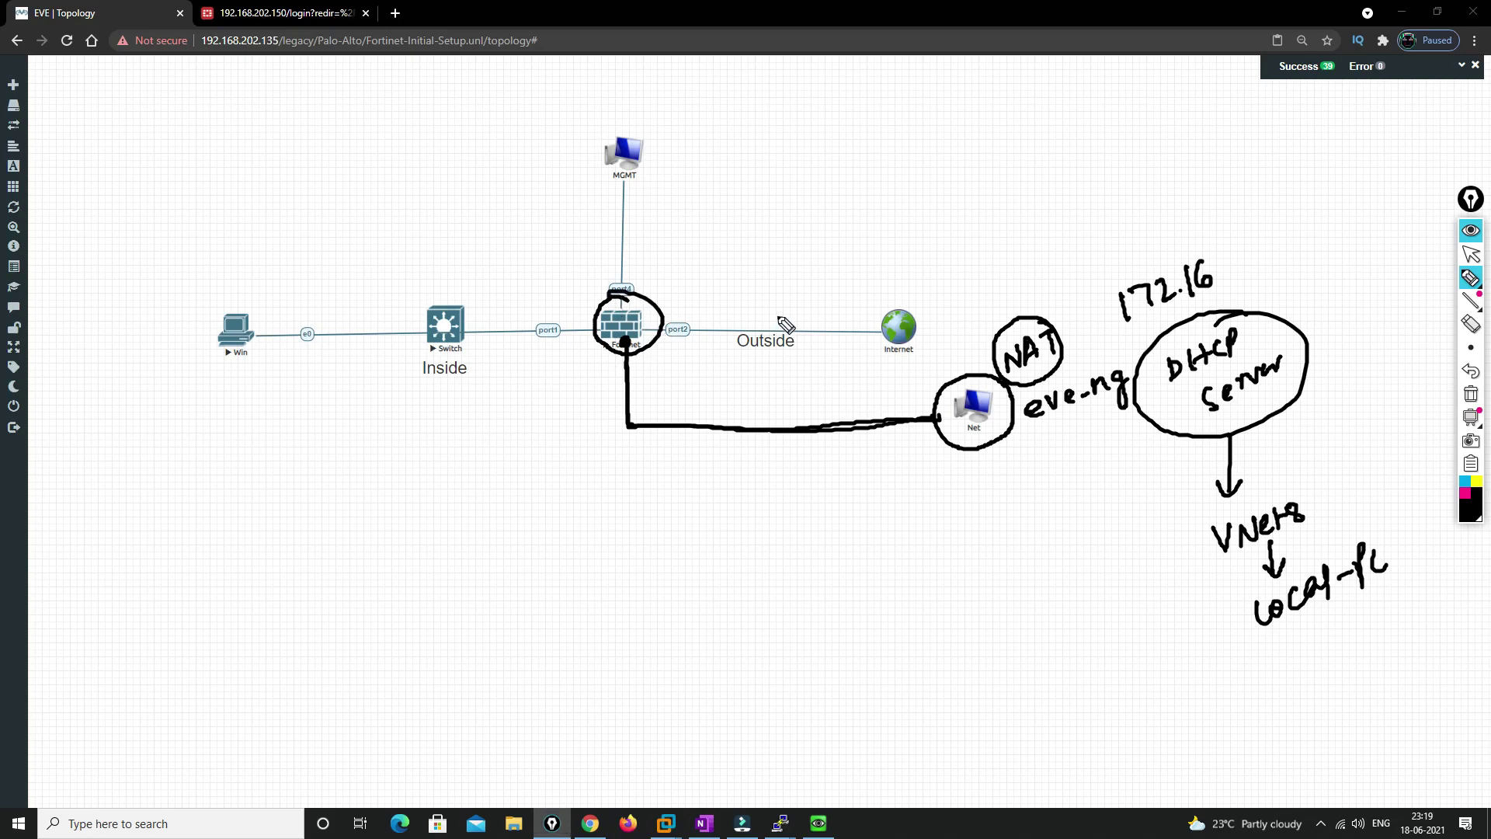
pyautogui.moveTo(1305, 626)
pyautogui.mouseDown()
pyautogui.moveTo(1311, 712)
pyautogui.moveTo(1363, 699)
pyautogui.moveTo(1386, 661)
pyautogui.mouseUp()
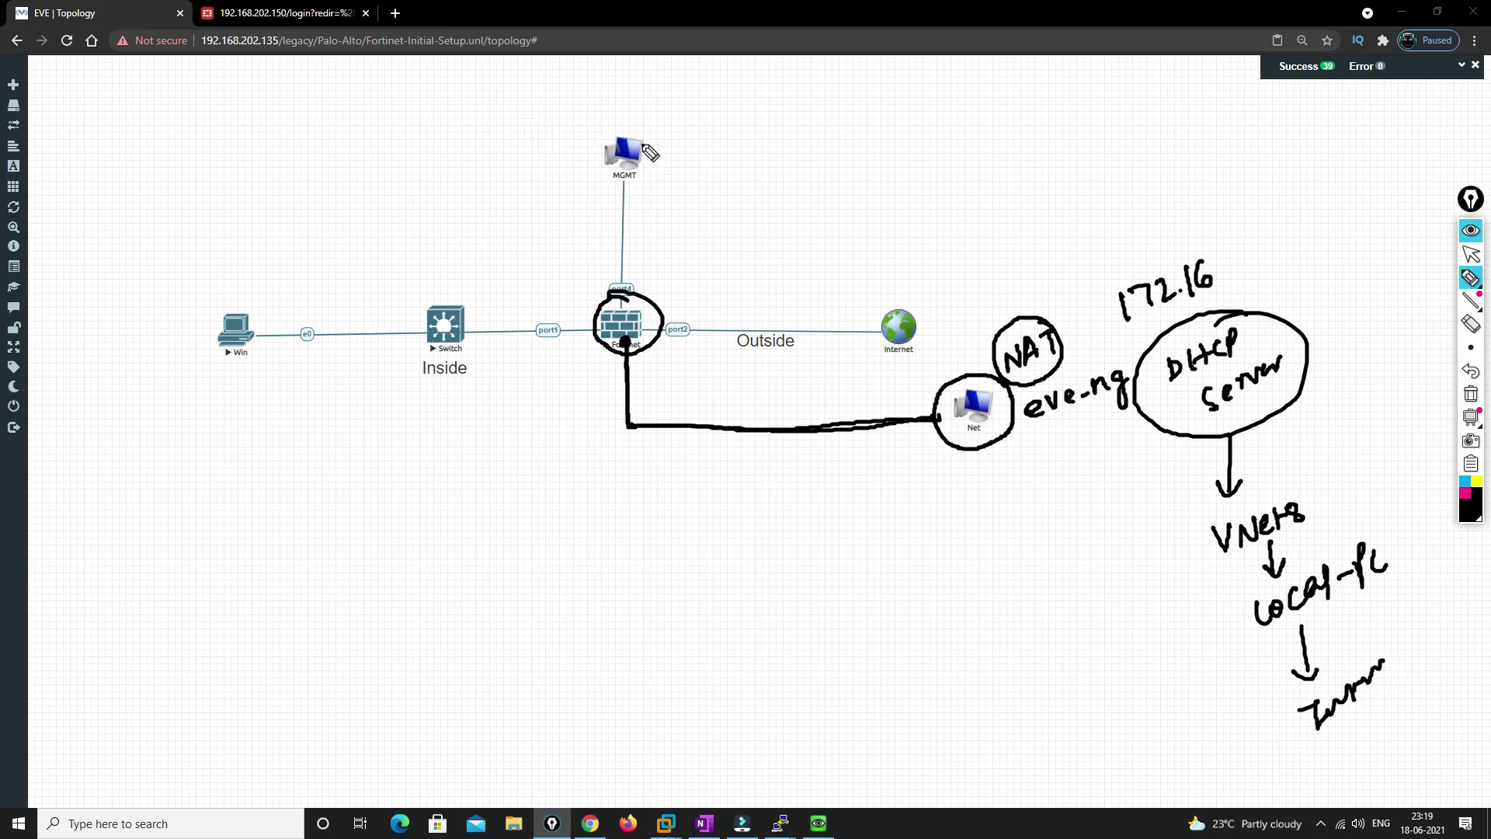
pyautogui.moveTo(702, 114)
pyautogui.mouseDown()
pyautogui.moveTo(734, 127)
pyautogui.moveTo(776, 105)
pyautogui.mouseUp()
pyautogui.moveTo(672, 270)
pyautogui.mouseDown()
pyautogui.moveTo(736, 159)
pyautogui.moveTo(738, 184)
pyautogui.moveTo(772, 150)
pyautogui.moveTo(850, 136)
pyautogui.moveTo(903, 99)
pyautogui.moveTo(921, 115)
pyautogui.moveTo(936, 96)
pyautogui.mouseUp()
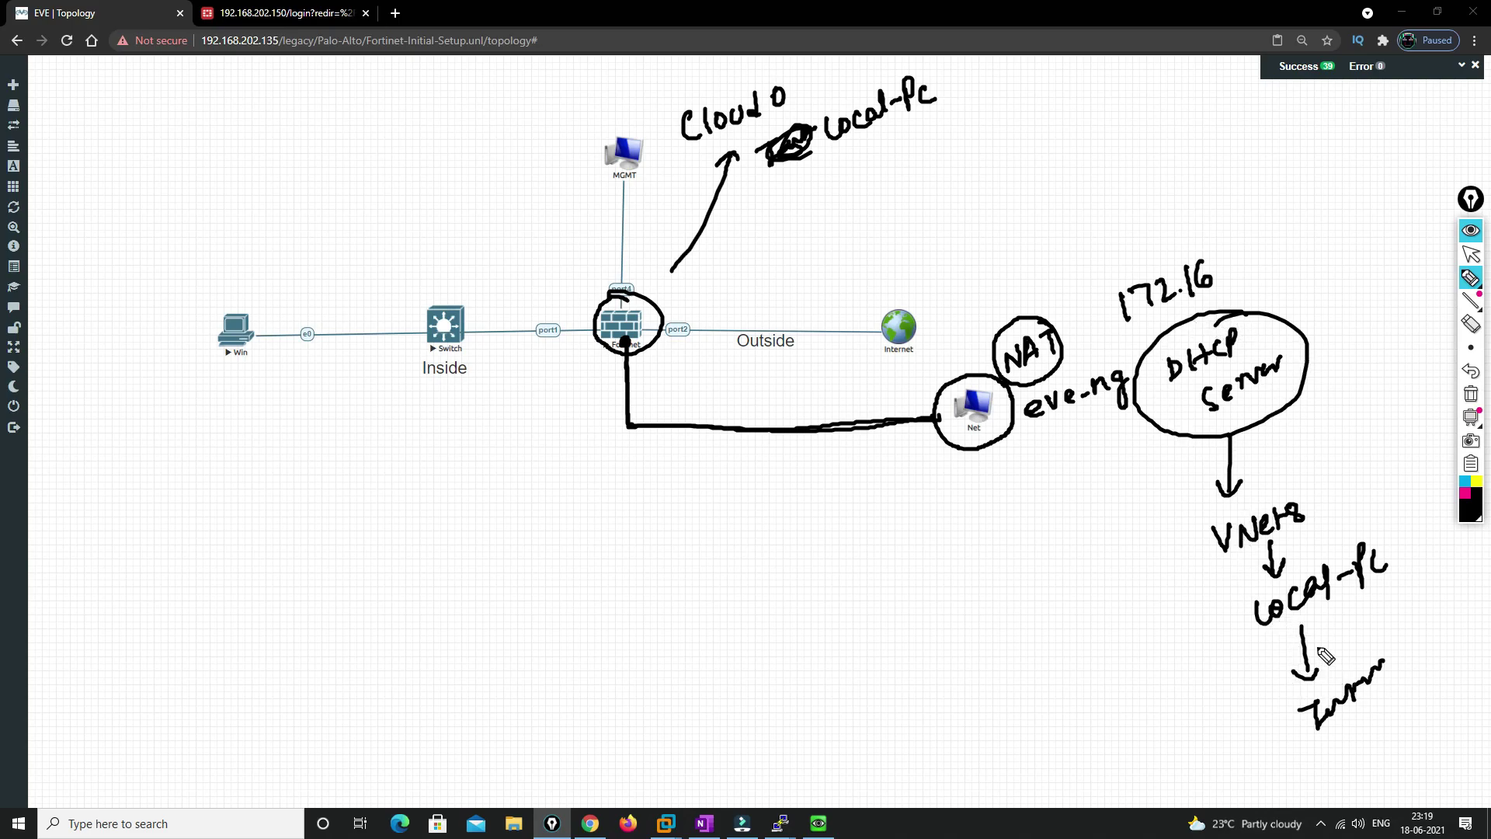
pyautogui.click(1469, 252)
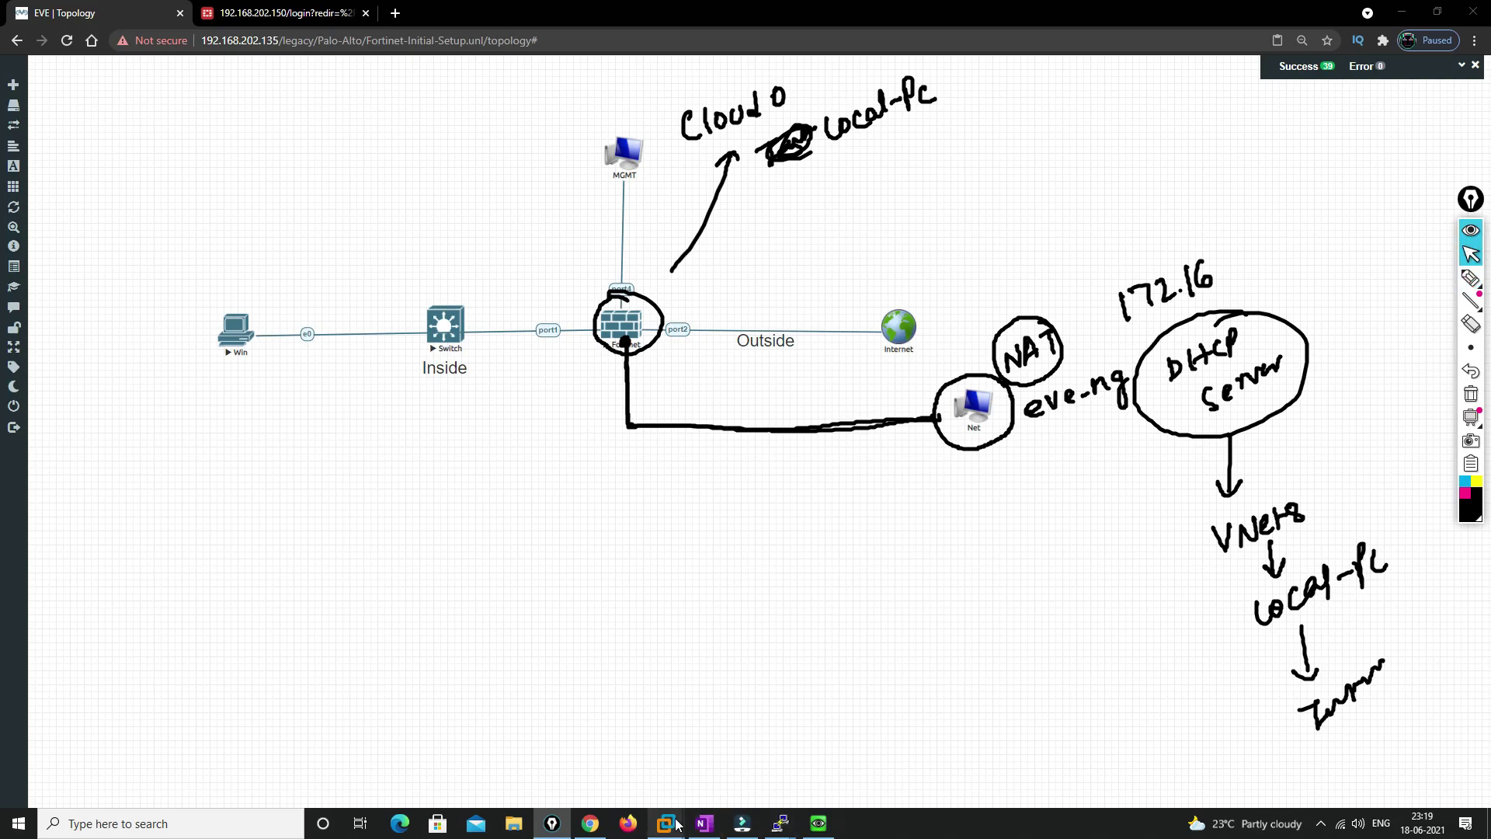
# Show VMnet8's NAT type and 192.168.202.0 subnet in the Virtual Network Editor
pyautogui.moveTo(671, 823)
pyautogui.click(604, 743)
pyautogui.click(47, 32)
pyautogui.click(54, 106)
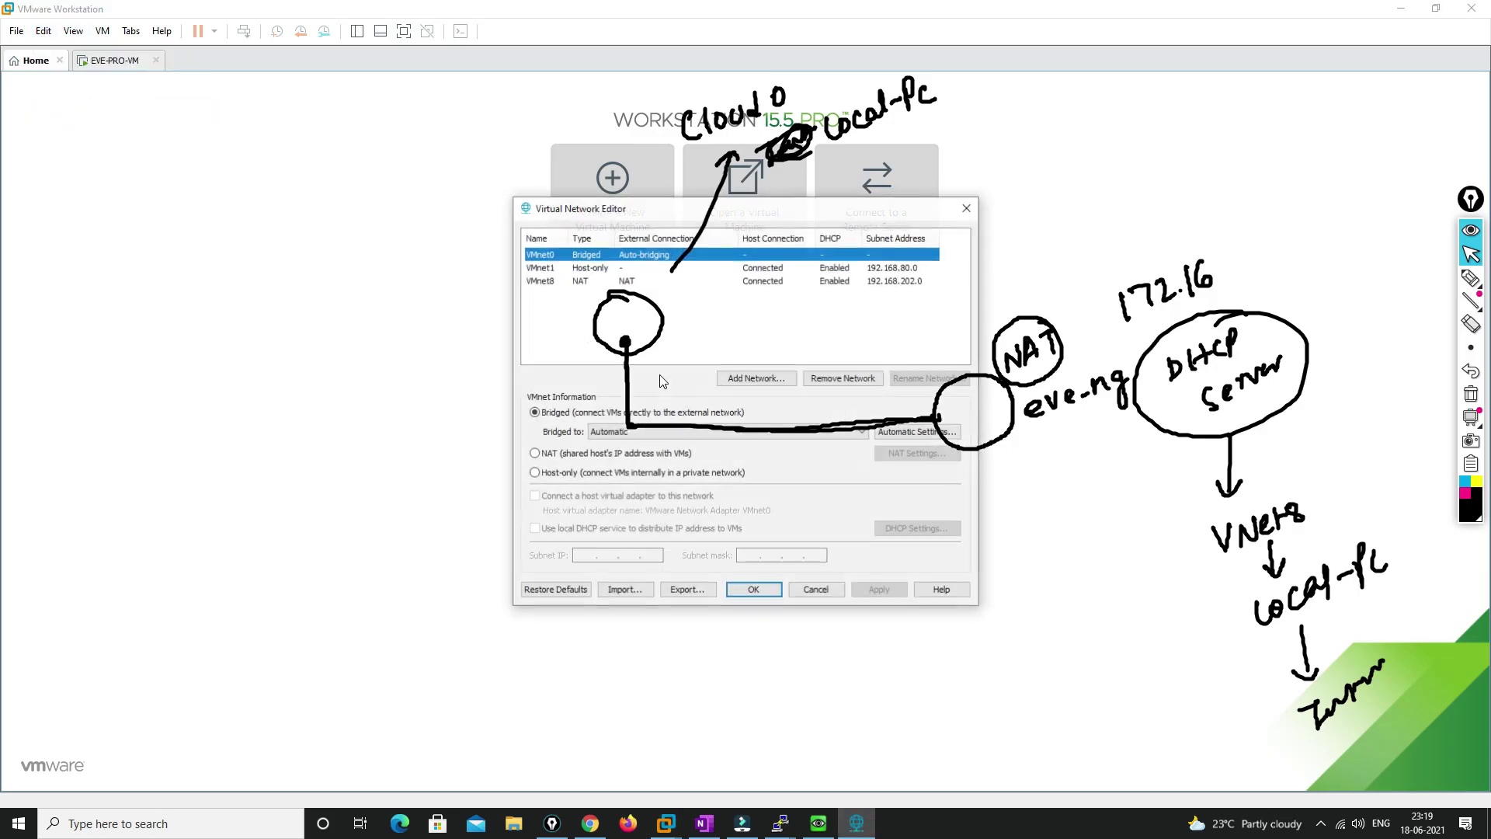
pyautogui.moveTo(587, 210); pyautogui.dragTo(200, 234)
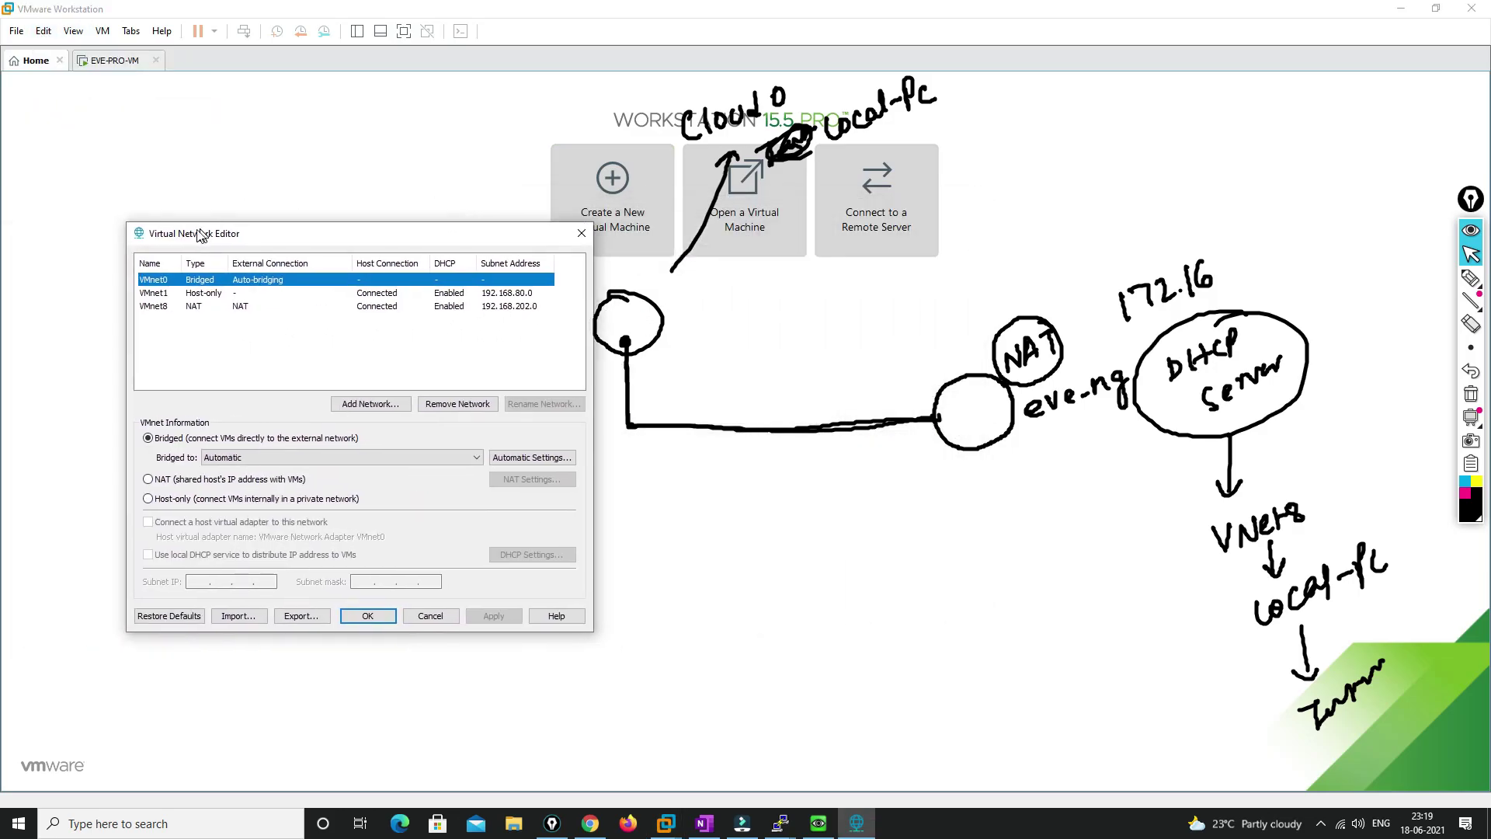
pyautogui.click(153, 308)
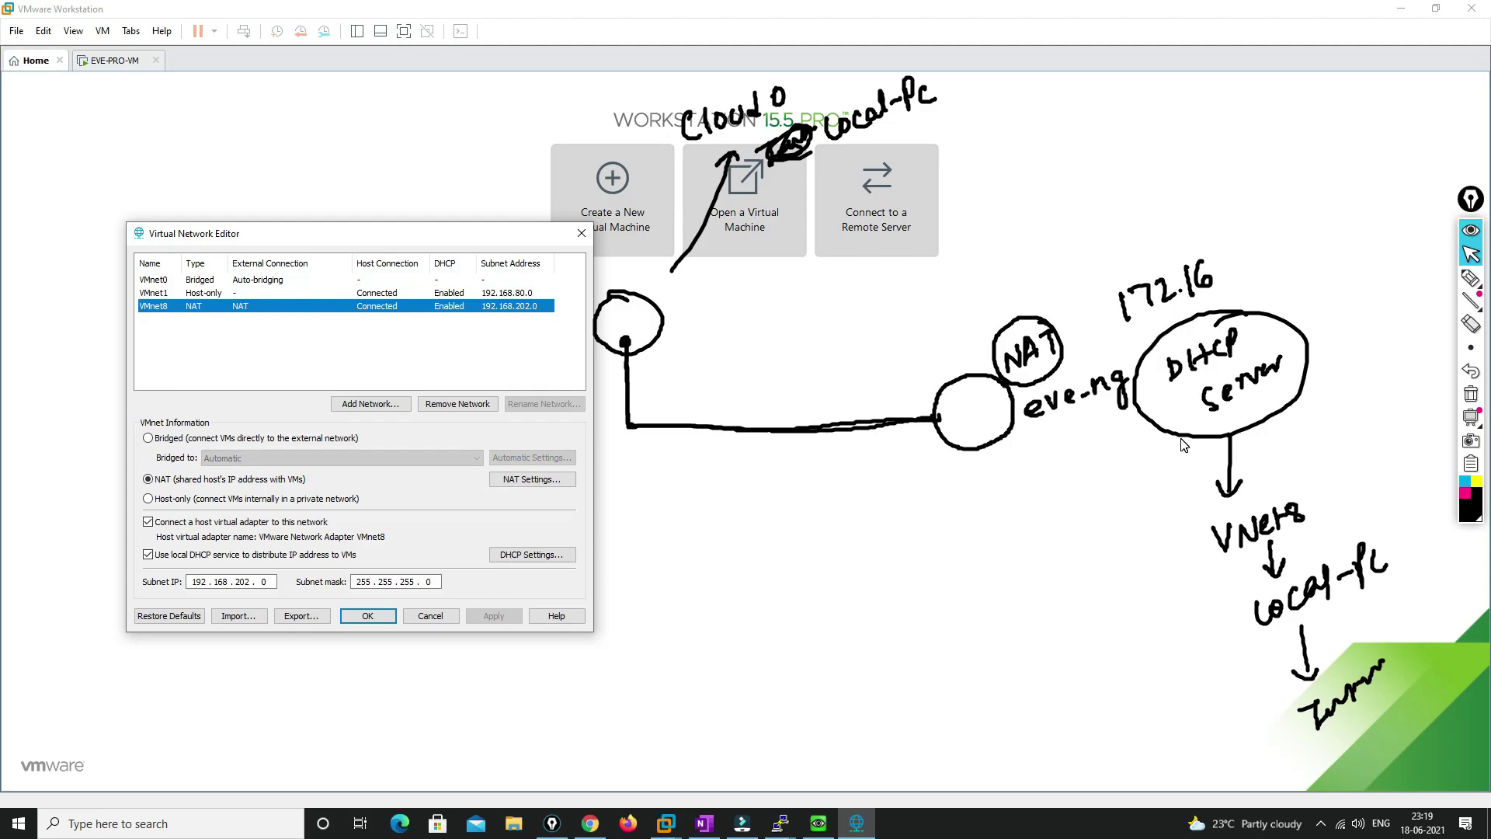
# Retrace the firewall-to-Net and DHCP Server sketches and circle VMnet8 and the local-pc notes
pyautogui.click(1469, 277)
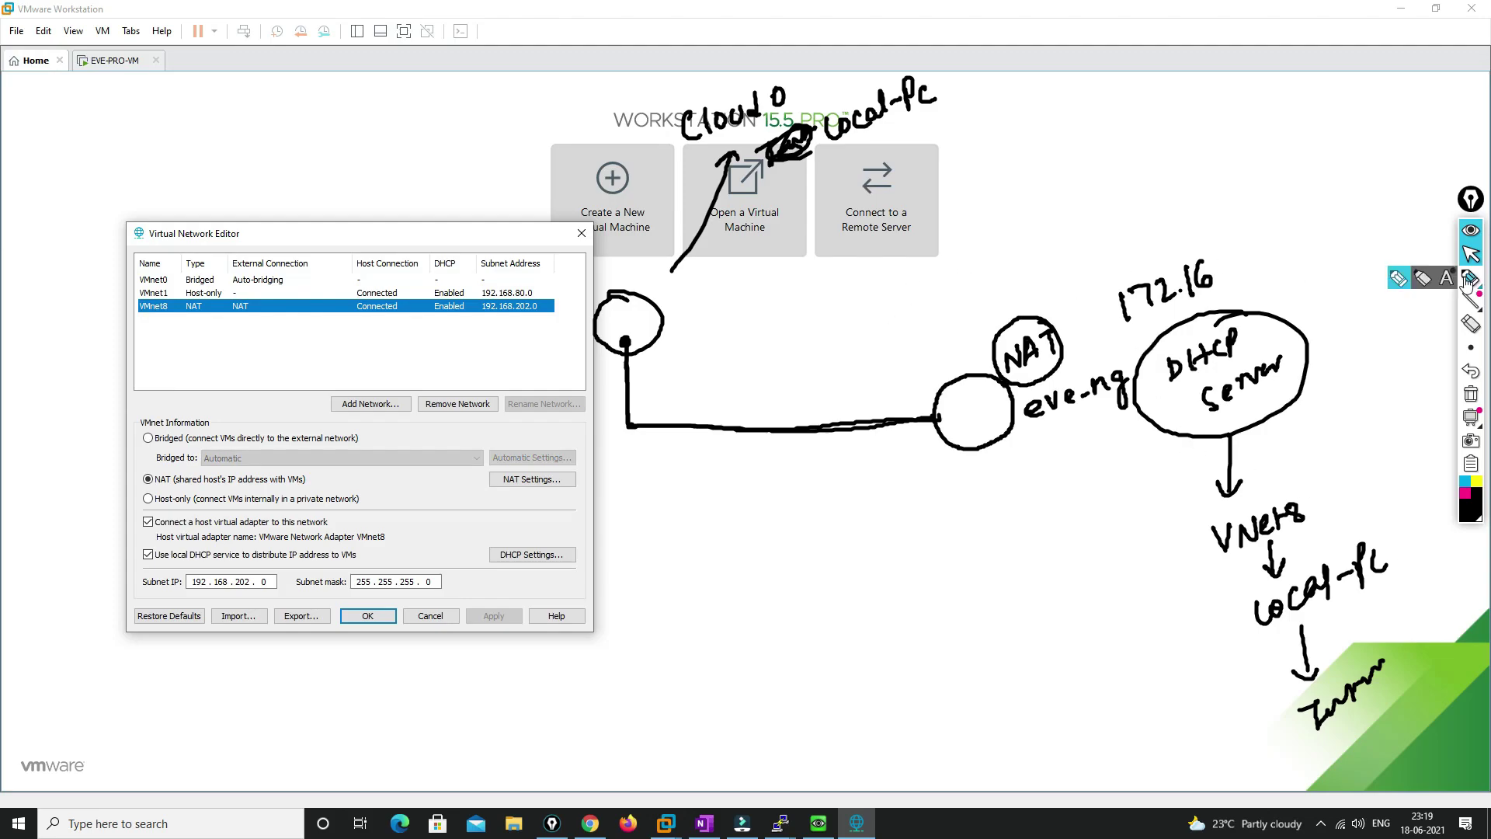
pyautogui.moveTo(635, 310)
pyautogui.mouseDown()
pyautogui.moveTo(602, 330)
pyautogui.moveTo(652, 338)
pyautogui.moveTo(626, 354)
pyautogui.moveTo(705, 432)
pyautogui.moveTo(975, 408)
pyautogui.moveTo(963, 382)
pyautogui.moveTo(999, 450)
pyautogui.moveTo(1000, 388)
pyautogui.mouseUp()
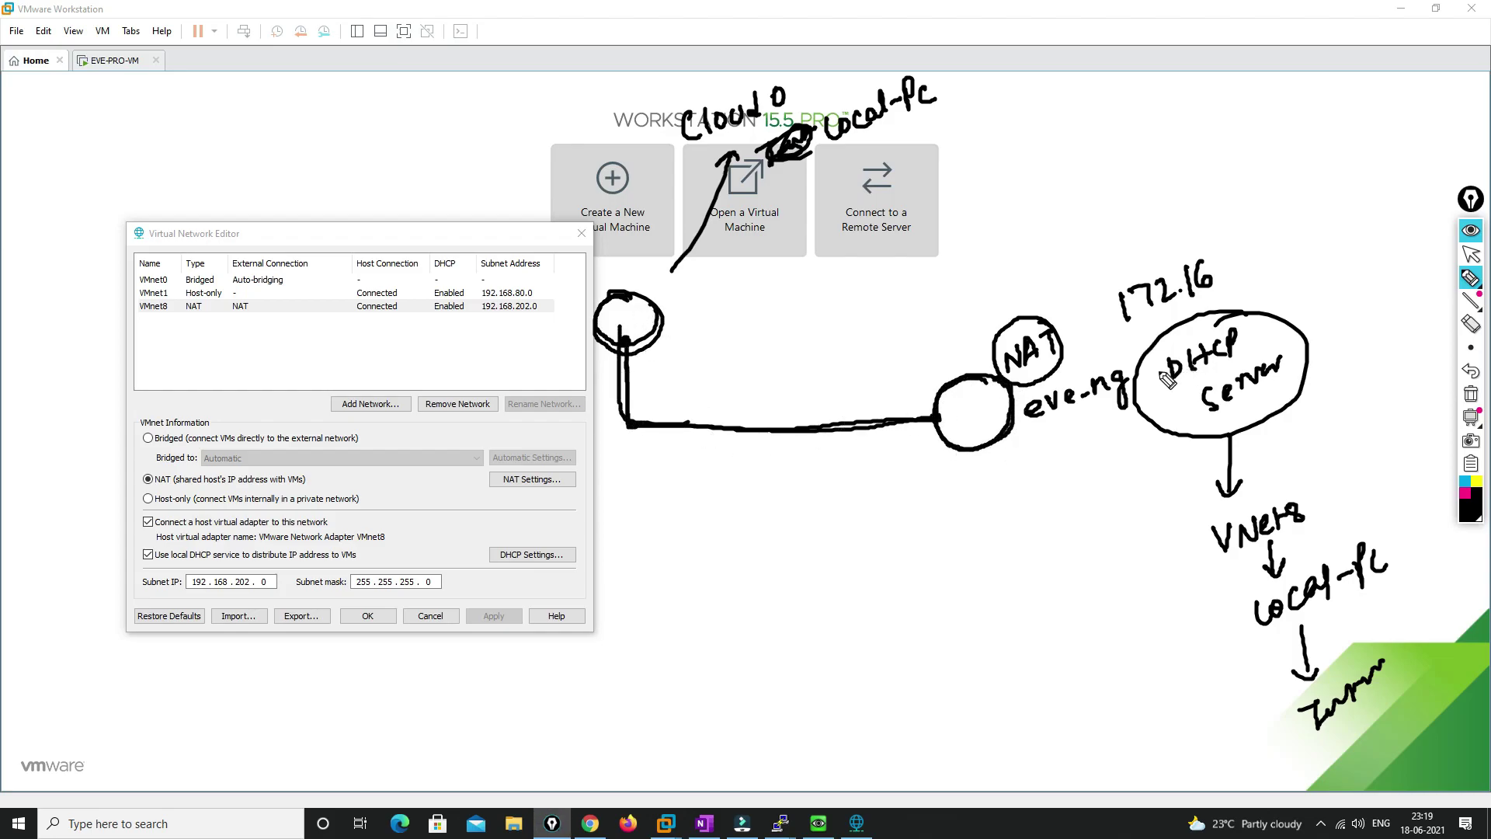
pyautogui.moveTo(1161, 351)
pyautogui.mouseDown()
pyautogui.moveTo(1154, 390)
pyautogui.moveTo(1256, 440)
pyautogui.moveTo(1290, 332)
pyautogui.mouseUp()
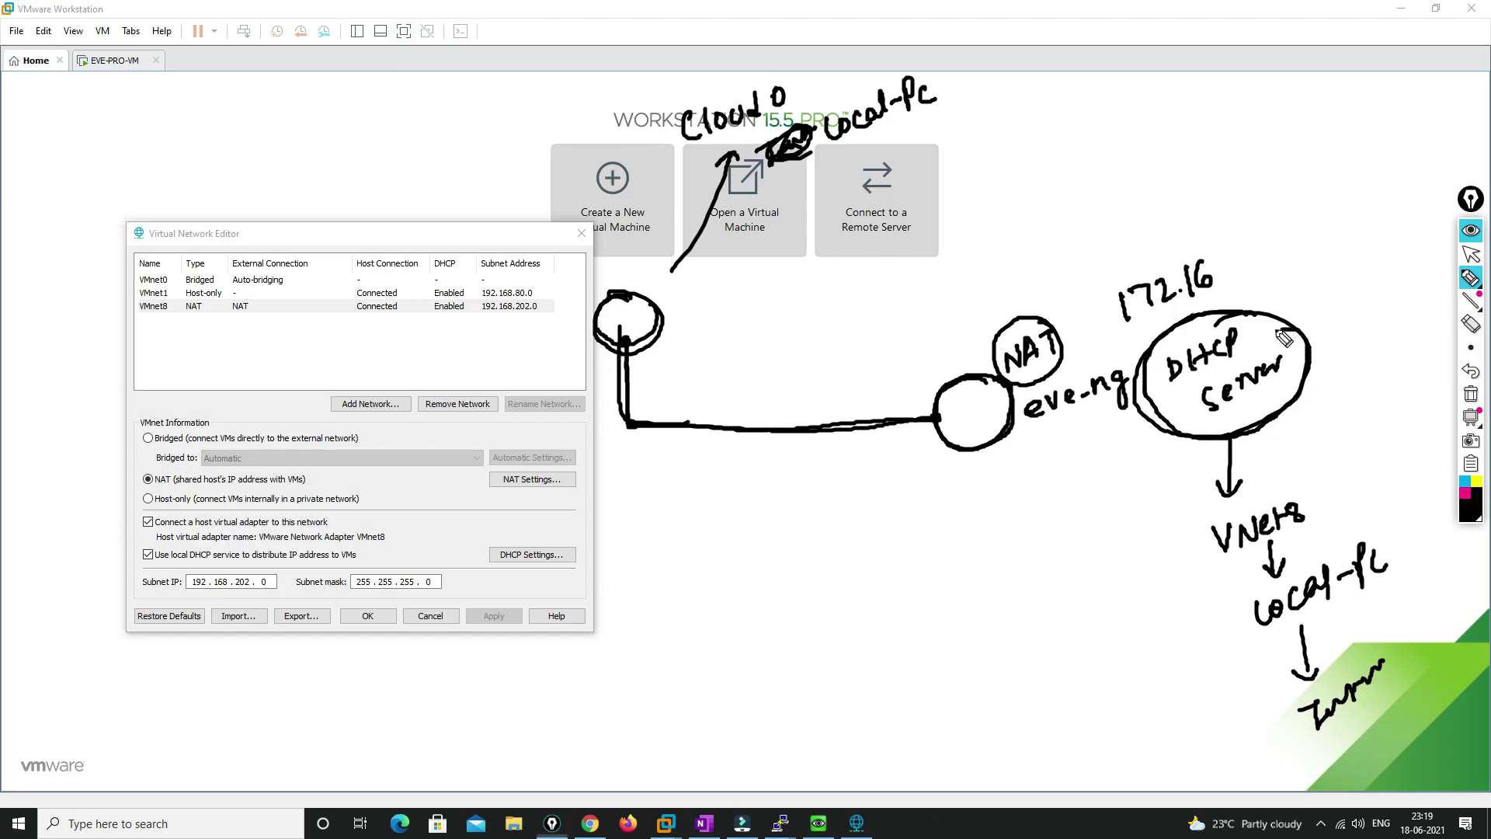
pyautogui.moveTo(1229, 442); pyautogui.dragTo(1230, 505)
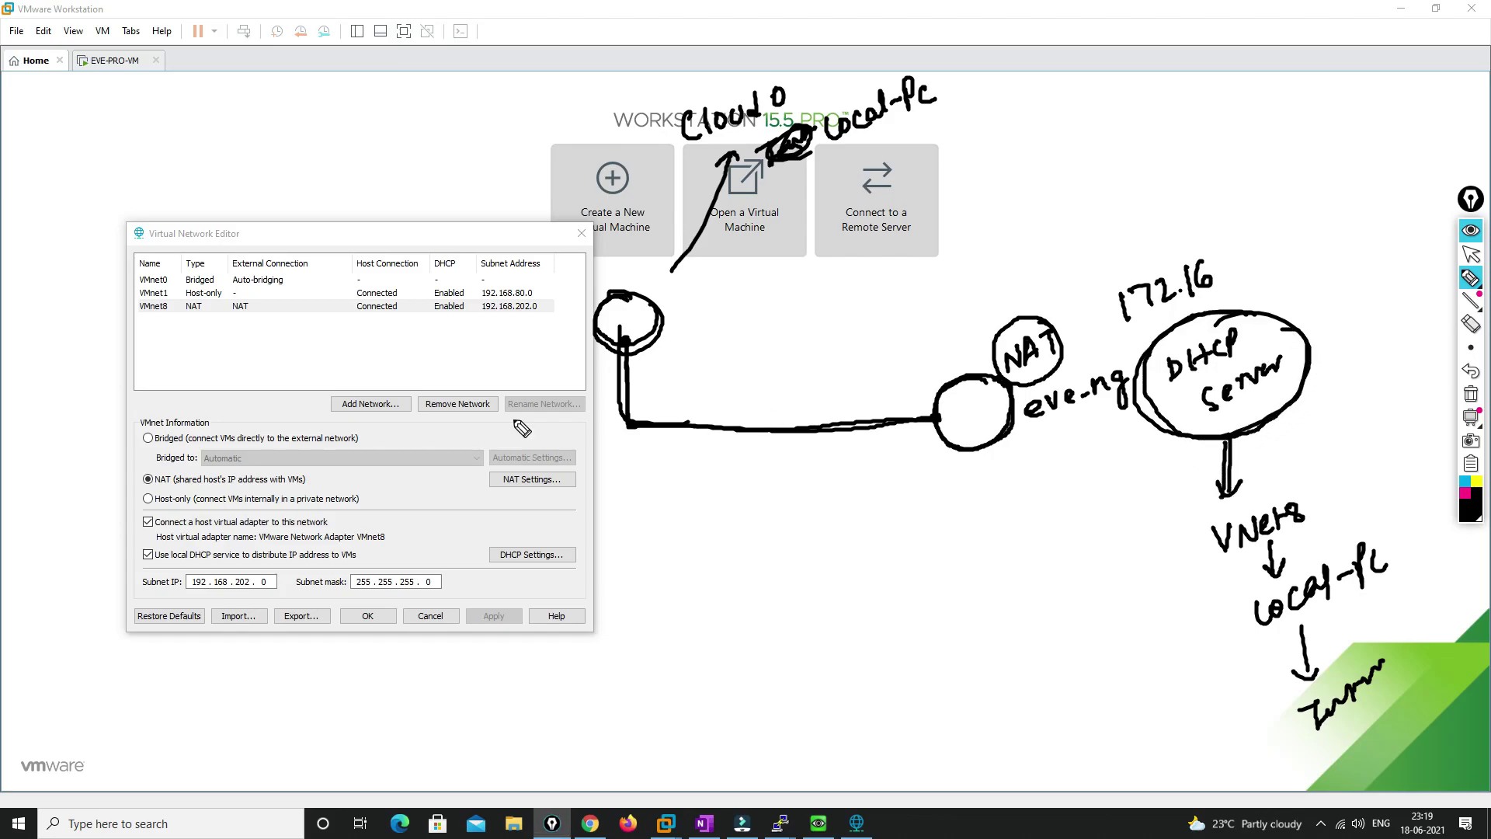
pyautogui.moveTo(180, 303)
pyautogui.mouseDown()
pyautogui.moveTo(147, 290)
pyautogui.moveTo(168, 317)
pyautogui.moveTo(167, 294)
pyautogui.mouseUp()
pyautogui.moveTo(1330, 487)
pyautogui.mouseDown()
pyautogui.moveTo(1243, 571)
pyautogui.moveTo(1355, 497)
pyautogui.moveTo(1215, 617)
pyautogui.moveTo(1423, 572)
pyautogui.moveTo(1368, 538)
pyautogui.mouseUp()
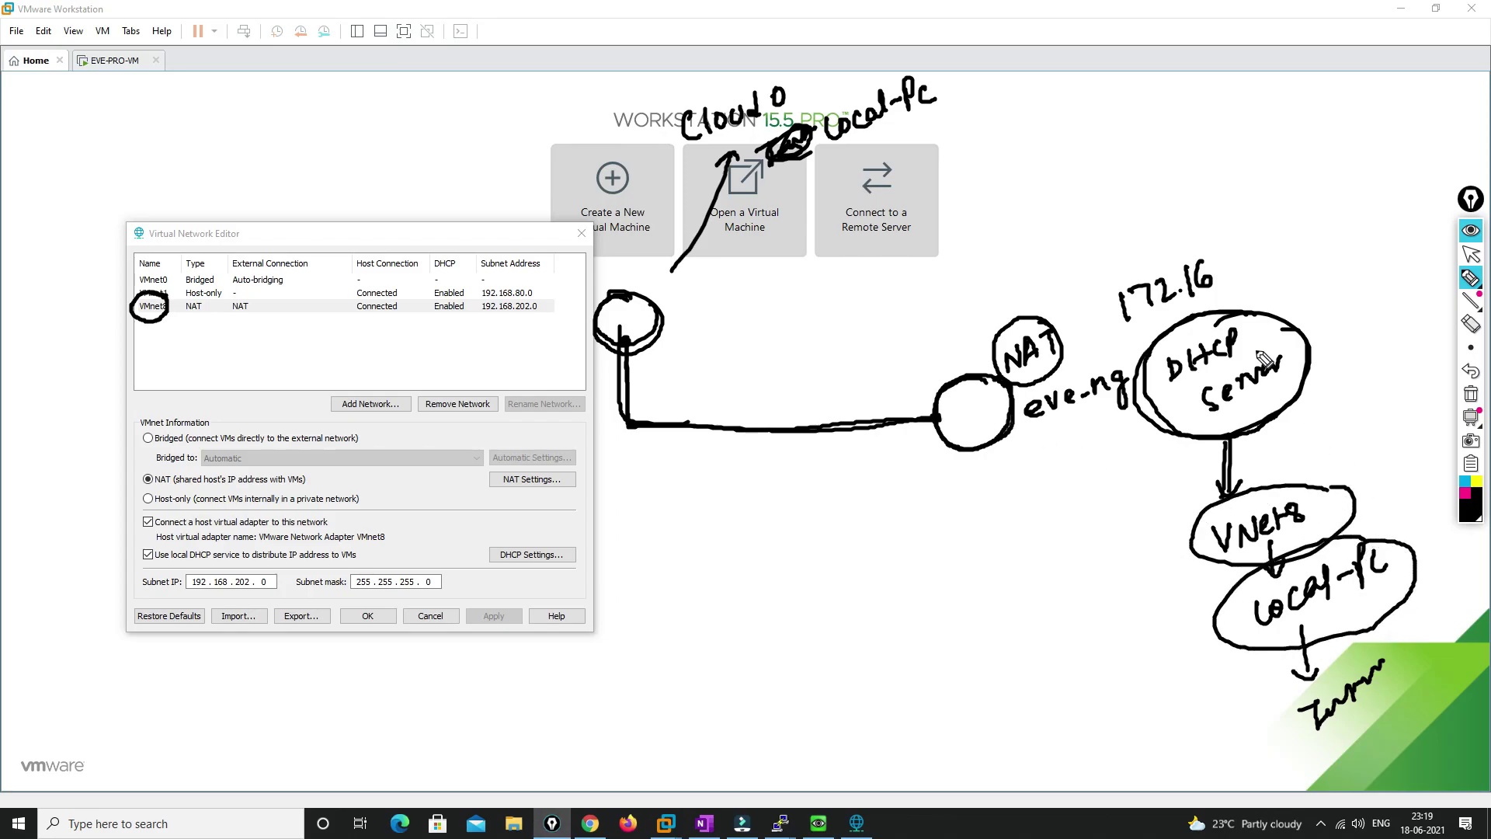
pyautogui.moveTo(1262, 336); pyautogui.dragTo(1355, 319)
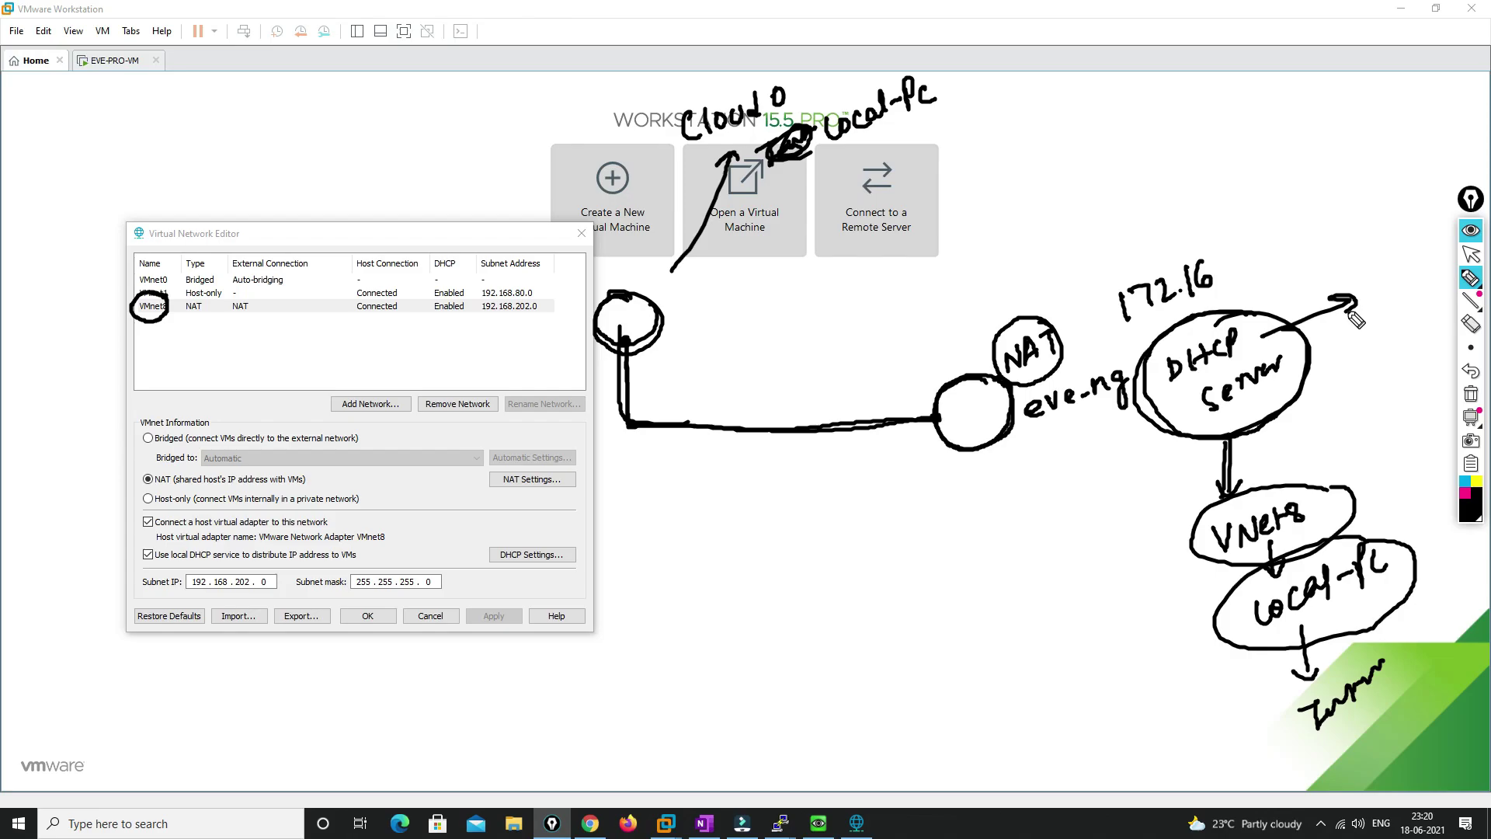
# Wipe all on-screen ink and bring the EVE-NG topology back to the front
pyautogui.click(1471, 394)
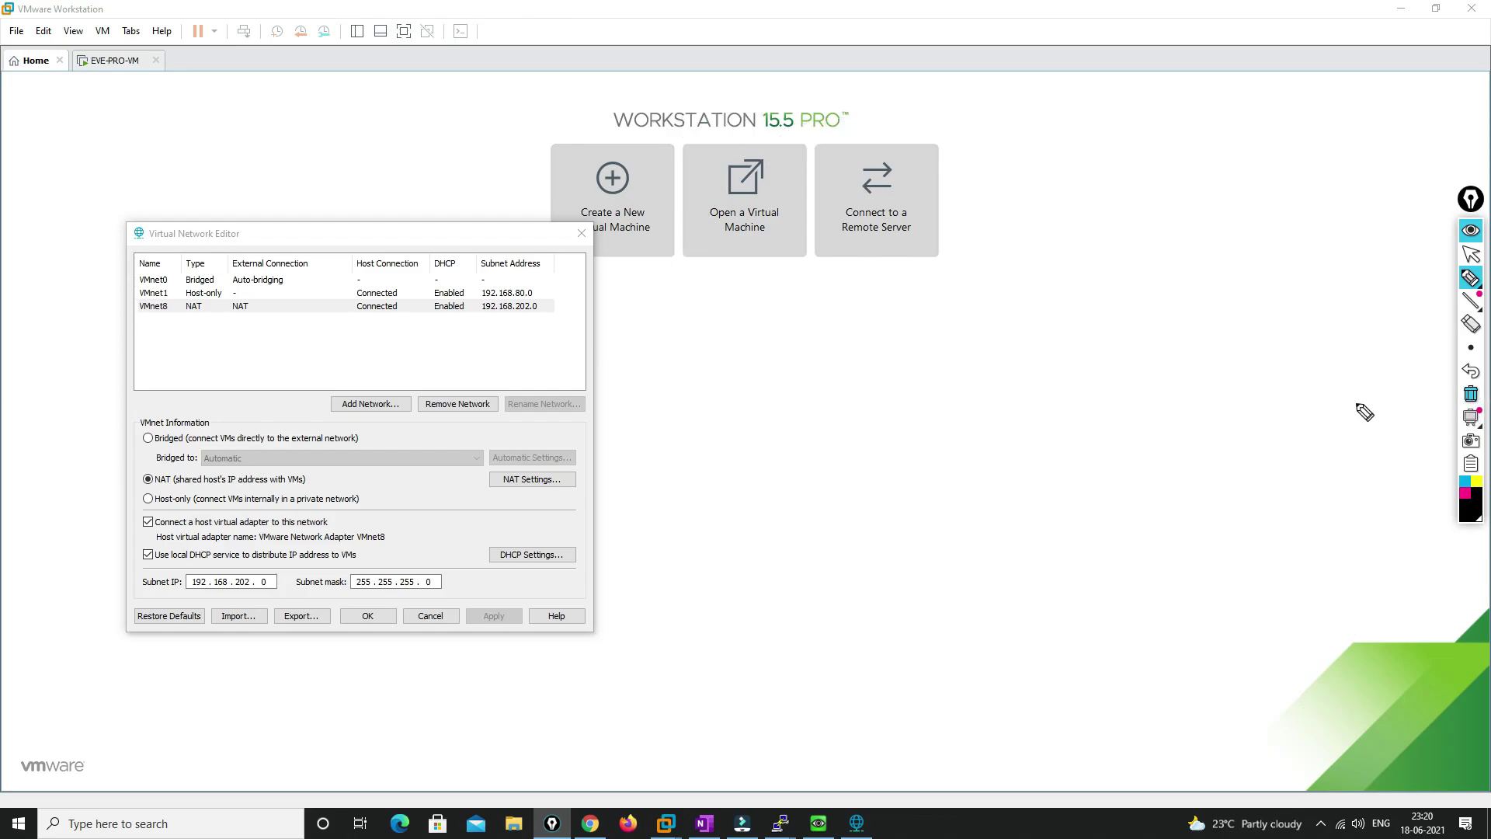
pyautogui.click(1471, 254)
pyautogui.click(590, 823)
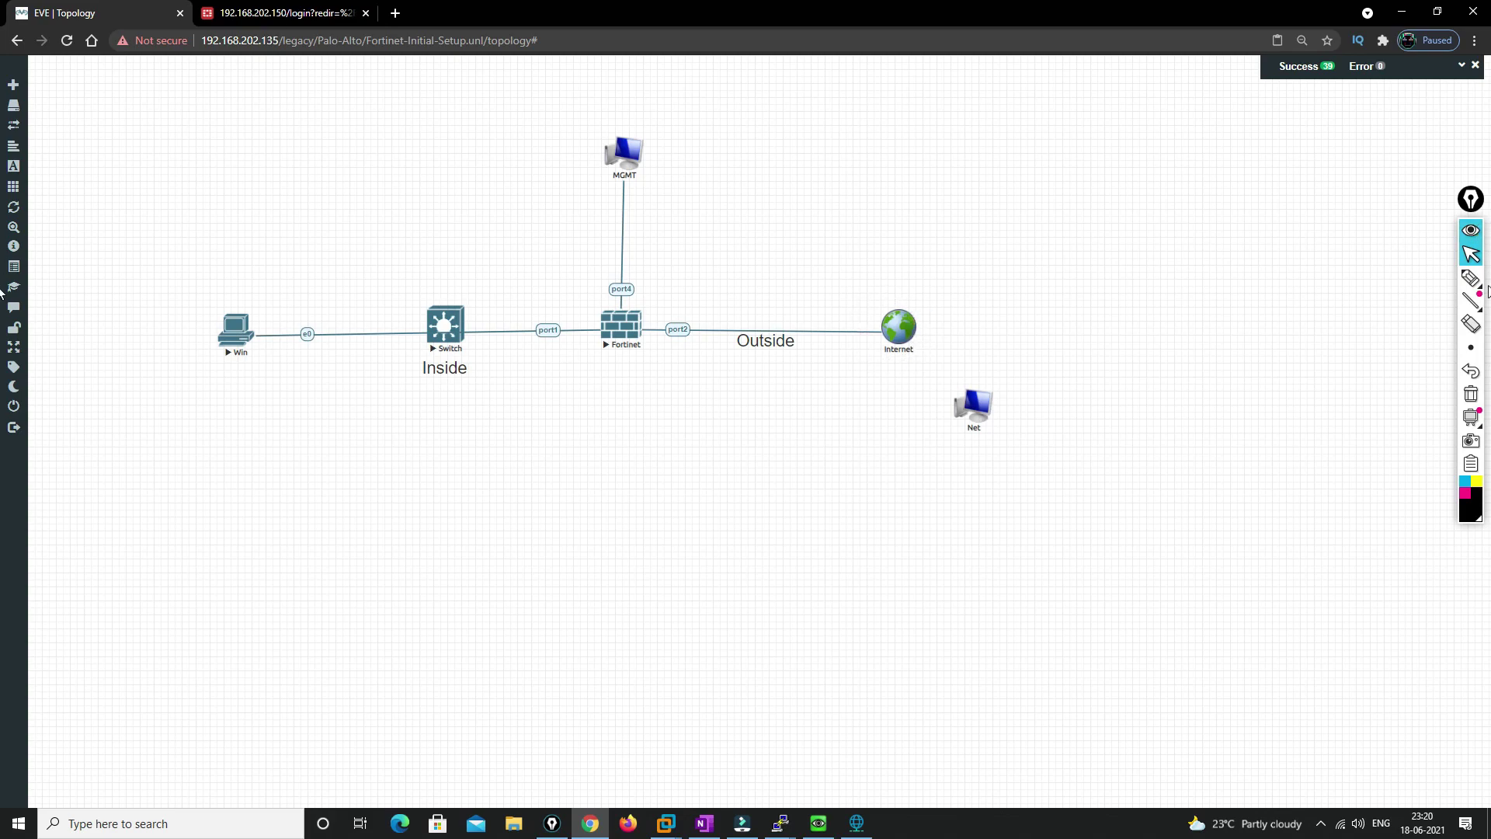
# Write Cloud0 beside the Internet and MGMT nodes and circle the port4 and port2 labels
pyautogui.click(1471, 277)
pyautogui.moveTo(954, 266)
pyautogui.mouseDown()
pyautogui.moveTo(960, 286)
pyautogui.moveTo(1004, 269)
pyautogui.moveTo(1035, 234)
pyautogui.mouseUp()
pyautogui.moveTo(706, 145)
pyautogui.mouseDown()
pyautogui.moveTo(708, 165)
pyautogui.moveTo(770, 115)
pyautogui.moveTo(794, 124)
pyautogui.moveTo(815, 220)
pyautogui.moveTo(791, 227)
pyautogui.mouseUp()
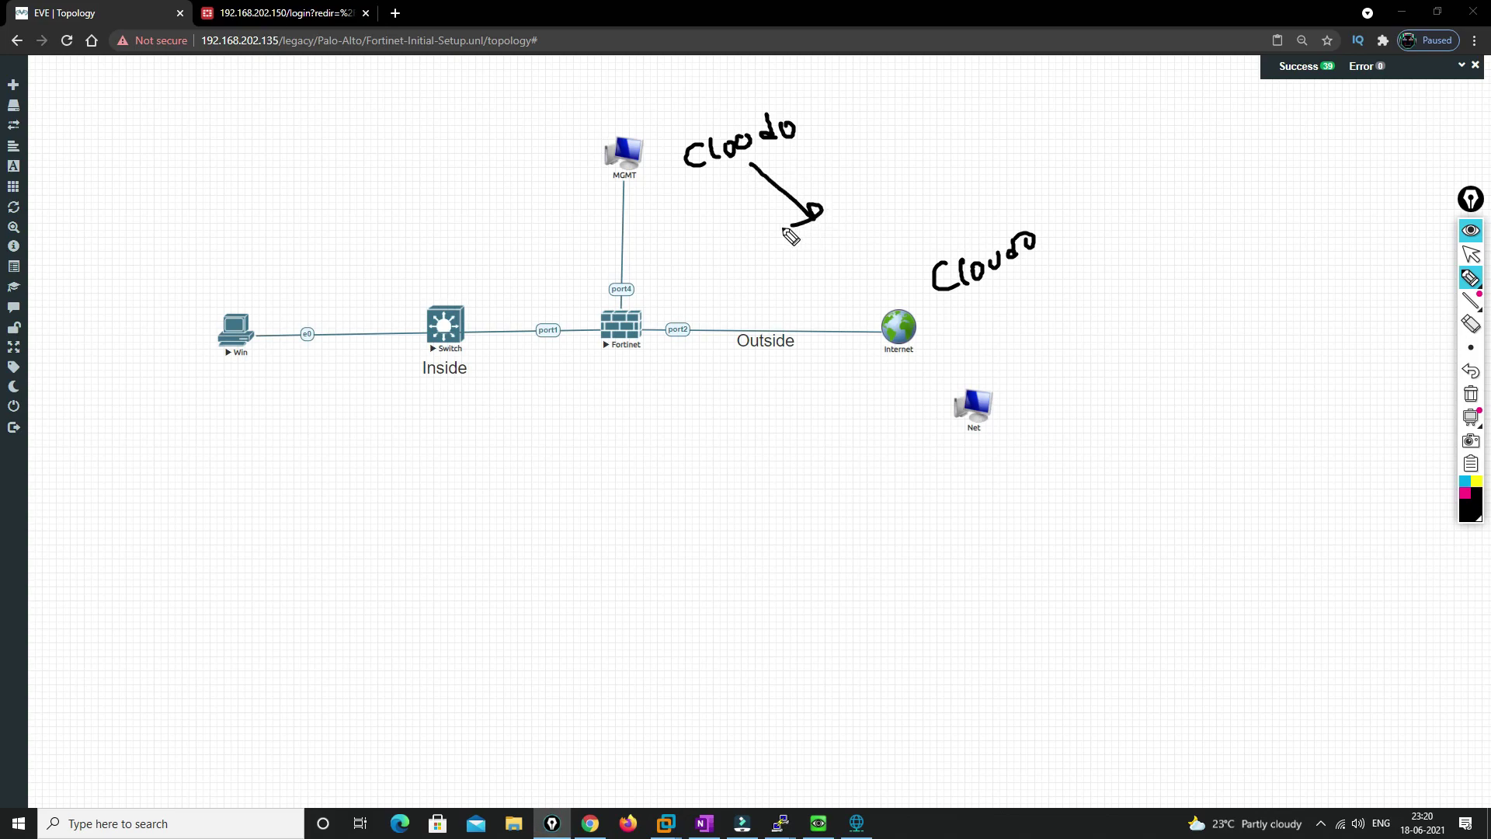
pyautogui.moveTo(626, 252)
pyautogui.mouseDown()
pyautogui.moveTo(604, 307)
pyautogui.moveTo(642, 268)
pyautogui.moveTo(625, 248)
pyautogui.mouseUp()
pyautogui.moveTo(689, 298)
pyautogui.mouseDown()
pyautogui.moveTo(684, 349)
pyautogui.moveTo(683, 267)
pyautogui.moveTo(645, 270)
pyautogui.moveTo(697, 253)
pyautogui.moveTo(704, 219)
pyautogui.moveTo(729, 270)
pyautogui.moveTo(783, 211)
pyautogui.mouseUp()
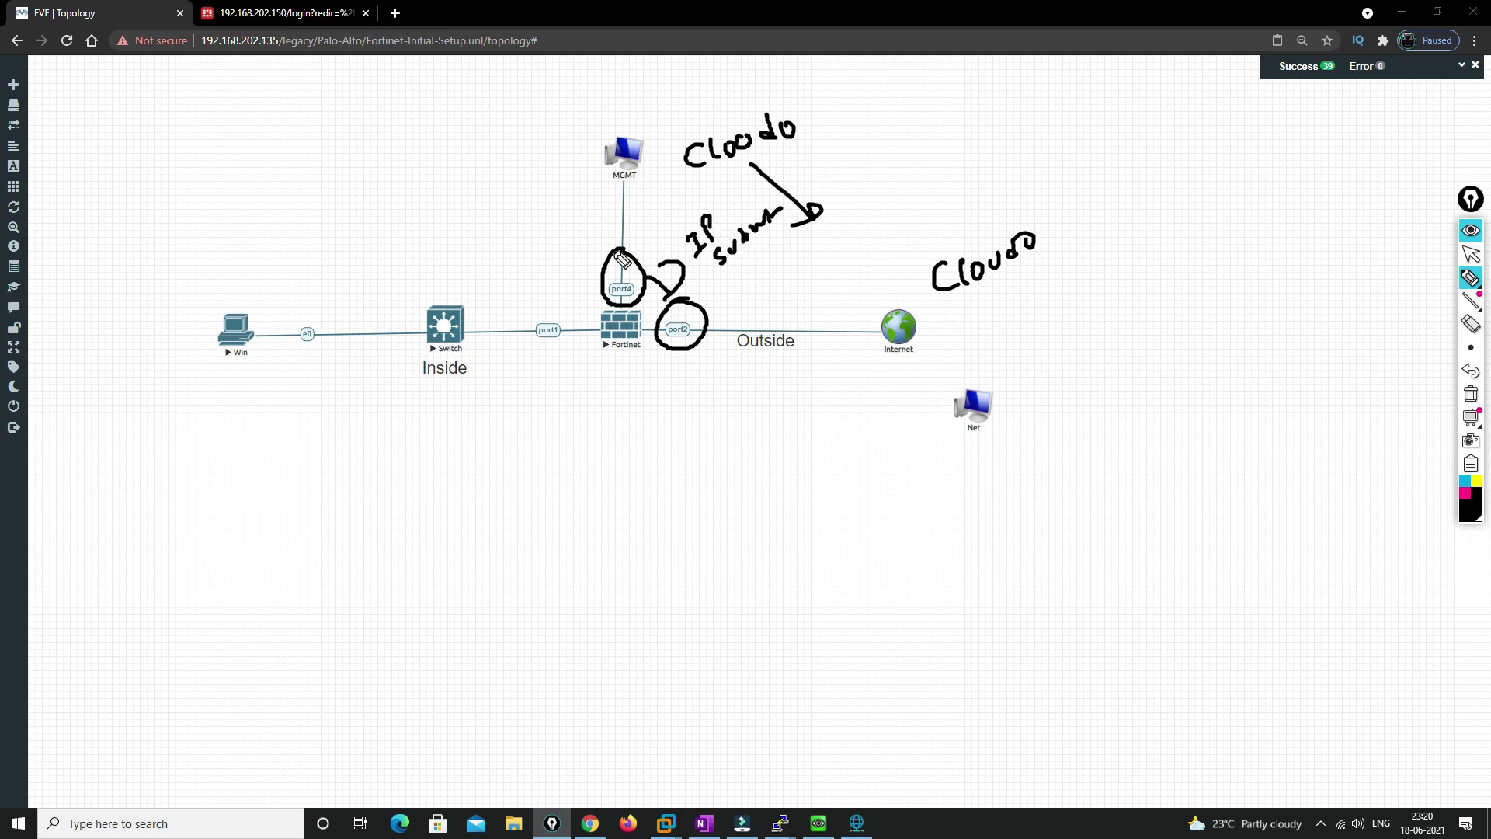
pyautogui.moveTo(631, 258)
pyautogui.mouseDown()
pyautogui.moveTo(602, 307)
pyautogui.moveTo(652, 299)
pyautogui.moveTo(631, 253)
pyautogui.moveTo(590, 256)
pyautogui.mouseUp()
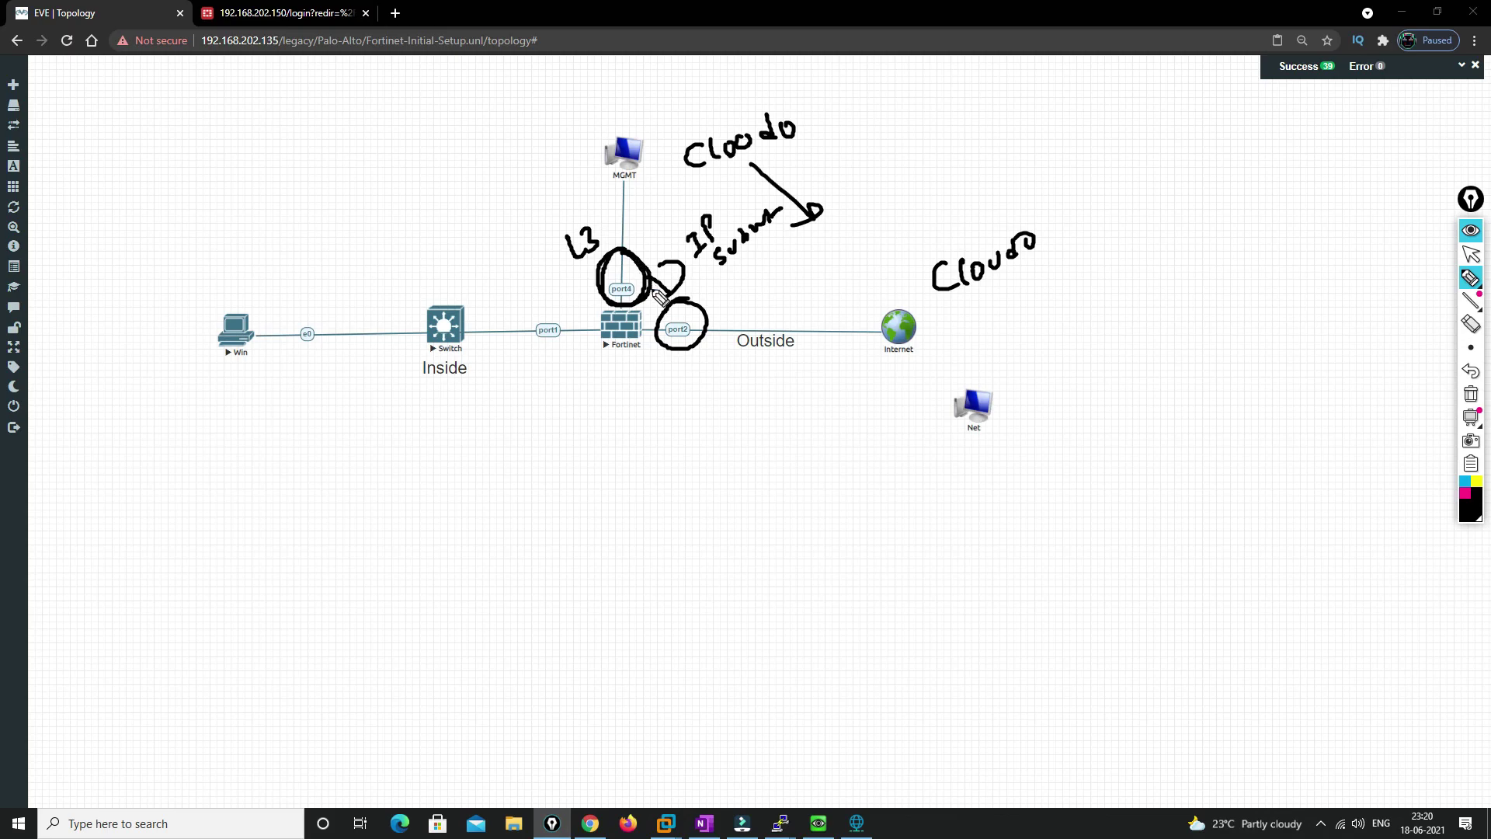
# Mark port4 and port2 as L3 with circled notes
pyautogui.click(709, 374)
pyautogui.moveTo(688, 371); pyautogui.dragTo(701, 396)
pyautogui.moveTo(716, 356)
pyautogui.mouseDown()
pyautogui.moveTo(669, 373)
pyautogui.moveTo(708, 353)
pyautogui.mouseUp()
pyautogui.moveTo(600, 233)
pyautogui.mouseDown()
pyautogui.moveTo(588, 214)
pyautogui.moveTo(560, 266)
pyautogui.moveTo(614, 233)
pyautogui.mouseUp()
pyautogui.moveTo(614, 233); pyautogui.dragTo(590, 210)
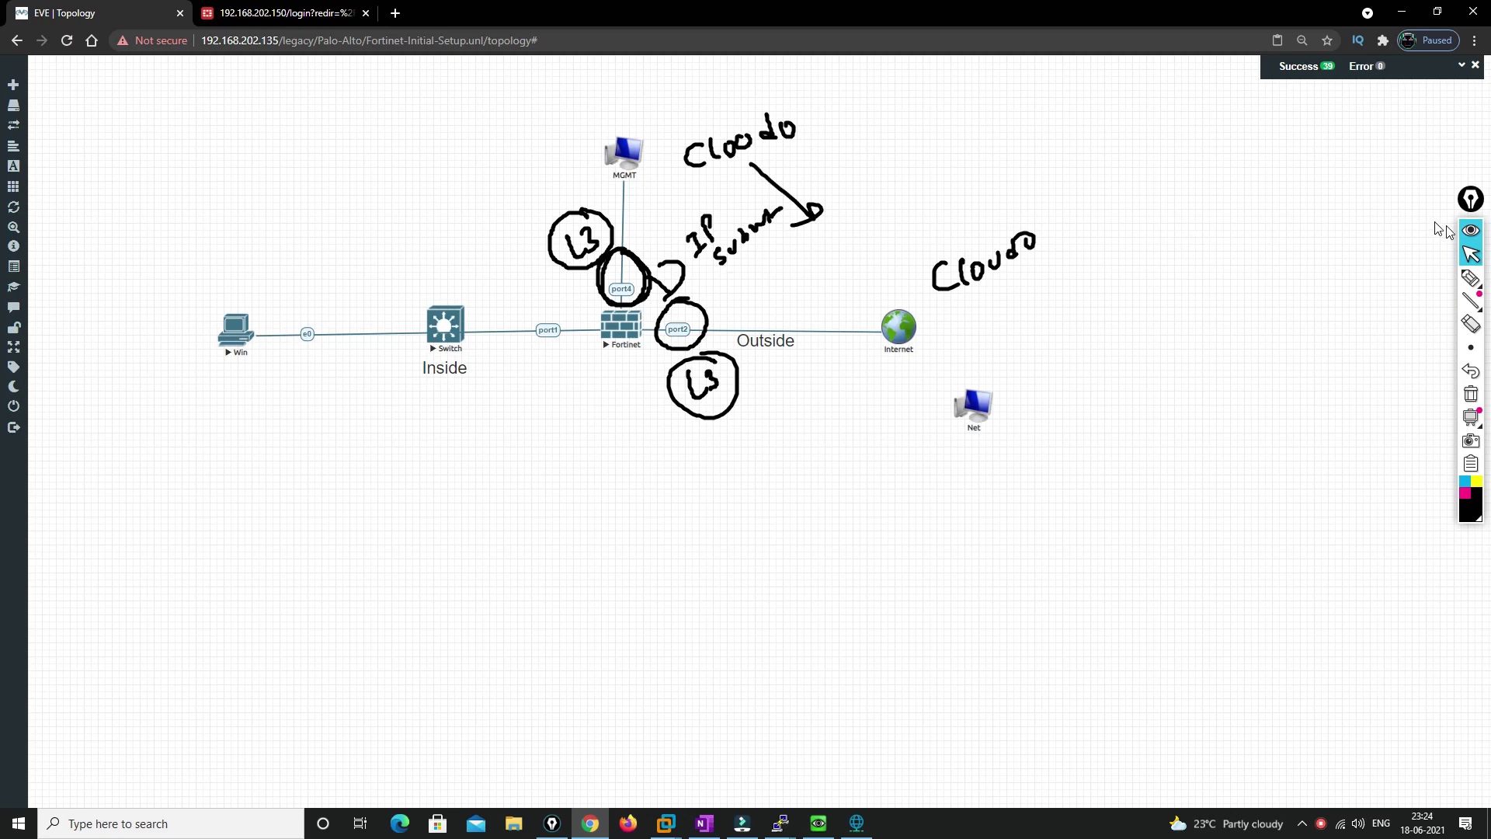
# With a different pen, write Cloud0 above MGMT and NAT under Cloud0 beside Net
pyautogui.click(1470, 278)
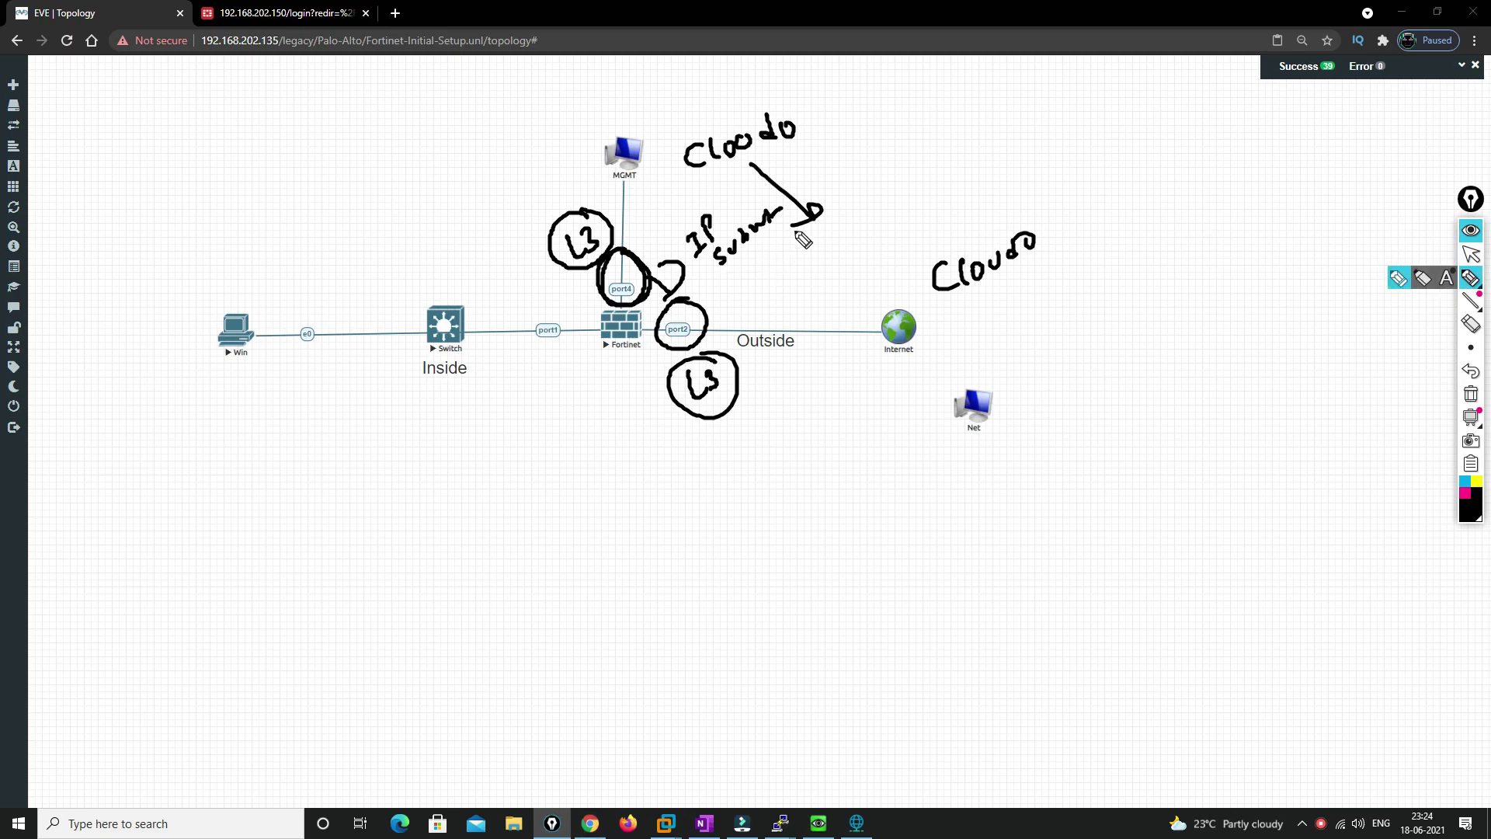
pyautogui.moveTo(658, 94)
pyautogui.mouseDown()
pyautogui.moveTo(669, 121)
pyautogui.moveTo(725, 75)
pyautogui.mouseUp()
pyautogui.moveTo(944, 341)
pyautogui.mouseDown()
pyautogui.moveTo(966, 314)
pyautogui.moveTo(968, 339)
pyautogui.mouseUp()
pyautogui.moveTo(971, 338); pyautogui.dragTo(1009, 306)
pyautogui.moveTo(1006, 307); pyautogui.dragTo(1001, 333)
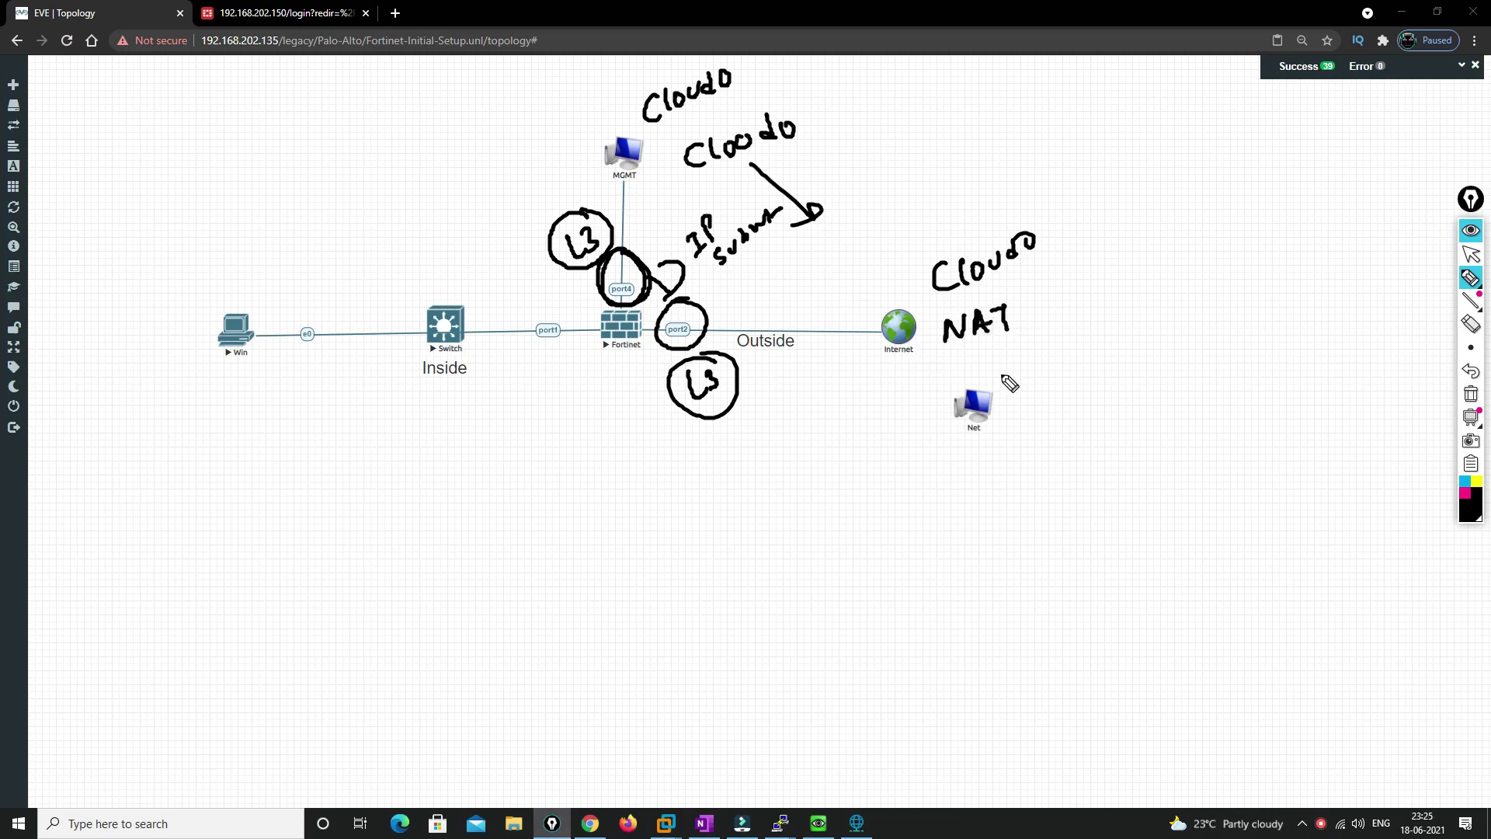